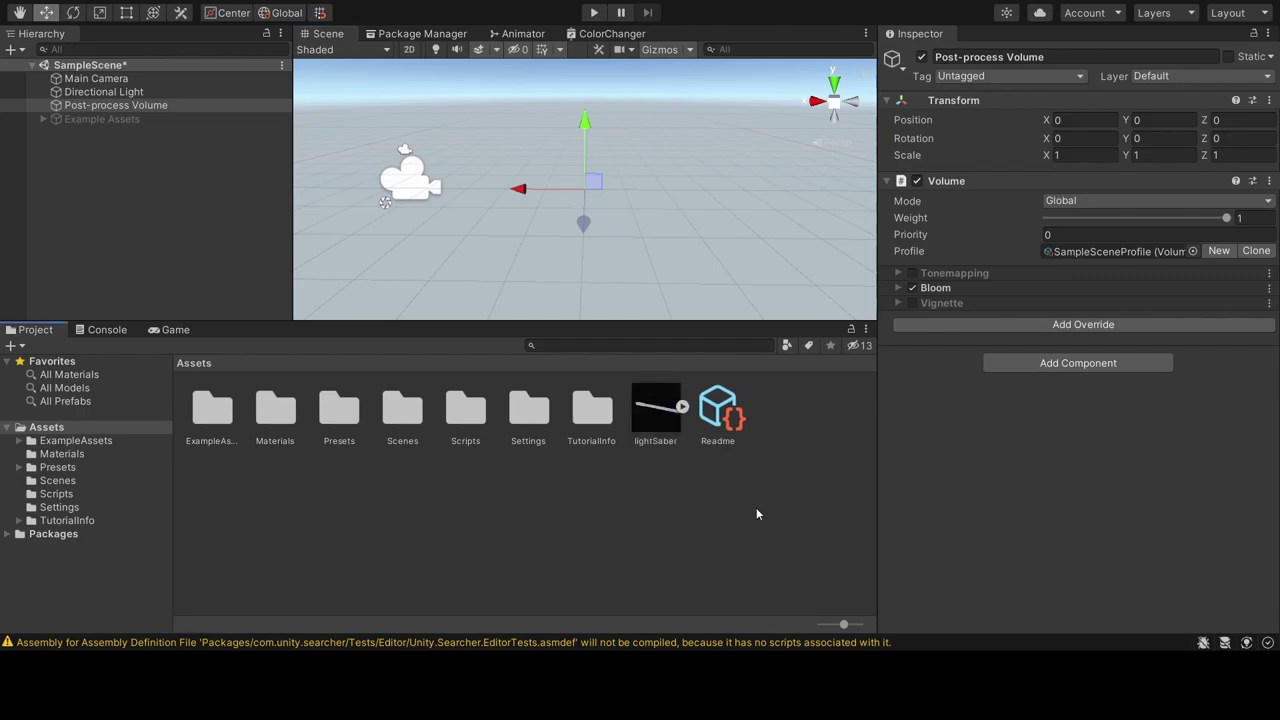
- Extract lightSaber.fbx's embedded Blade_Mat and Handle_Mat materials from its Materials import tab
click(656, 412)
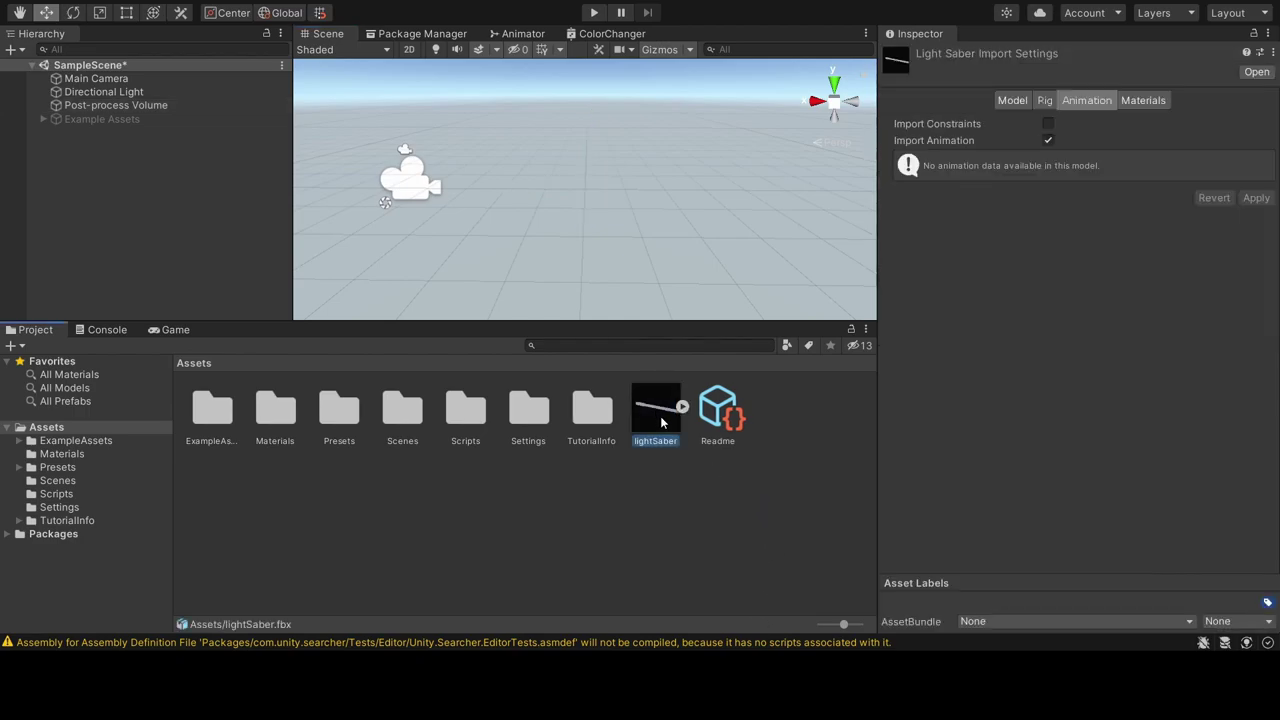
click(1150, 101)
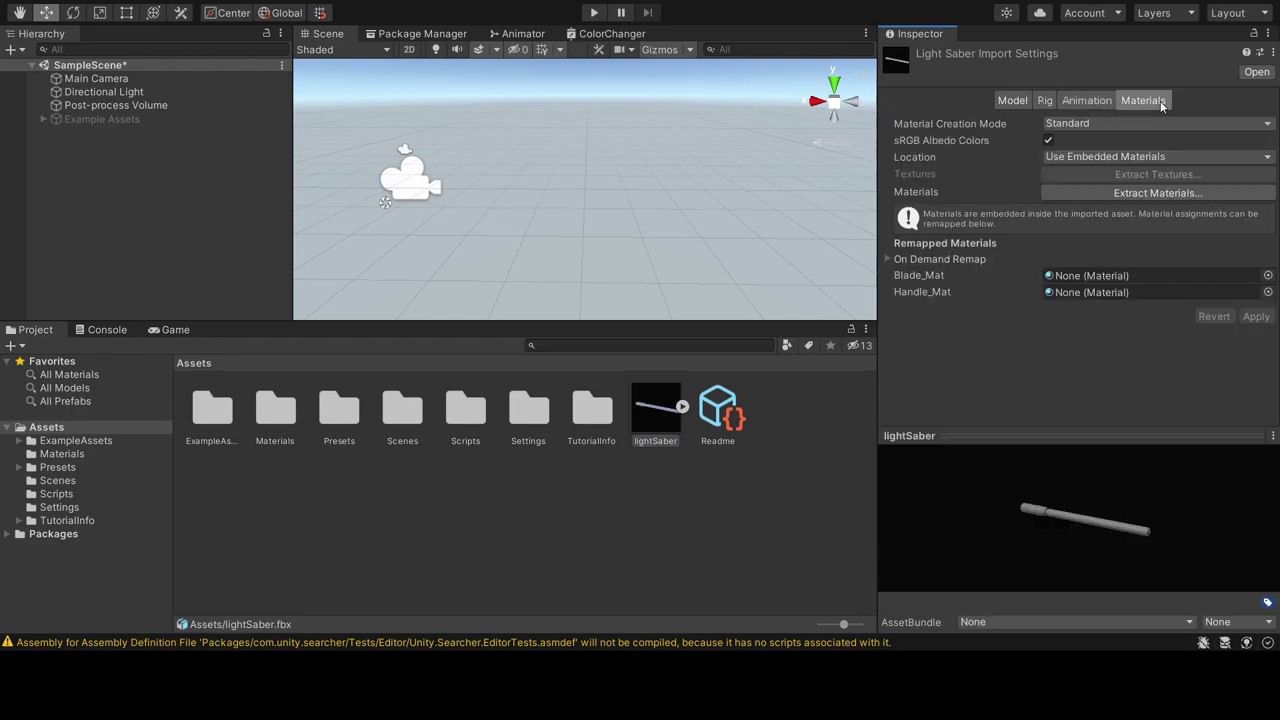
click(1122, 193)
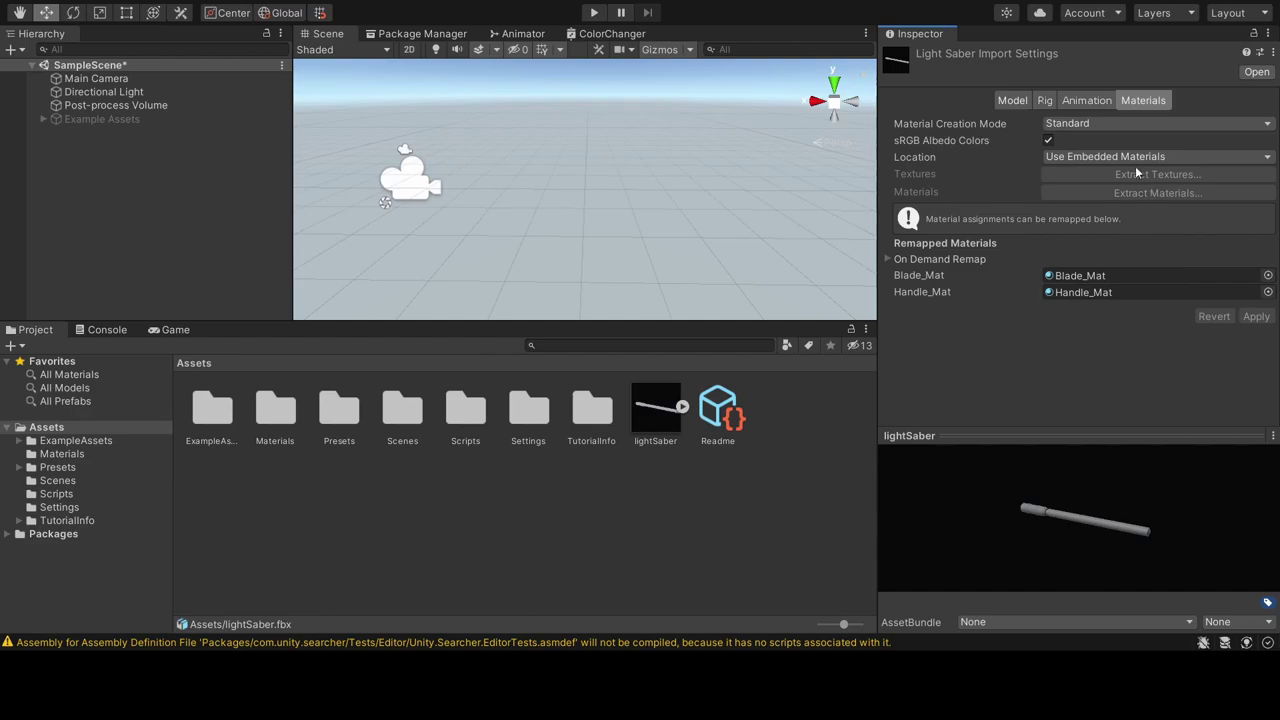
- Drag the lightSaber model into the scene and select it
click(1019, 102)
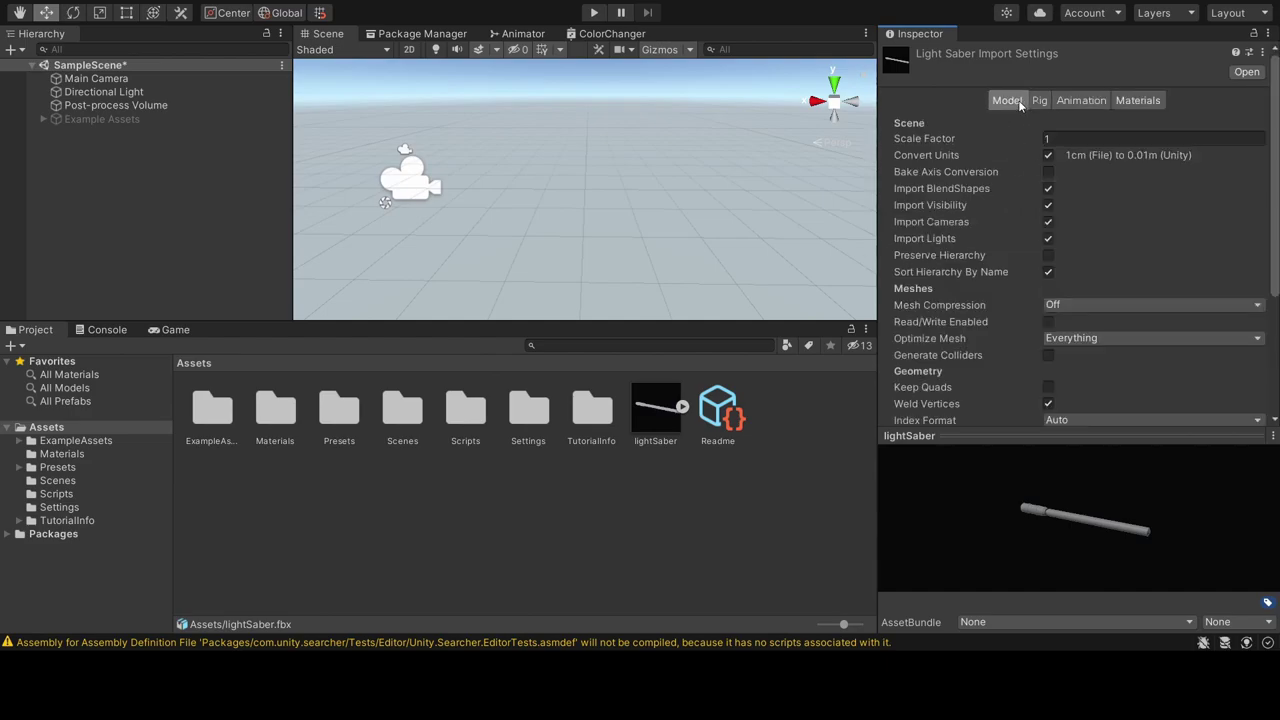
mouse_move(662, 415)
mouse_down()
mouse_move(206, 228)
mouse_move(182, 208)
mouse_move(203, 200)
mouse_up()
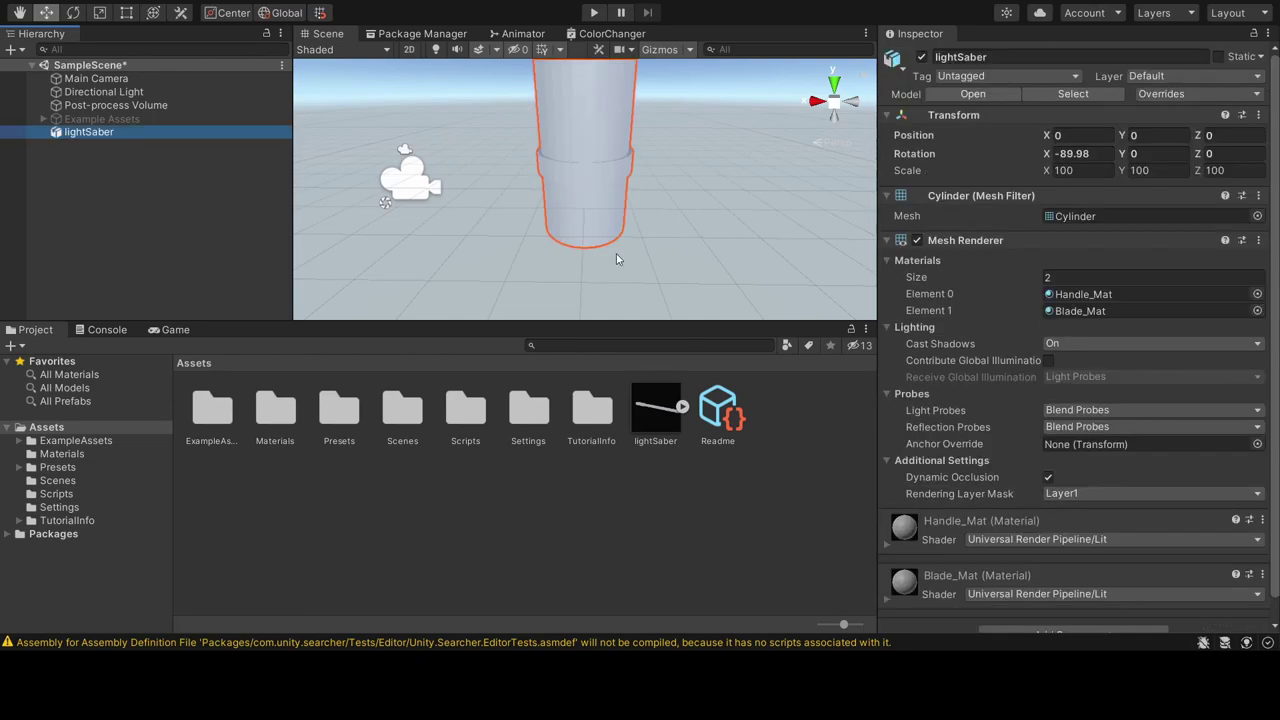
click(650, 413)
click(593, 138)
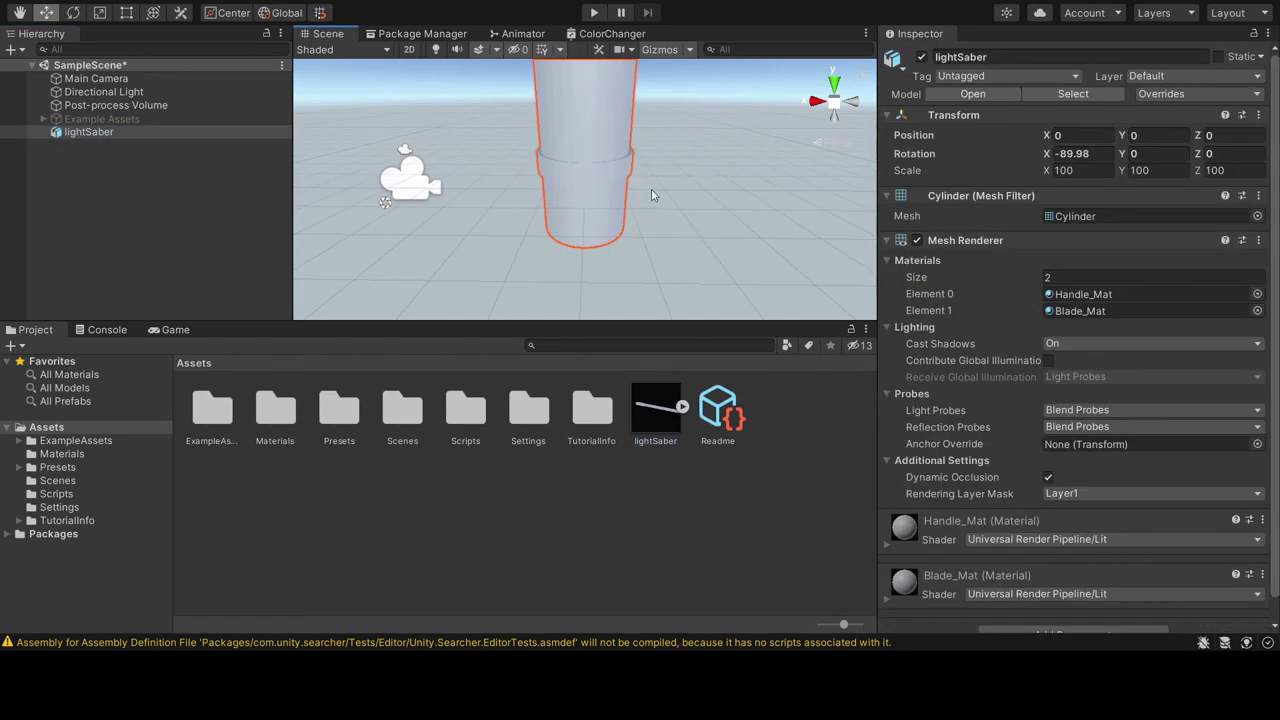
- Set the lightSaber's Transform scale to 1 on X, Y and Z
click(1089, 170)
text(1)
key(Tab)
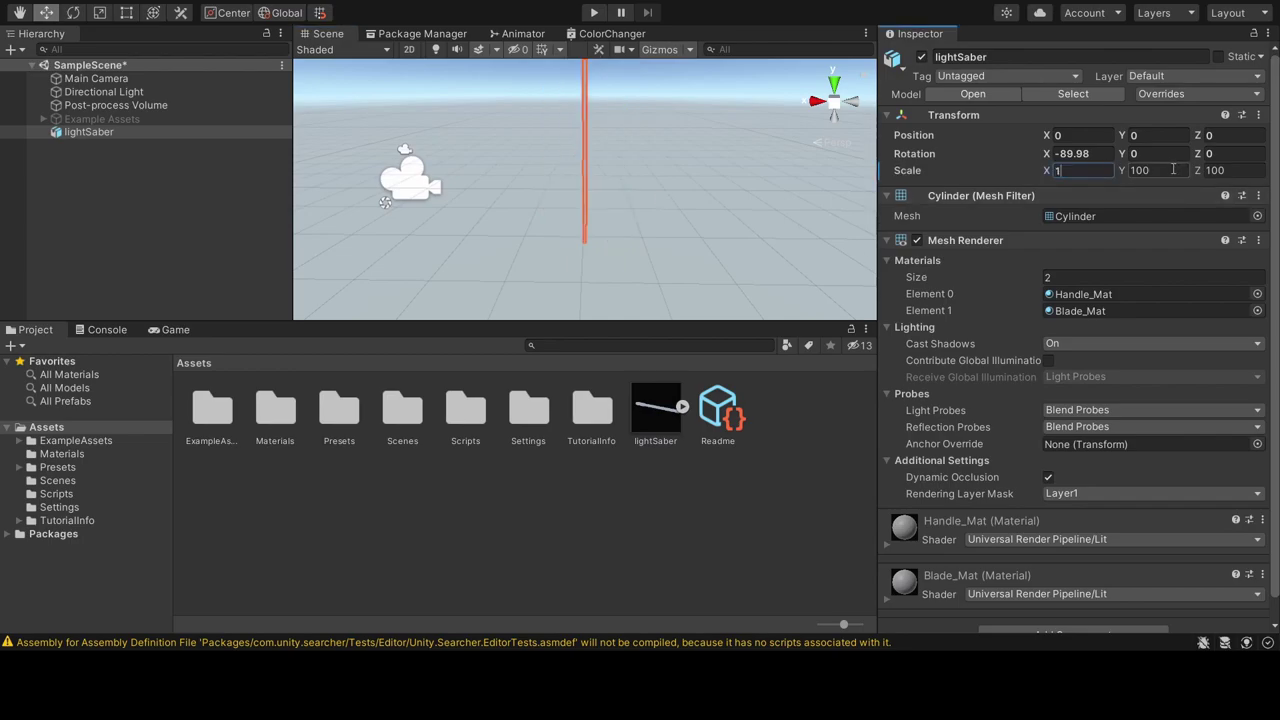
text(1)
click(1233, 170)
text(1)
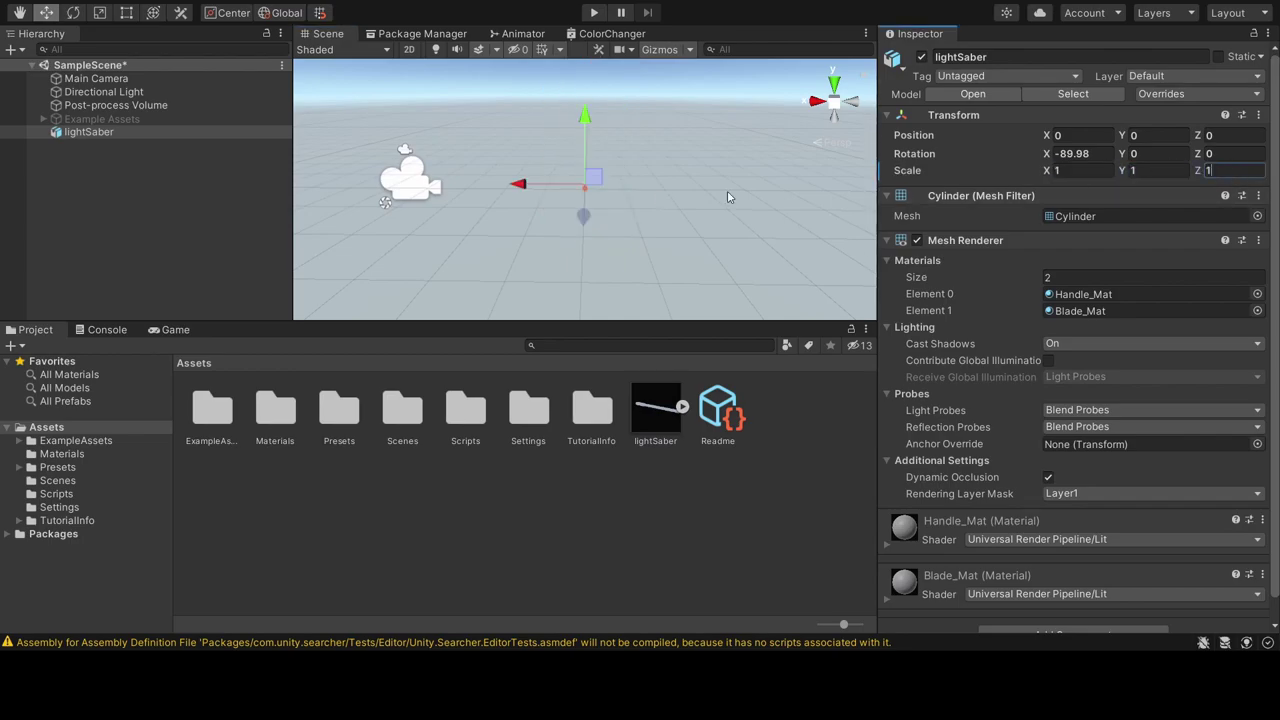
scroll(726, 194, up, 3)
text(1)
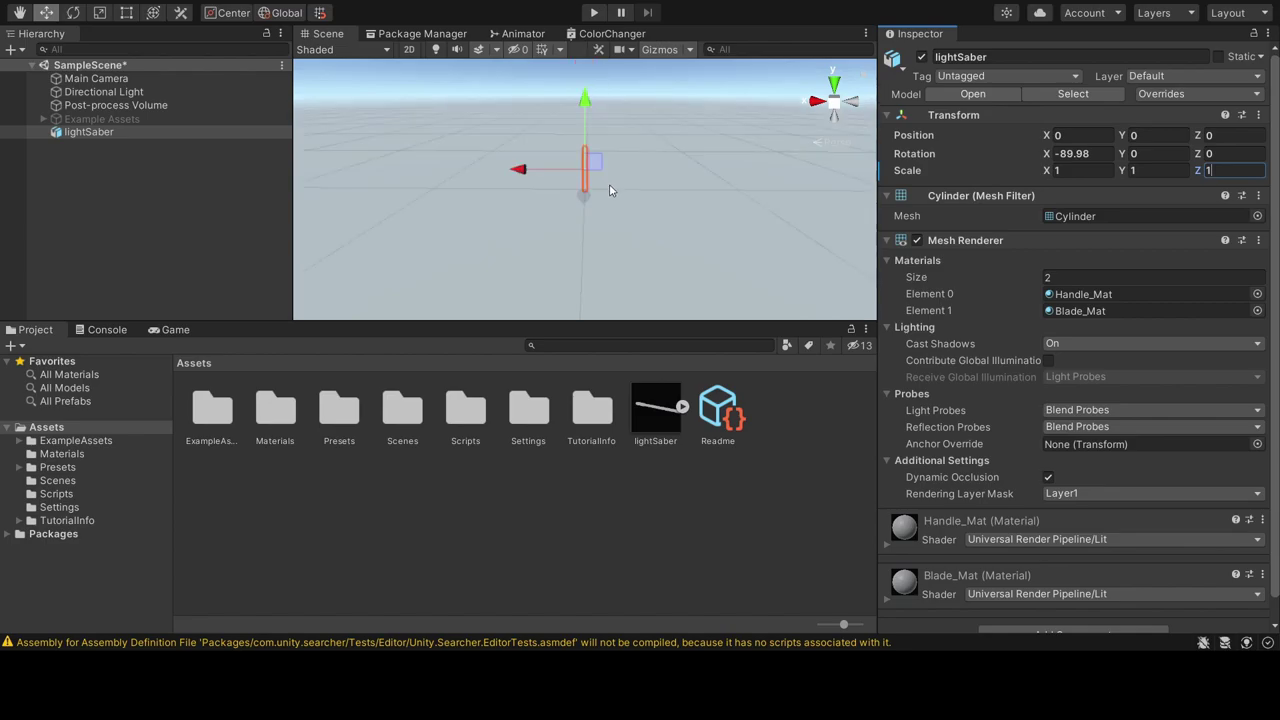
alt+drag(734, 177, 640, 180)
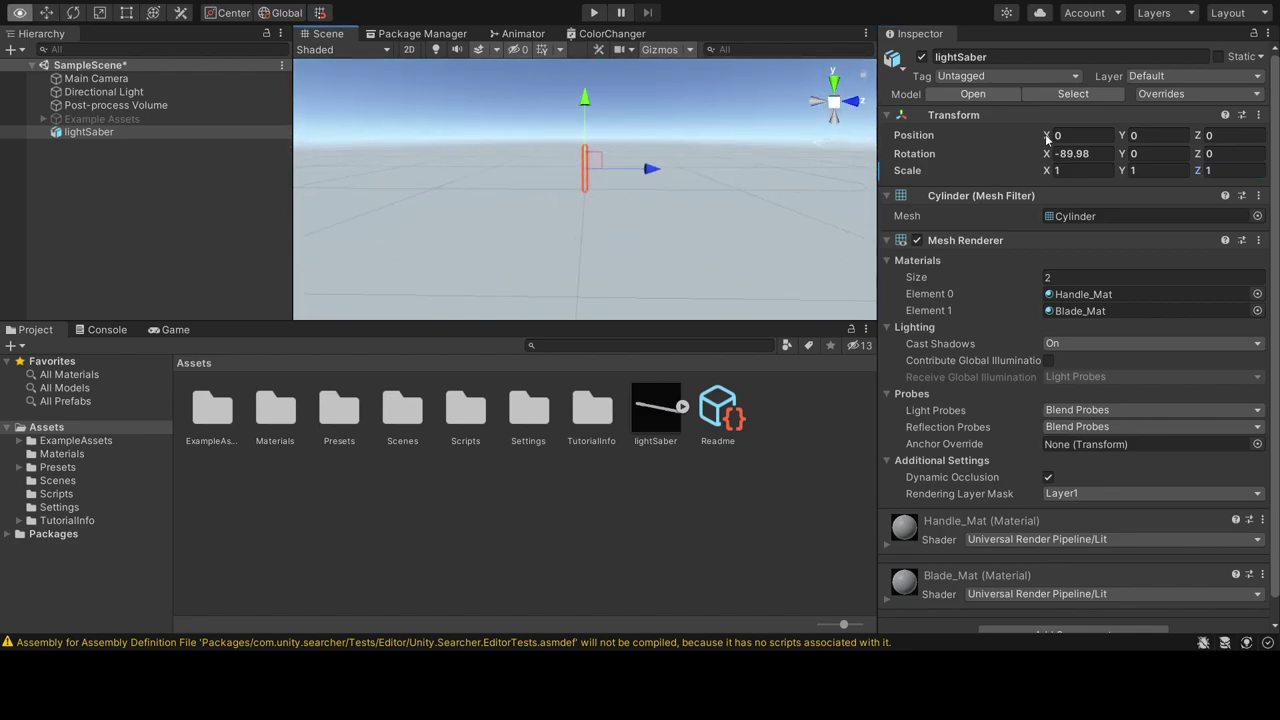
- Show the Game view and orbit the Scene view around the saber
click(174, 333)
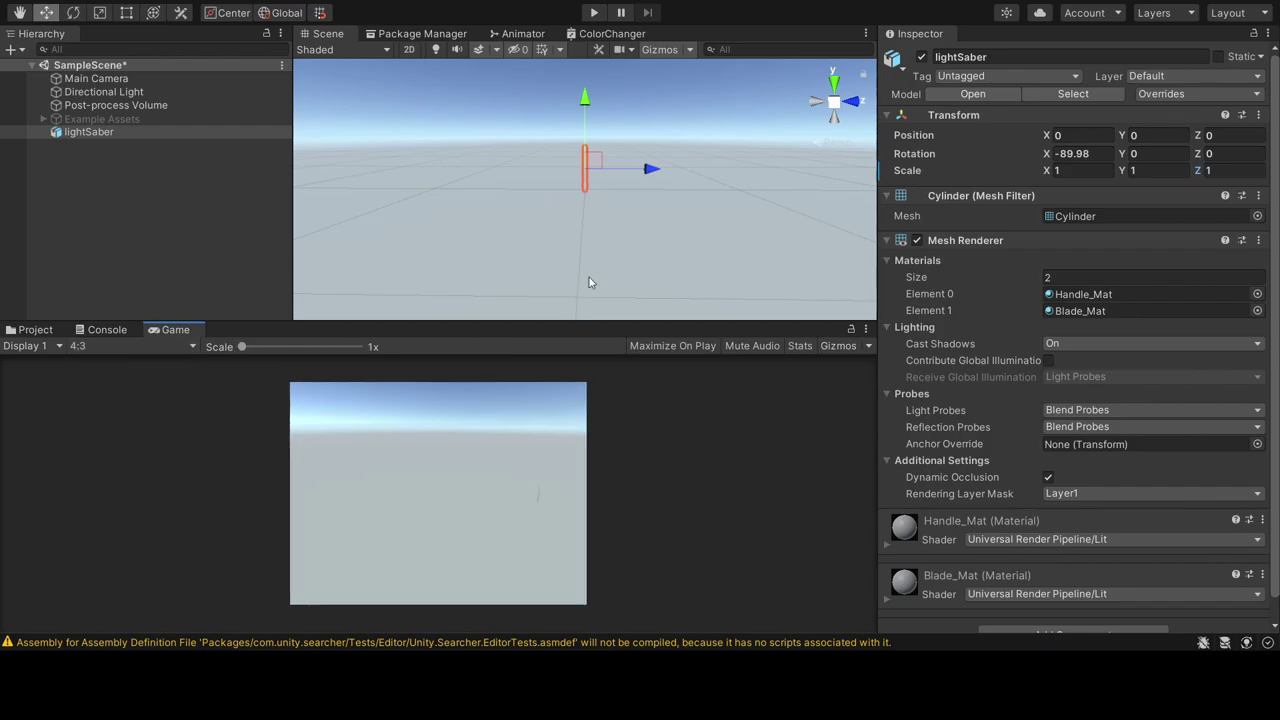
scroll(589, 277, up, 3)
scroll(610, 220, up, 3)
scroll(634, 166, down, 3)
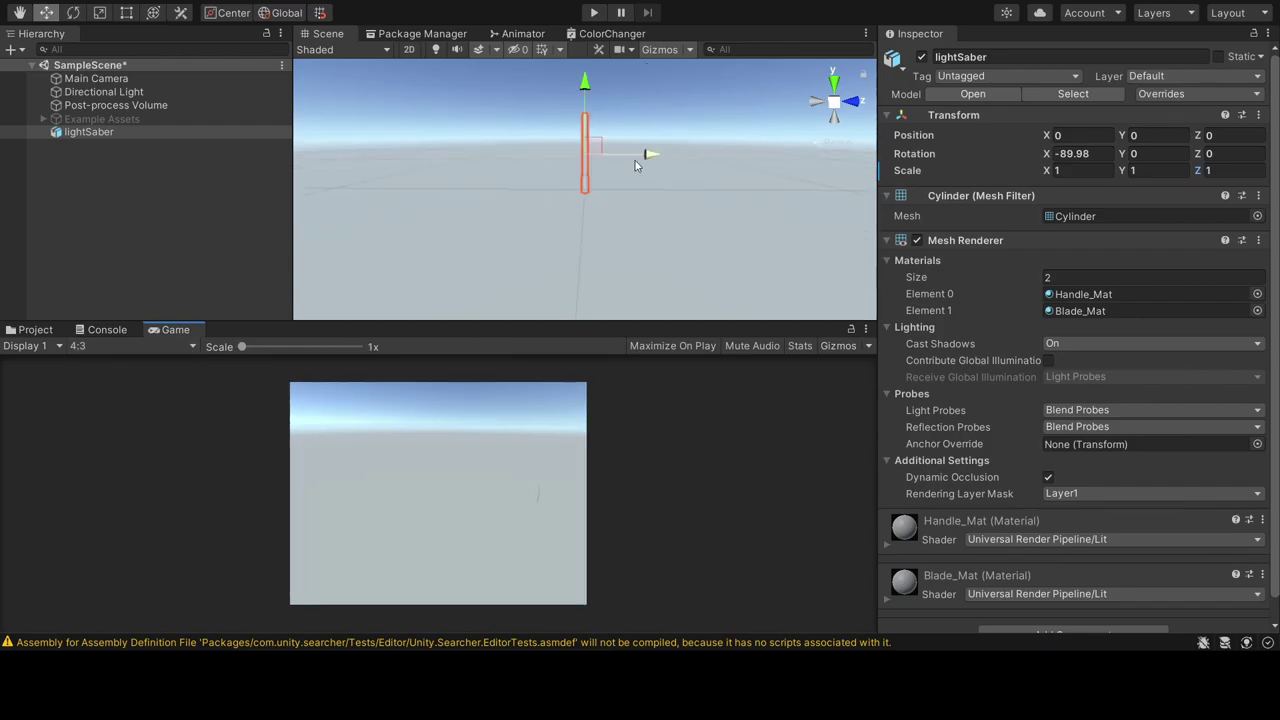
mouse_move(586, 260)
alt+mouse_down()
mouse_move(356, 241)
mouse_move(400, 234)
alt+mouse_up()
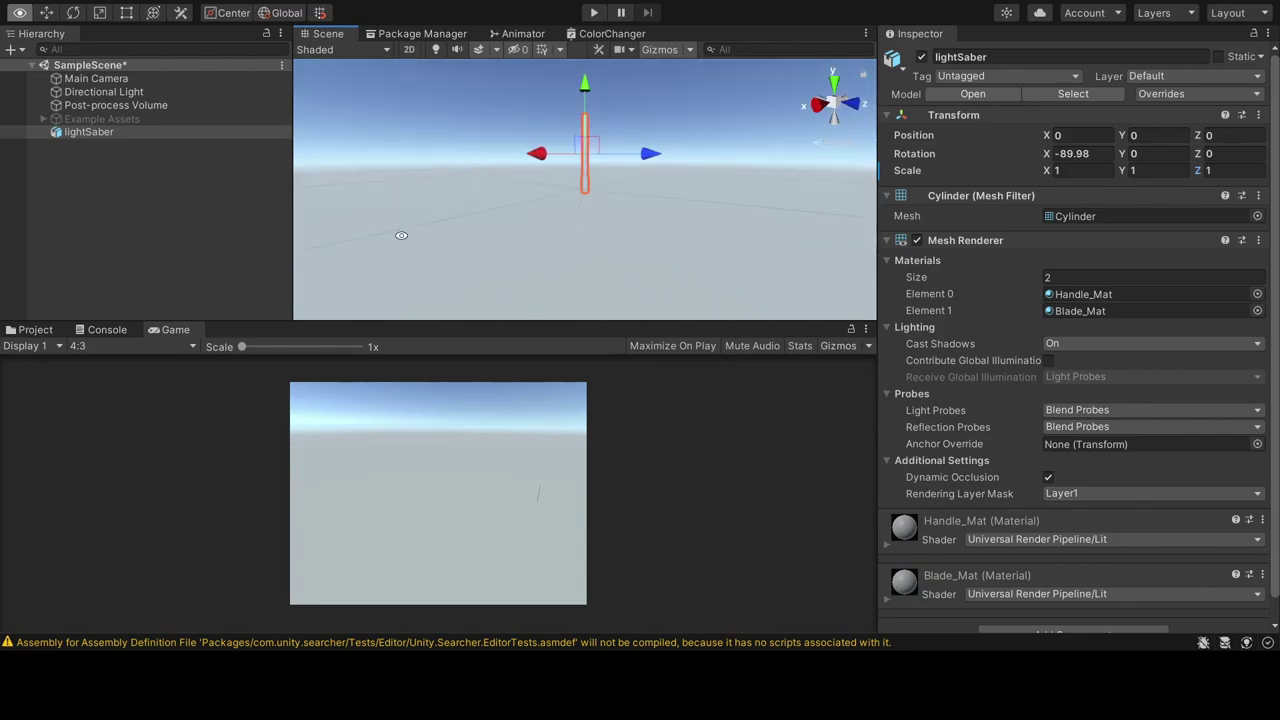
- Move the Main Camera toward the saber, to about position 0.19, 0.28, 0.8
click(96, 78)
key(f)
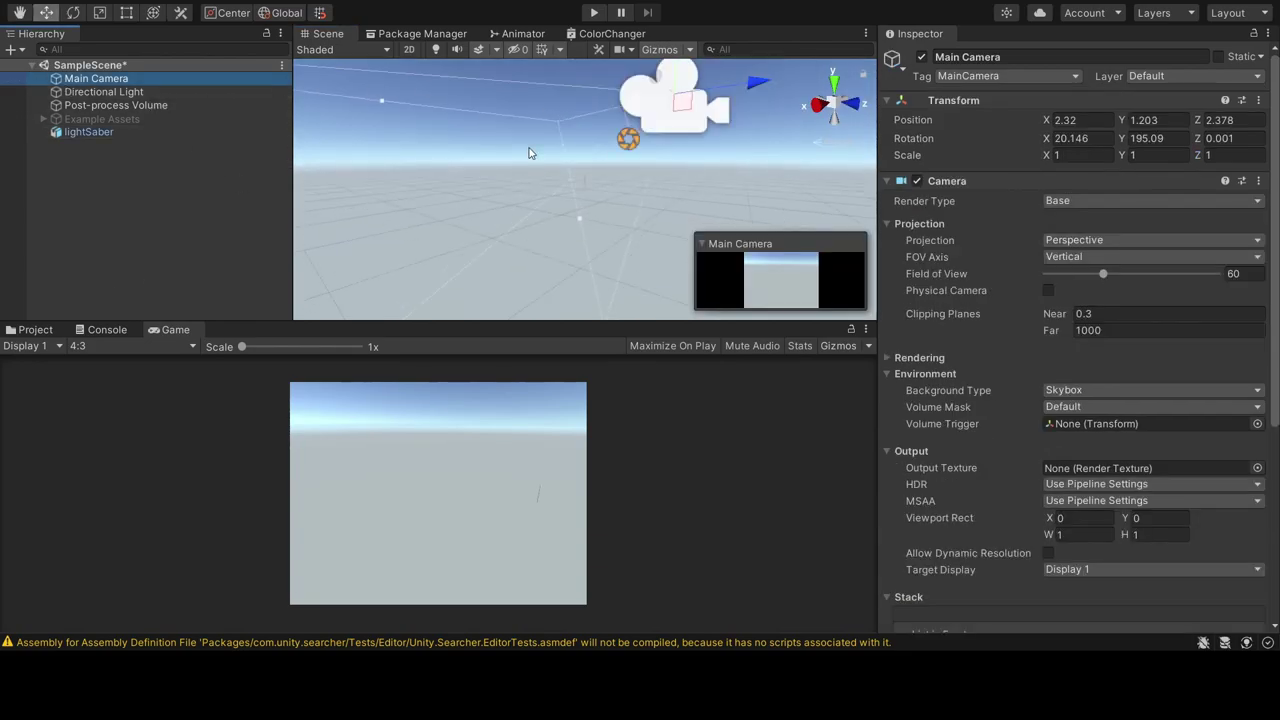
mouse_move(506, 207)
alt+mouse_down()
mouse_move(452, 192)
mouse_move(536, 184)
alt+mouse_up()
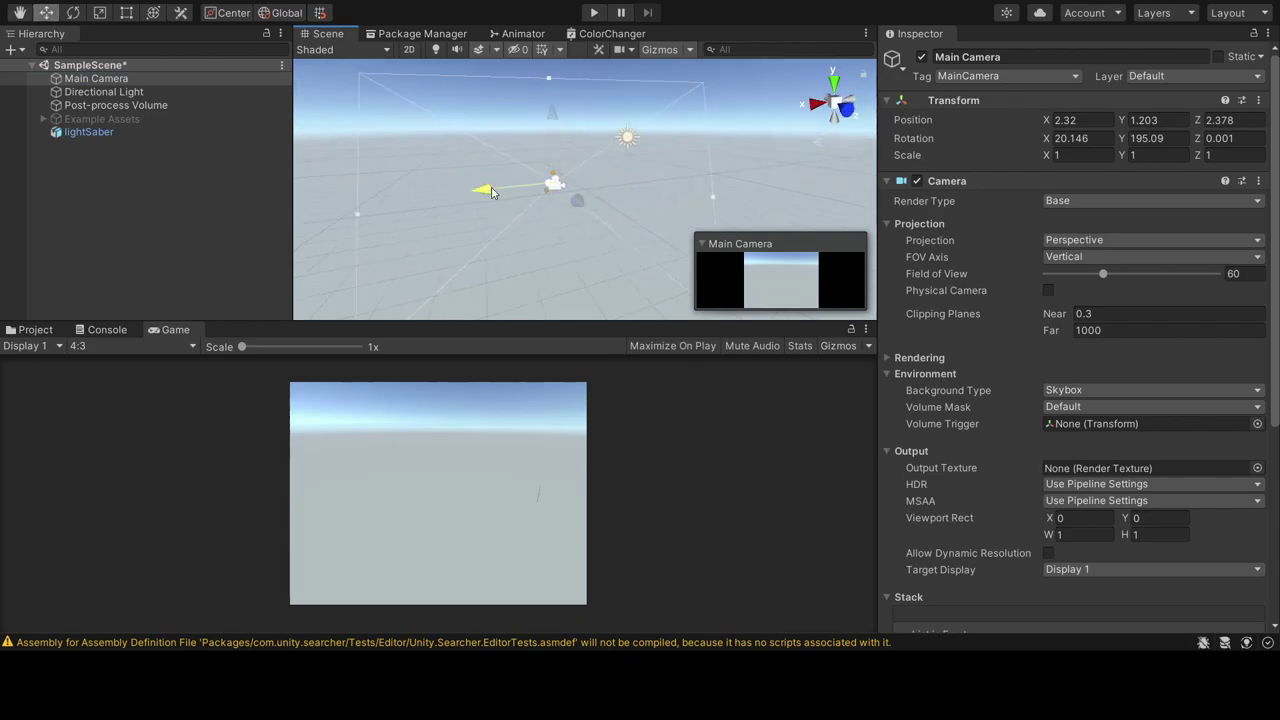
drag(641, 194, 626, 188)
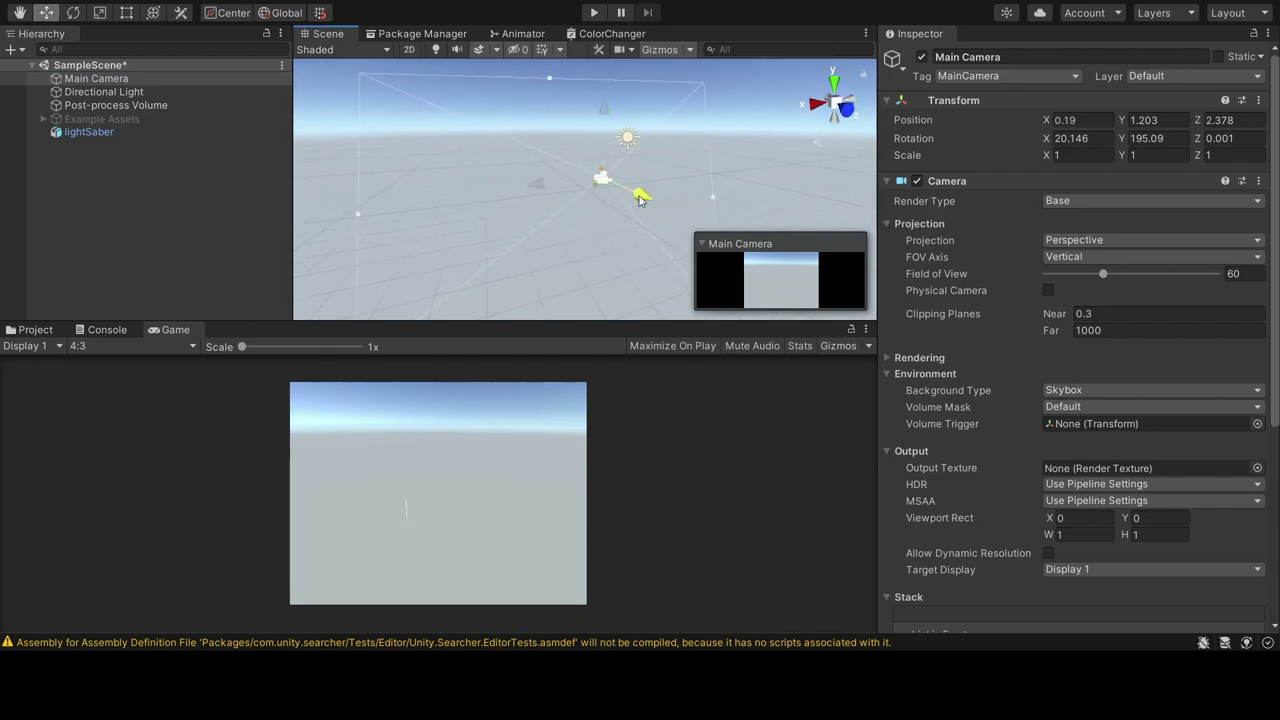
drag(591, 101, 591, 121)
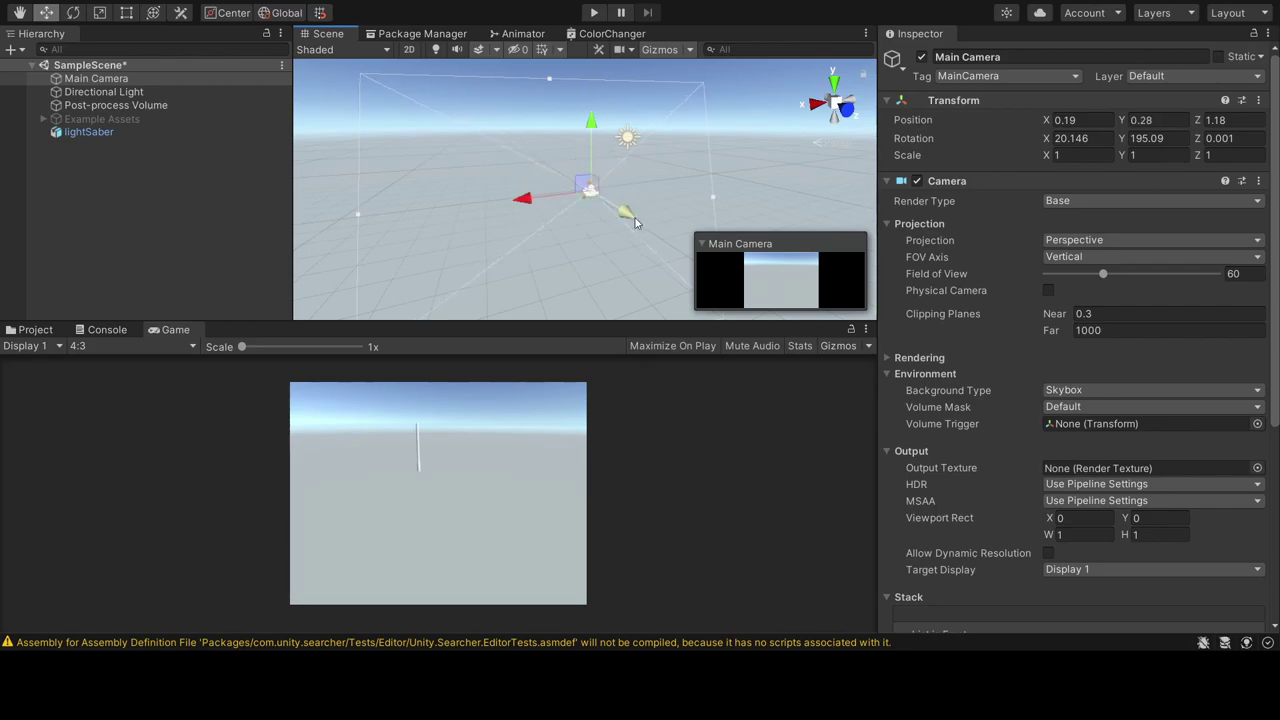
drag(626, 211, 630, 223)
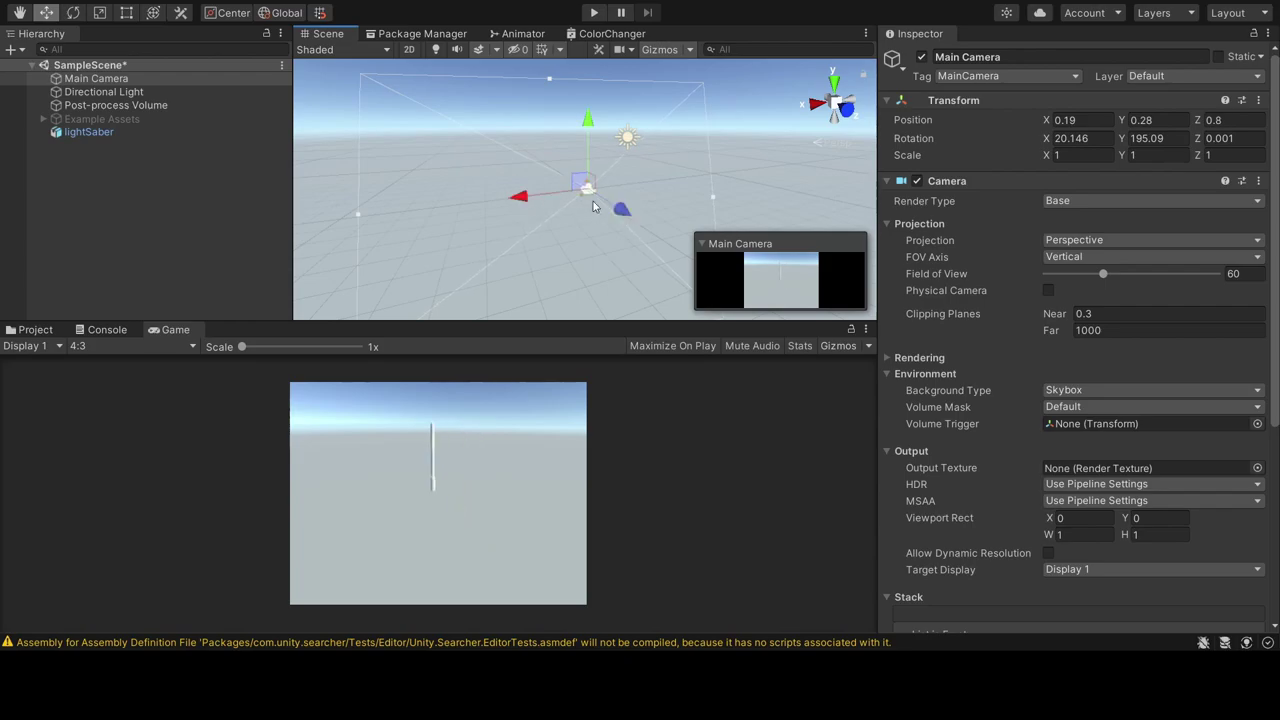
alt+drag(630, 223, 230, 240)
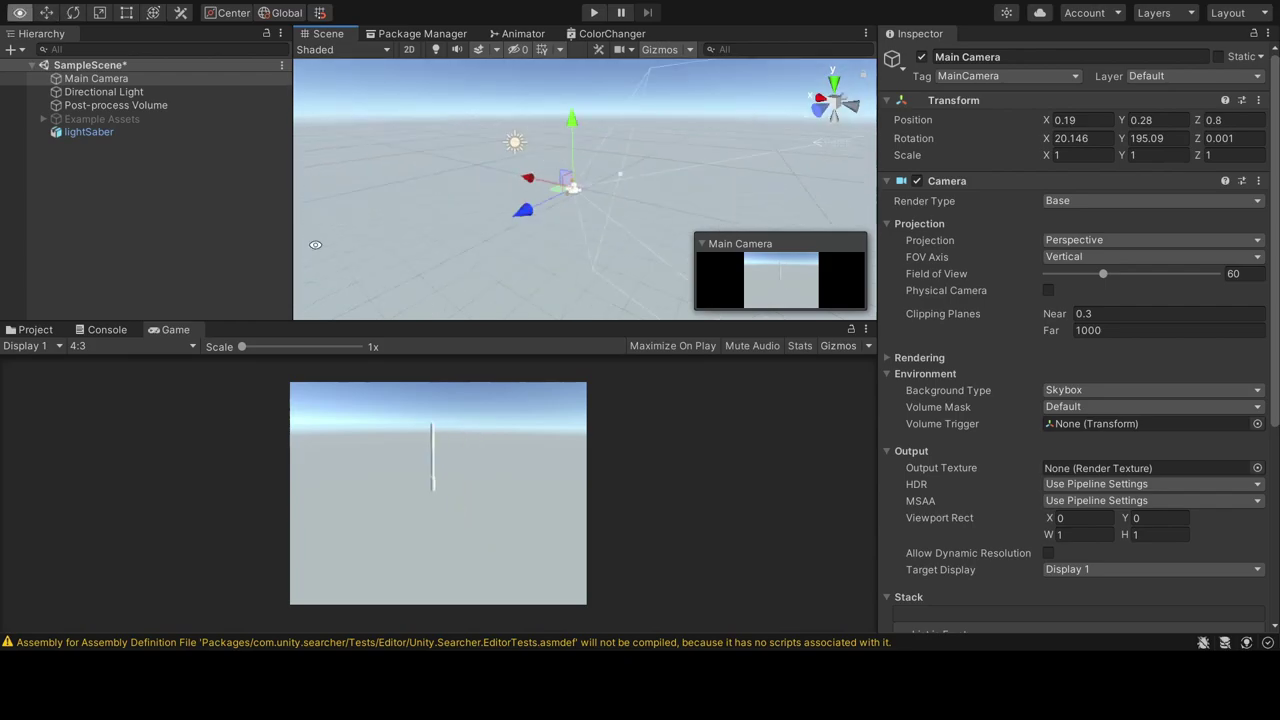
click(95, 132)
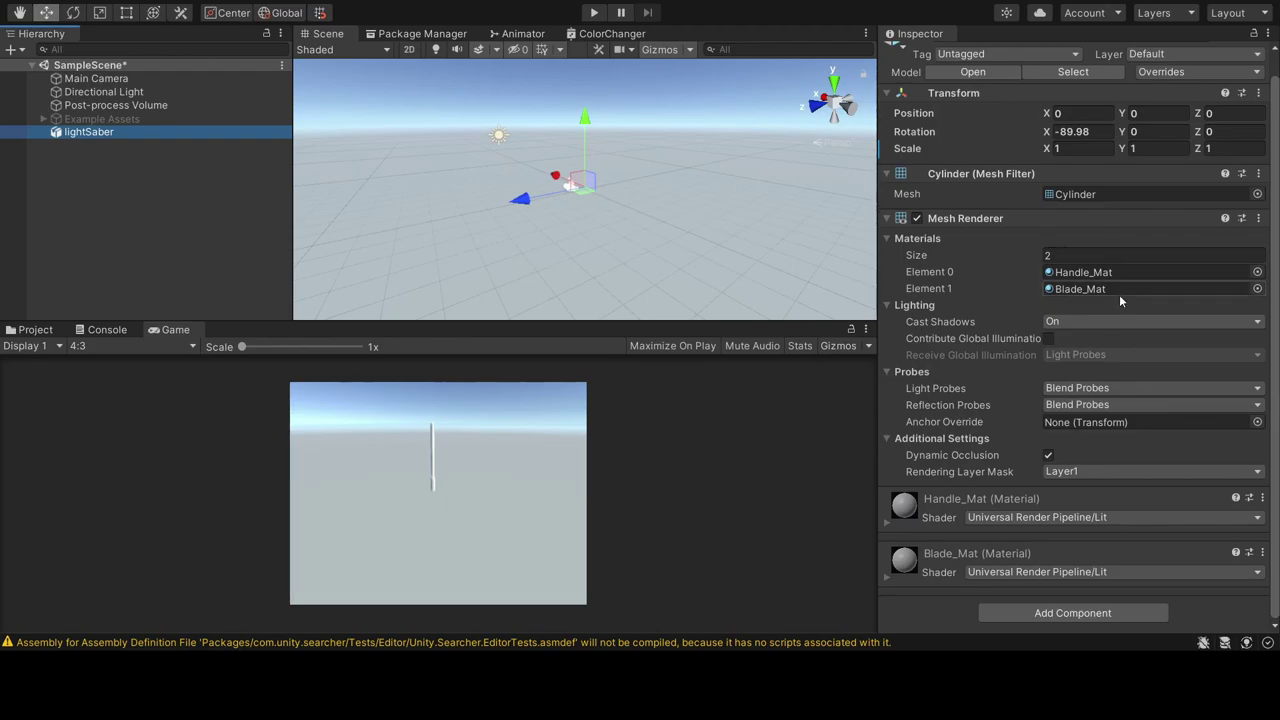
- Open the Materials folder and select Handle_Mat to show its Lit settings
click(886, 522)
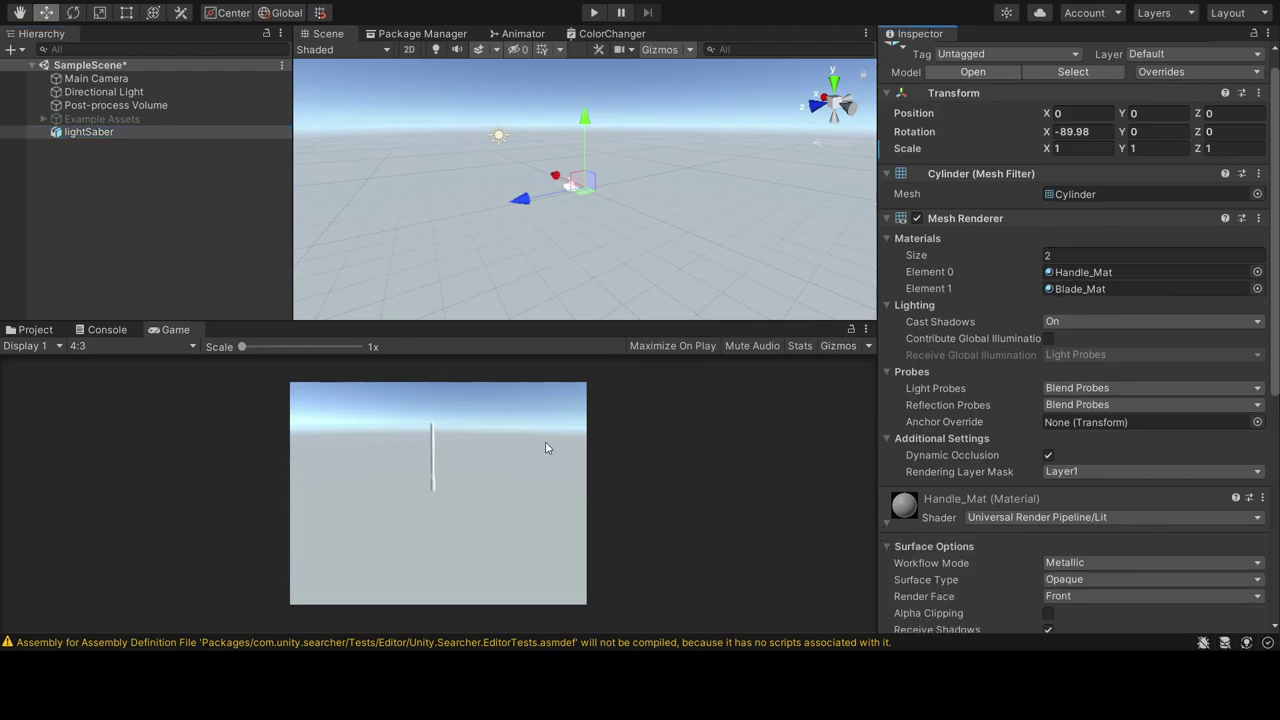
click(20, 333)
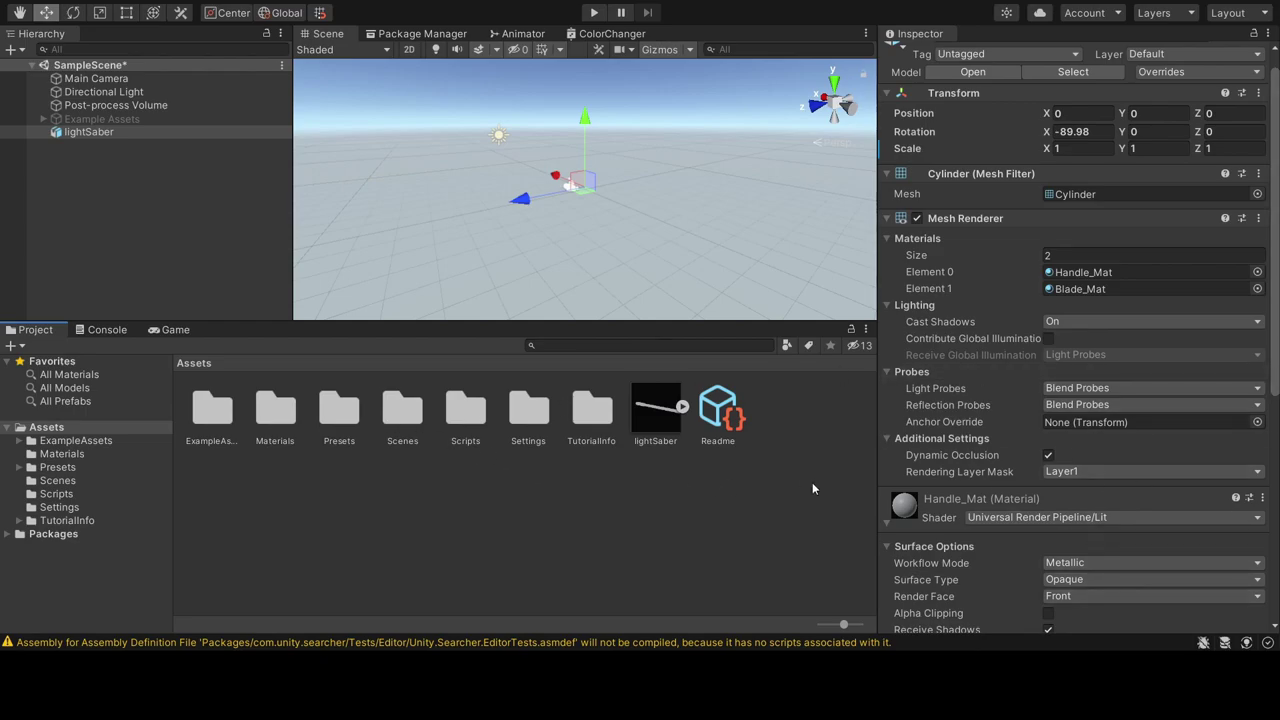
double_click(276, 412)
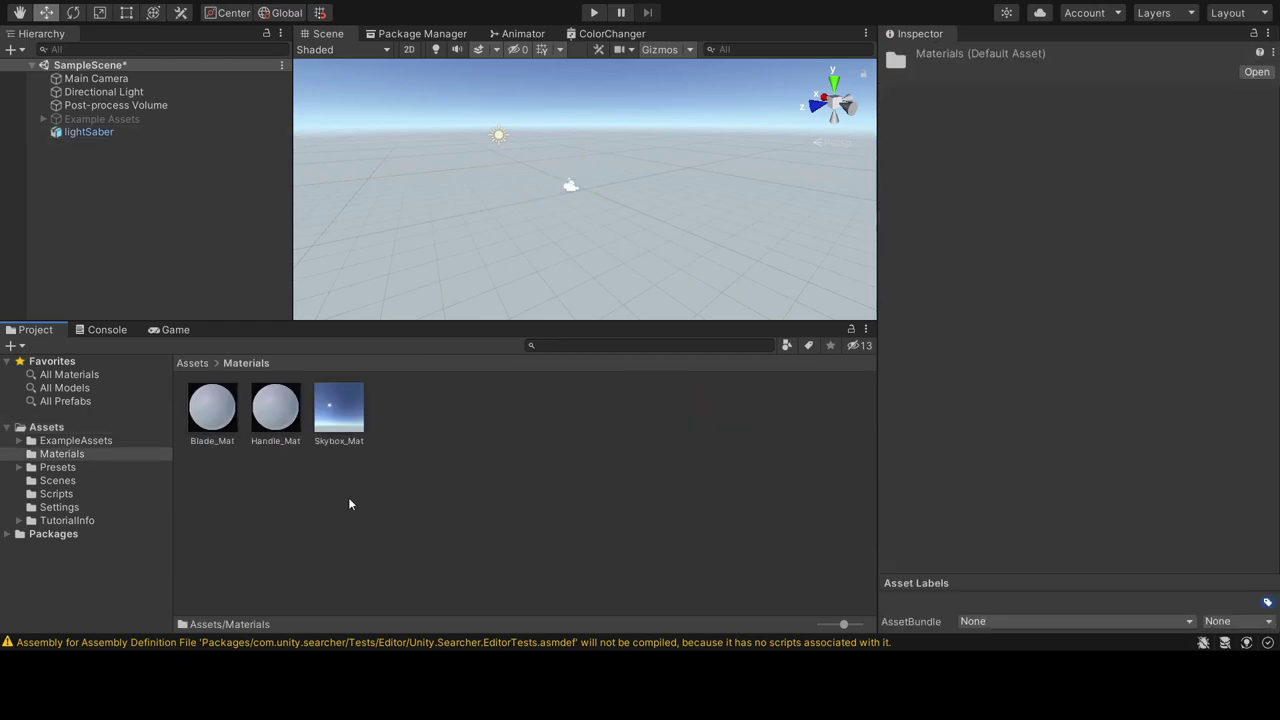
click(276, 420)
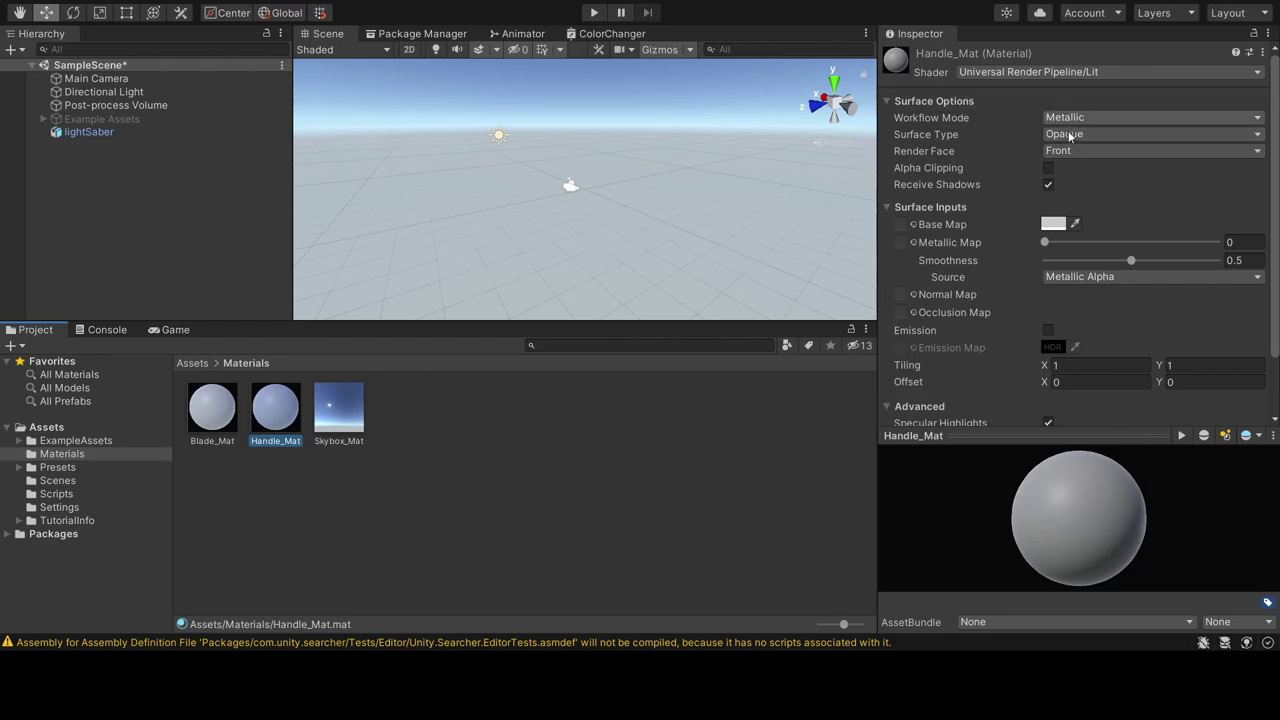
- Switch Handle_Mat to the Specular workflow and lower Smoothness to 0.329
click(1070, 119)
click(1070, 134)
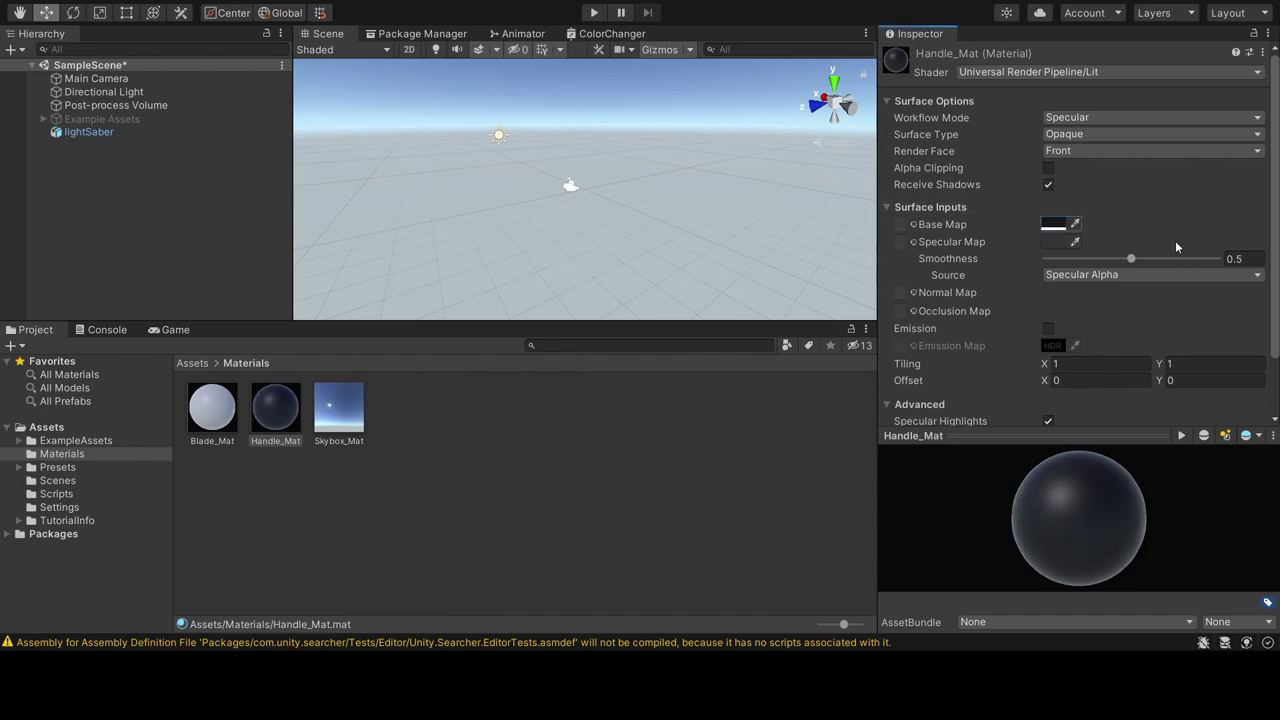
drag(1130, 260, 1102, 263)
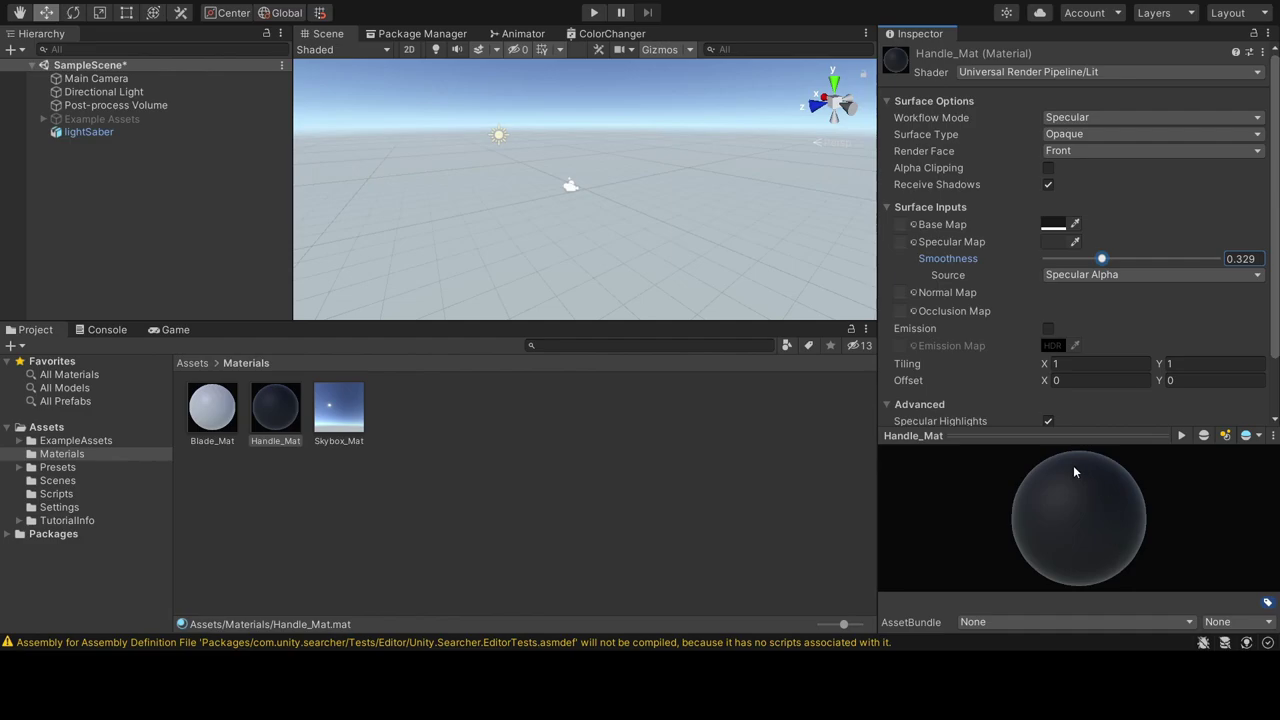
- Toggle Specular Highlights and Environment Reflections to compare, leaving both enabled
scroll(1014, 343, down, 2)
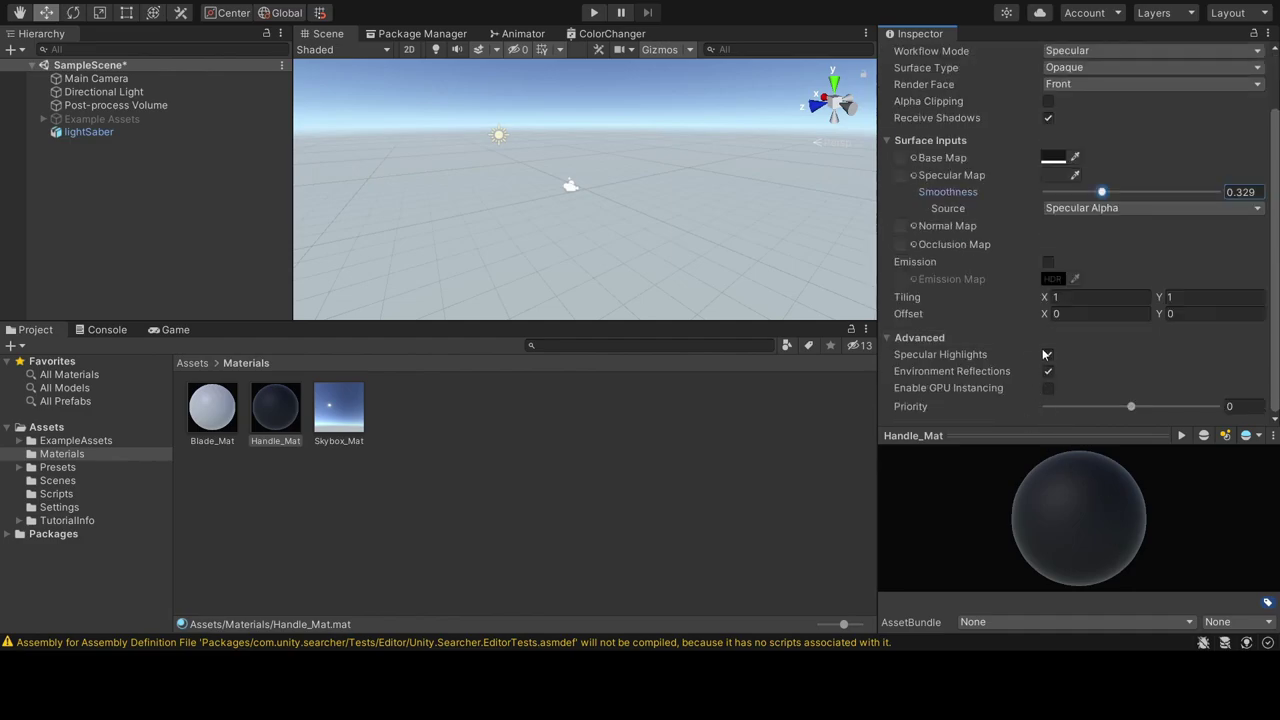
click(1047, 355)
click(1048, 356)
click(1047, 372)
click(1047, 373)
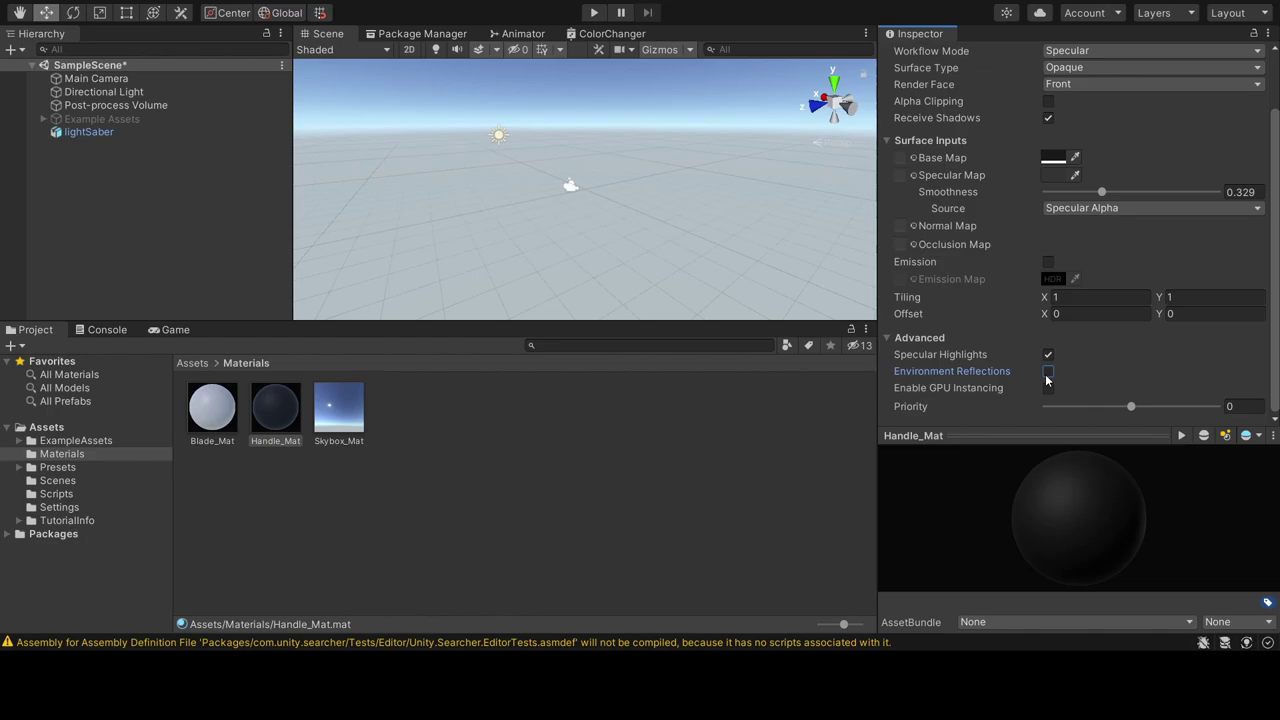
click(1048, 373)
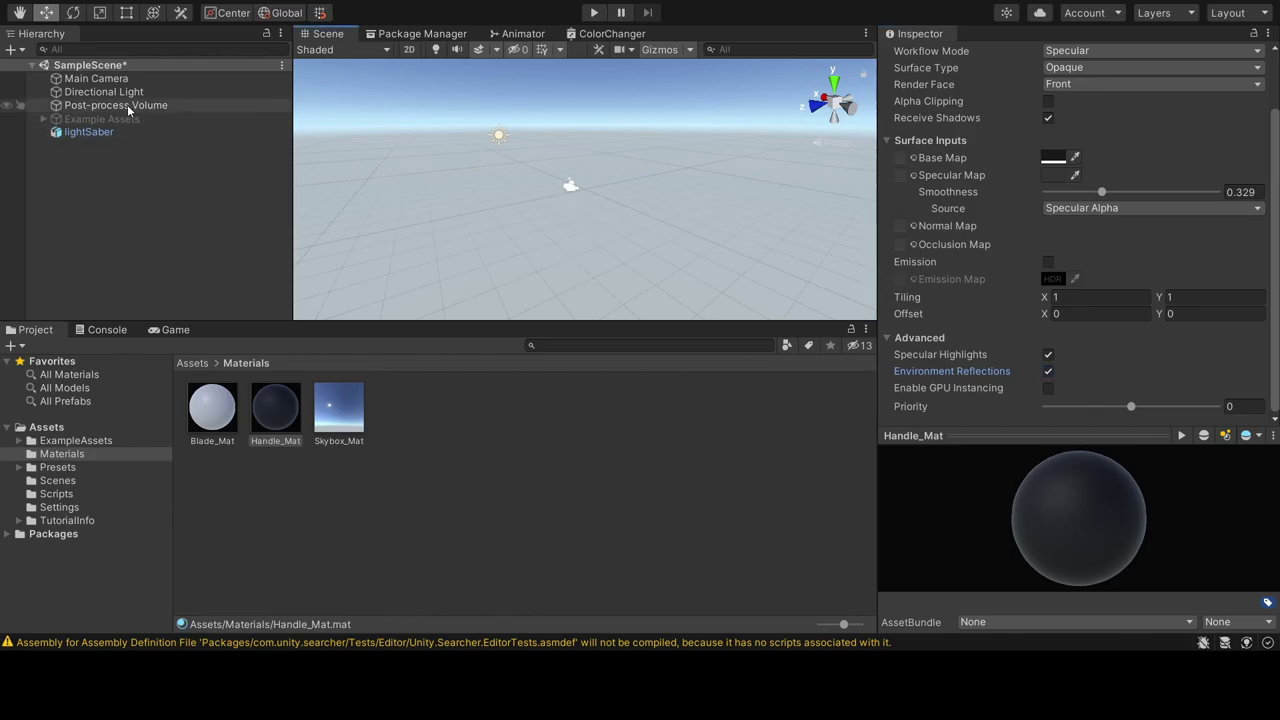
- Make Blade_Mat Transparent with a blue base colour and cyan emission enabled
click(96, 131)
key(f)
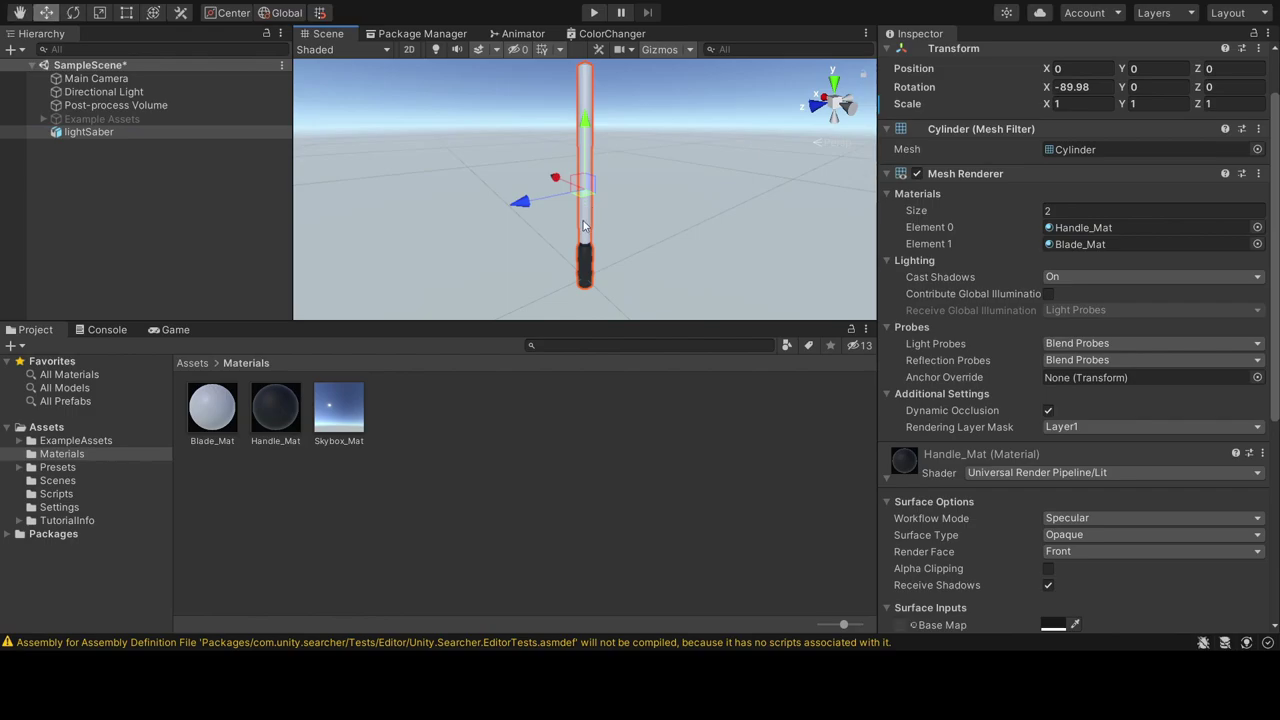
click(213, 411)
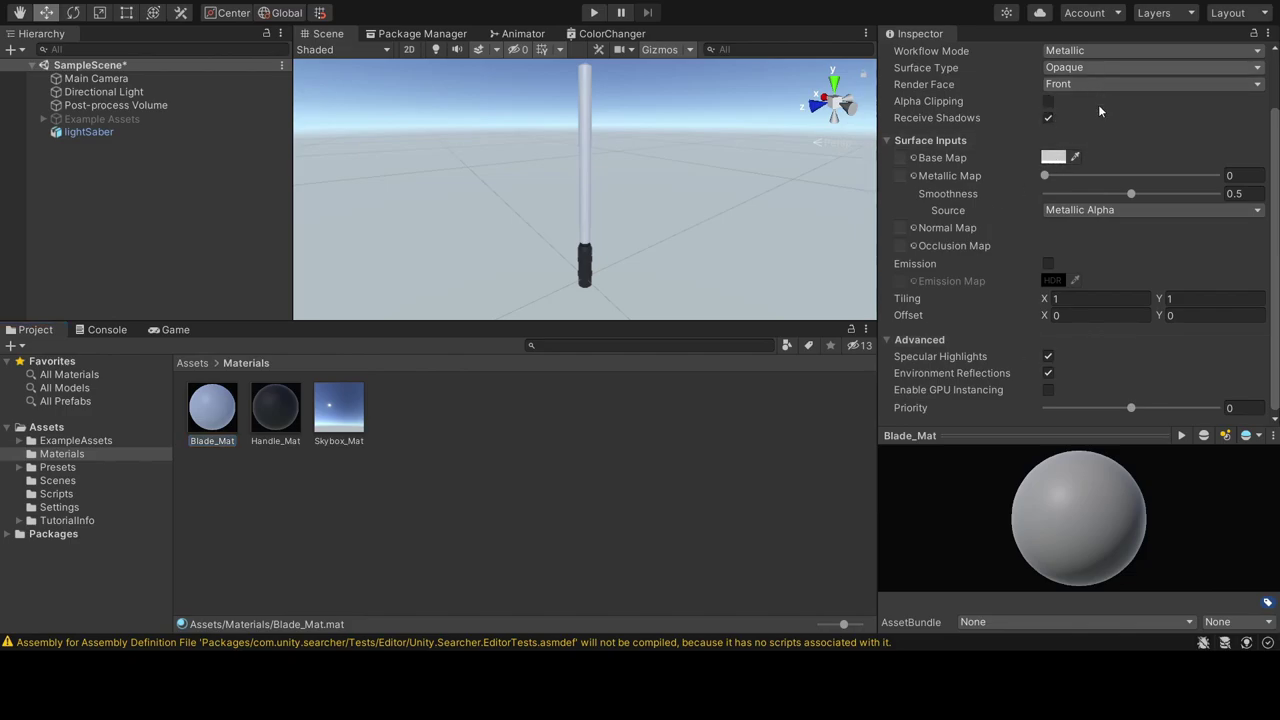
click(1098, 110)
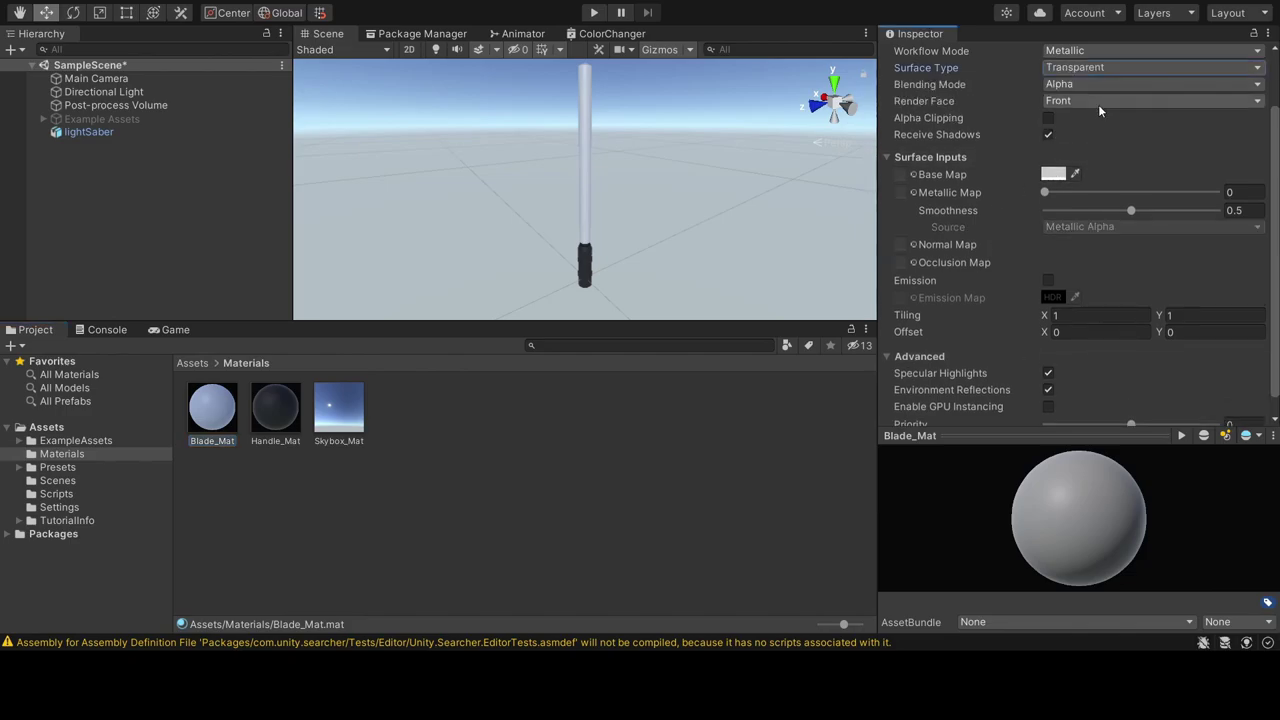
click(1066, 176)
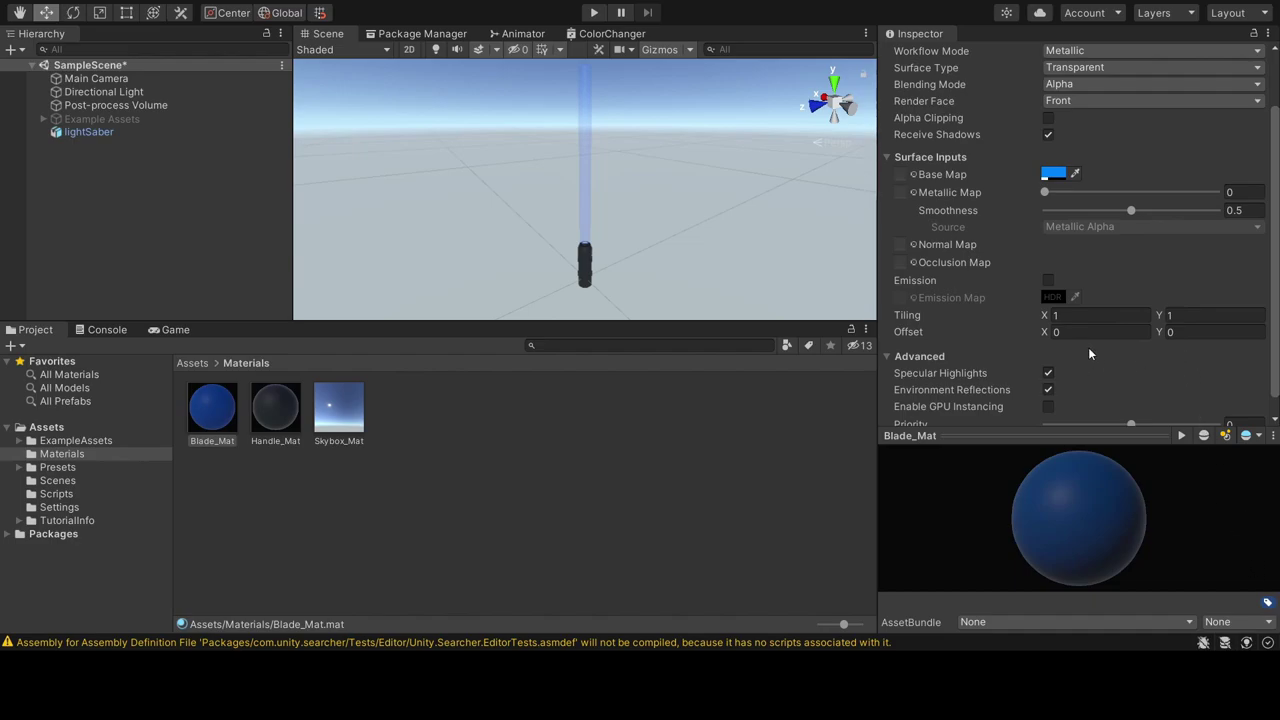
click(1049, 275)
click(1048, 279)
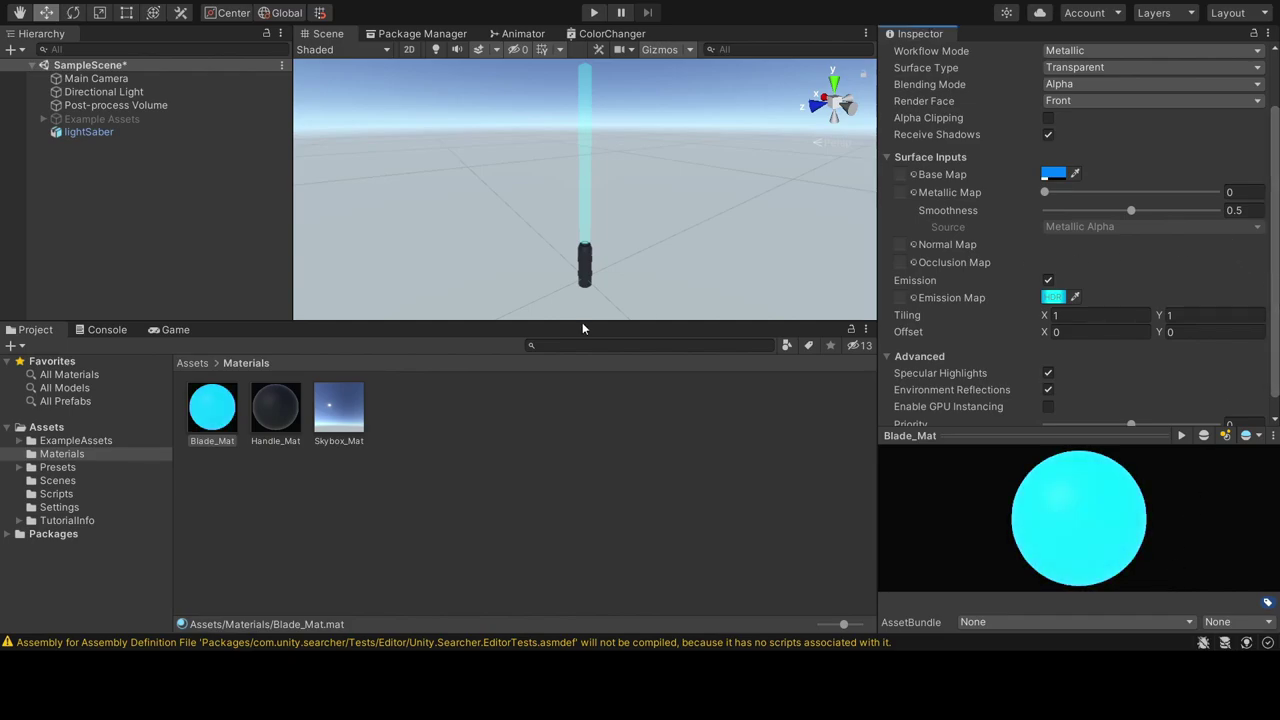
- Set the Main Camera's background to a solid black colour in the Game view
click(175, 329)
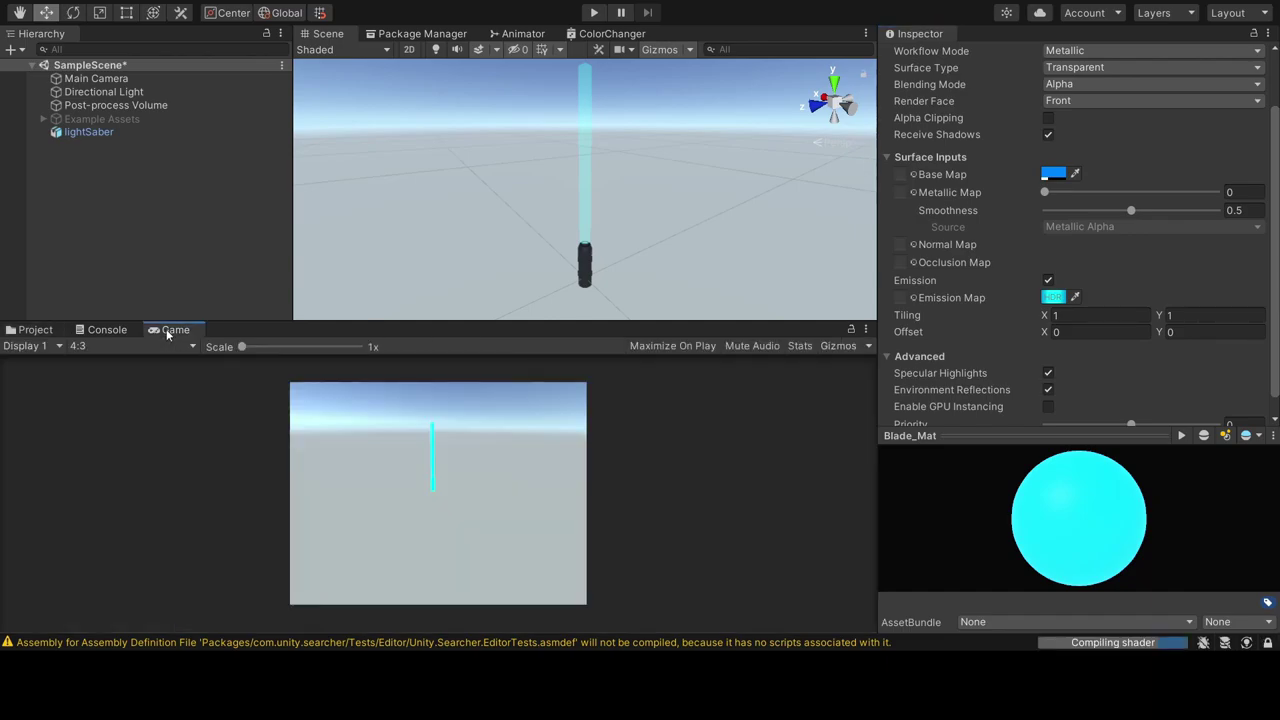
scroll(380, 455, up, 2)
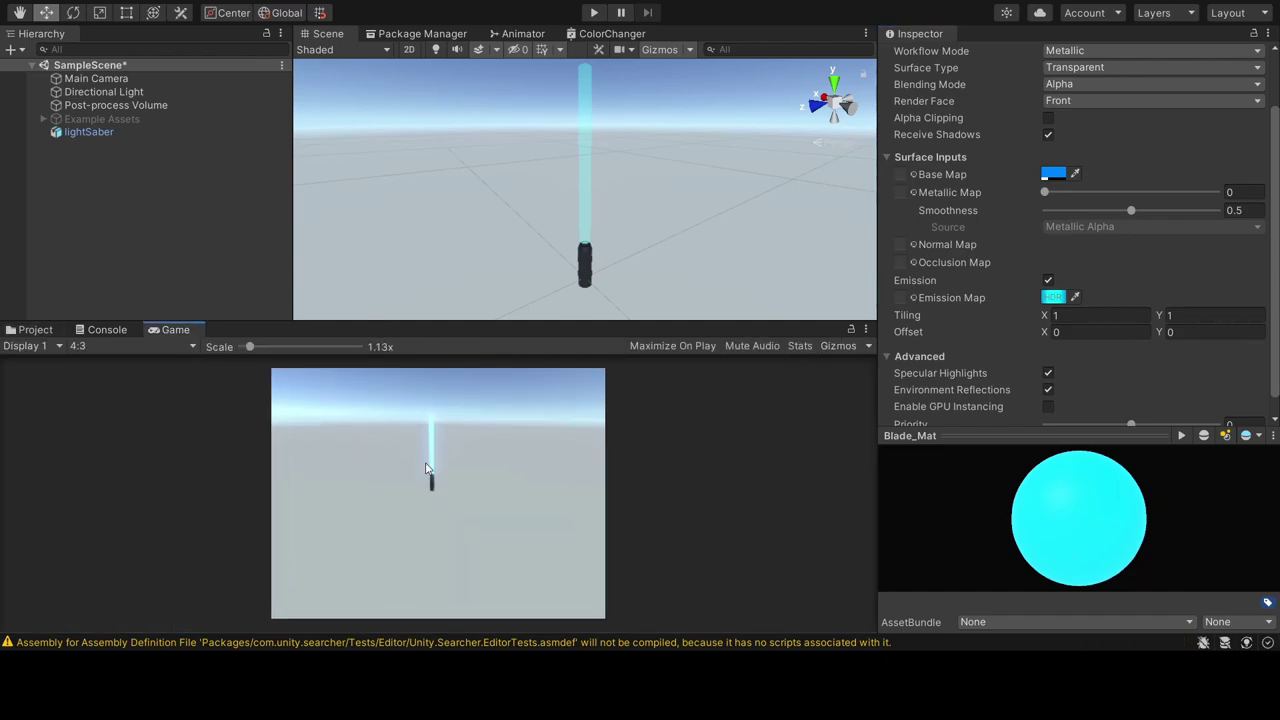
click(123, 78)
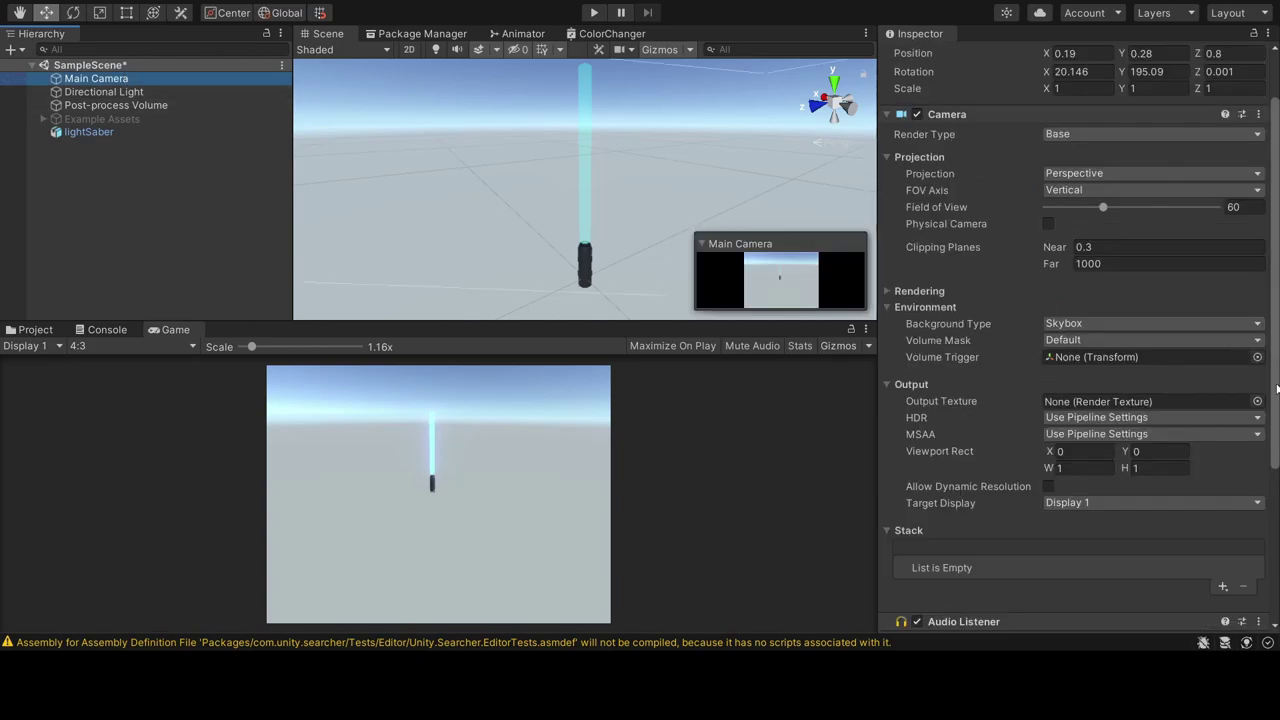
click(1082, 324)
click(1093, 357)
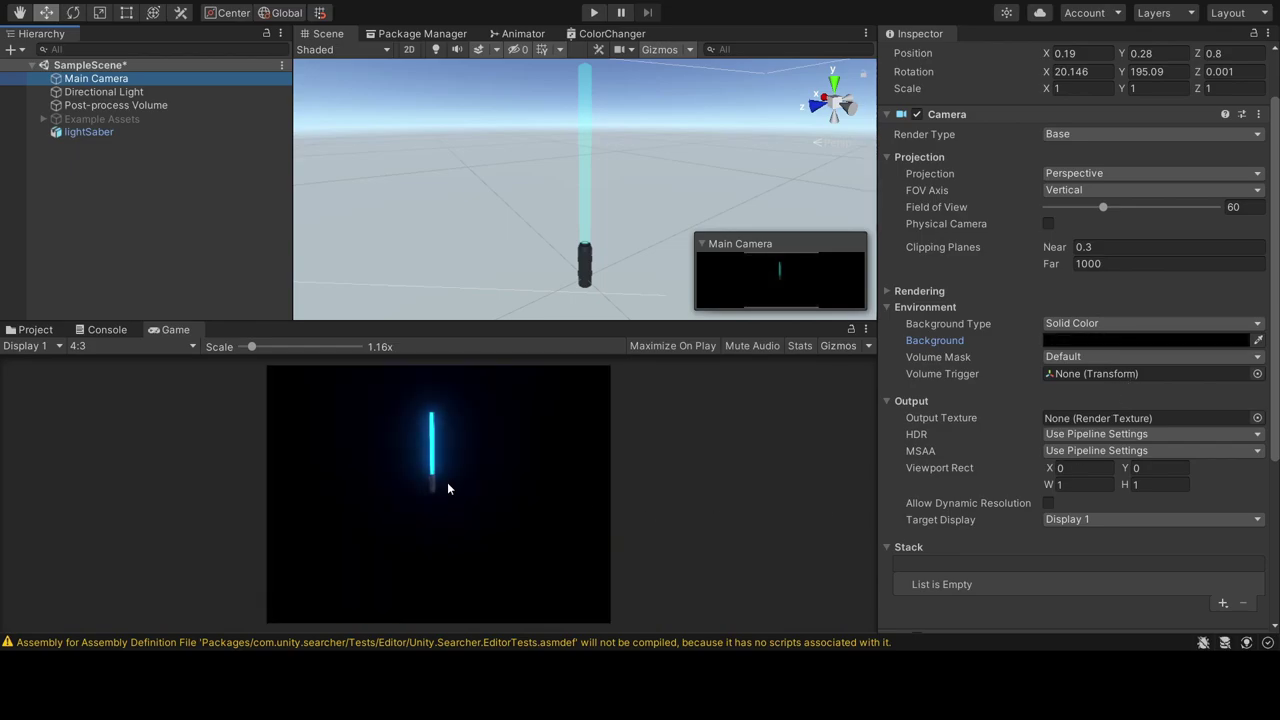
click(434, 448)
- Toggle the Directional Light off and on, then lower its intensity to 1.55
click(586, 200)
click(104, 91)
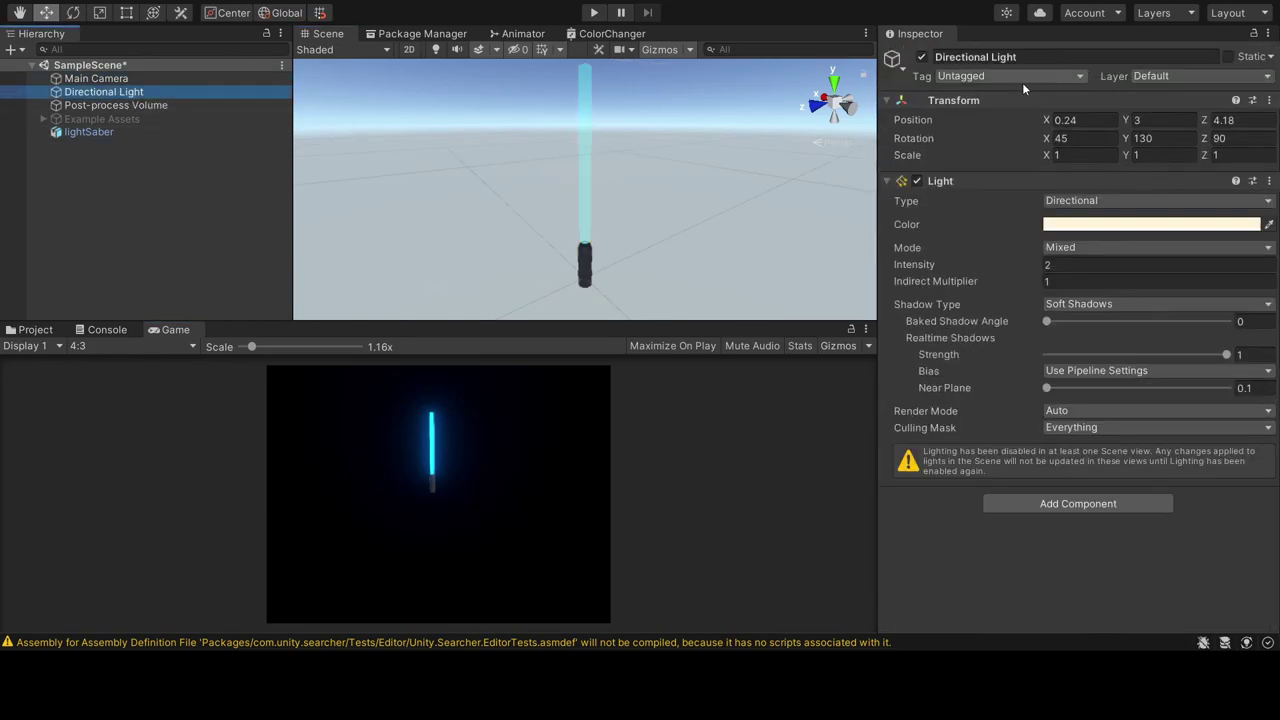
click(922, 57)
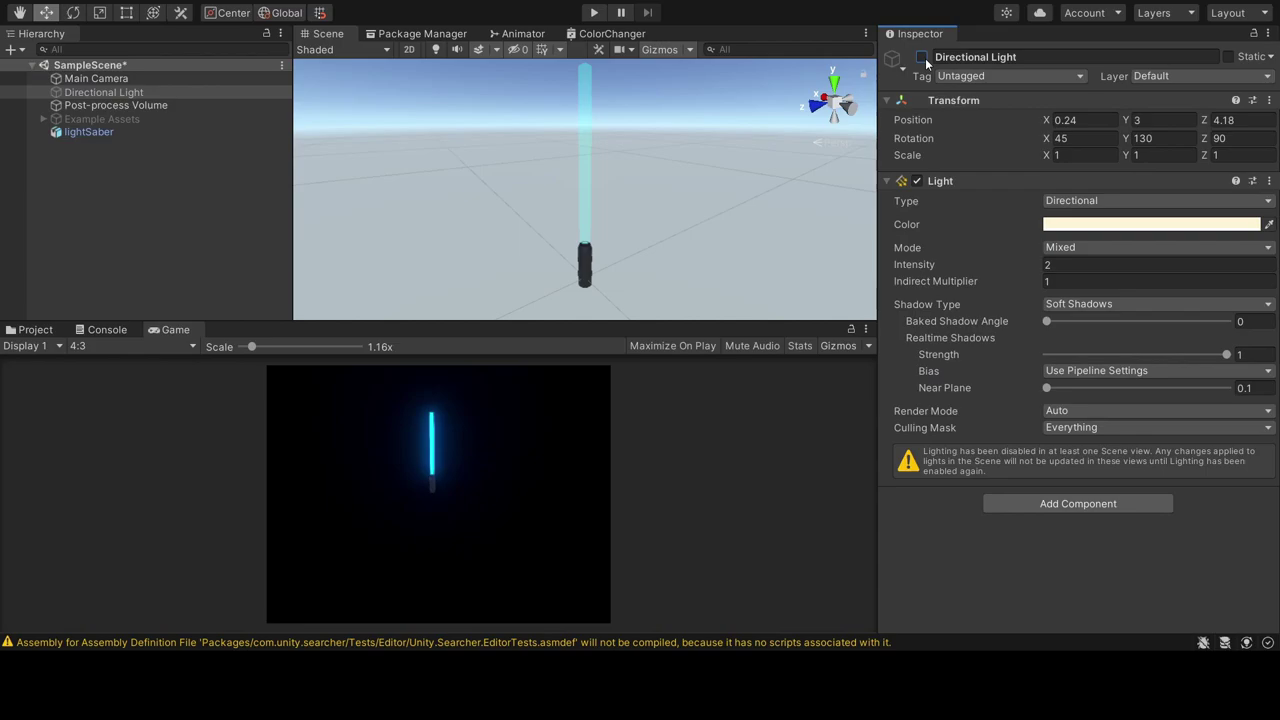
click(922, 57)
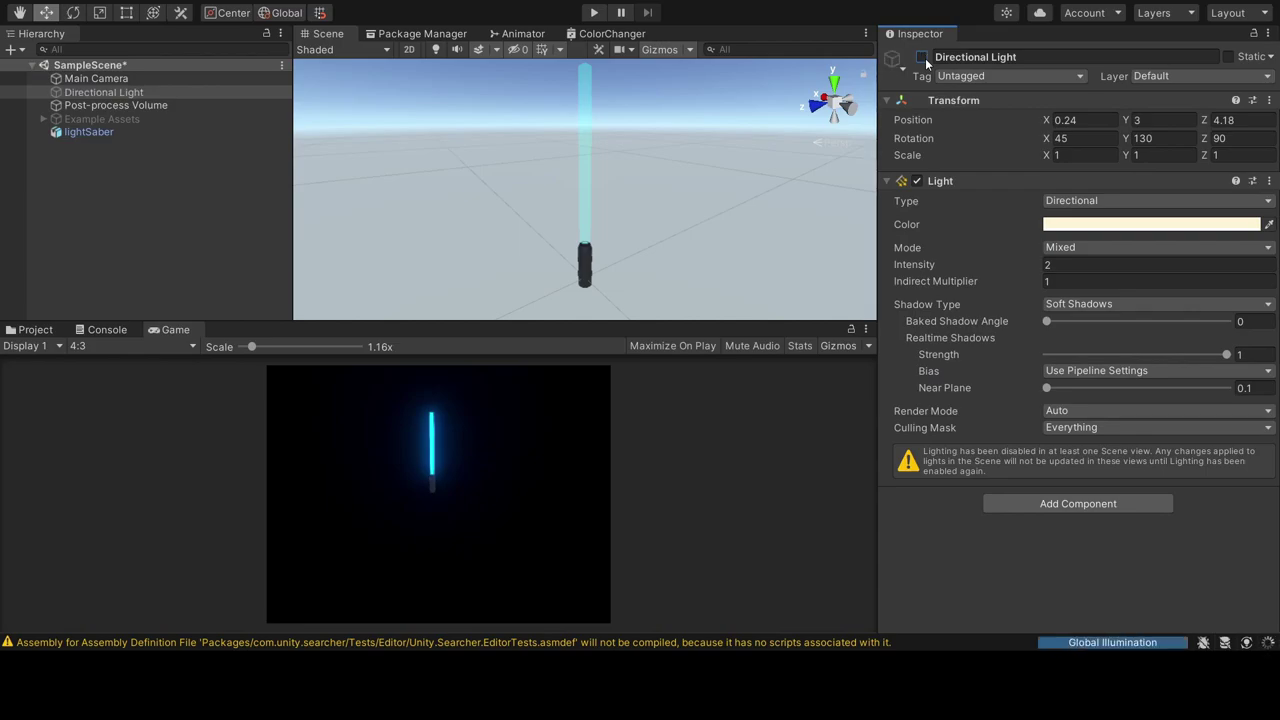
click(922, 57)
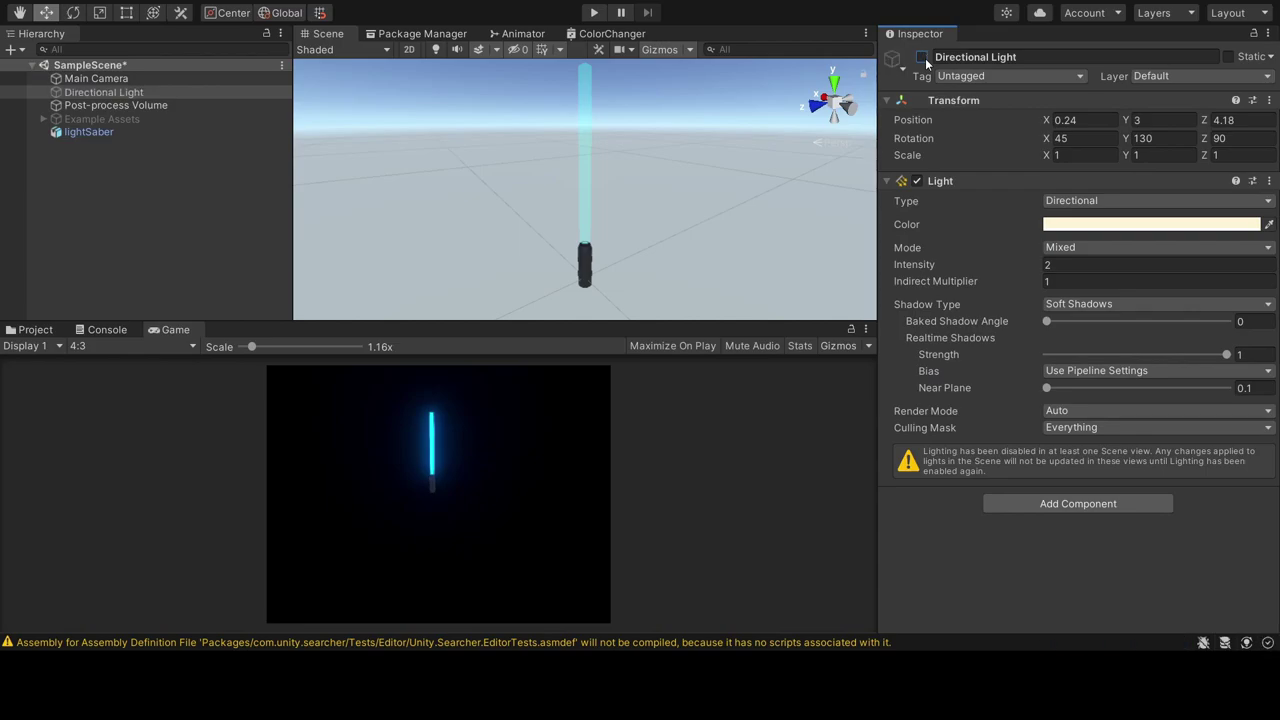
click(922, 57)
click(921, 266)
drag(921, 266, 903, 270)
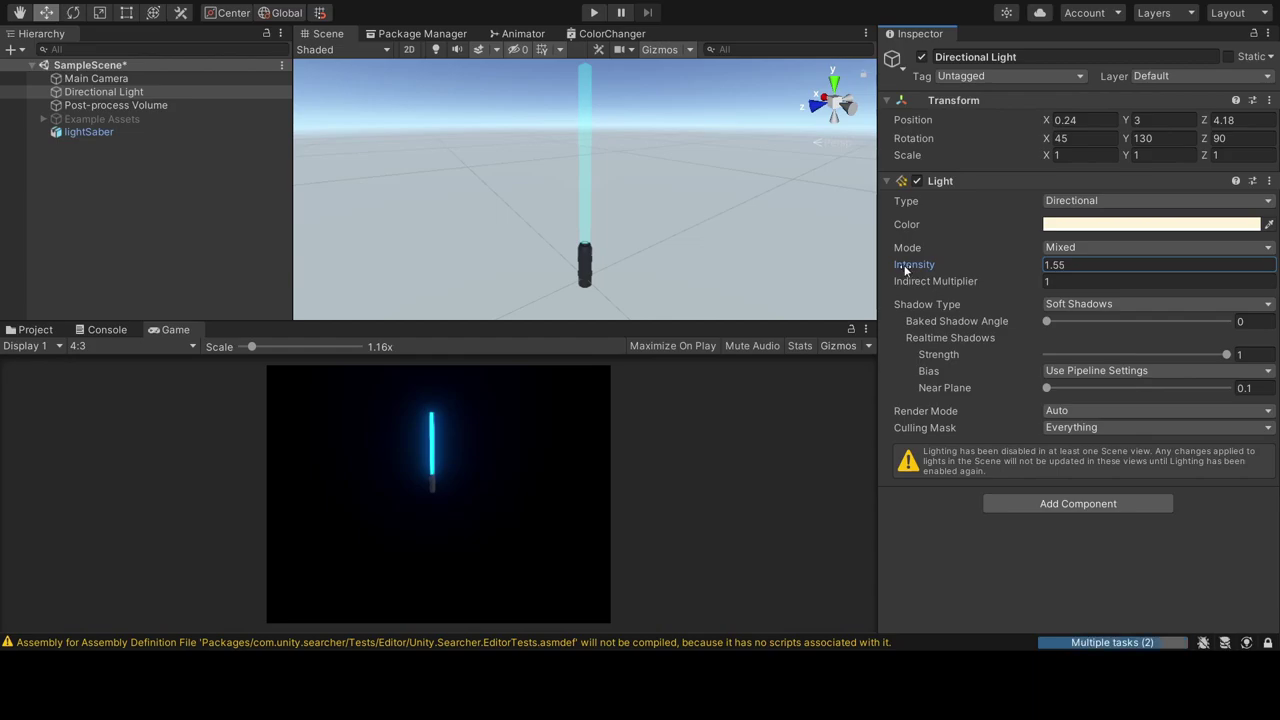
scroll(437, 492, up, 2)
scroll(437, 492, up, 1)
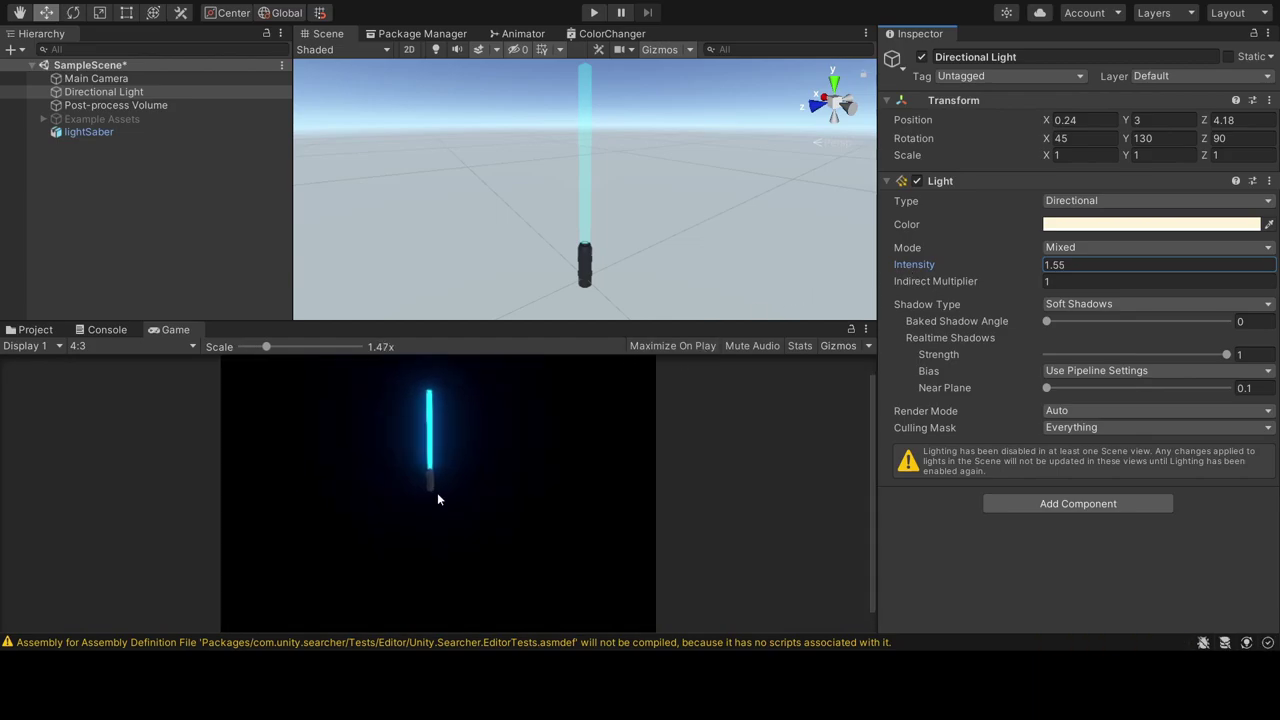
click(589, 152)
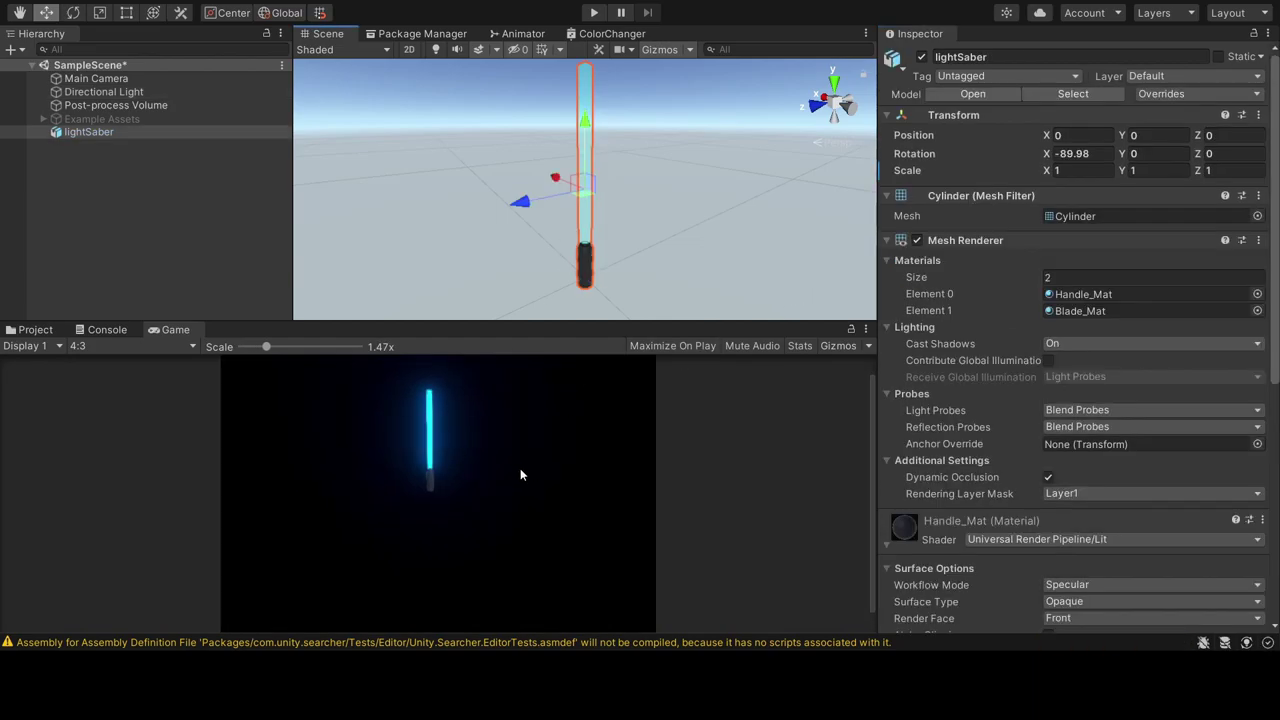
scroll(412, 465, down, 3)
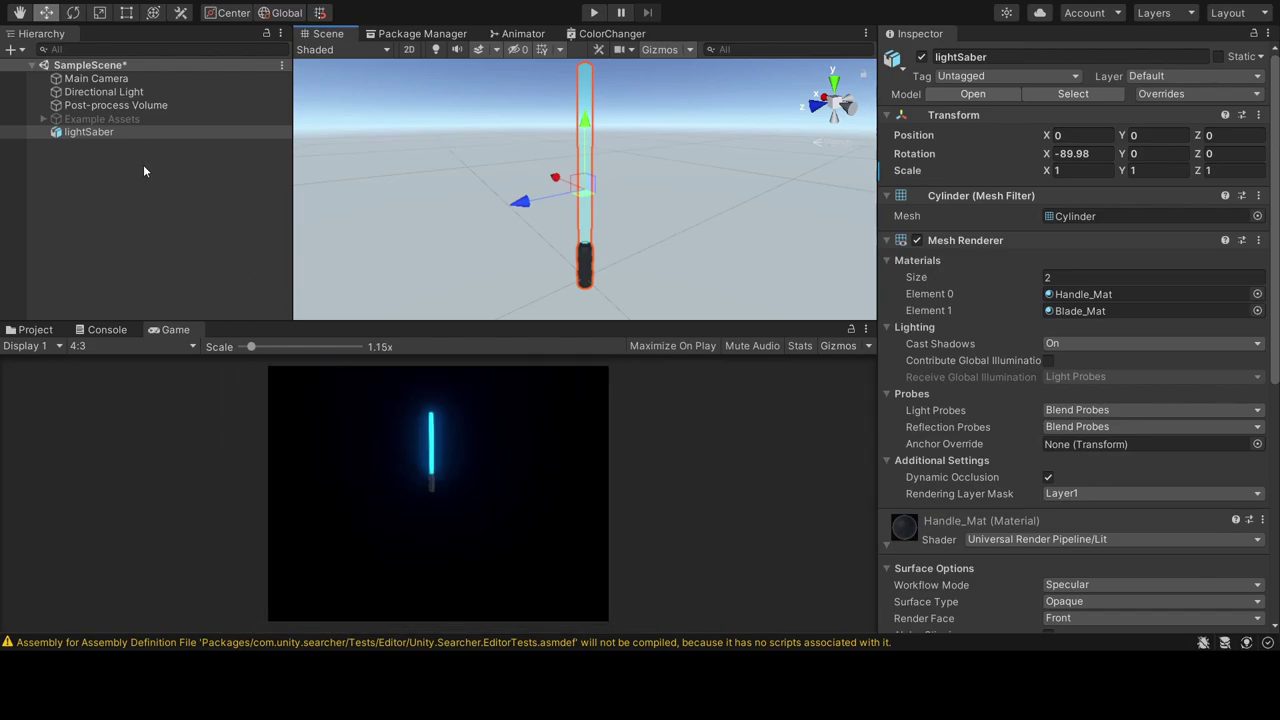
- Set the Post-process Volume's Bloom Threshold 1.05 and Intensity 2.26, and enable Tonemapping
click(108, 104)
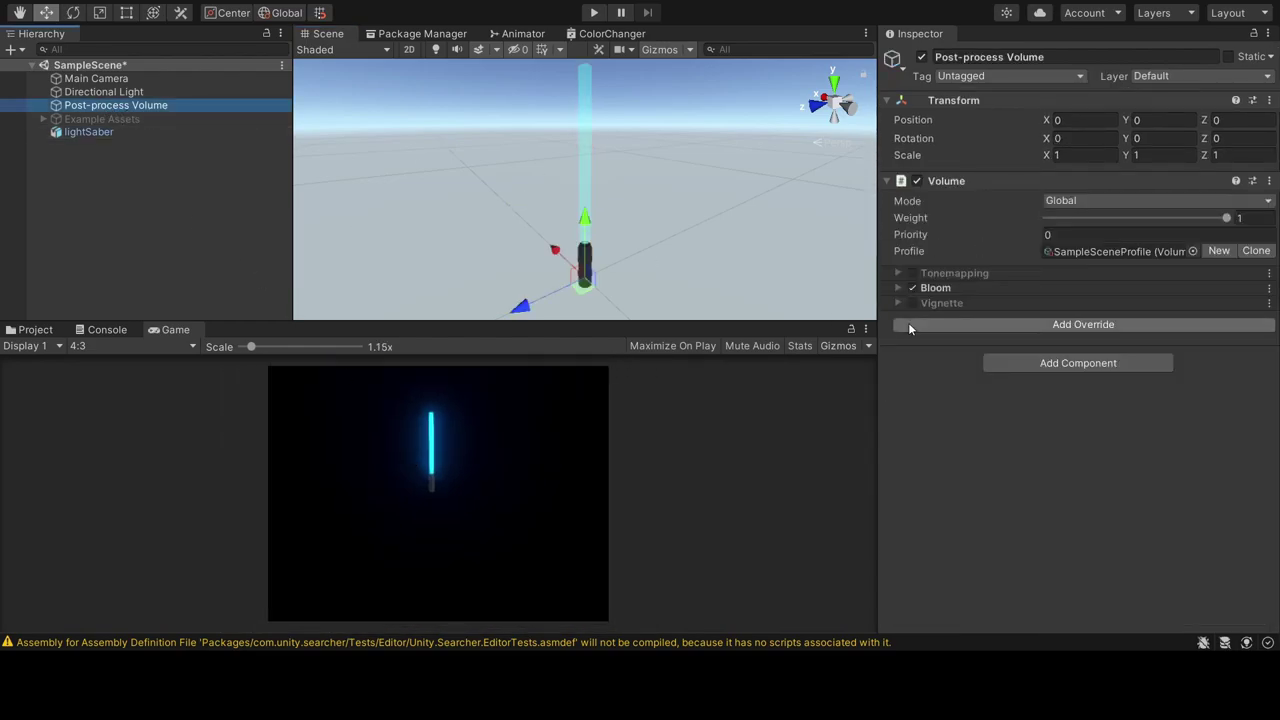
click(900, 288)
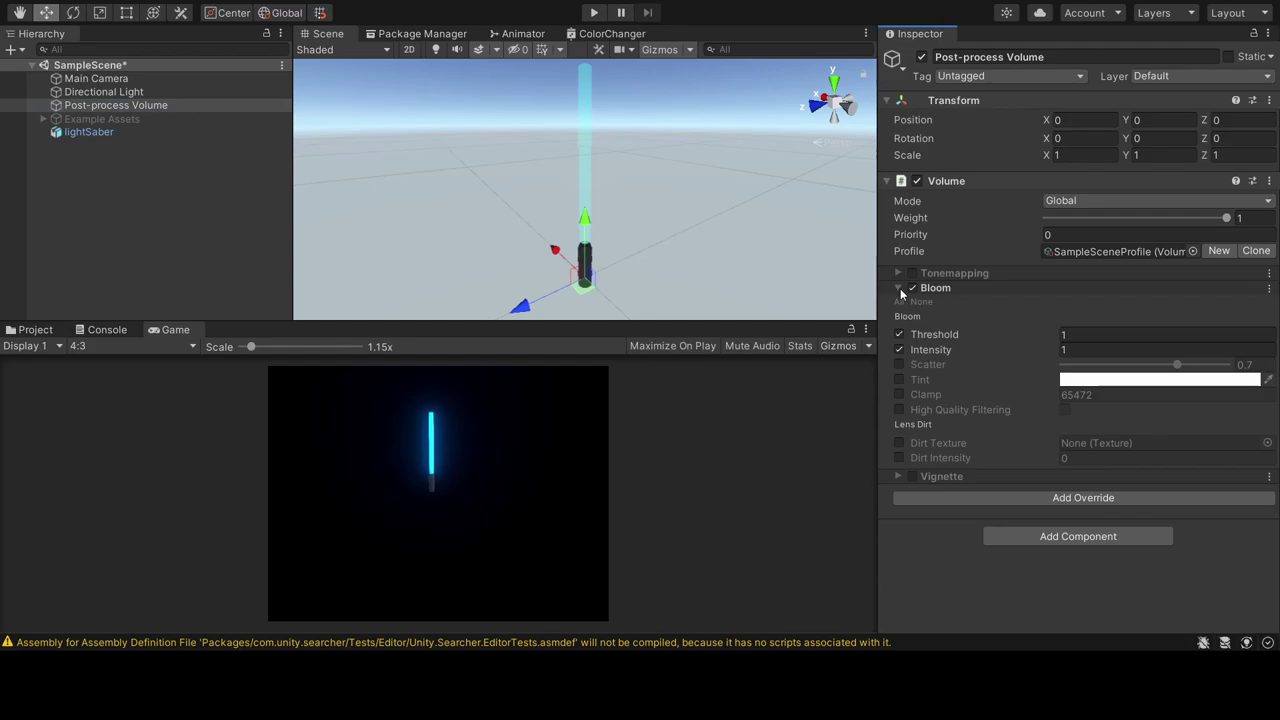
drag(1046, 349, 1084, 350)
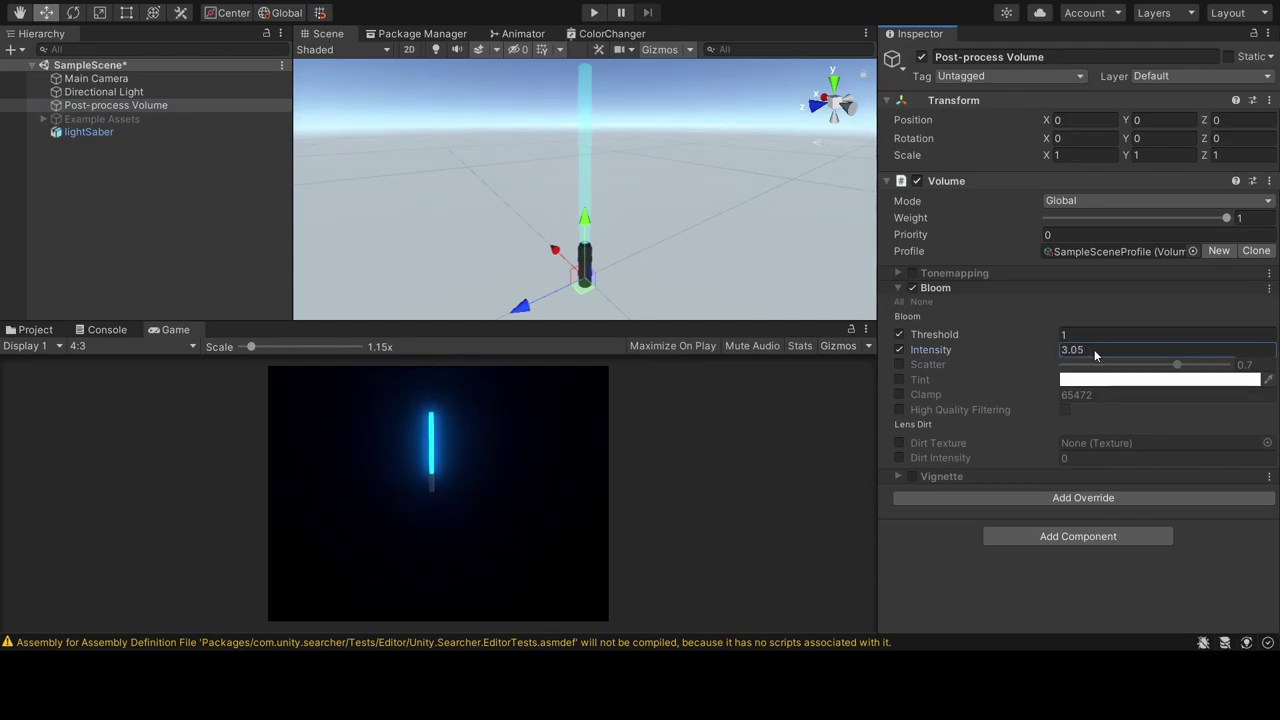
drag(1094, 349, 1100, 350)
mouse_move(1030, 331)
mouse_down()
mouse_move(1014, 332)
mouse_move(1039, 338)
mouse_up()
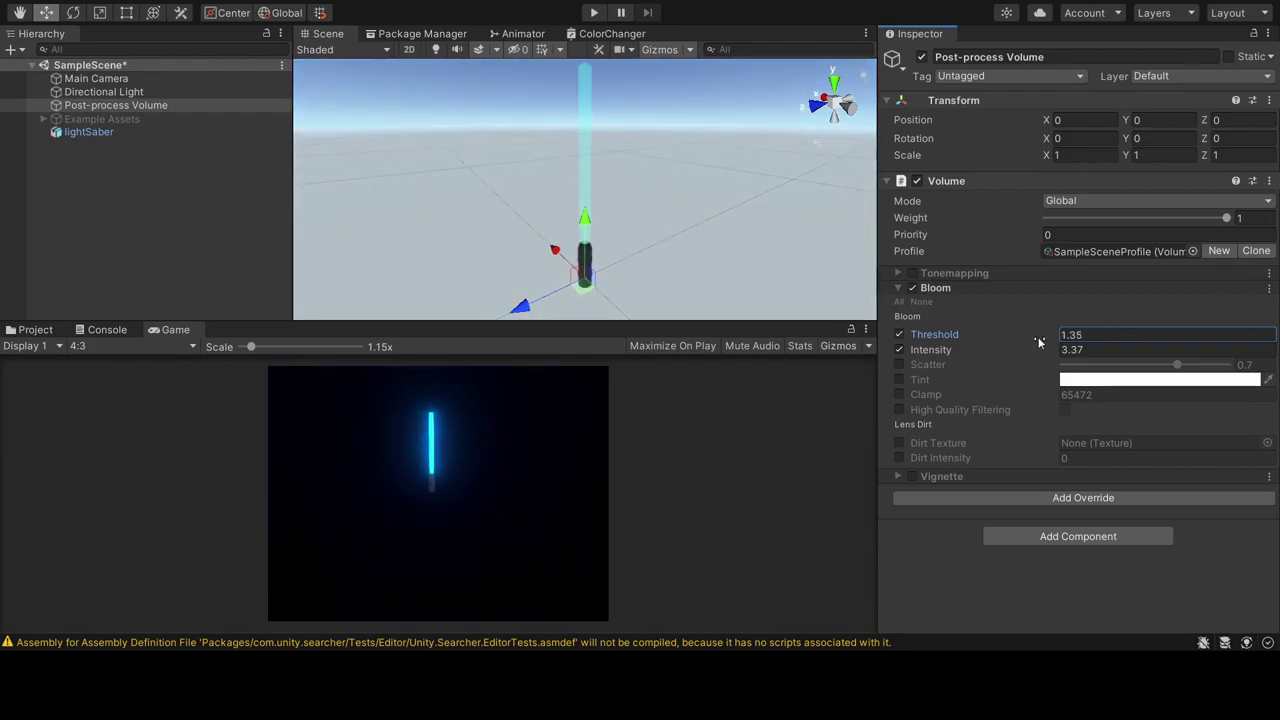
drag(1039, 342, 968, 352)
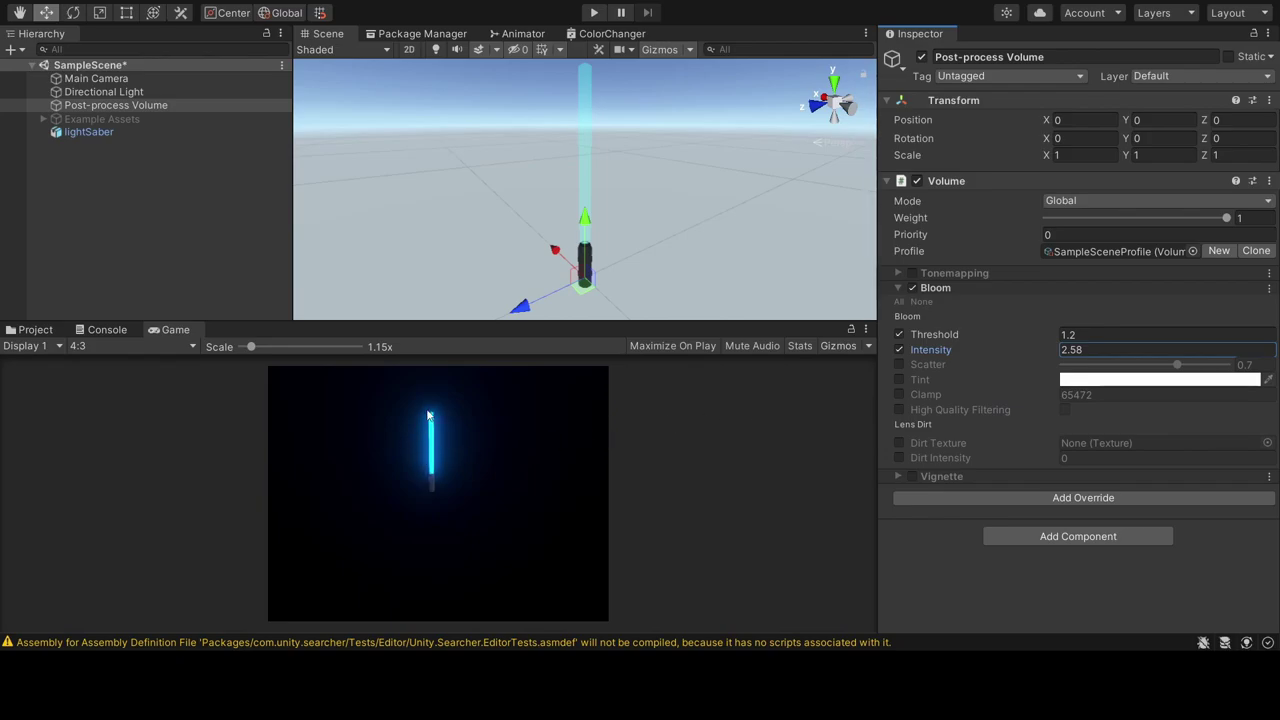
drag(1019, 349, 1043, 336)
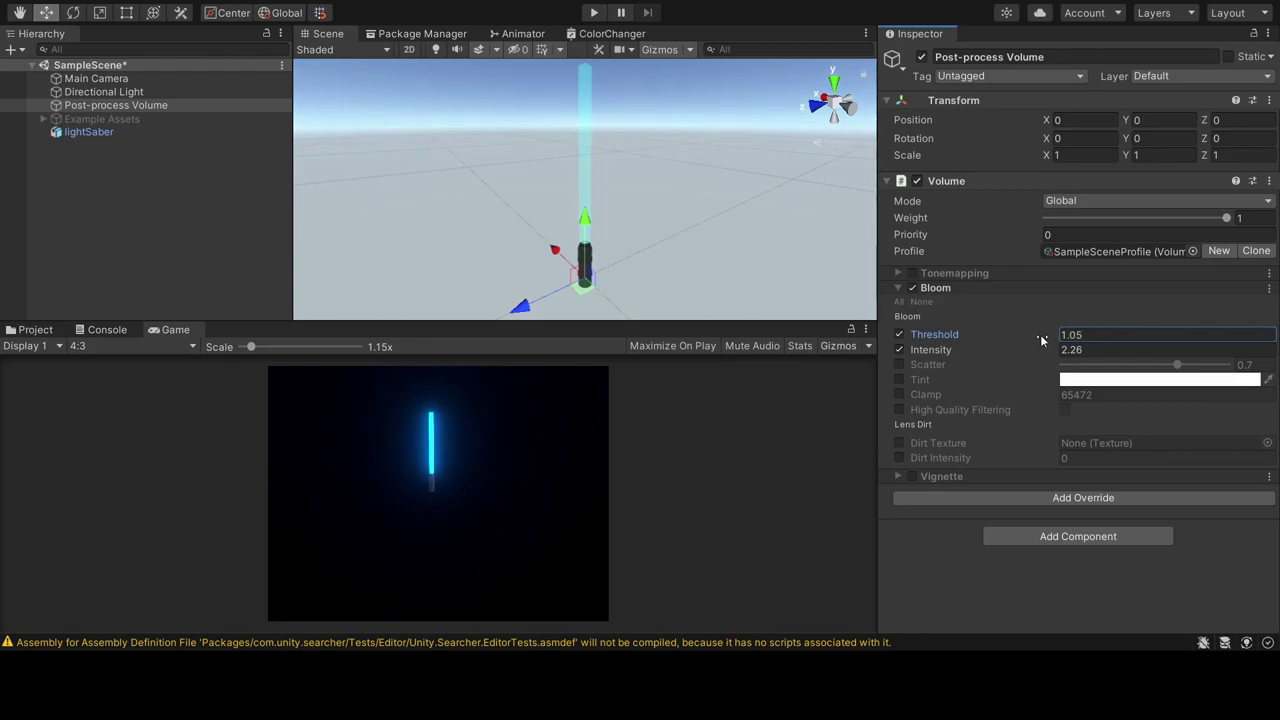
click(911, 274)
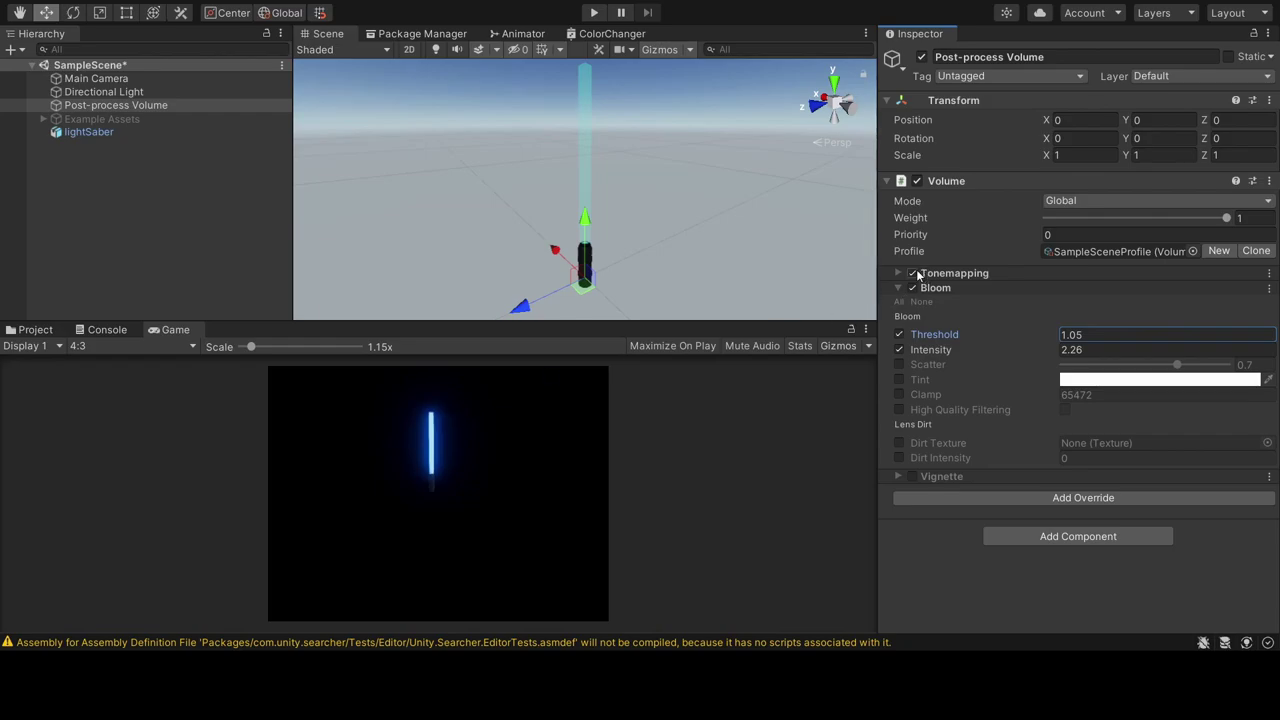
- Toggle Tonemapping off and on repeatedly to compare the glow, leaving it enabled
click(912, 273)
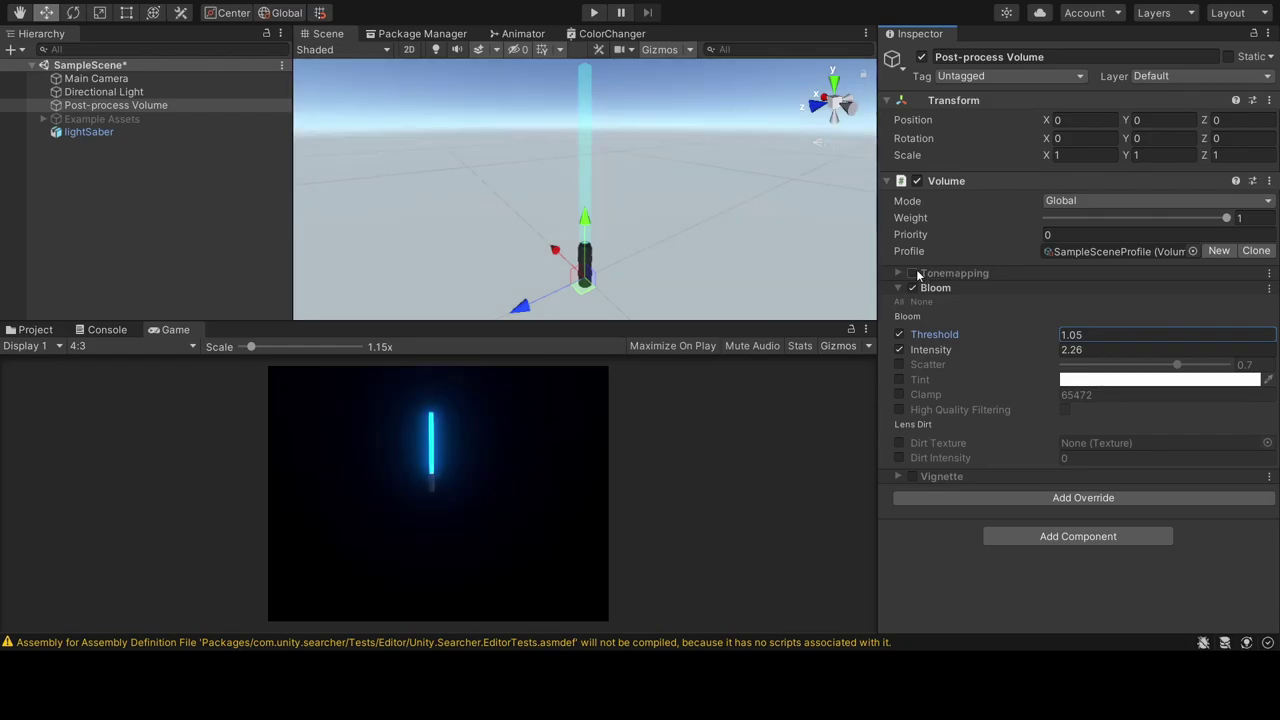
click(917, 274)
click(917, 274)
click(917, 274)
click(917, 274)
click(917, 274)
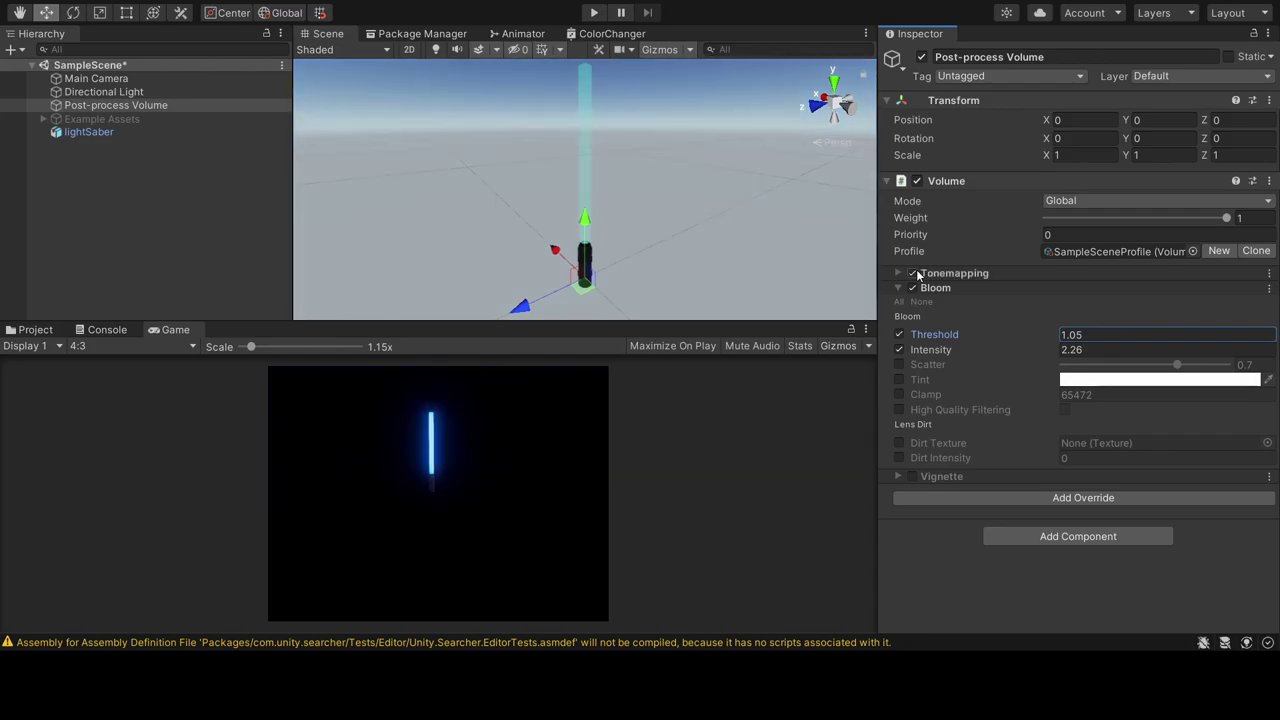
click(917, 274)
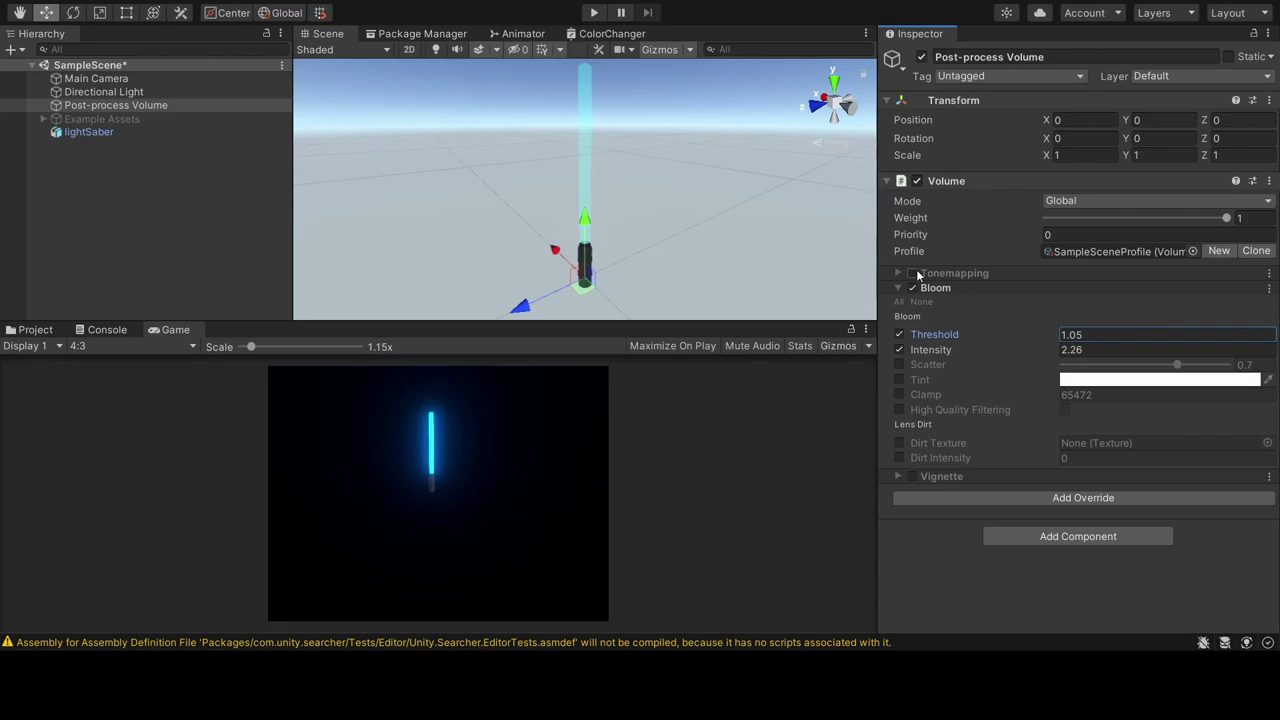
click(917, 273)
- Try Neutral tonemapping mode, then set the mode back to ACES
click(898, 274)
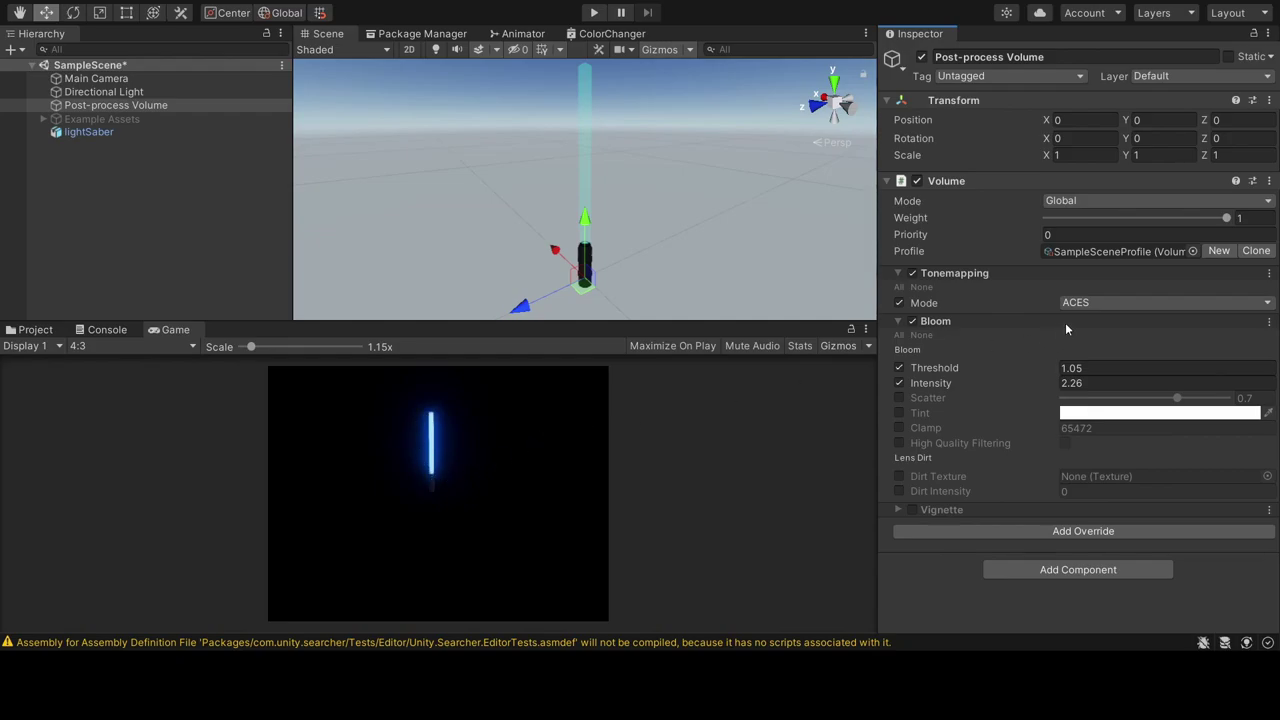
click(1111, 335)
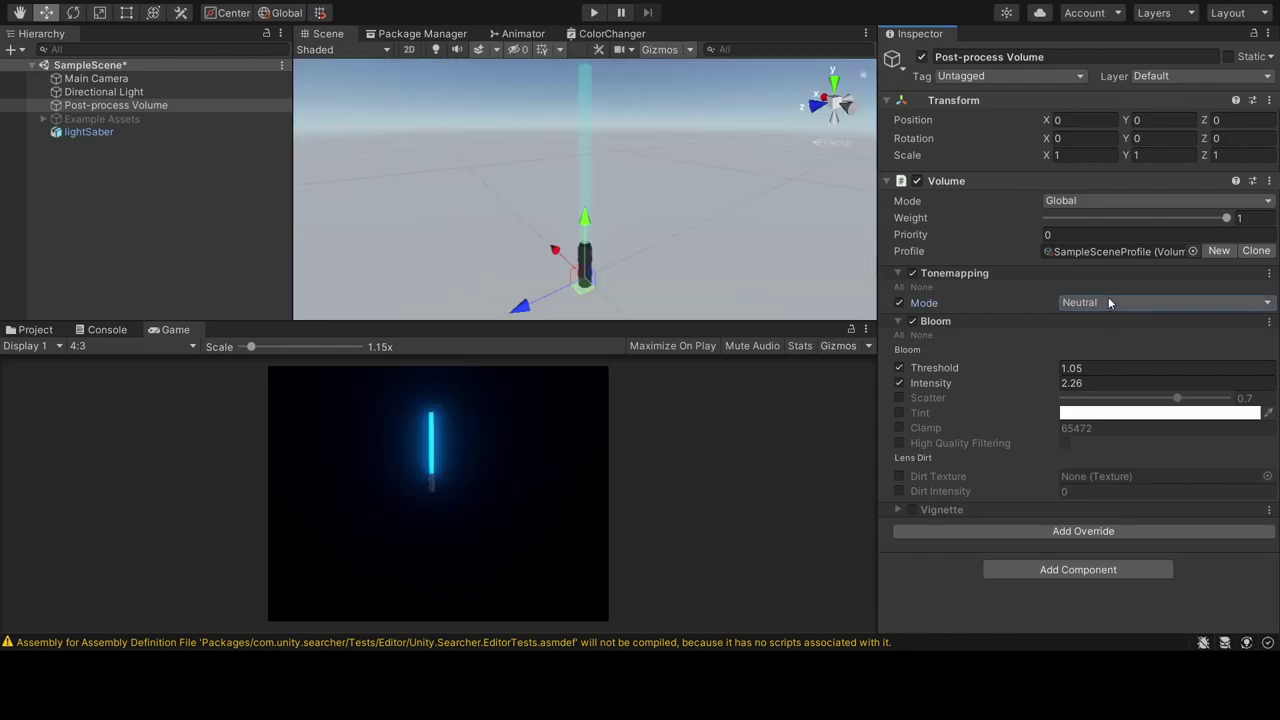
click(1108, 302)
click(1103, 346)
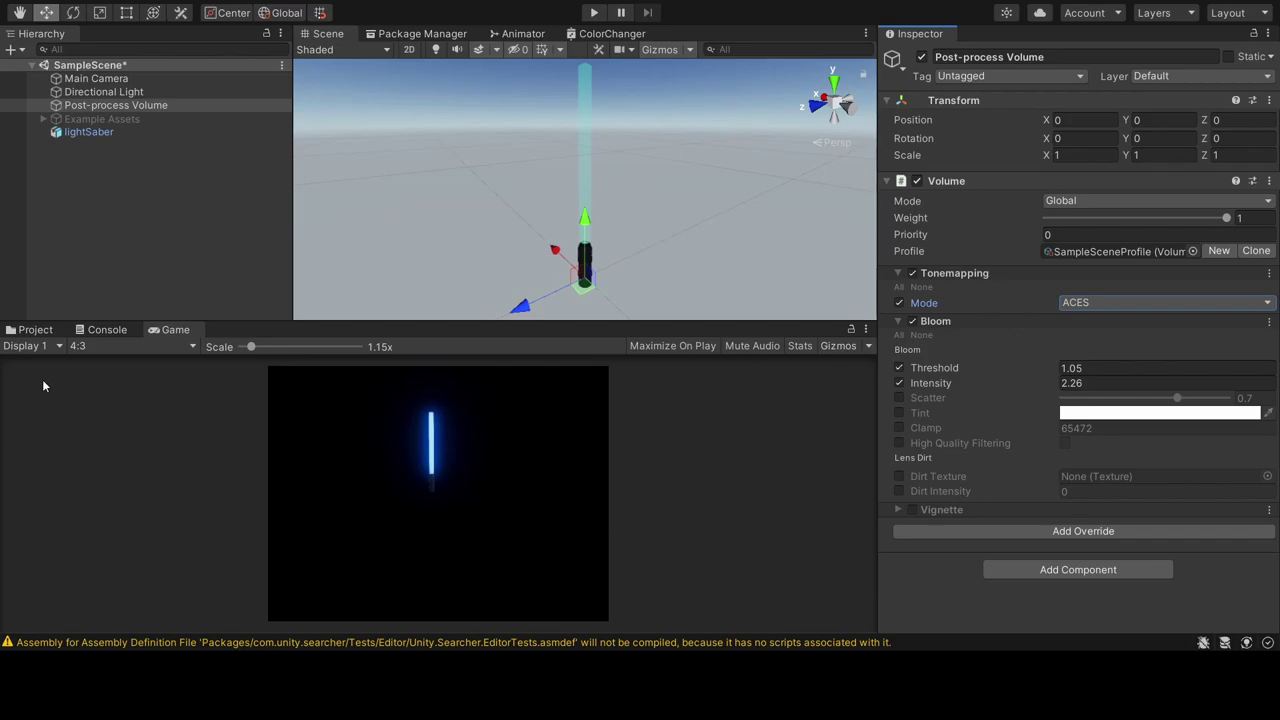
- Clear the Console messages and return to the Game view
click(100, 332)
click(15, 345)
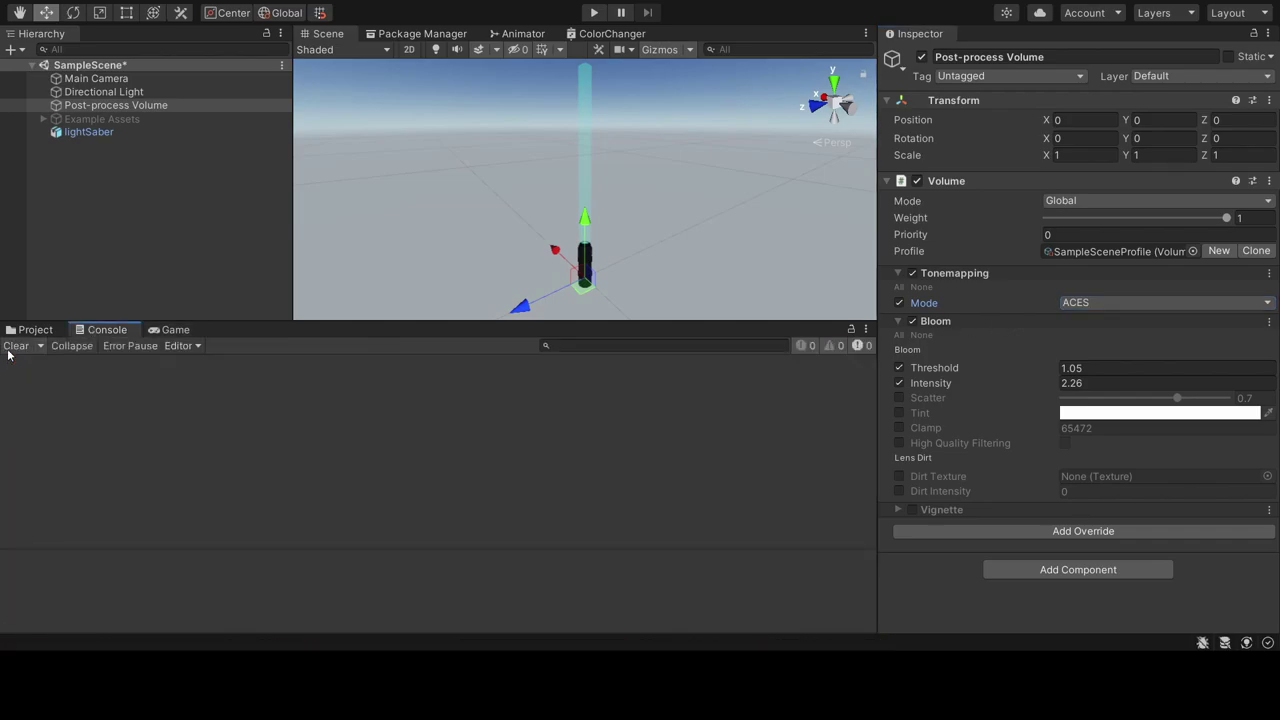
click(33, 329)
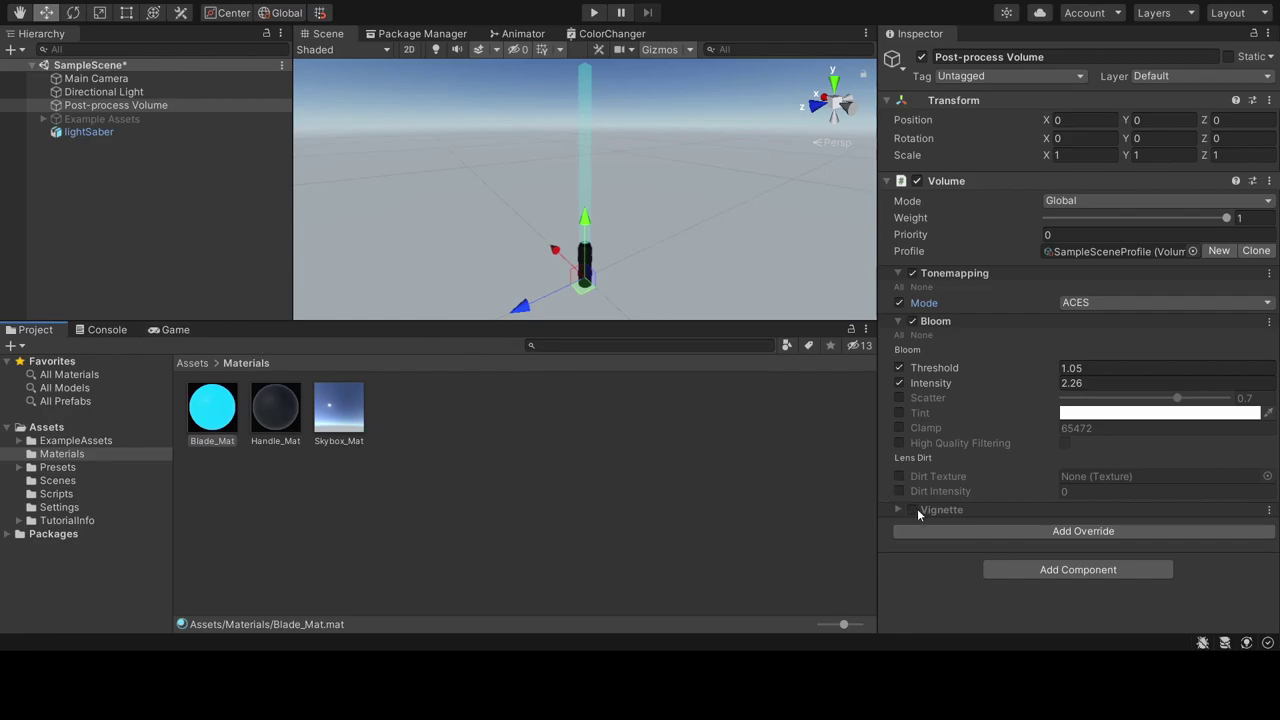
click(172, 330)
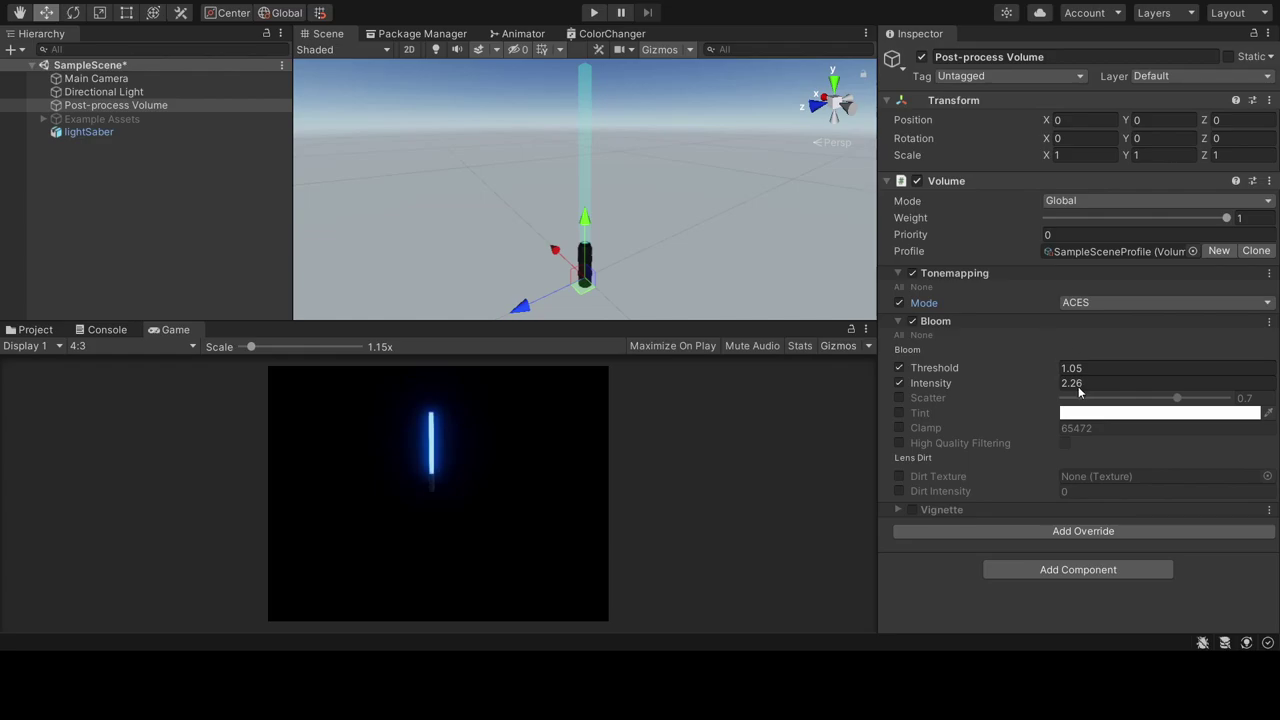
- Add a Lens Distortion override with all settings enabled and intensity 0.15
click(1042, 443)
scroll(1031, 465, down, 2)
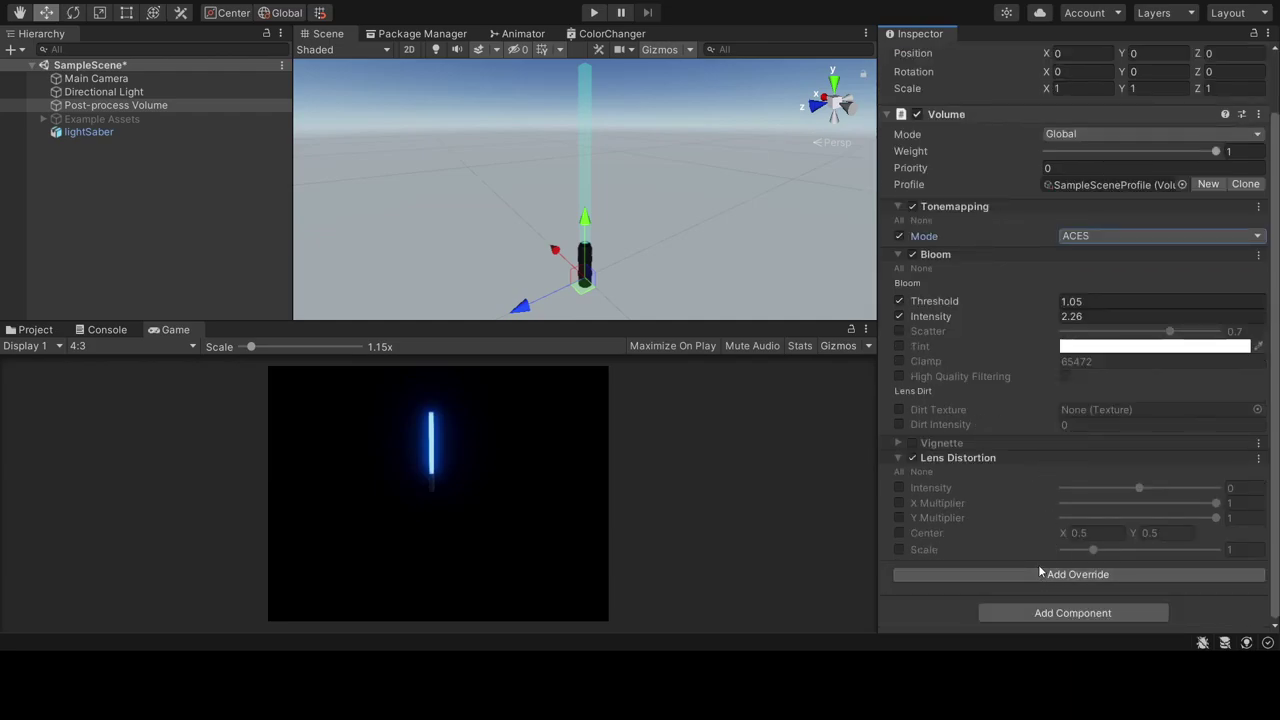
click(898, 471)
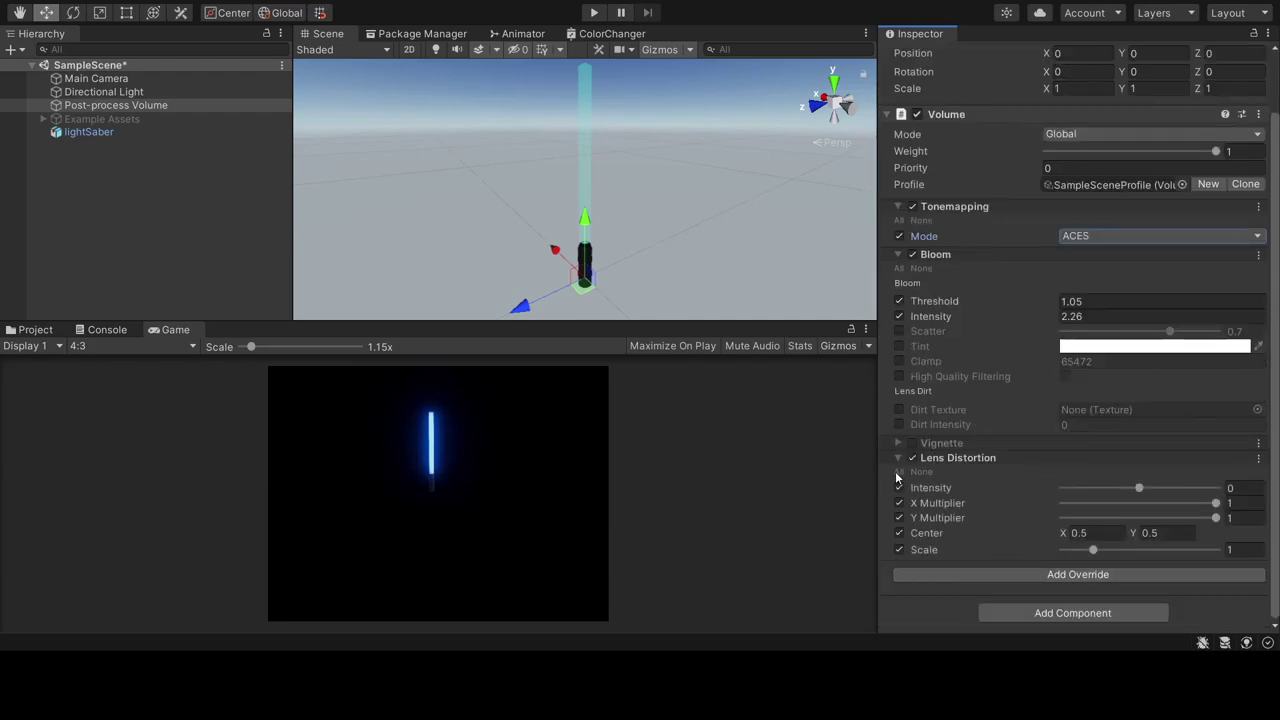
drag(1145, 487, 1151, 491)
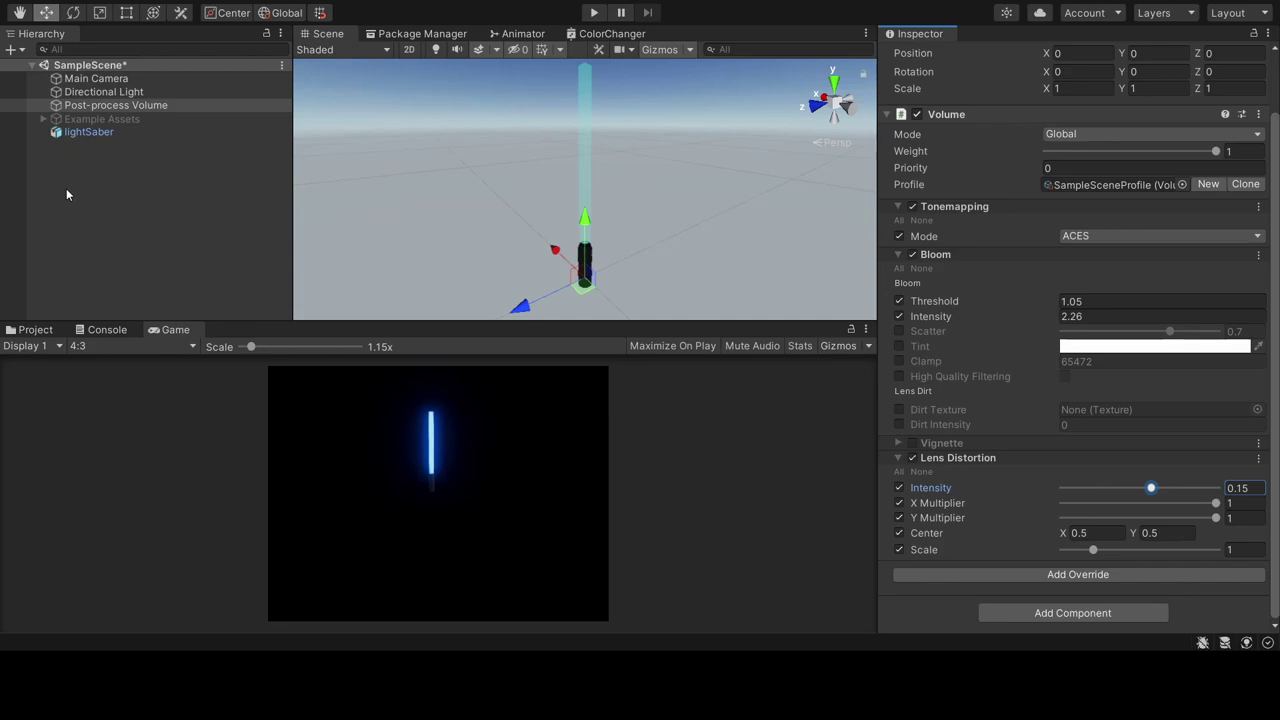
click(37, 333)
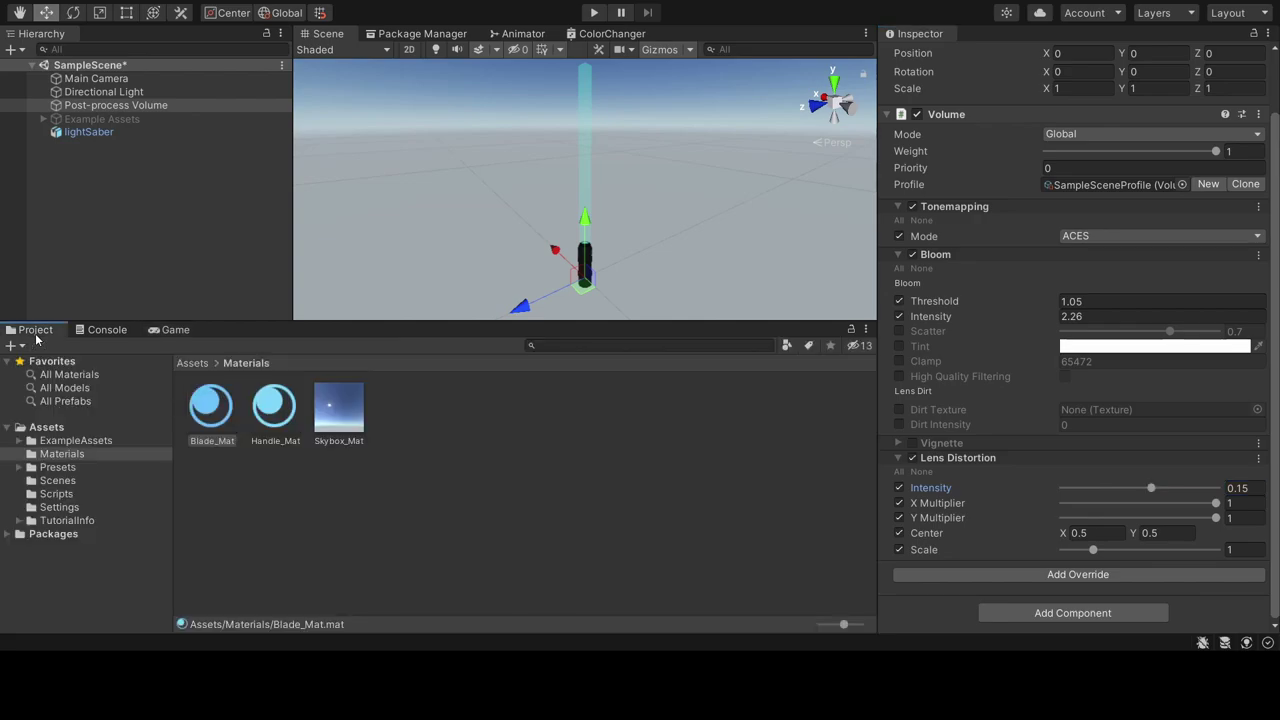
- With lightSaber selected, create and save the LightSaber_Anim clip from the Animation window (Ctrl+6)
click(96, 131)
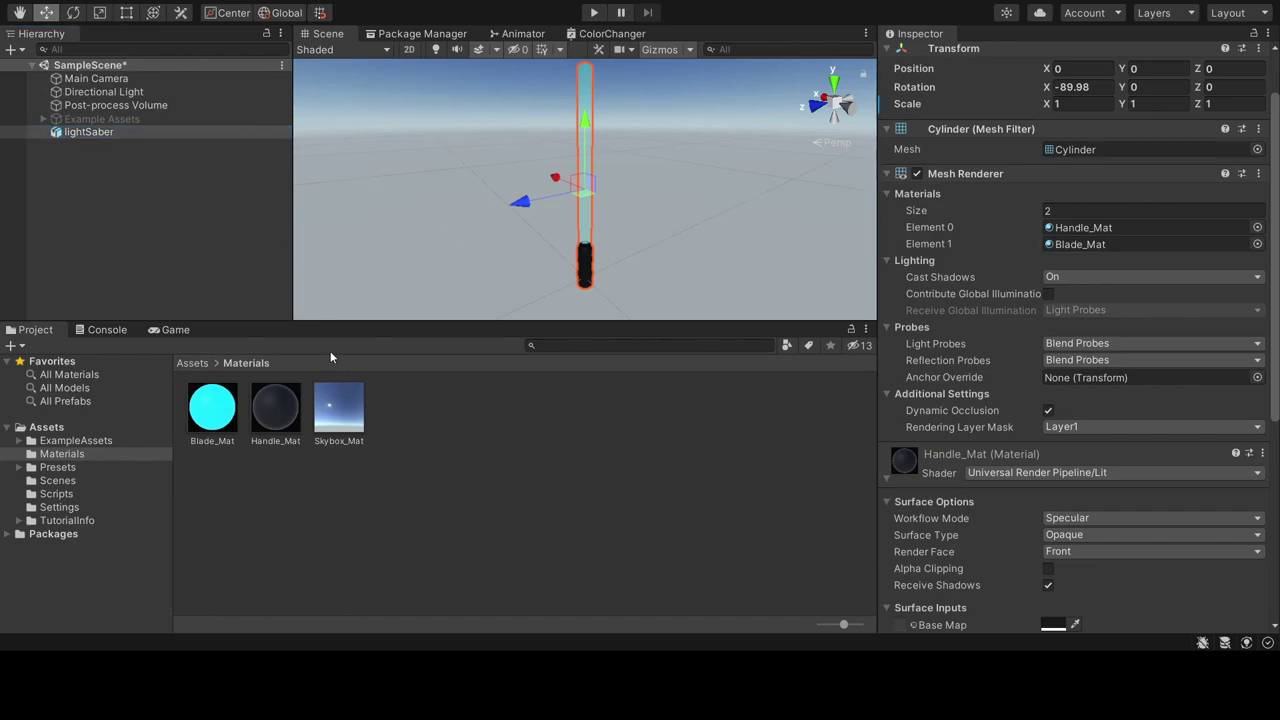
key(ctrl+6)
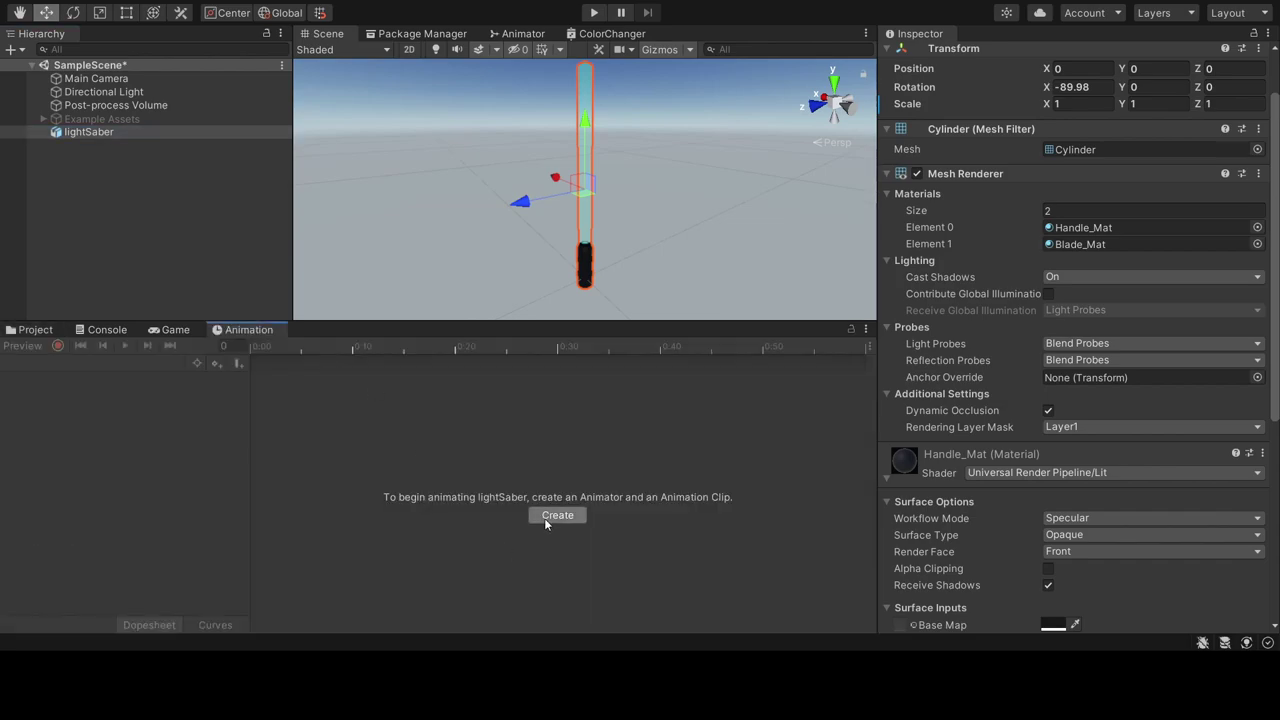
click(545, 522)
key(Return)
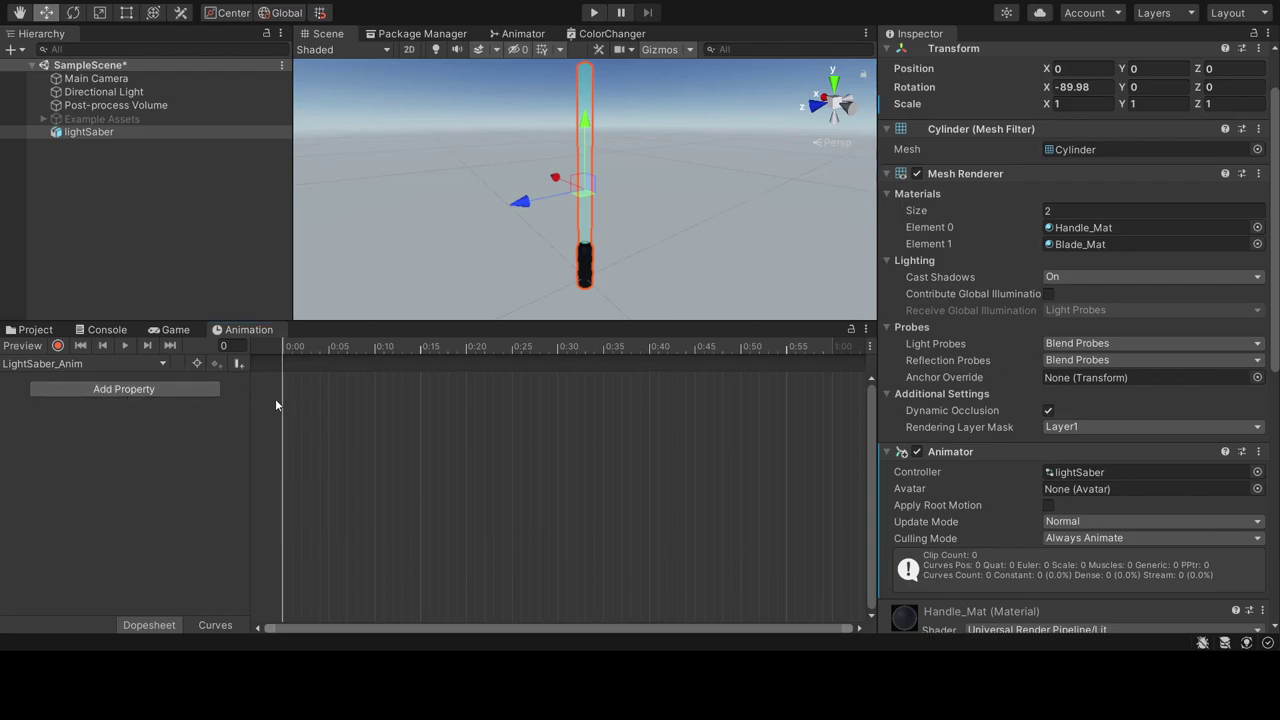
- Add the Position property and pose the saber at frame 30: tilted on its side, recentred, turned
click(476, 394)
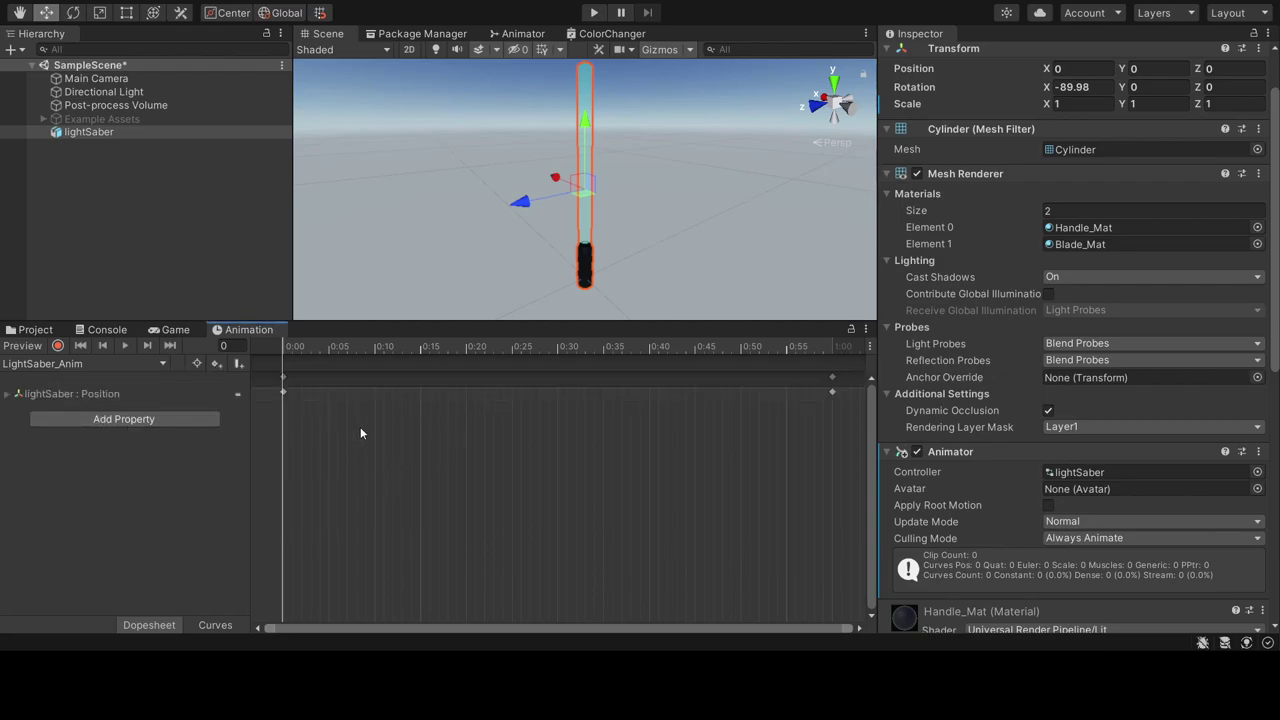
scroll(831, 388, down, 3)
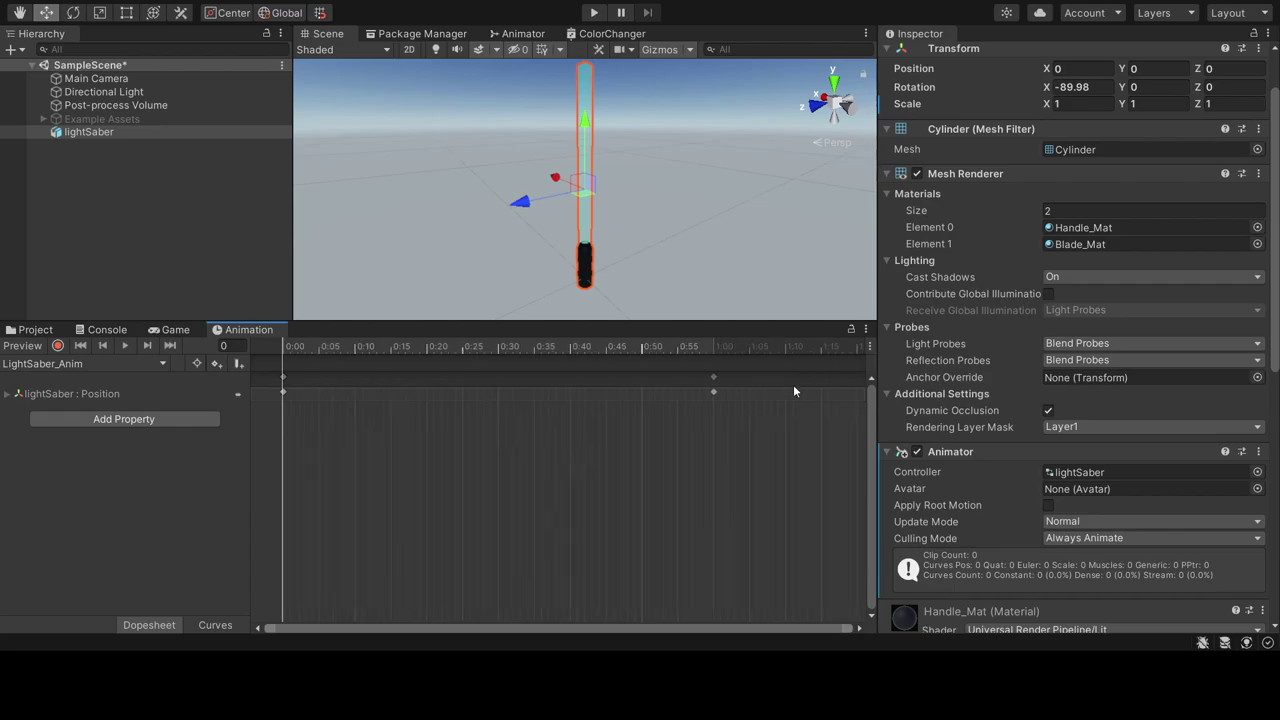
scroll(793, 384, down, 3)
scroll(571, 380, down, 2)
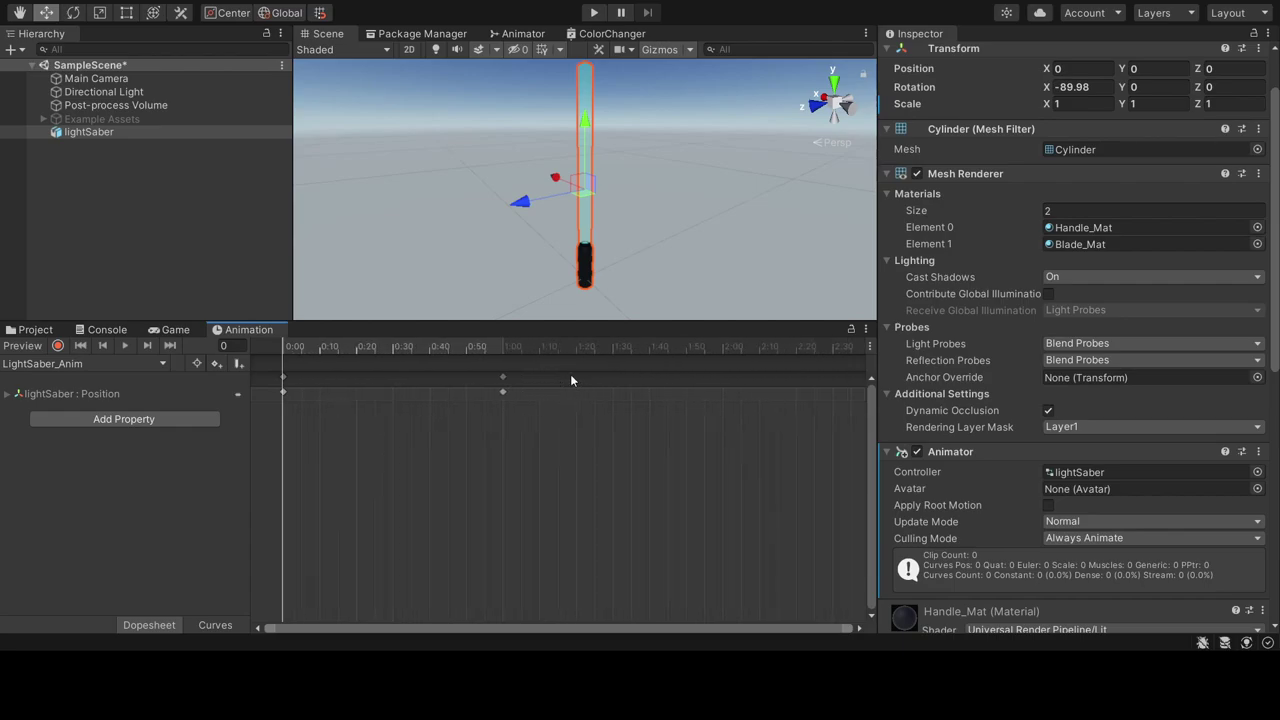
click(394, 349)
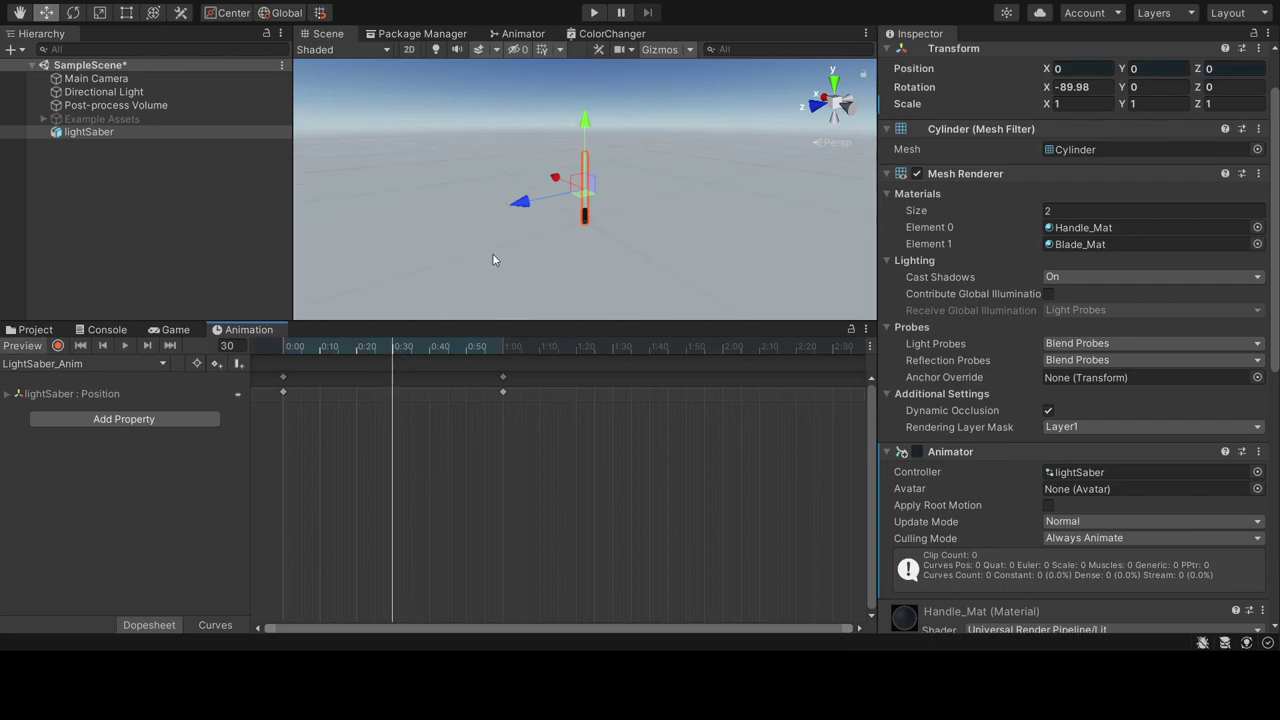
click(73, 12)
drag(614, 146, 659, 248)
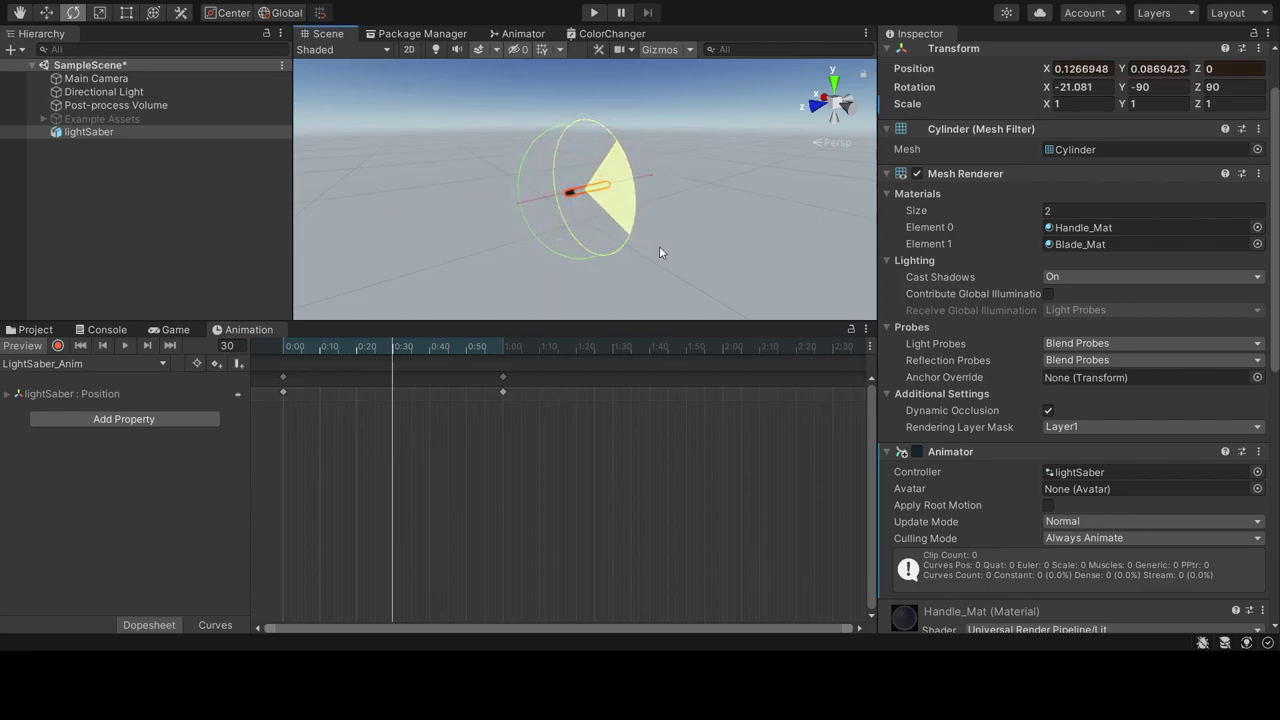
click(46, 13)
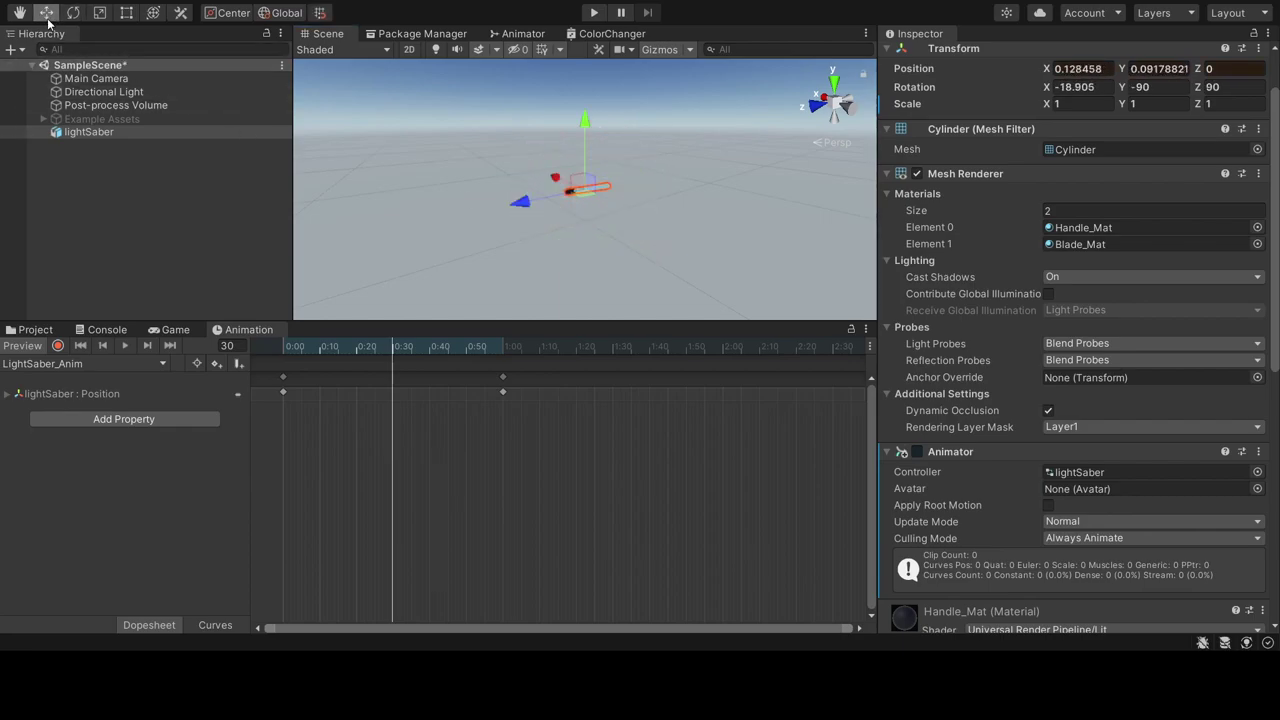
drag(553, 182, 571, 190)
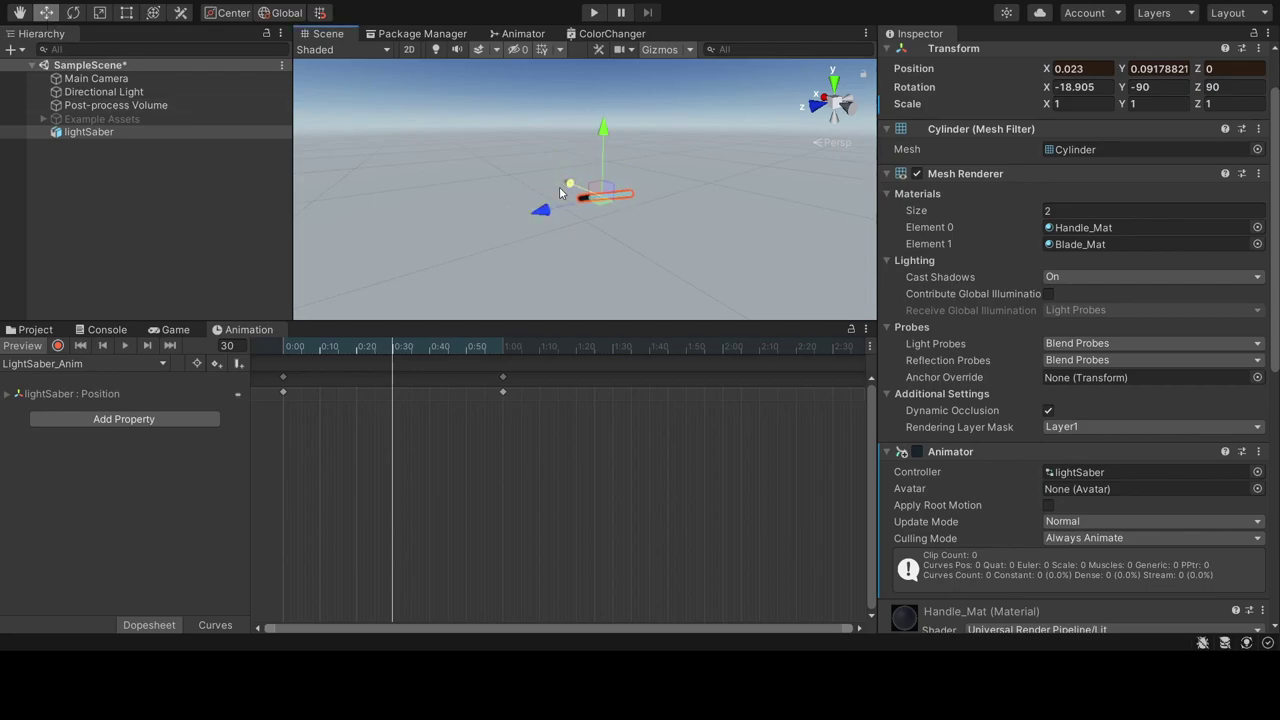
click(73, 13)
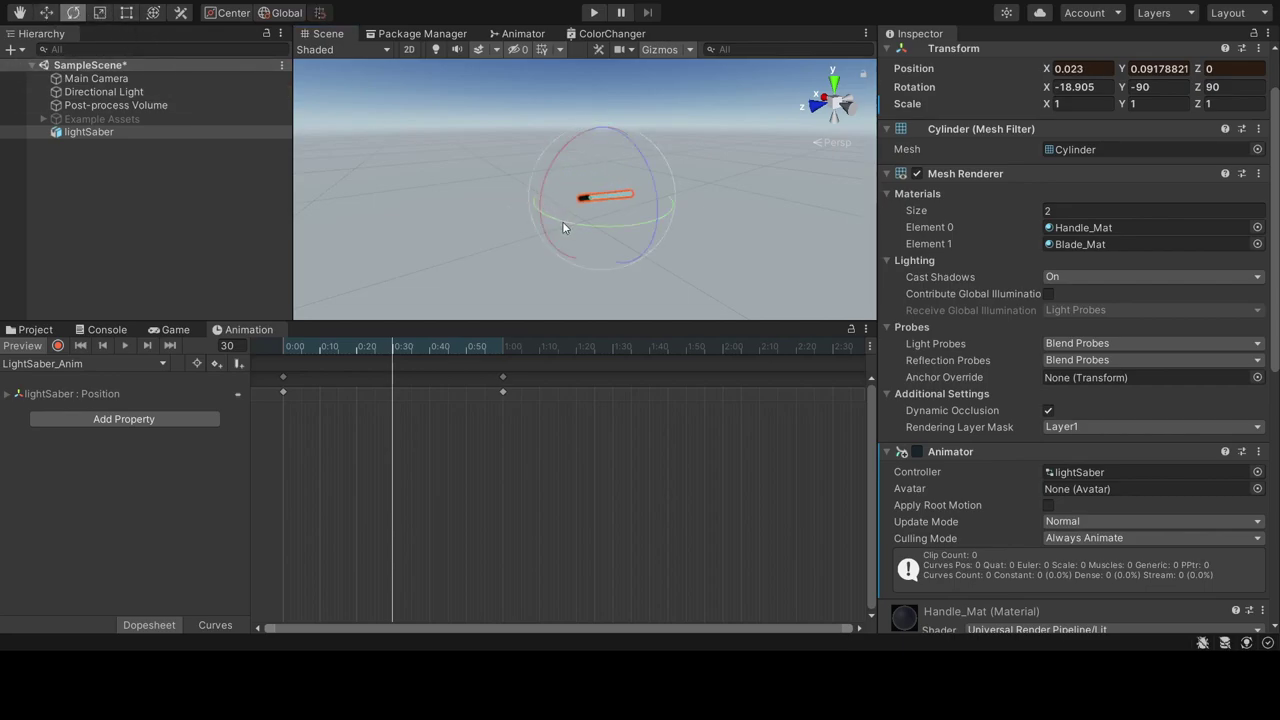
drag(562, 221, 605, 231)
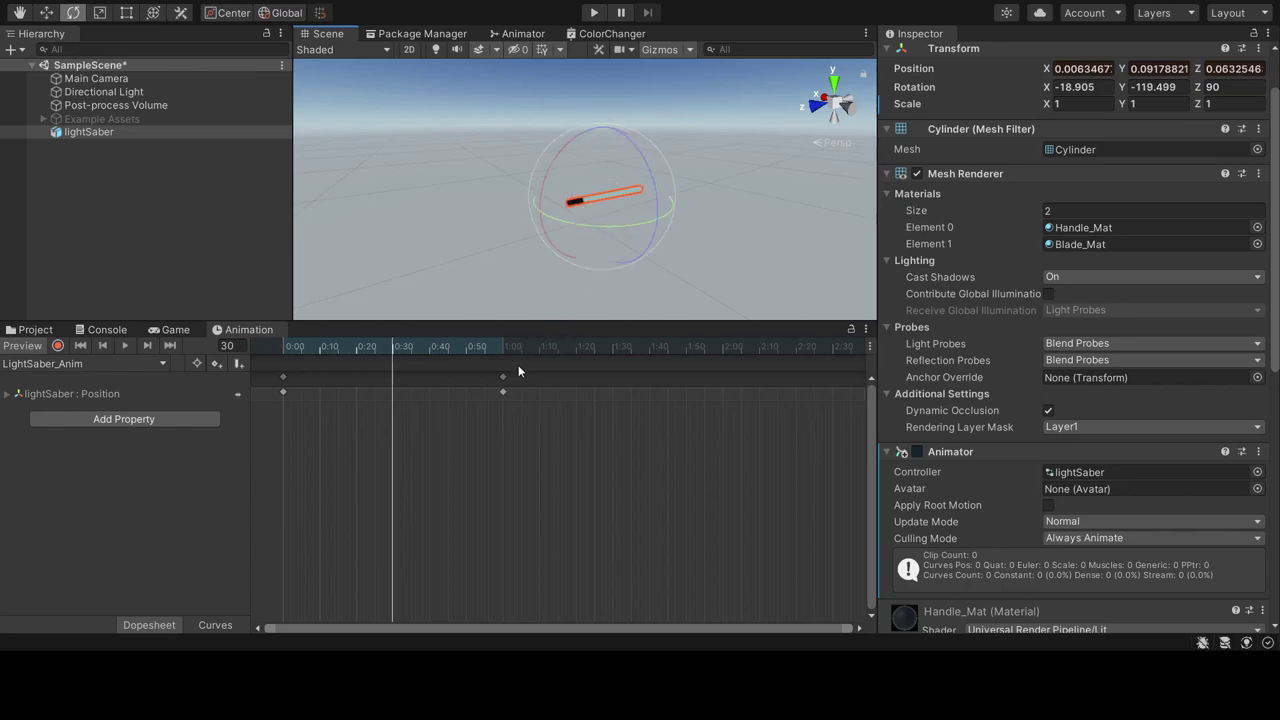
- At frame 60, raise the saber slightly, then scrub the timeline to preview the motion
click(502, 355)
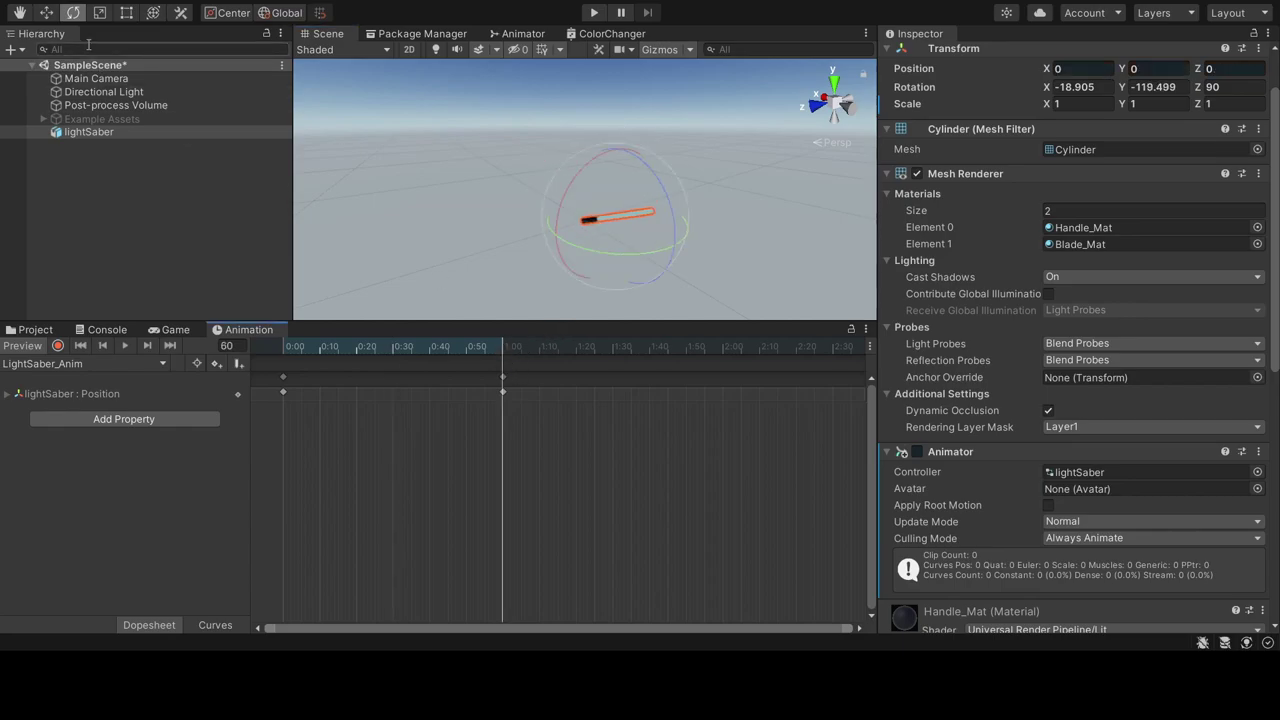
key(w)
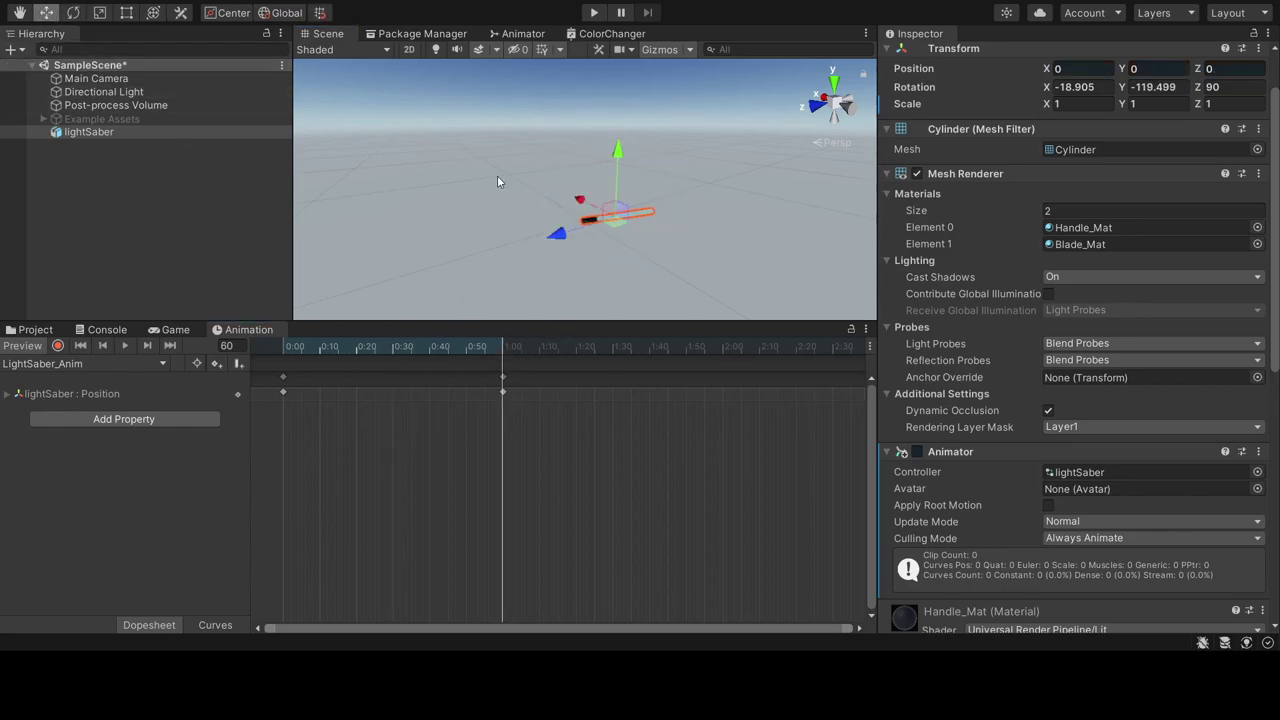
mouse_move(621, 157)
mouse_down()
mouse_move(620, 141)
mouse_move(580, 205)
mouse_move(606, 215)
mouse_up()
click(73, 12)
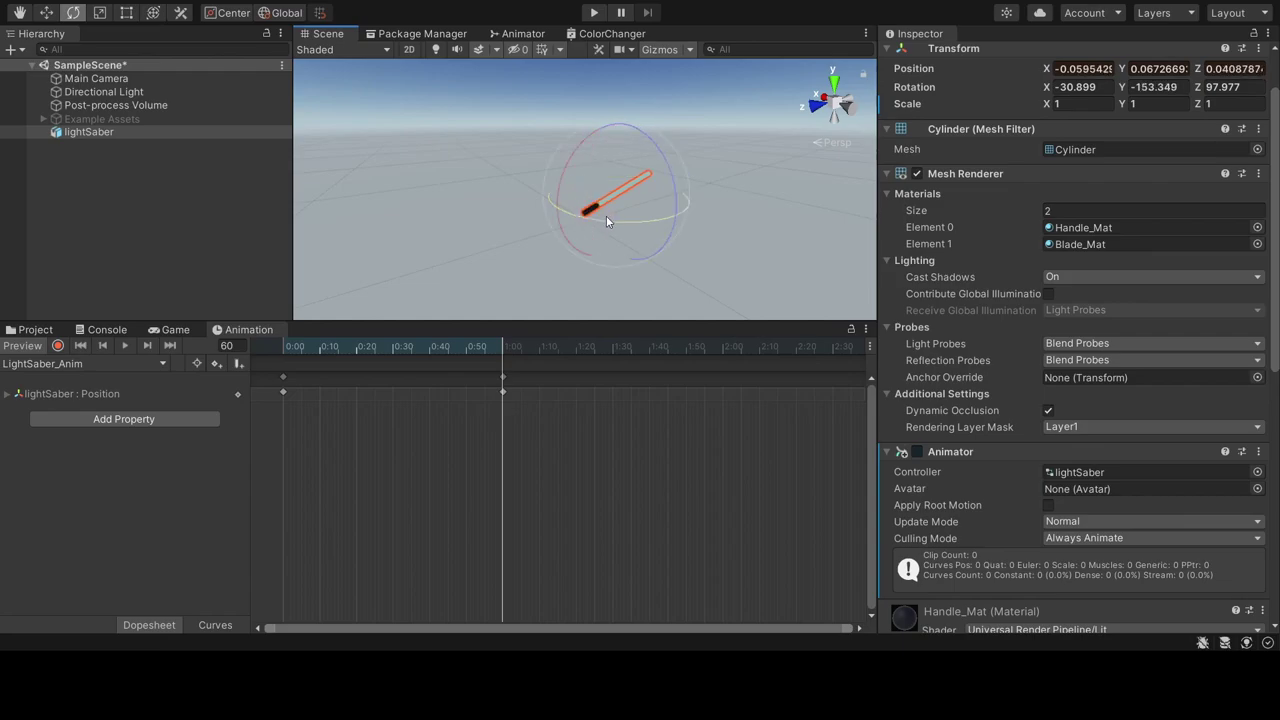
mouse_move(290, 348)
mouse_down()
mouse_move(508, 352)
mouse_move(282, 347)
mouse_up()
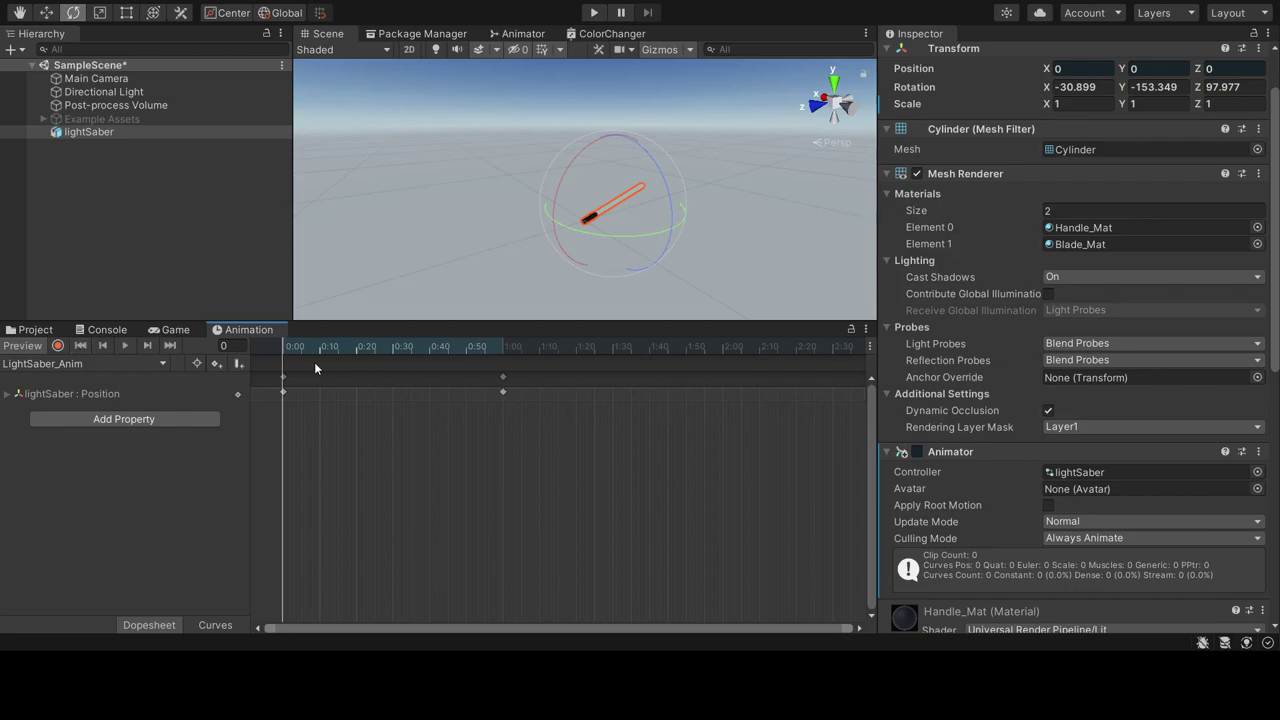
- Turn on keyframe recording and set the saber's Rotation to 0, 0, 0 at the start
click(1075, 87)
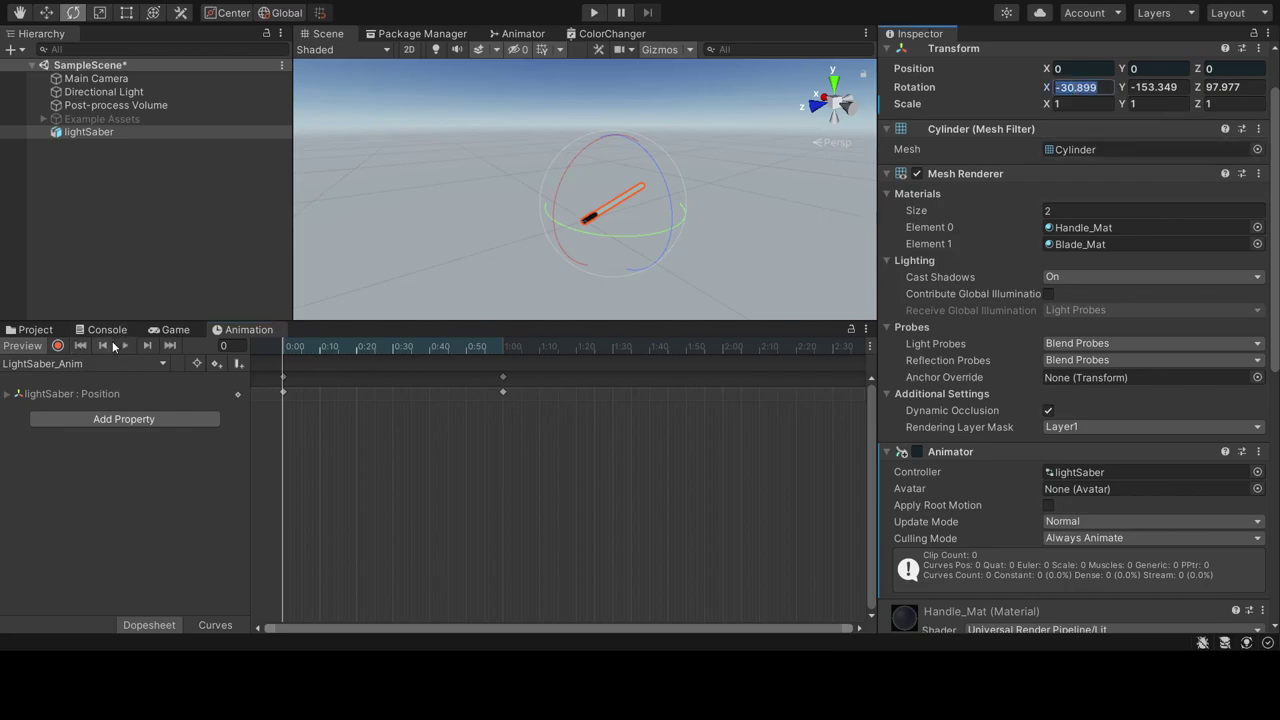
click(57, 345)
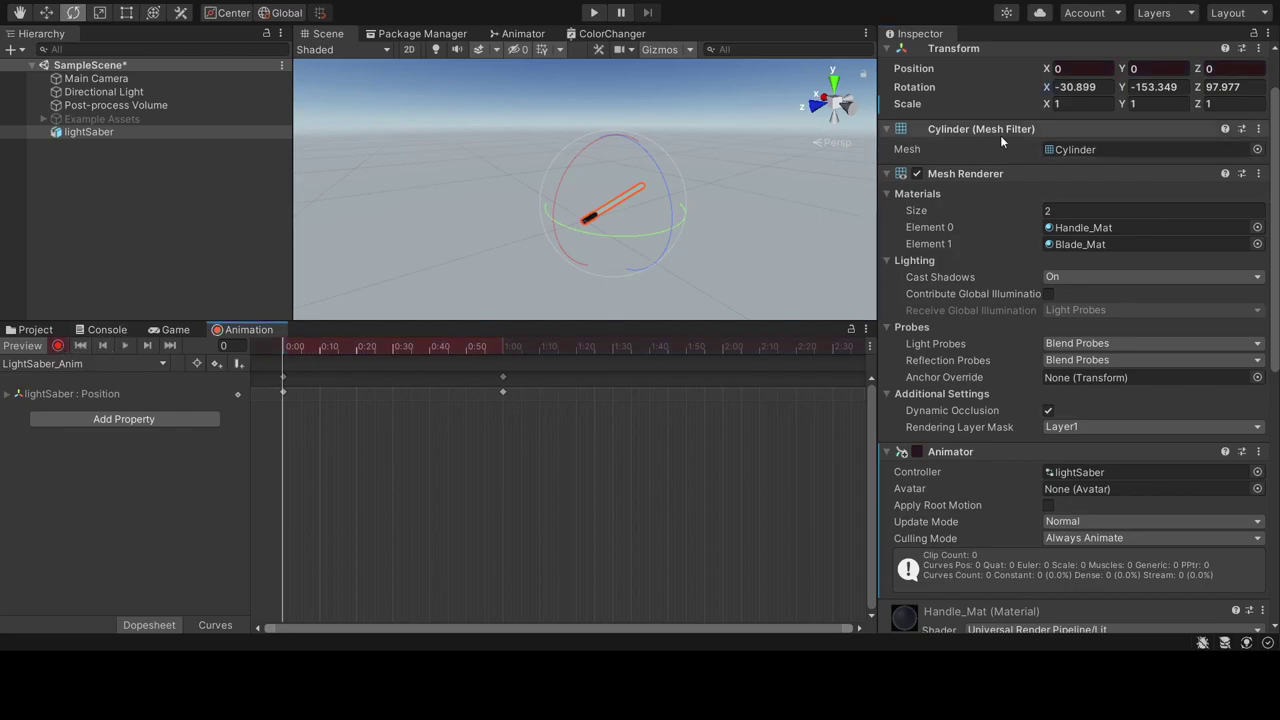
click(1068, 88)
text(0)
key(Return)
click(1158, 87)
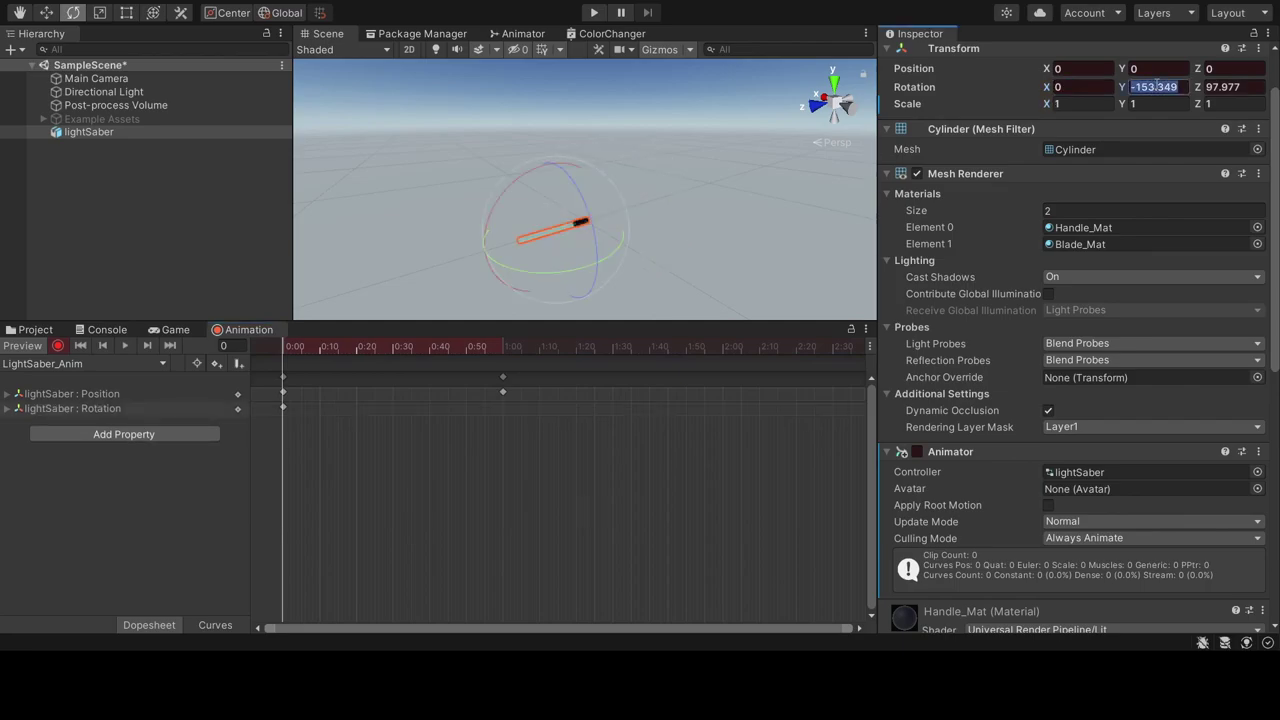
text(0)
key(Return)
click(1238, 87)
text(0)
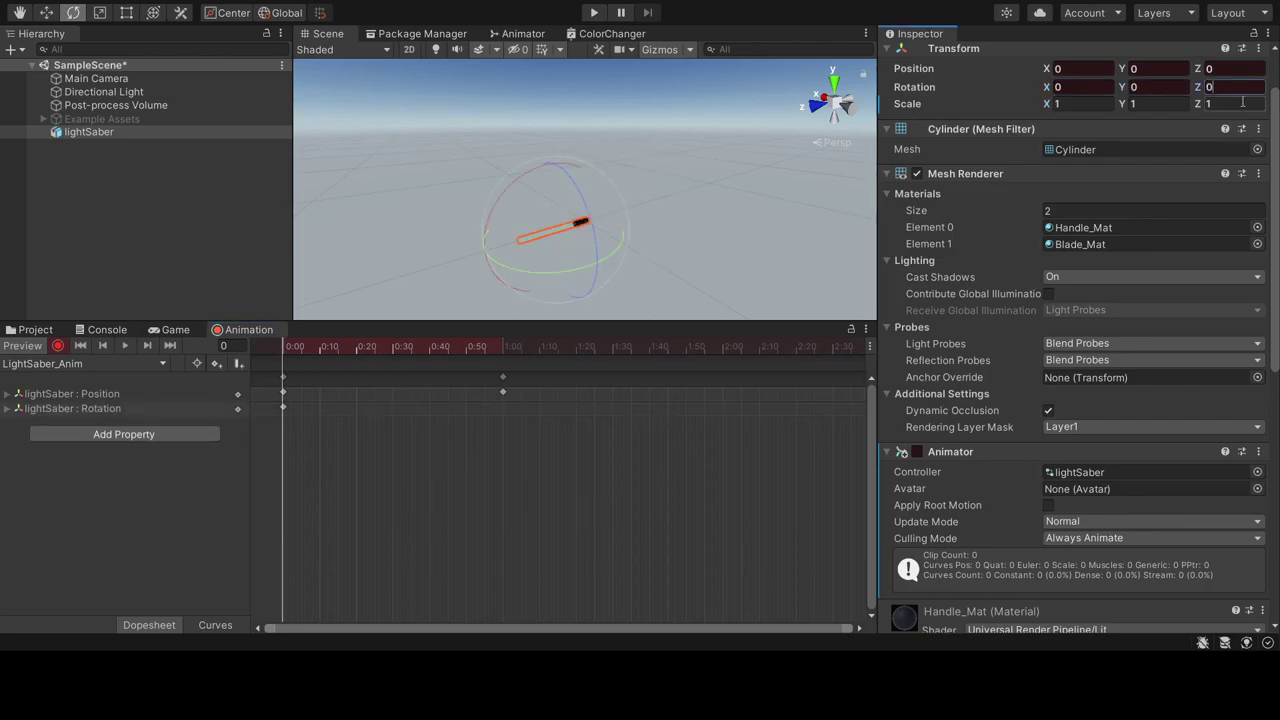
click(992, 148)
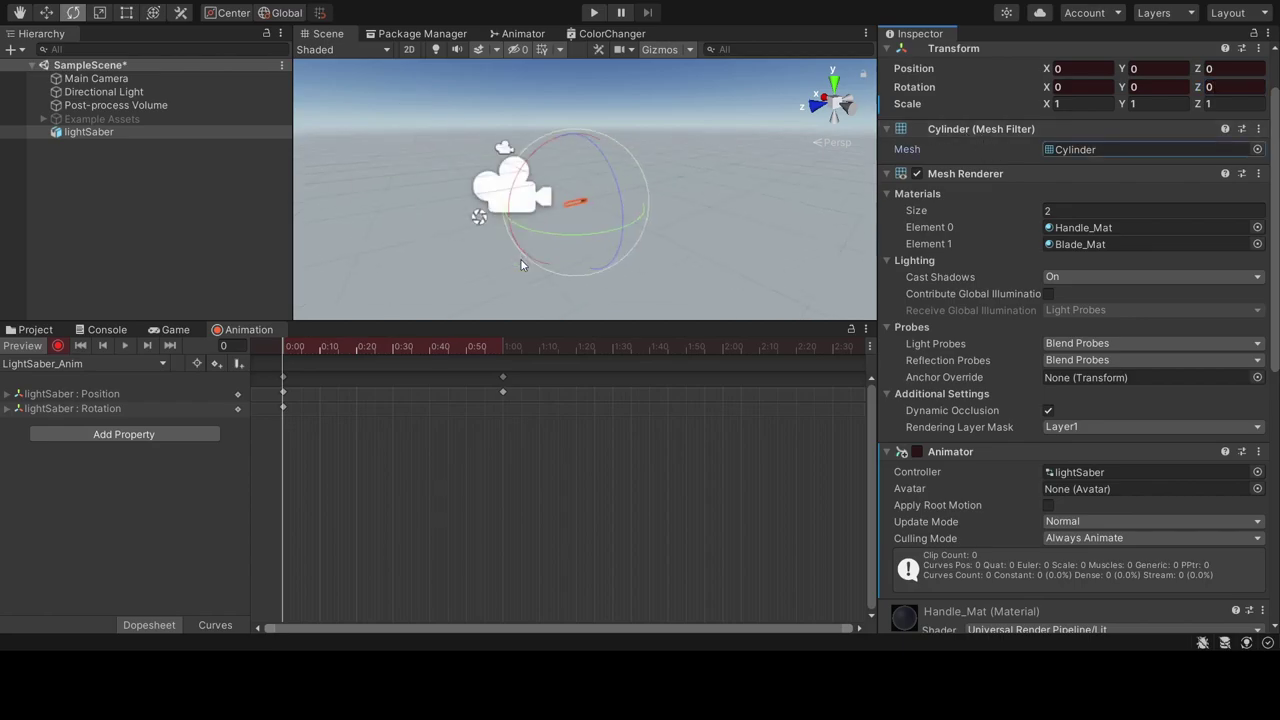
key(f)
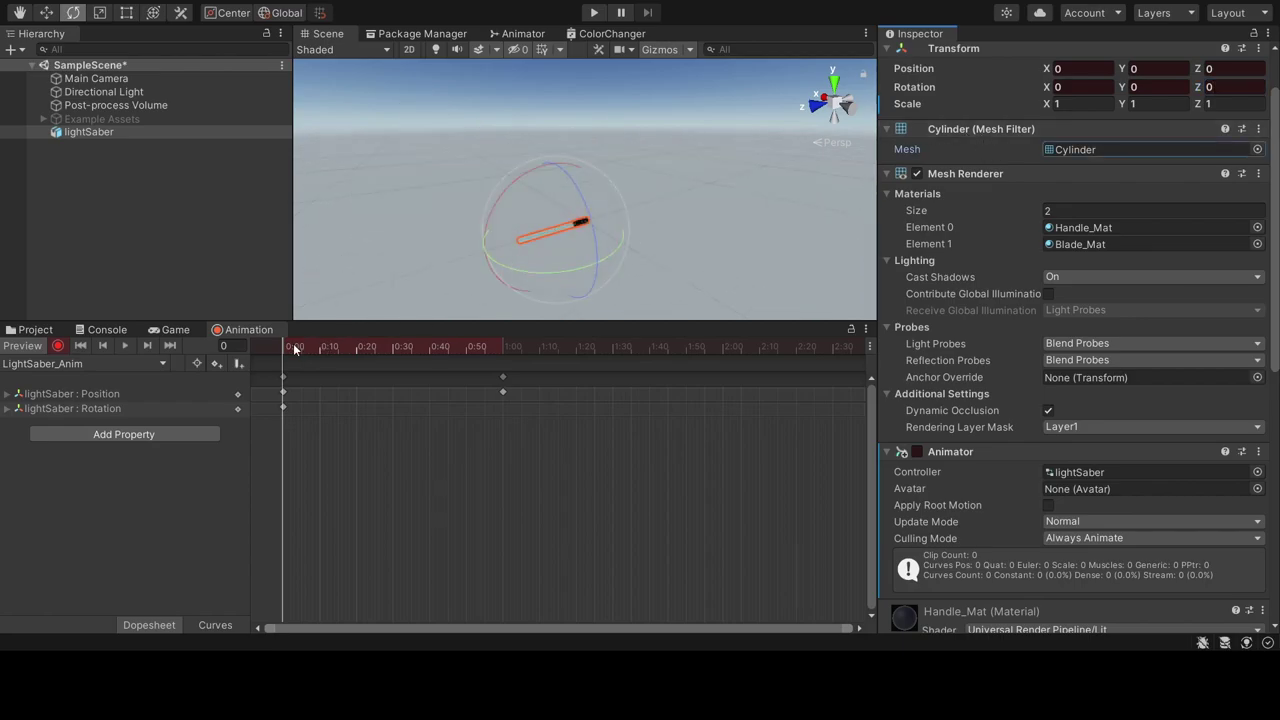
- Stand the saber upright for the 1:00 end pose and swing it around Y at frame 30
drag(294, 348, 503, 366)
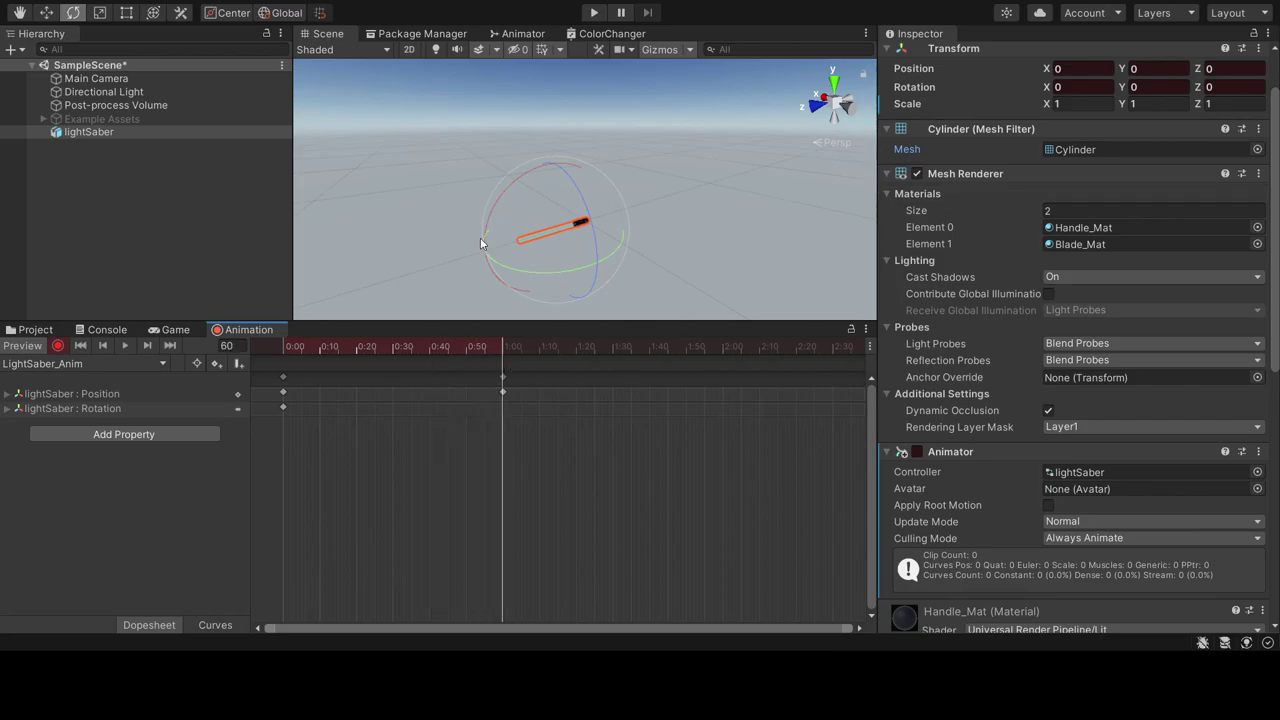
drag(487, 244, 545, 142)
drag(531, 166, 668, 130)
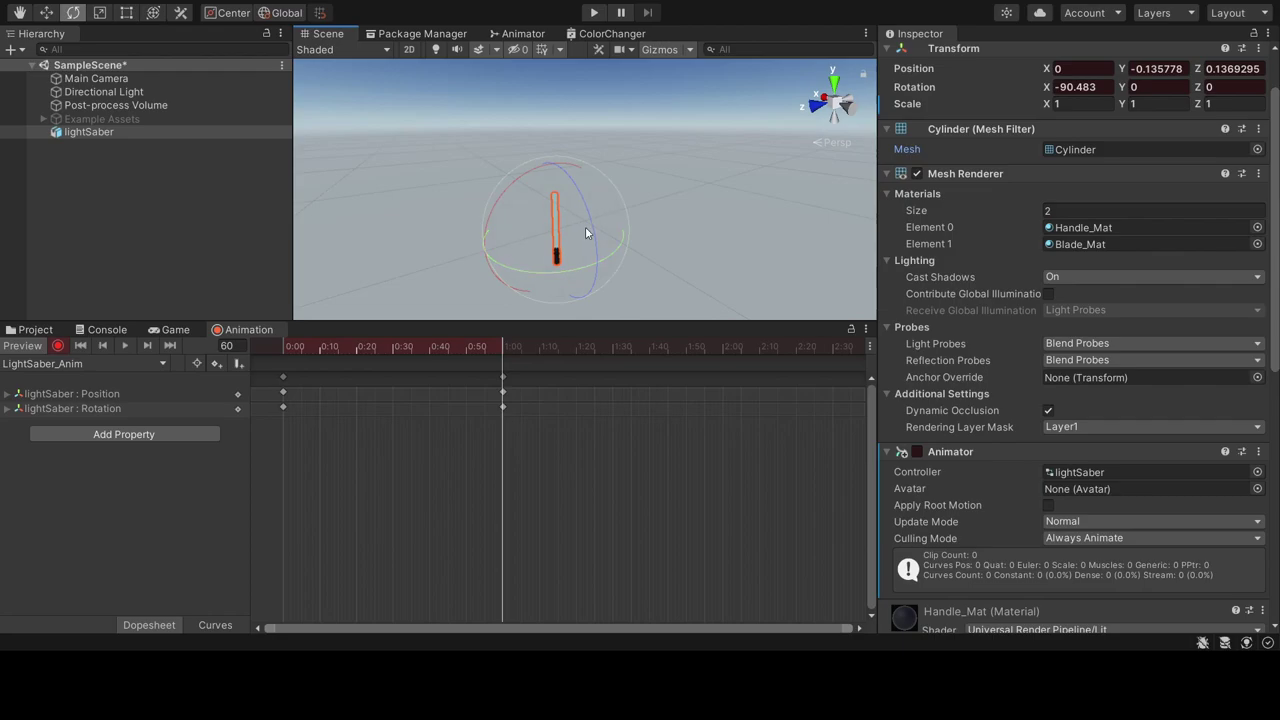
click(392, 345)
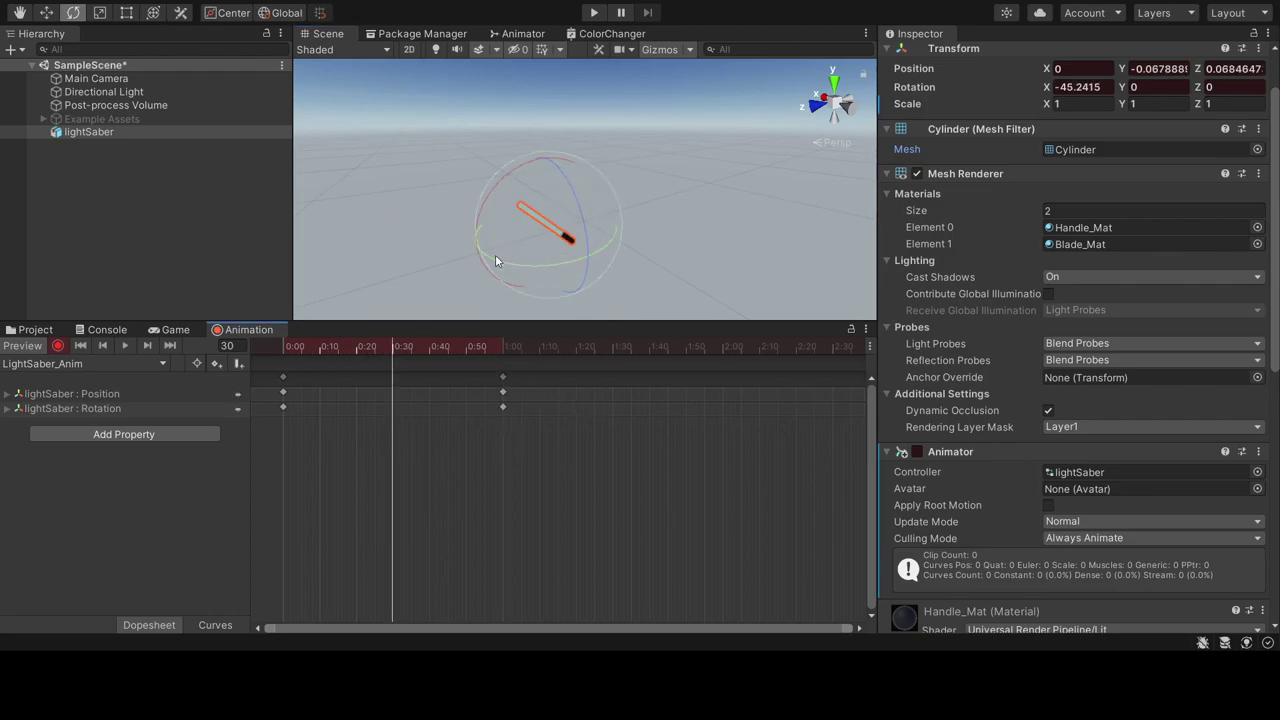
drag(494, 257, 582, 267)
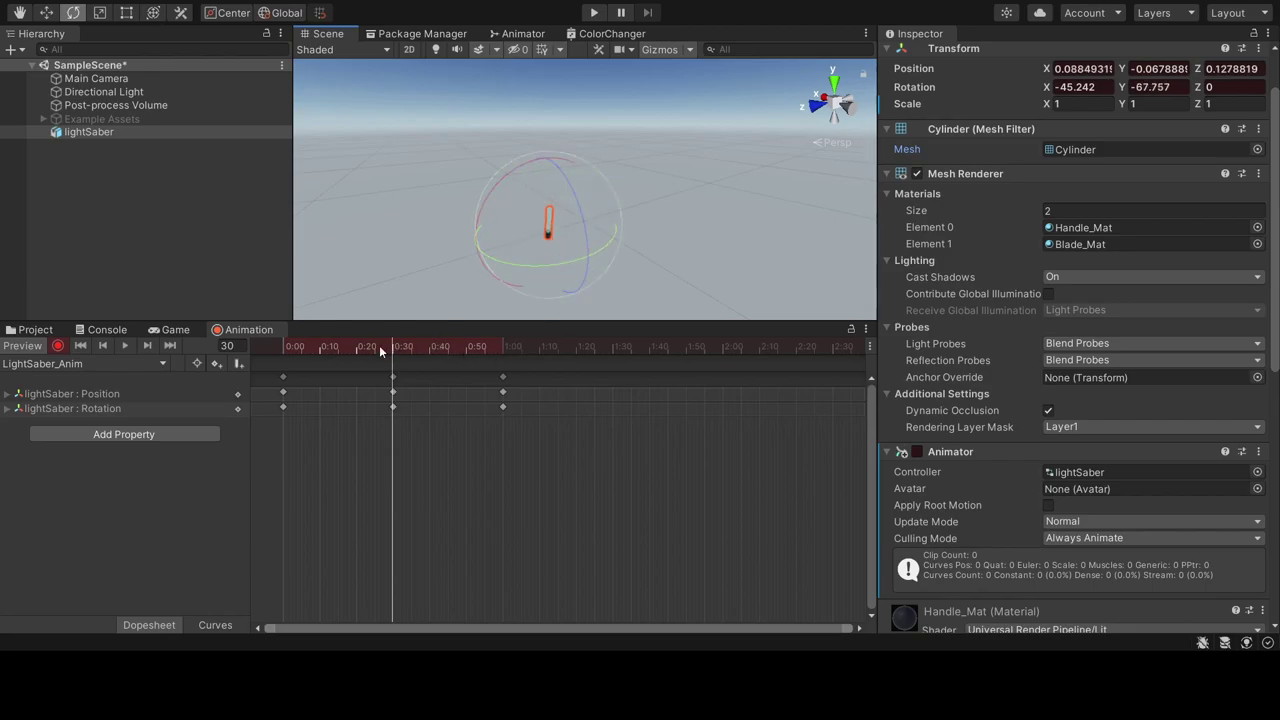
- Rotate the saber into a new pose keyed at the 1:00 mark
drag(503, 377, 838, 392)
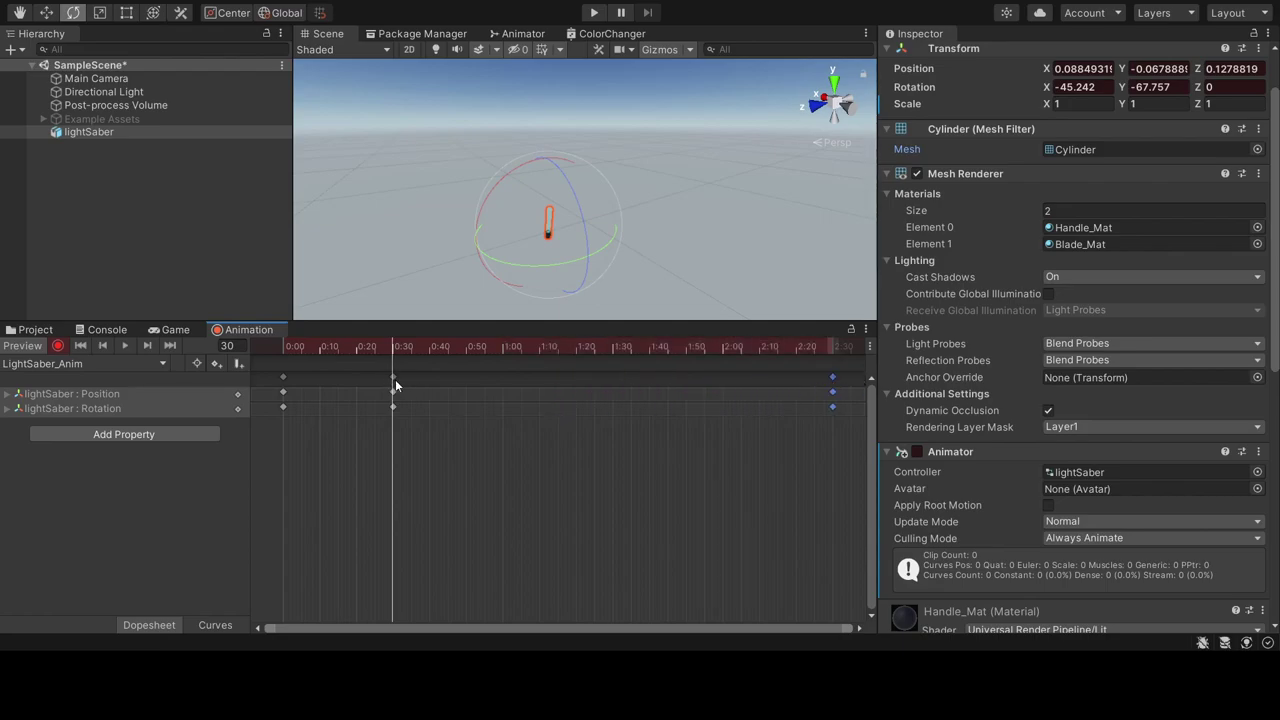
click(503, 348)
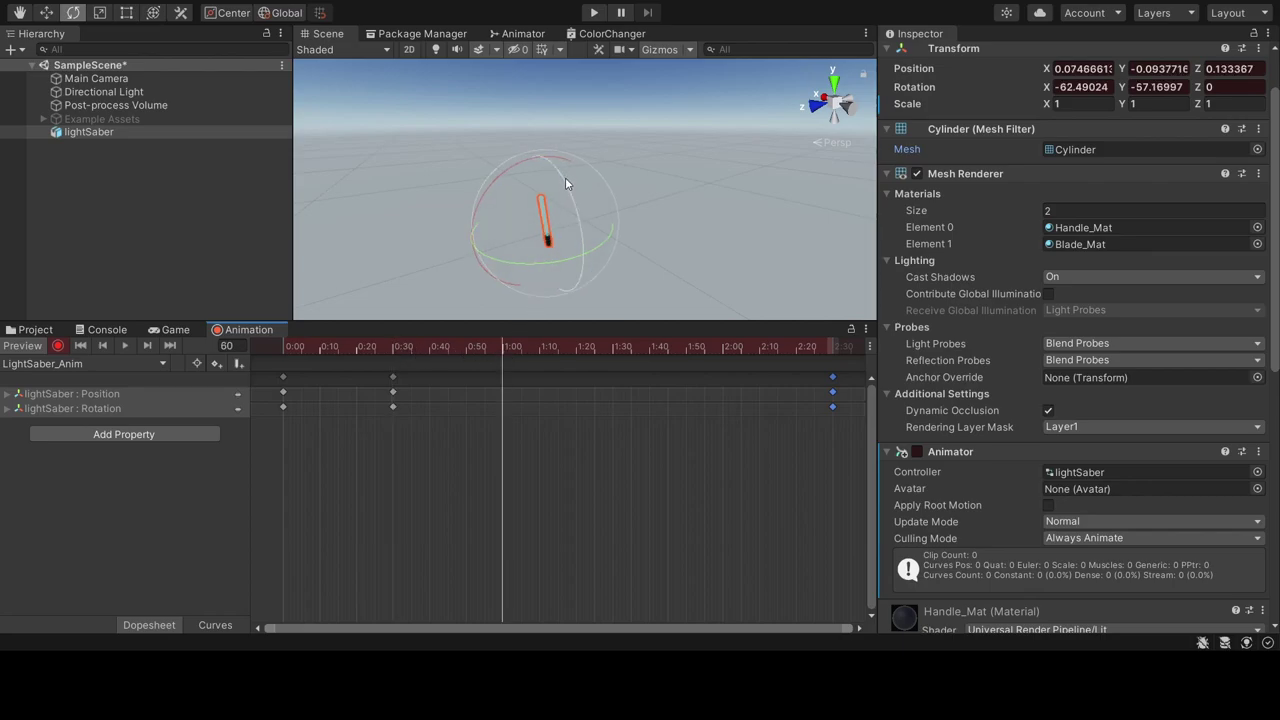
drag(565, 177, 593, 230)
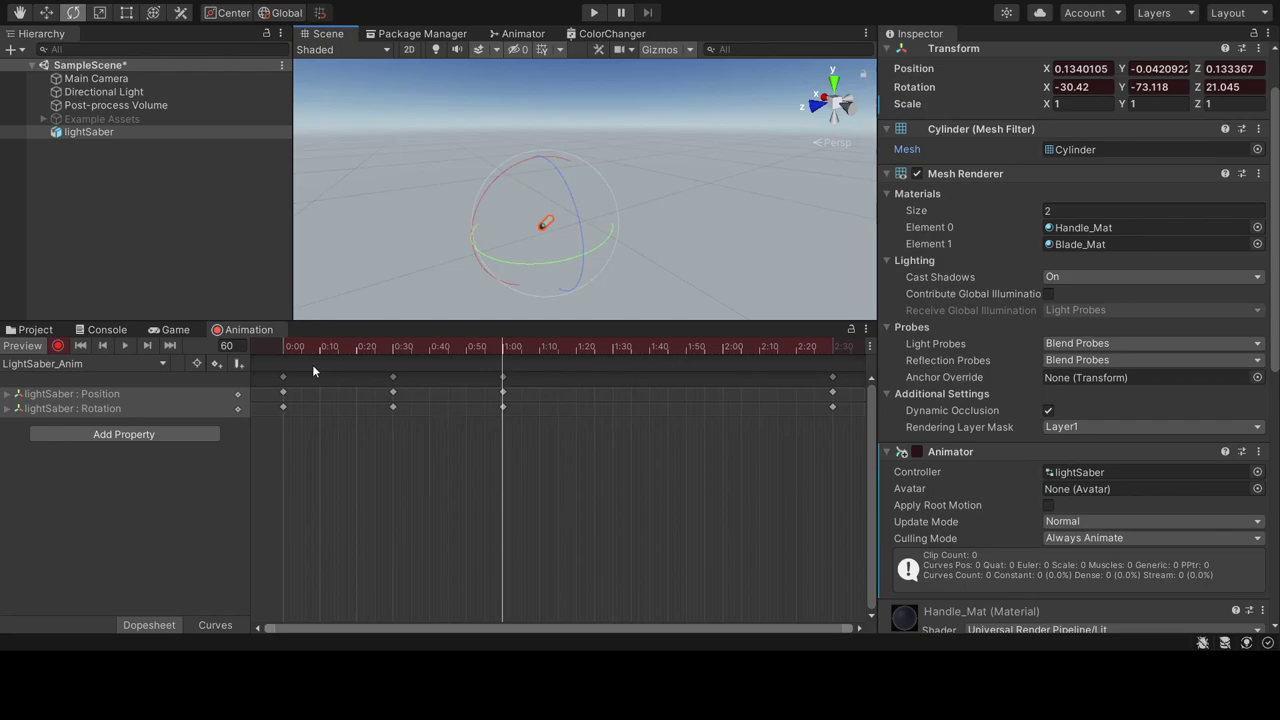
- Preview the swing from the start, then delete the keyframes at 0:30
click(284, 348)
key(space)
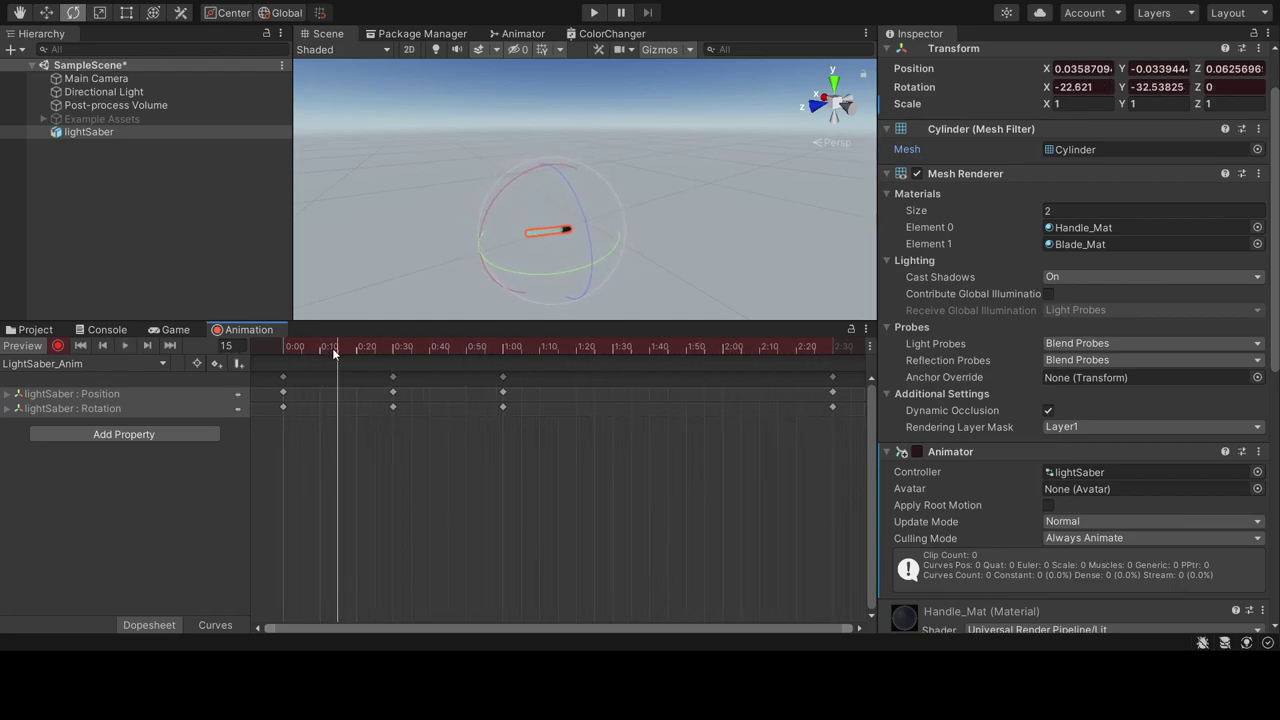
mouse_move(332, 348)
mouse_down()
mouse_move(263, 351)
mouse_move(392, 374)
mouse_up()
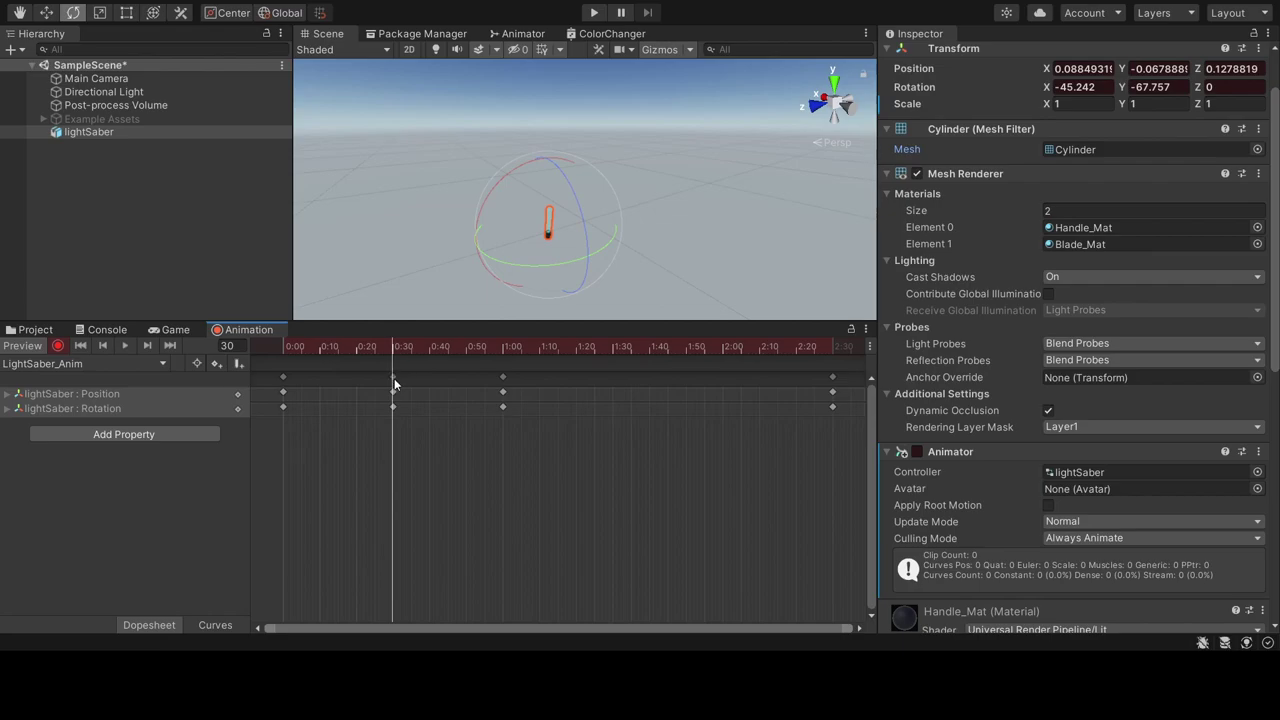
key(Delete)
- Turn the saber further around its vertical axis at 1:00 and check the pose near the clip's end and around 1:30
click(281, 345)
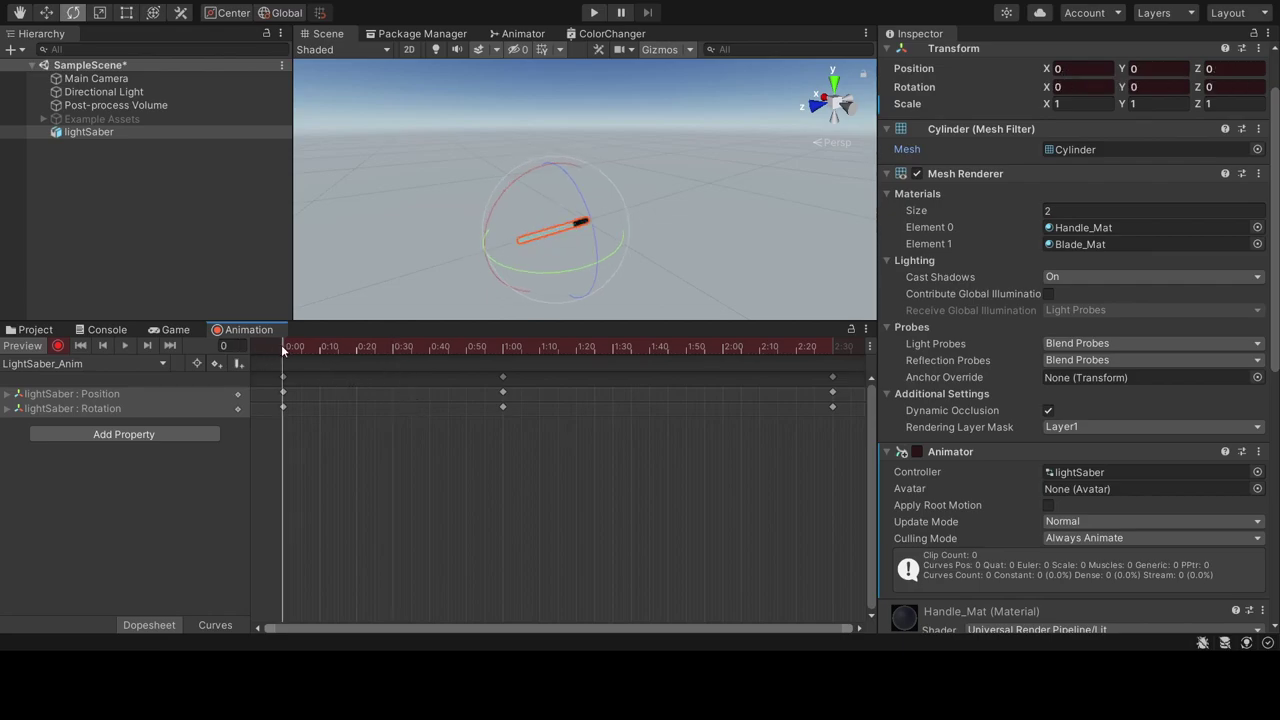
drag(278, 350, 502, 369)
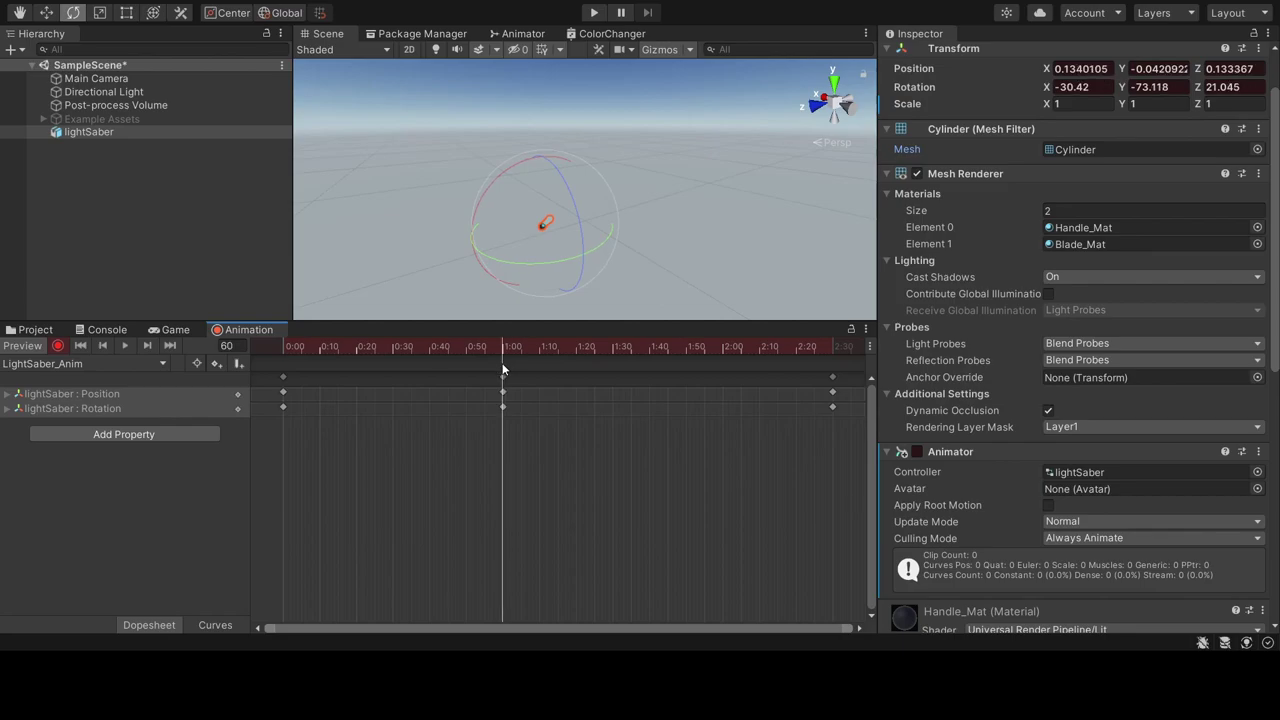
mouse_move(482, 251)
mouse_down()
mouse_move(577, 257)
mouse_move(503, 264)
mouse_up()
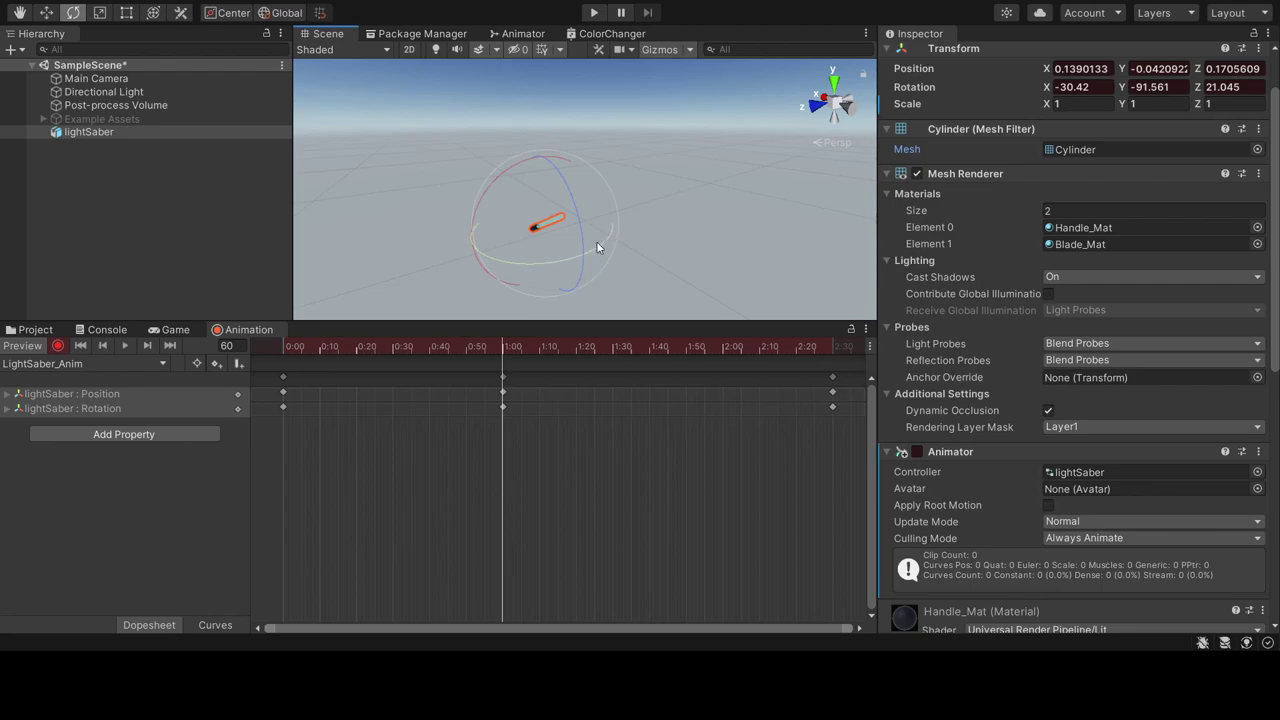
click(834, 351)
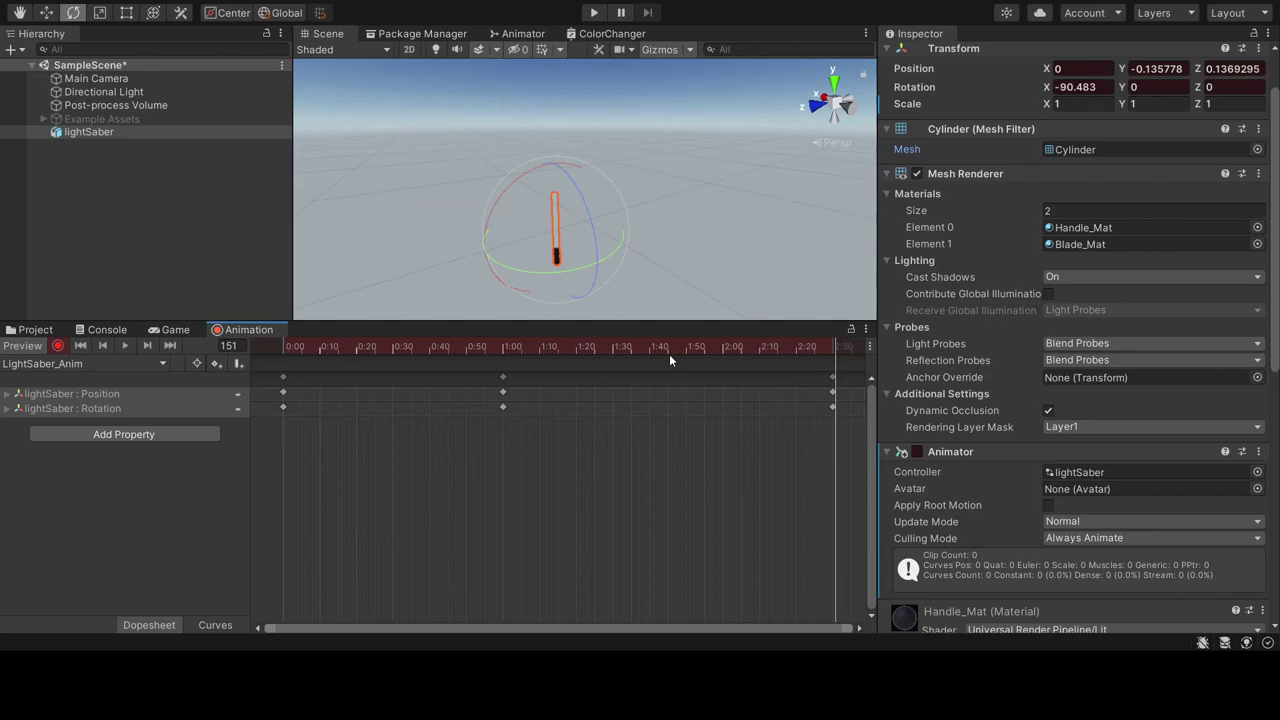
drag(631, 350, 611, 340)
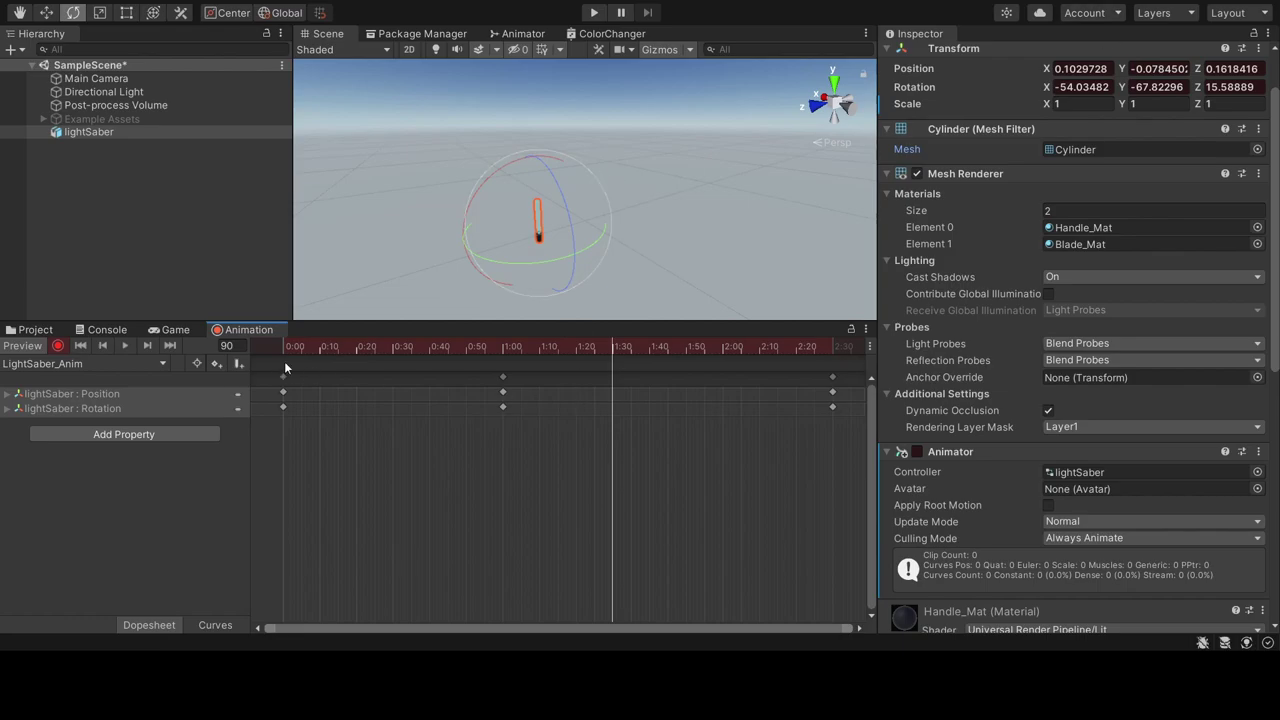
- Shift the 1:00 Position and Rotation keyframes to about 1:10 and switch animation recording off
mouse_move(284, 367)
mouse_down()
mouse_move(843, 374)
mouse_move(833, 346)
mouse_up()
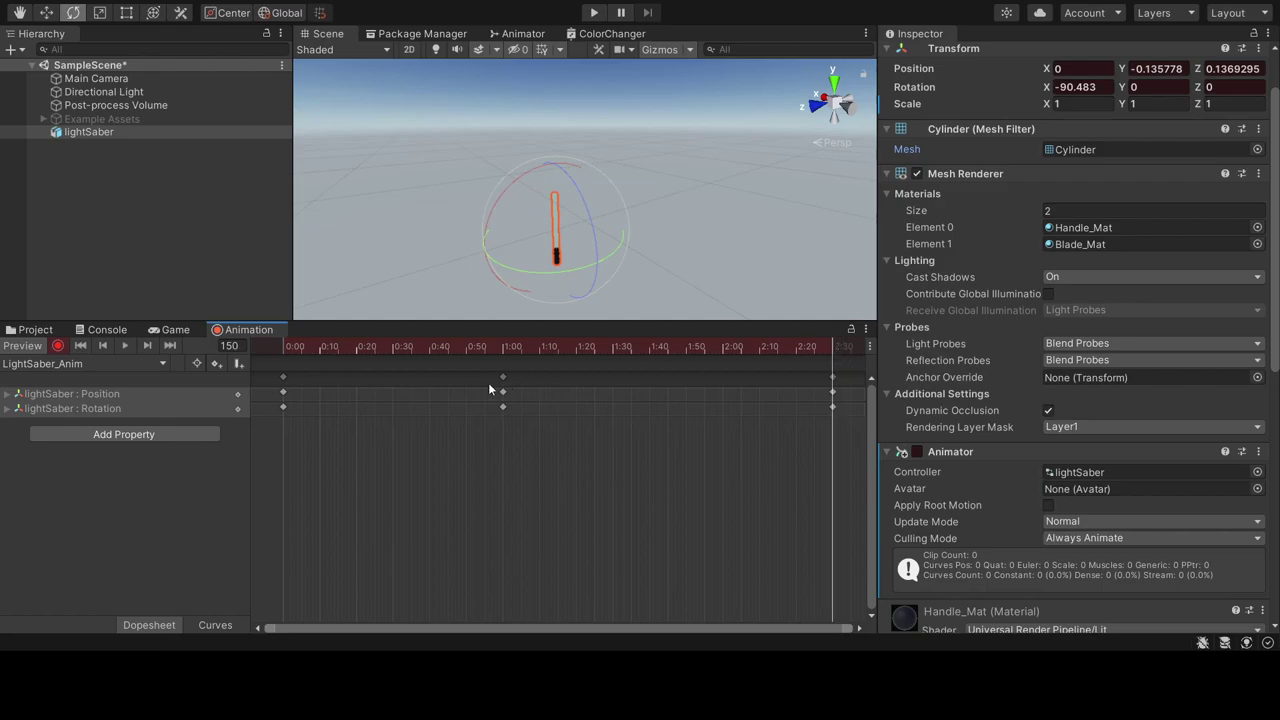
drag(503, 385, 573, 391)
drag(573, 391, 558, 391)
click(57, 345)
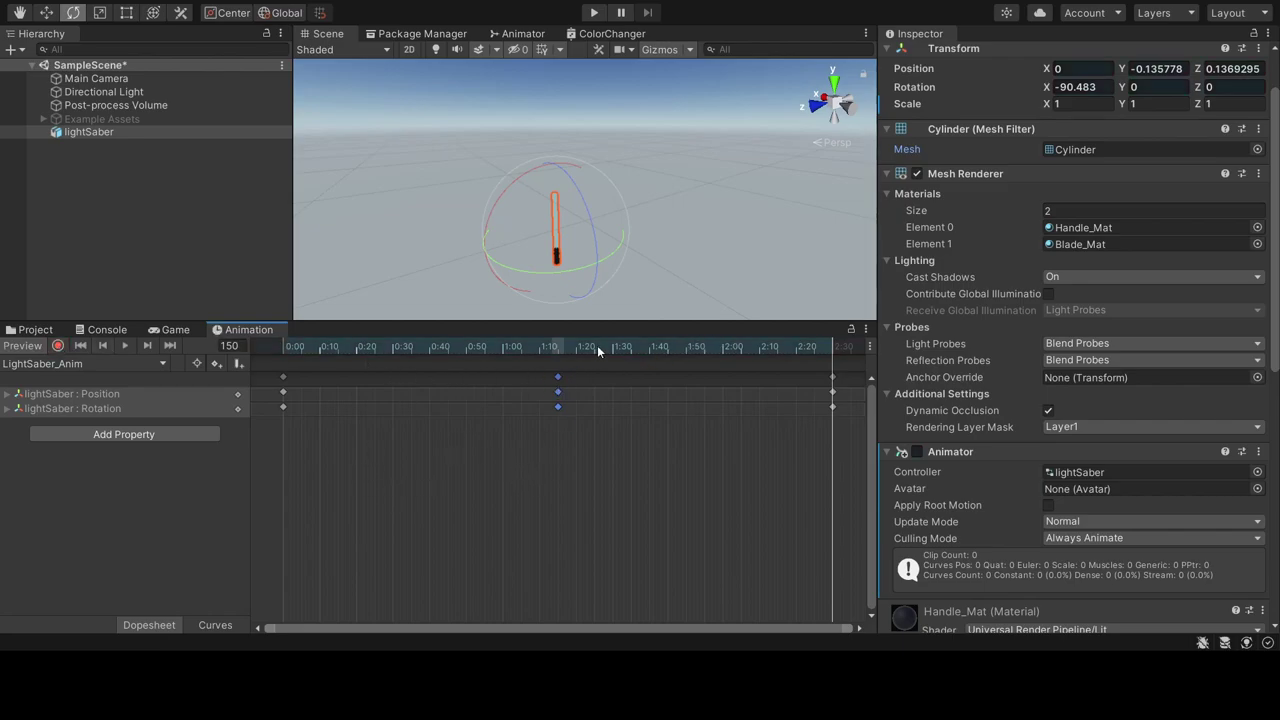
drag(374, 346, 251, 369)
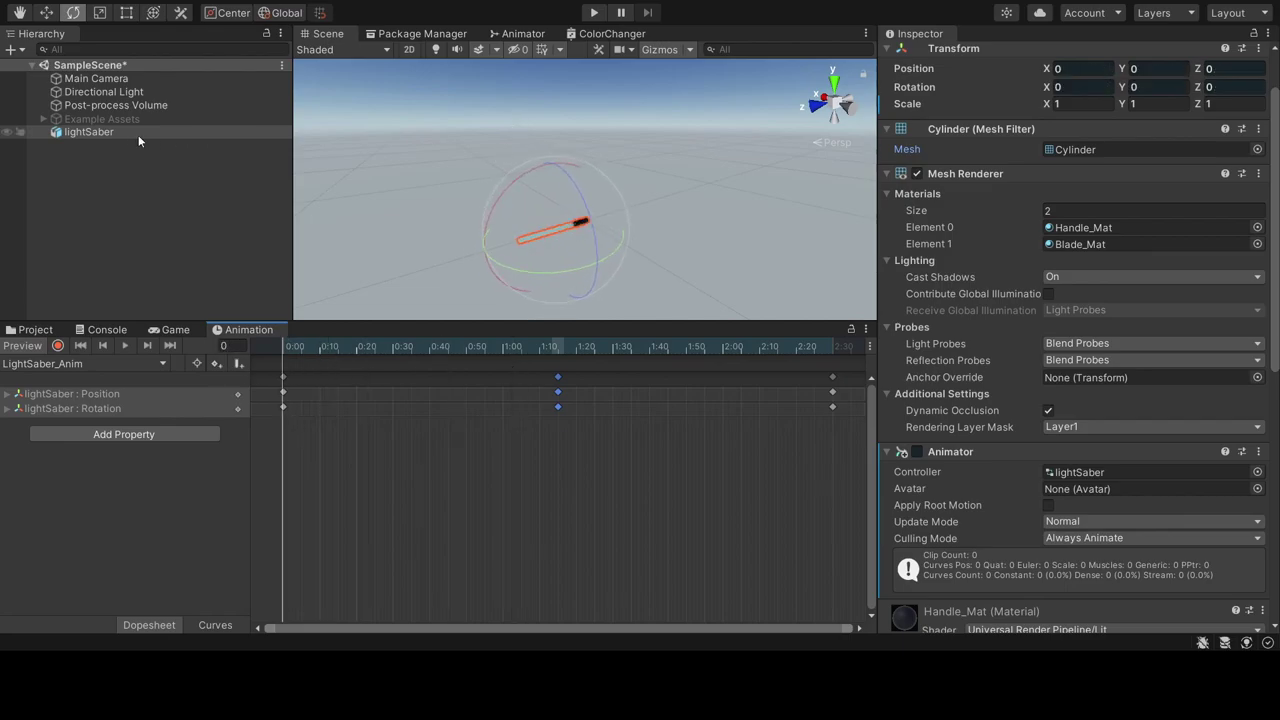
- Select lightSaber and bring up the Package Manager listing the project's installed packages
click(88, 131)
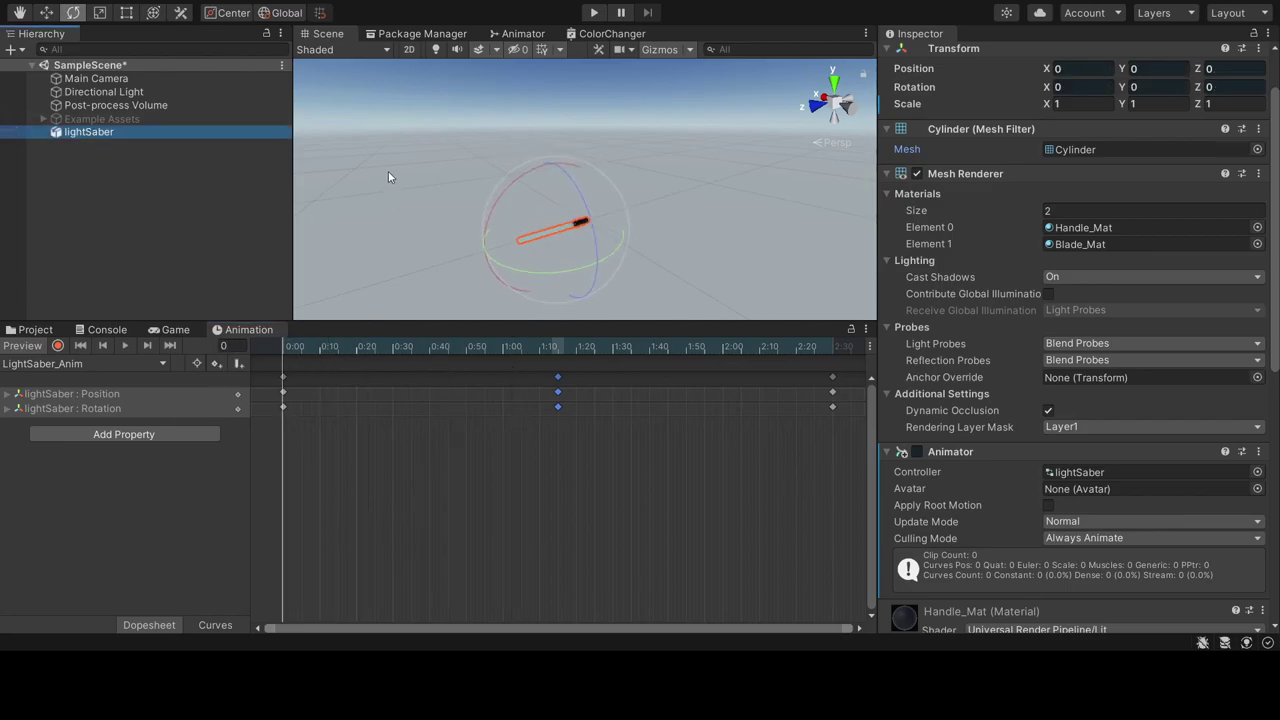
click(419, 34)
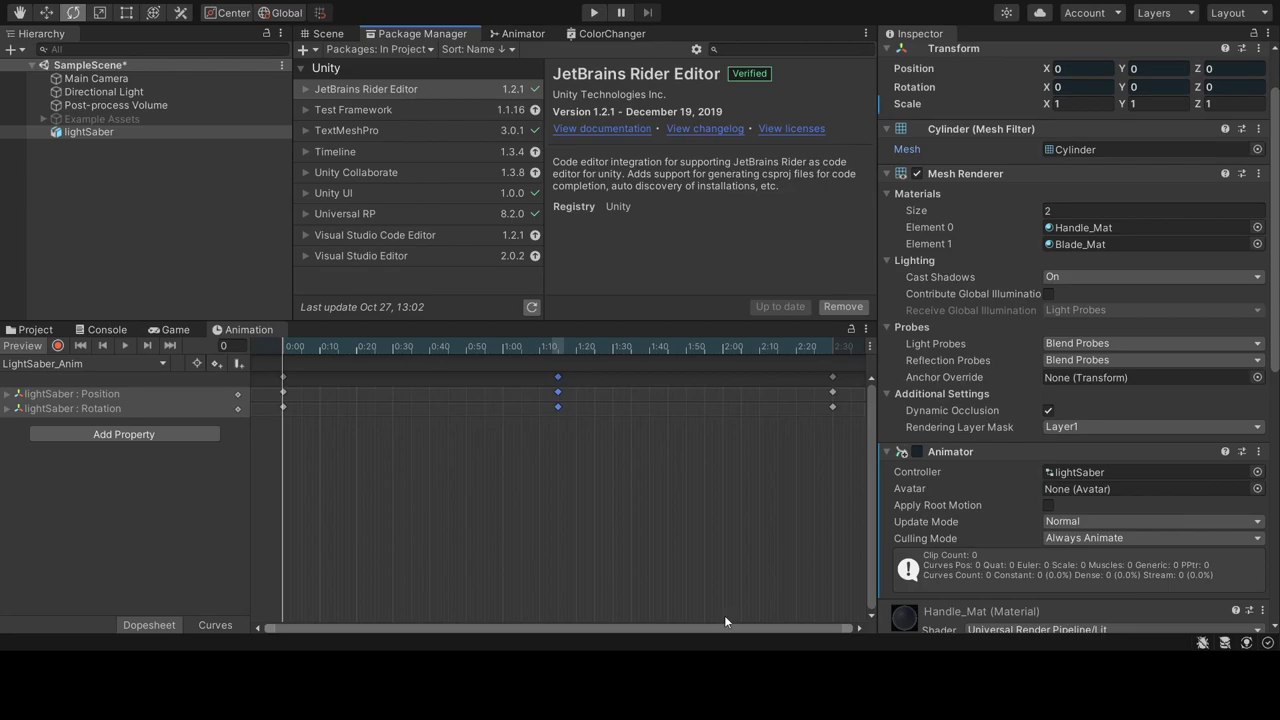
- Import Melee Weapon Trail from My Assets after searching 'melee', then return to the Scene view
click(322, 35)
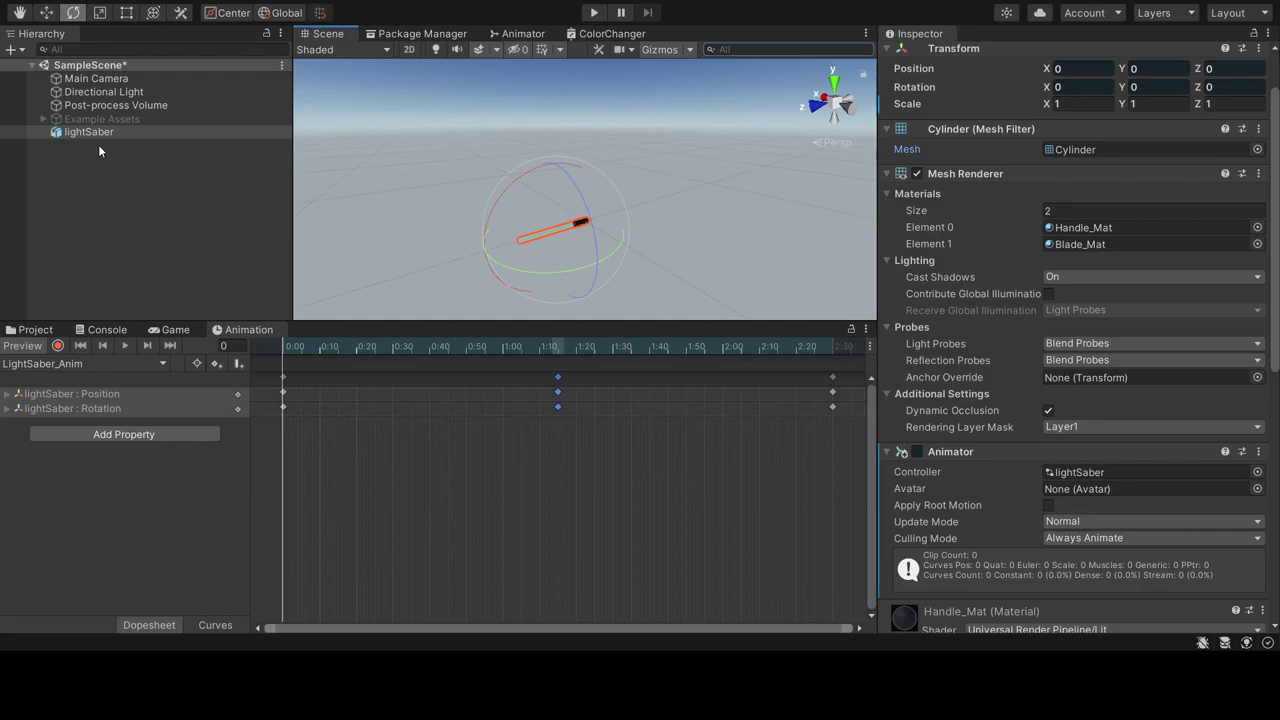
click(445, 34)
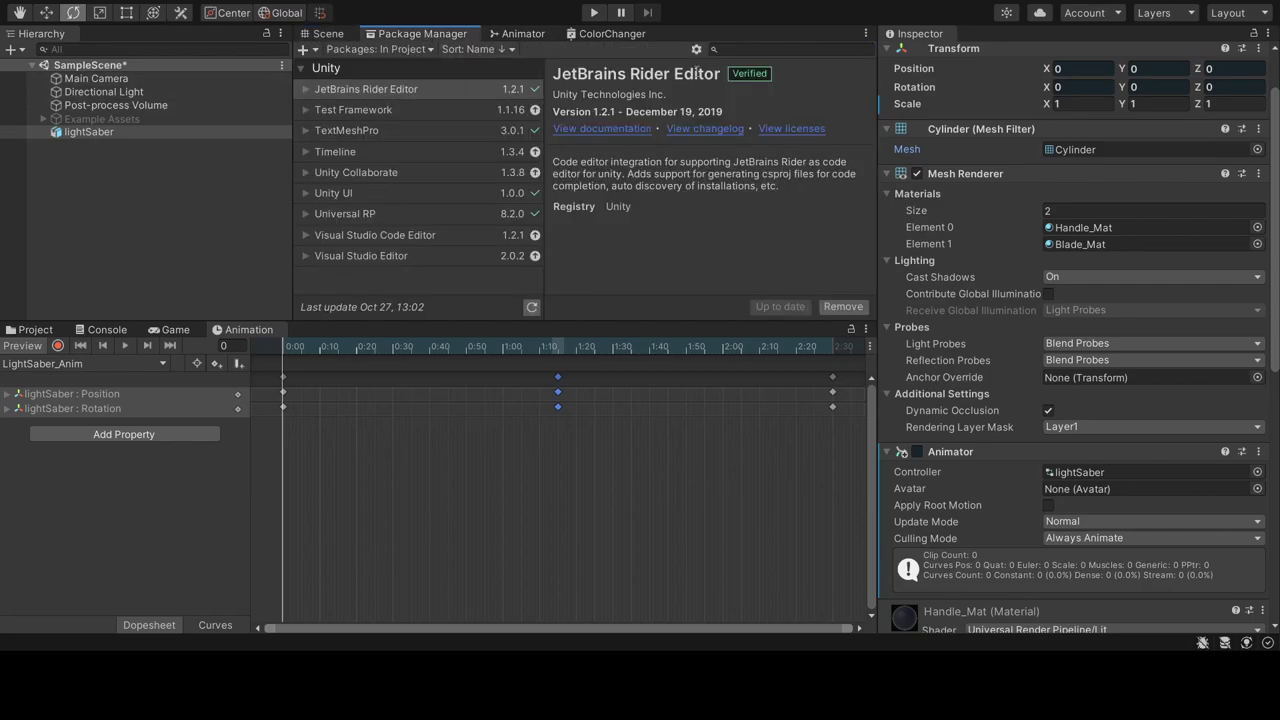
click(731, 52)
click(392, 49)
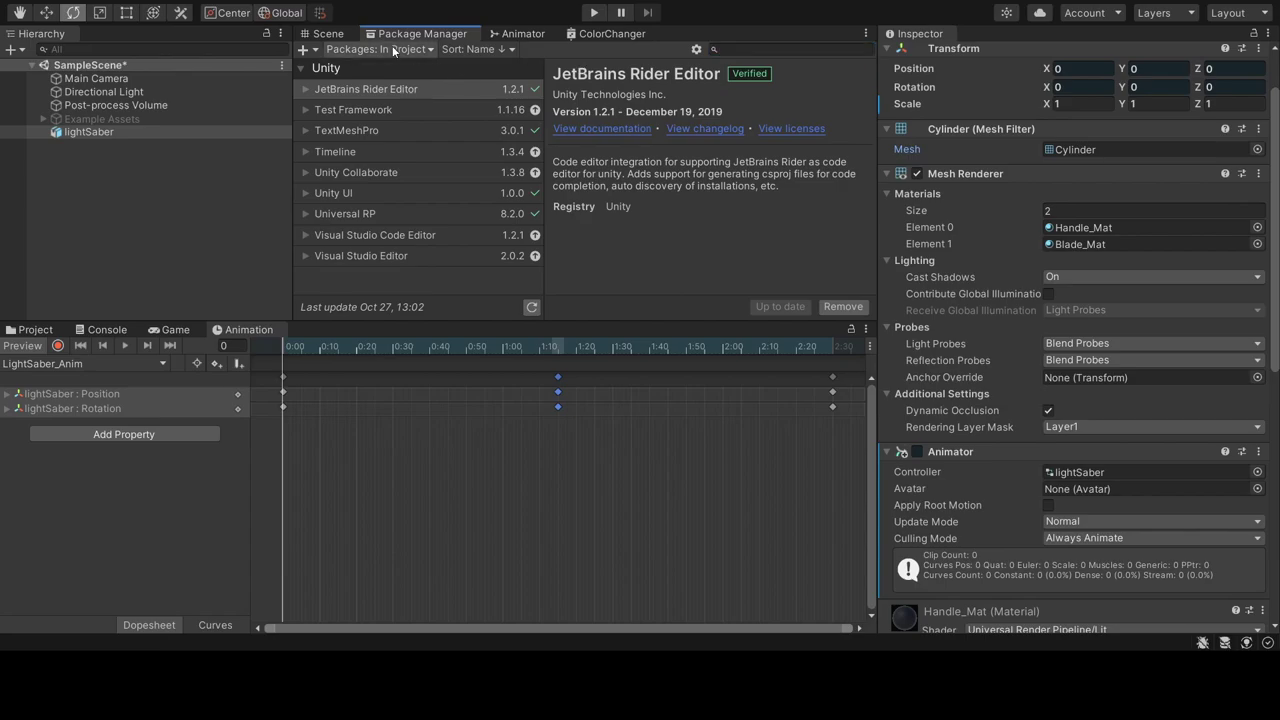
click(383, 106)
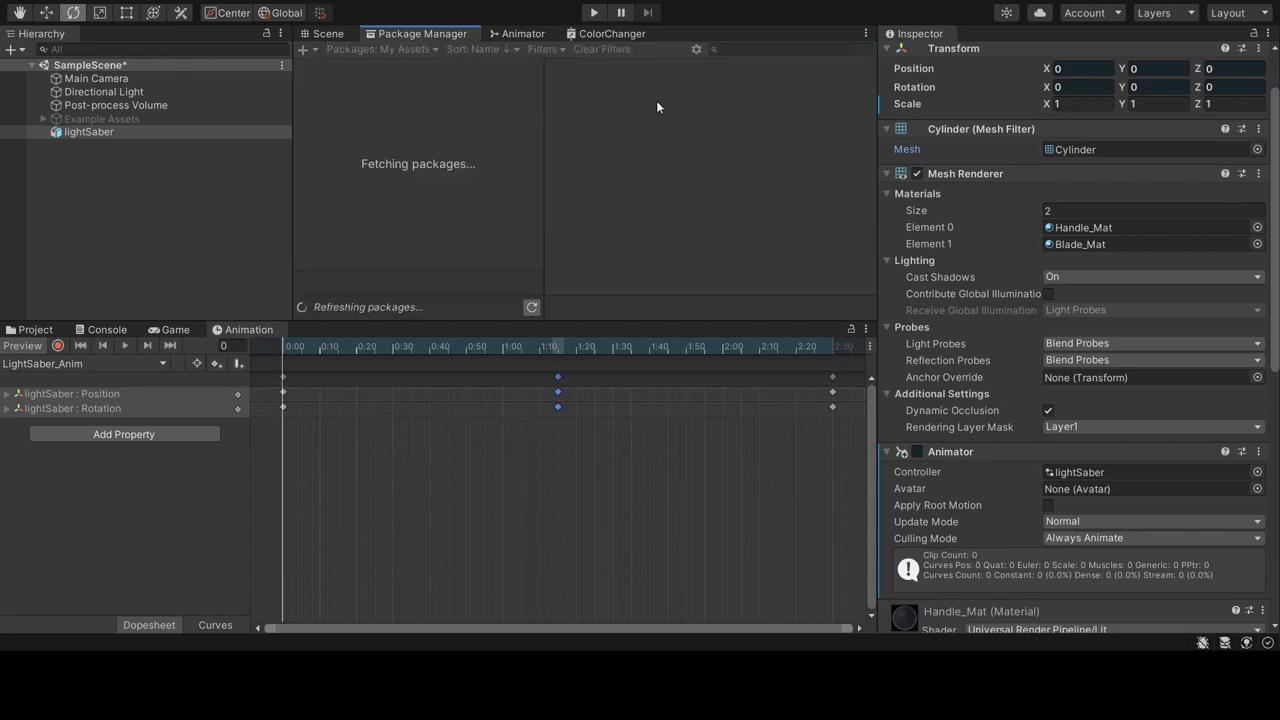
click(770, 49)
text(melee)
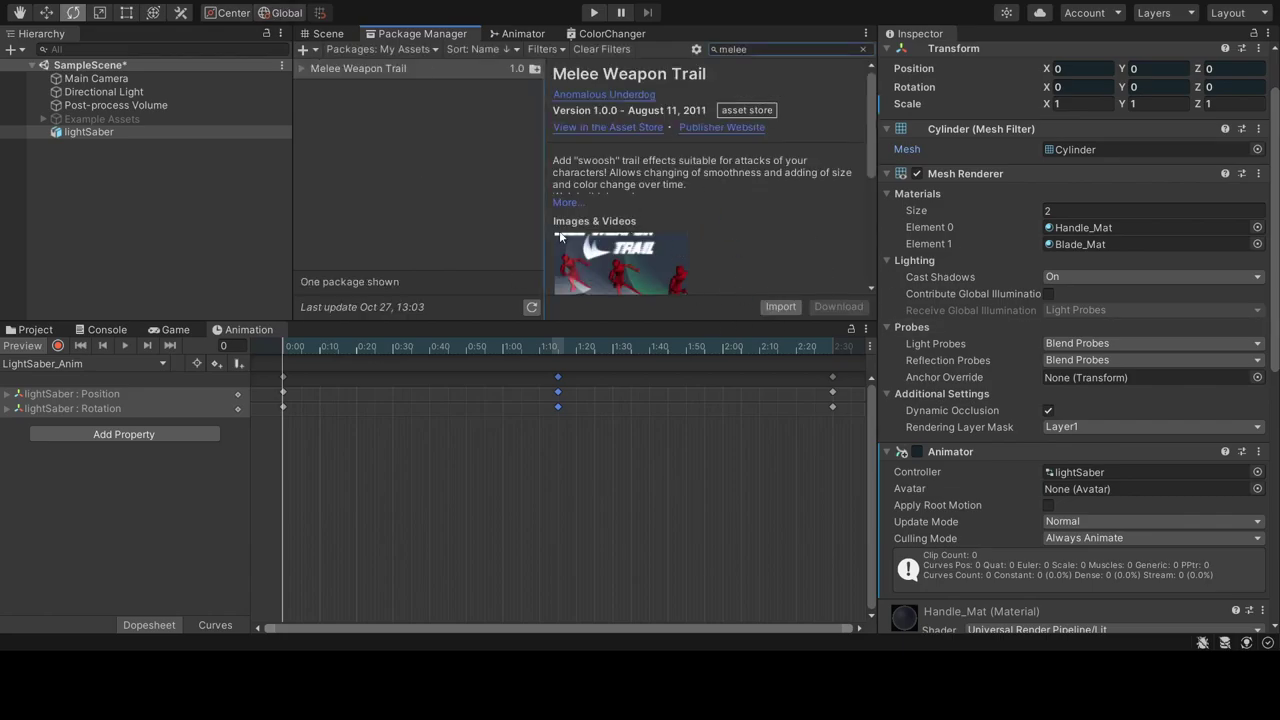
click(785, 310)
click(331, 35)
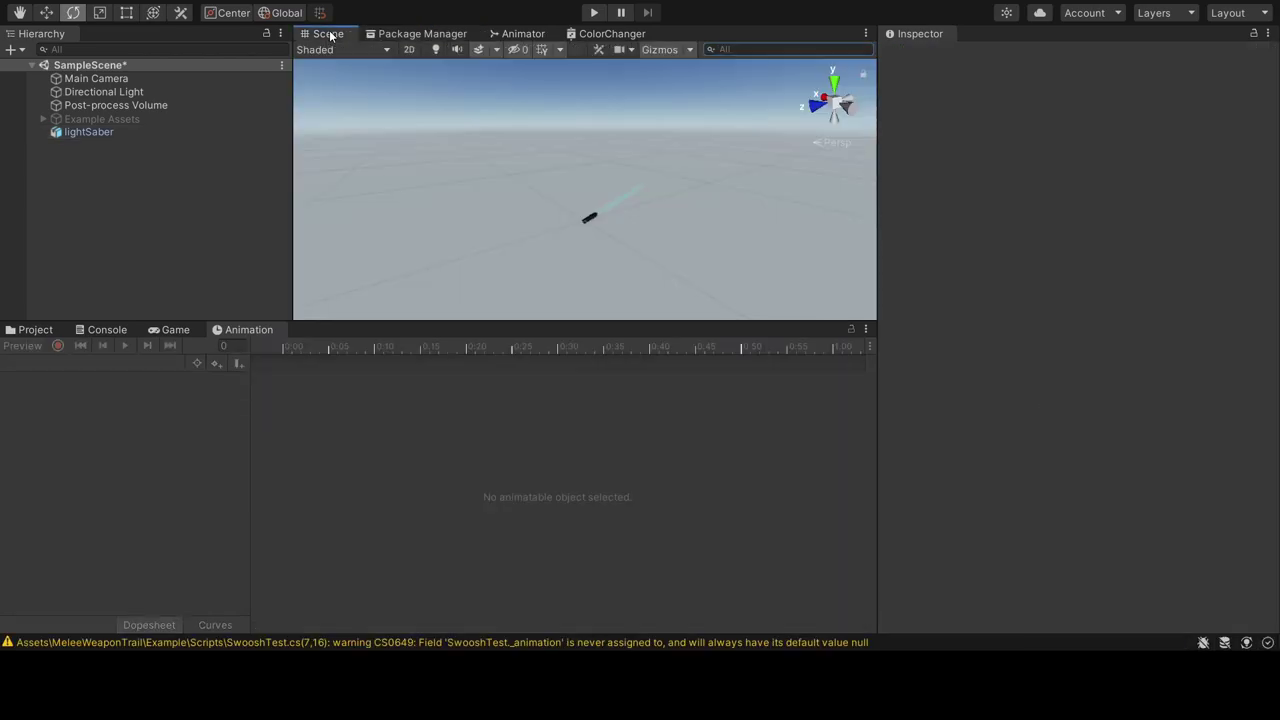
- Create an empty child under lightSaber with Alt+Shift+N and switch the Scene view to isometric
click(86, 136)
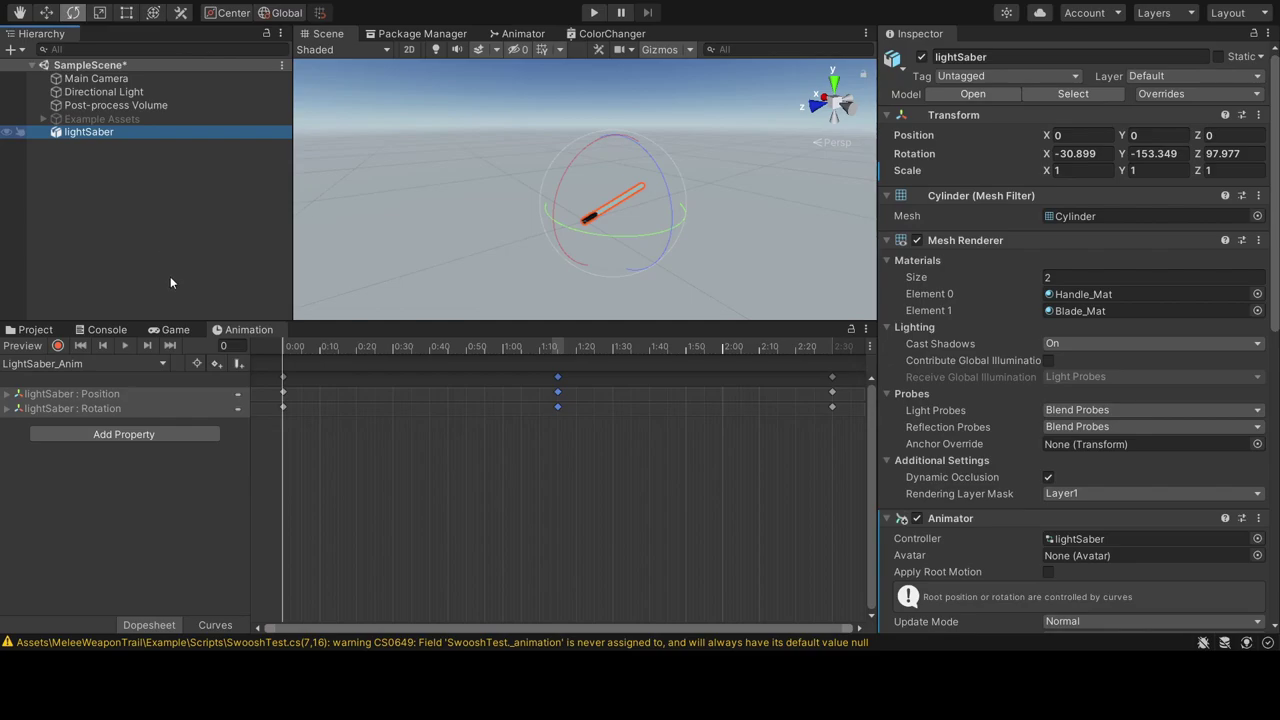
key(alt+shift+n)
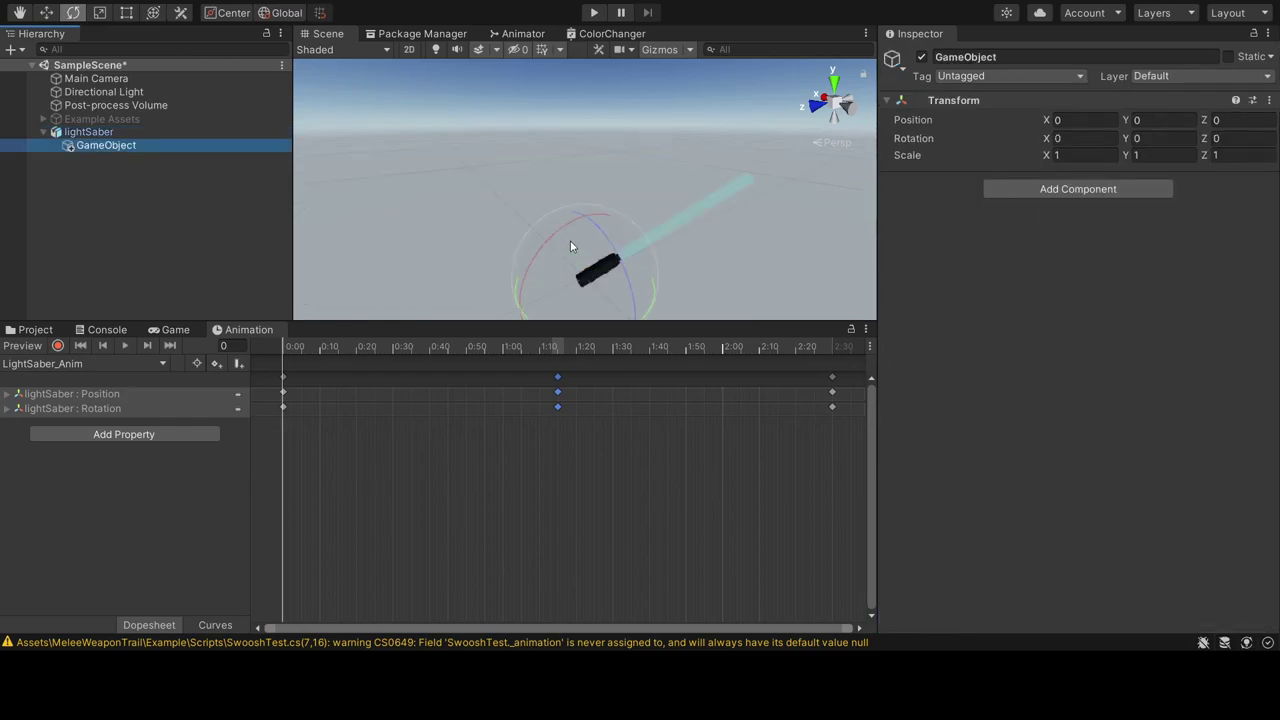
alt+drag(671, 271, 490, 220)
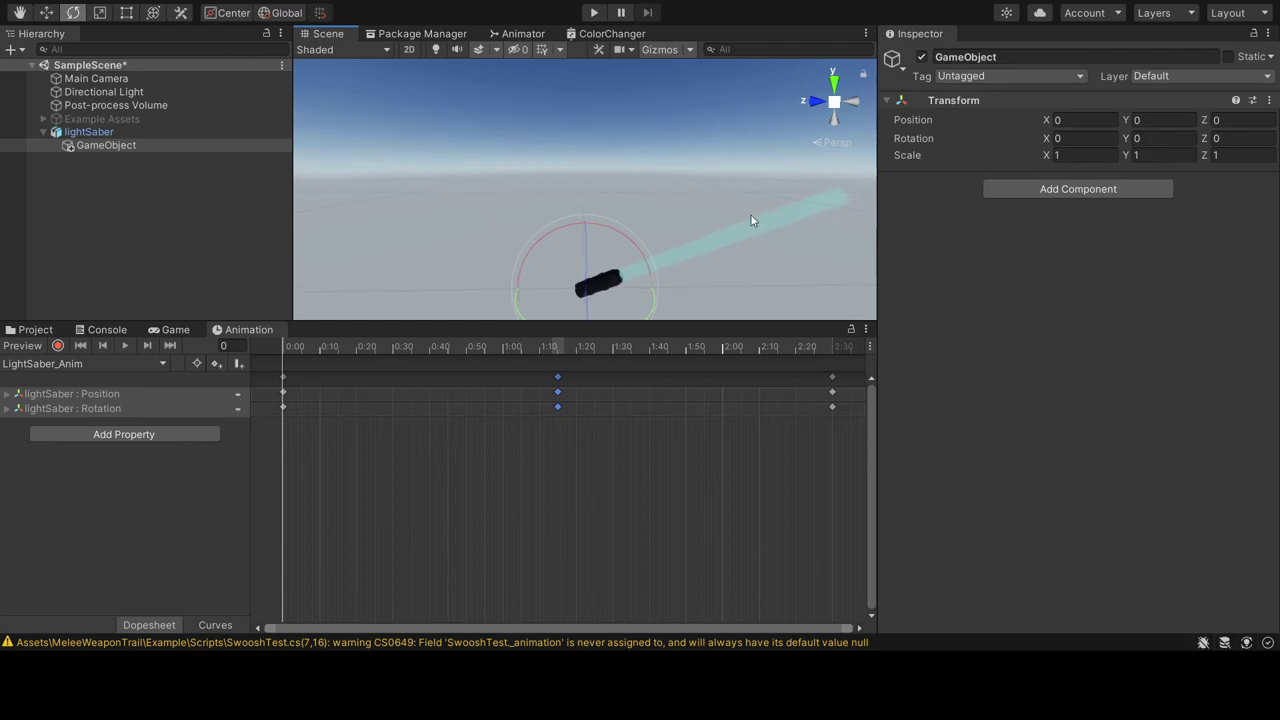
scroll(751, 215, down, 3)
scroll(711, 224, up, 3)
alt+drag(711, 224, 680, 214)
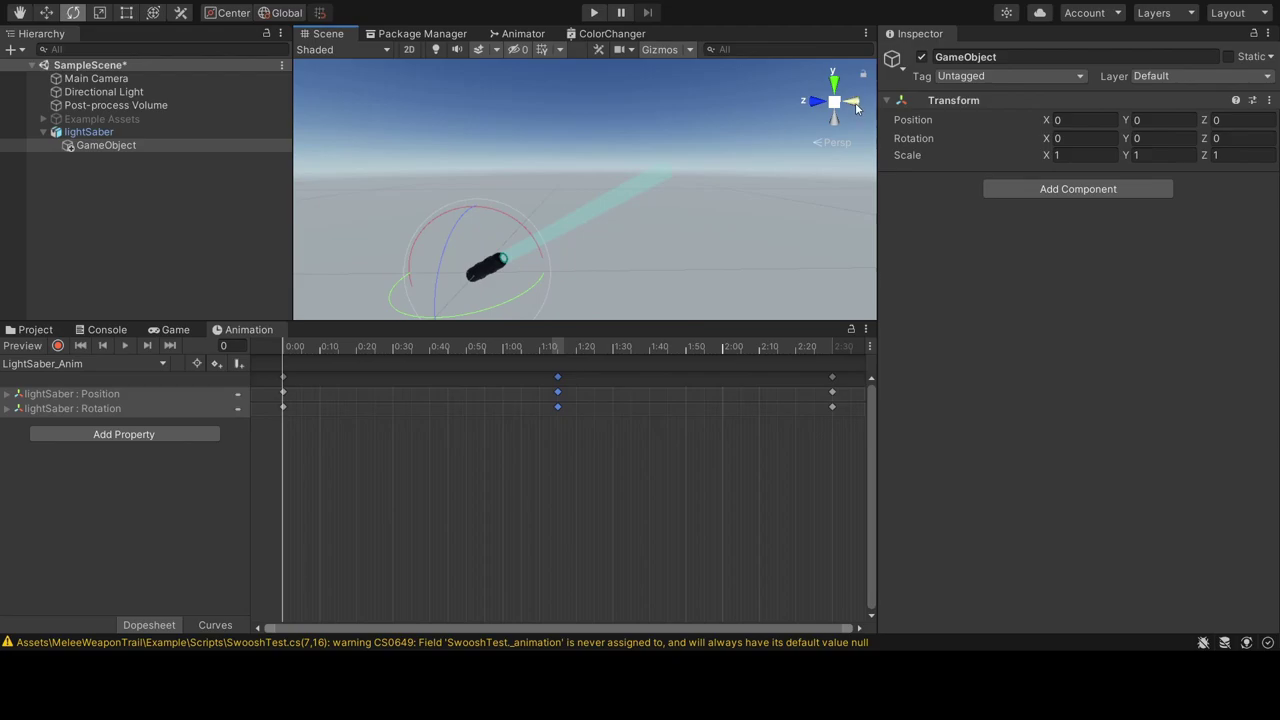
click(835, 103)
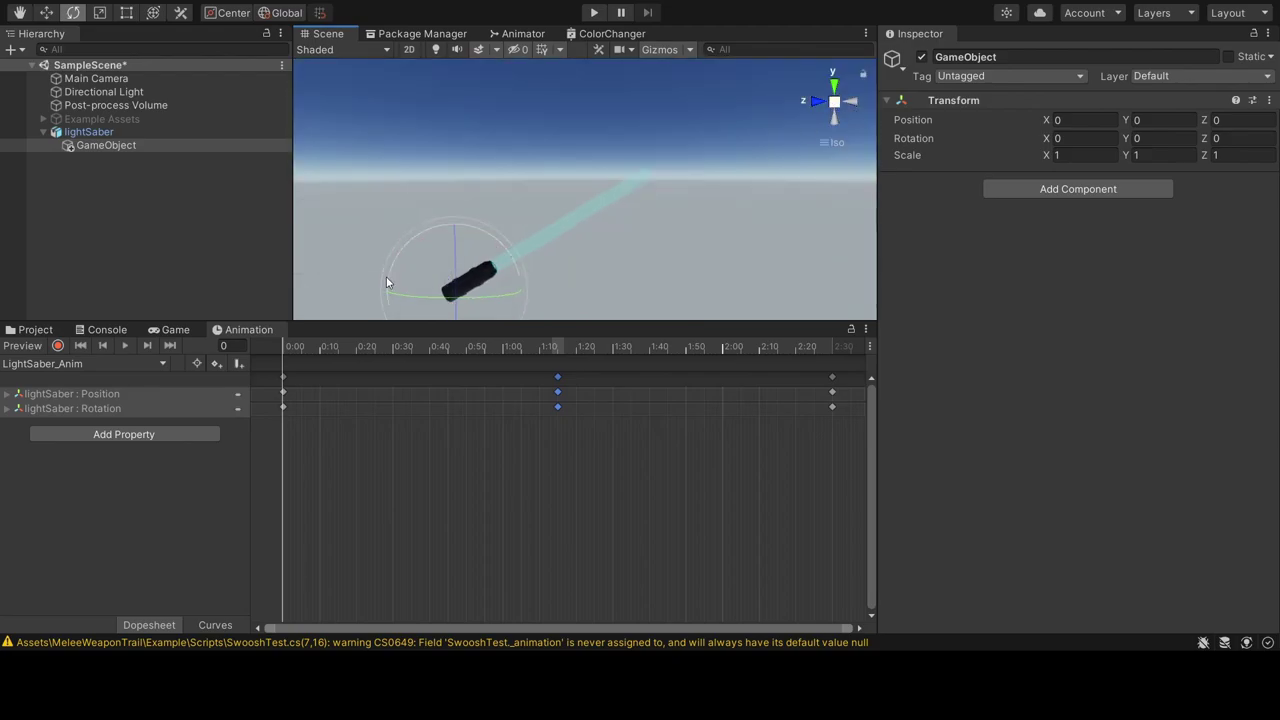
- Select the new empty child and drag it along the saber's blade with the Move tool
click(95, 145)
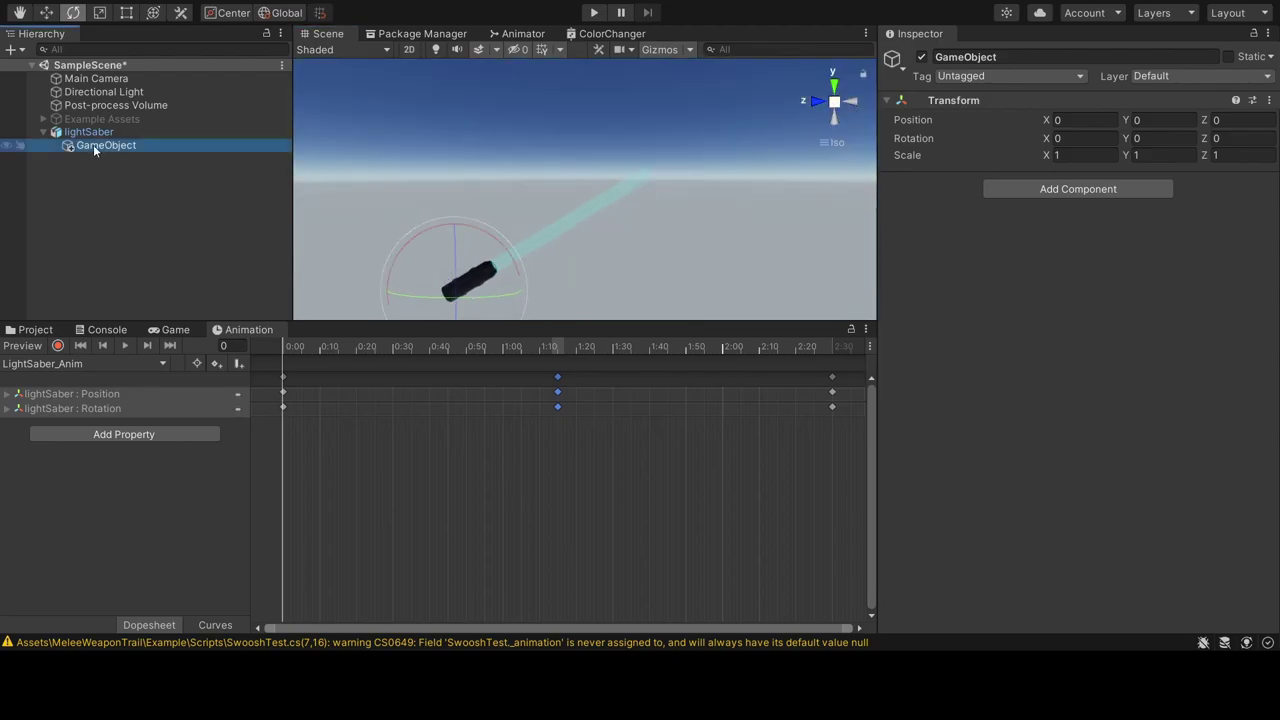
click(46, 13)
drag(453, 223, 449, 226)
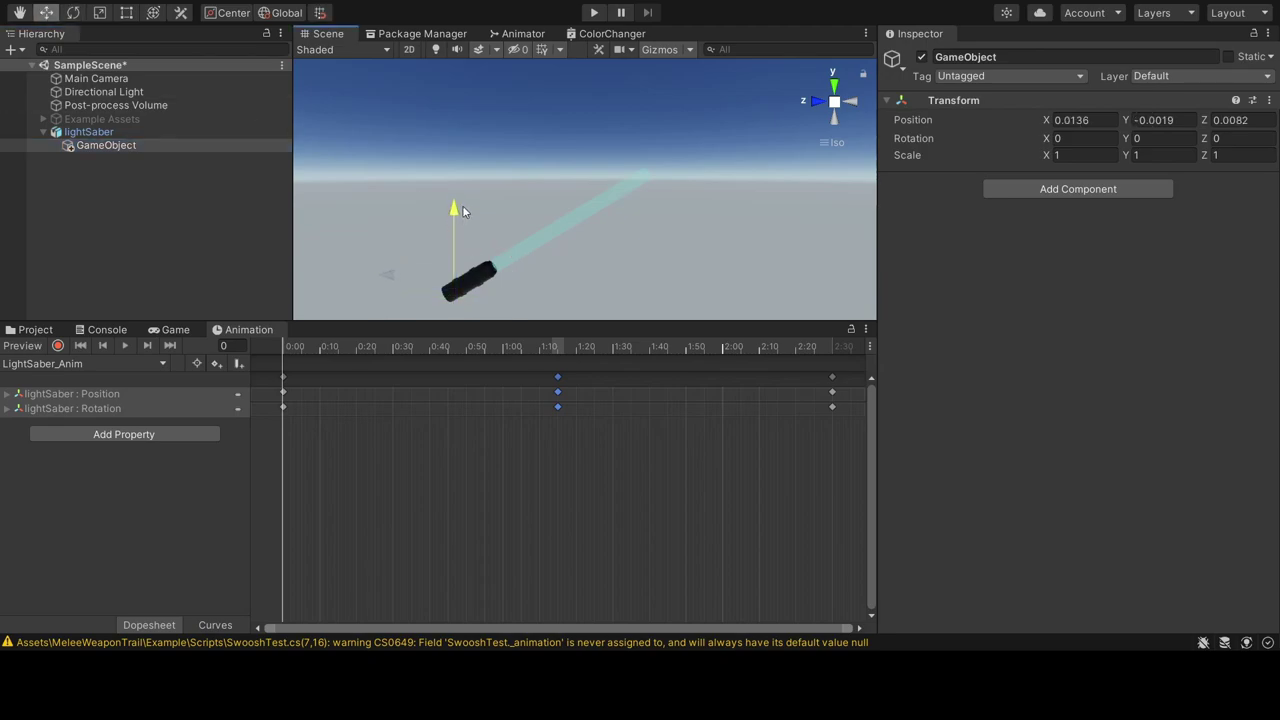
mouse_move(389, 266)
mouse_down()
mouse_move(505, 266)
mouse_move(887, 441)
mouse_up()
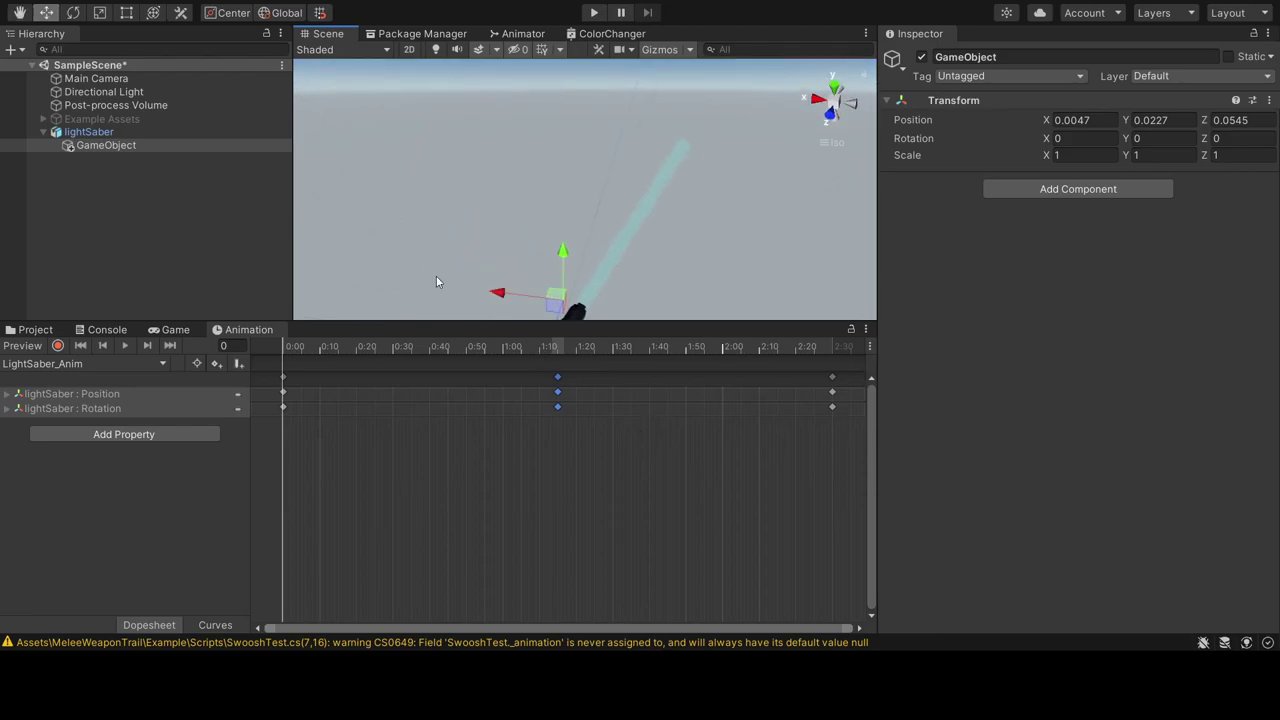
click(831, 348)
scroll(612, 212, down, 3)
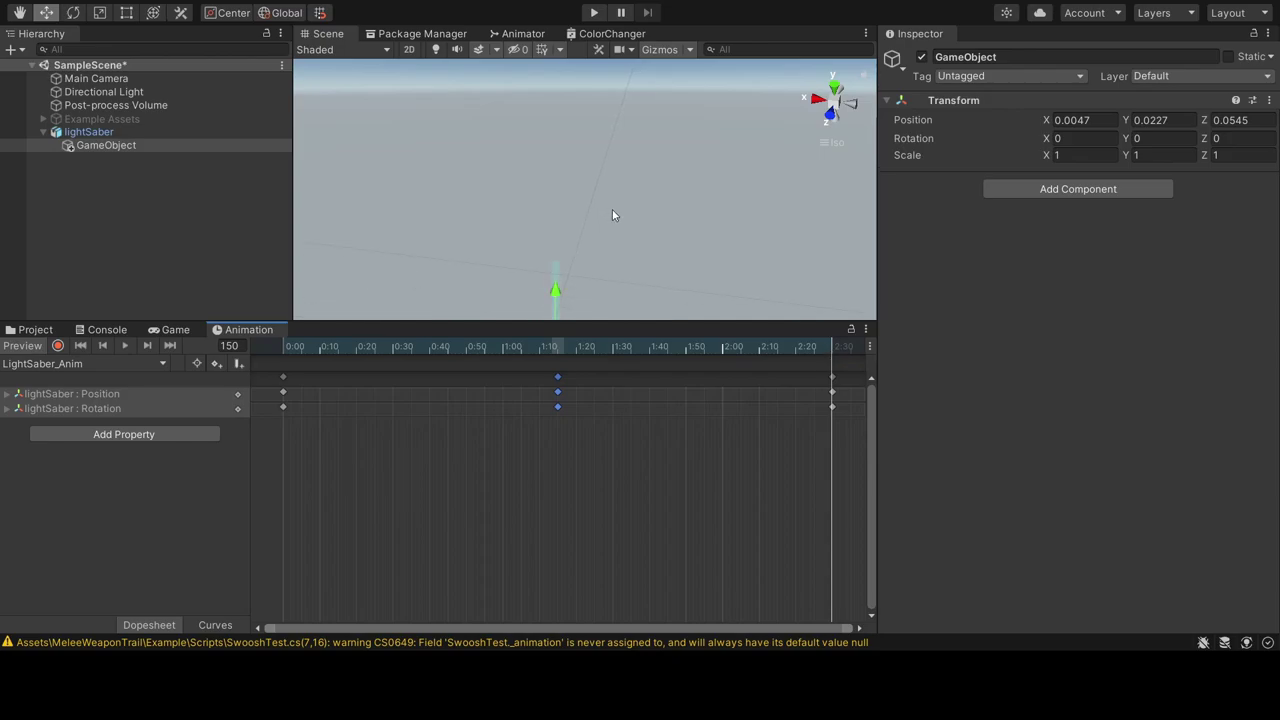
mouse_move(605, 212)
alt+mouse_down()
mouse_move(293, 168)
mouse_move(221, 132)
alt+mouse_up()
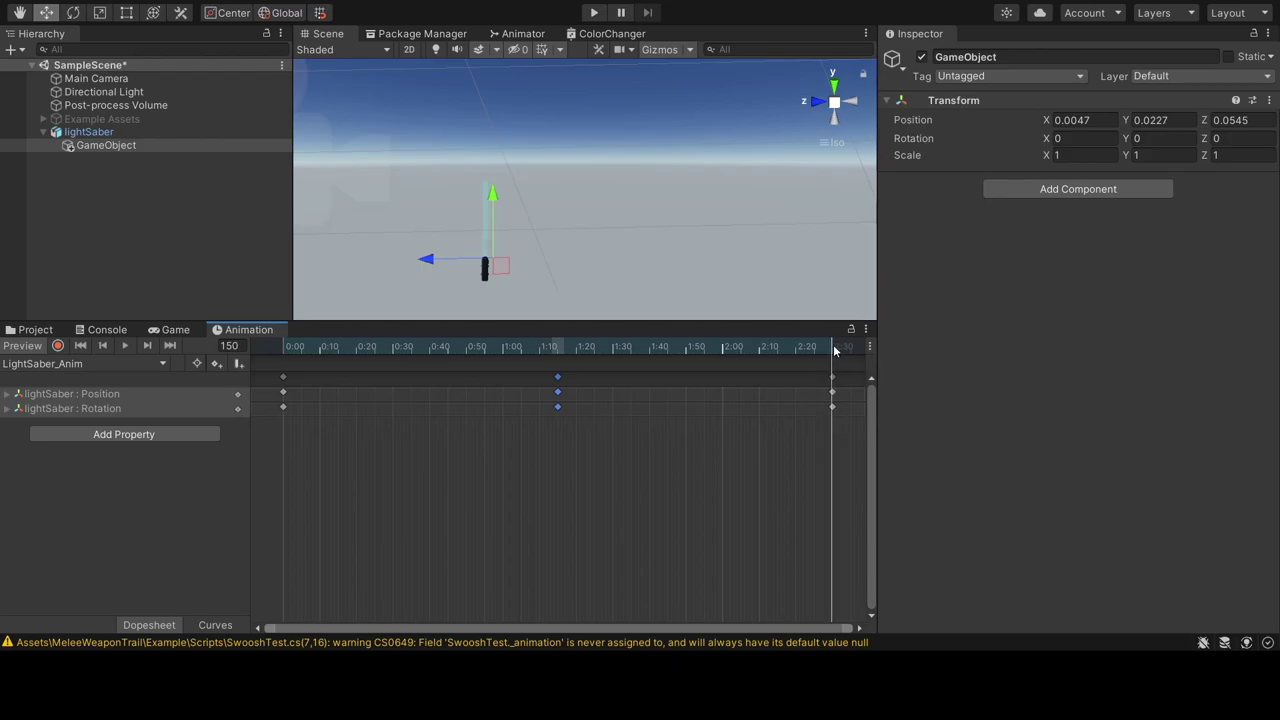
- Set the child's Position to X 0, Y 0, Z 1 in the Inspector
click(1078, 119)
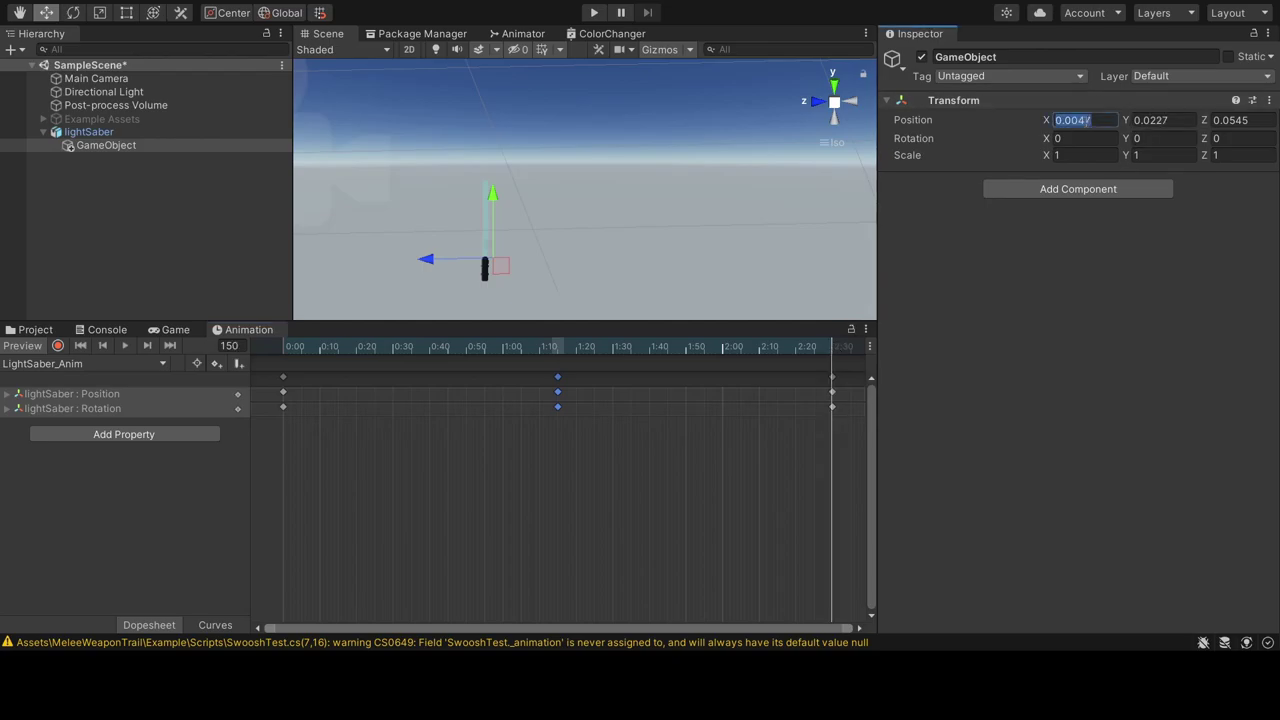
text(0)
key(Tab)
text(0)
key(Tab)
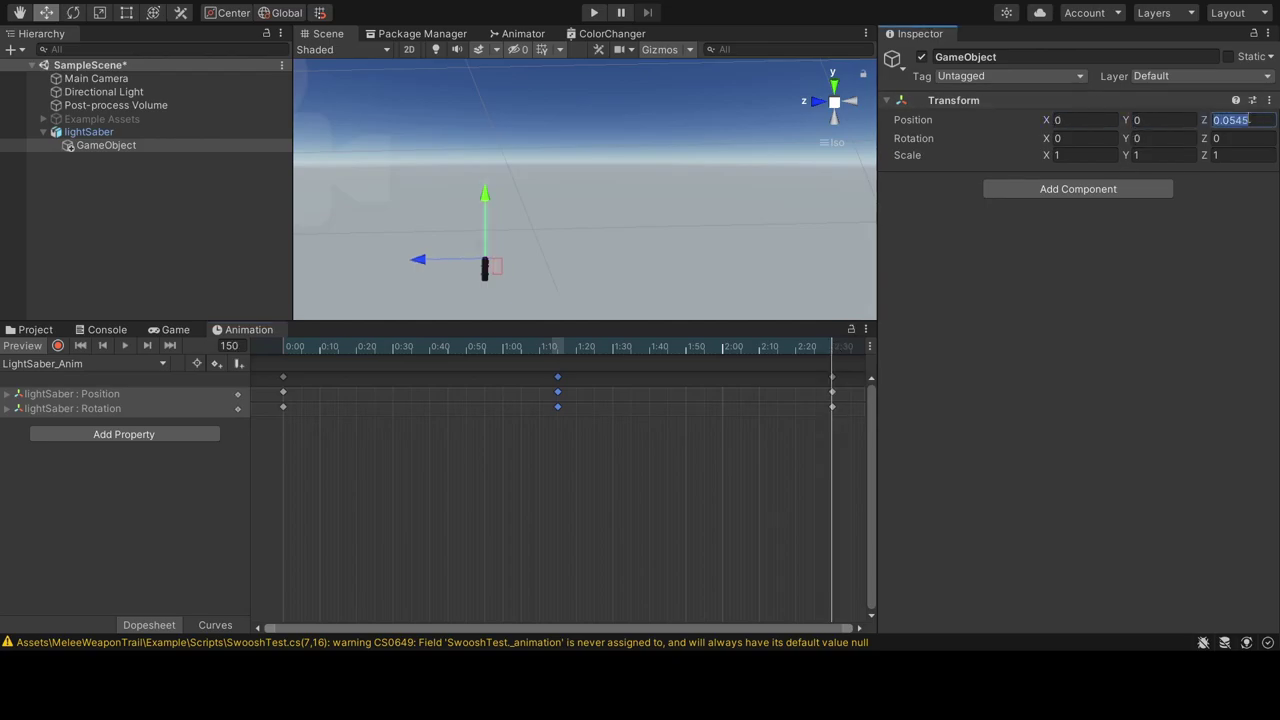
text(0)
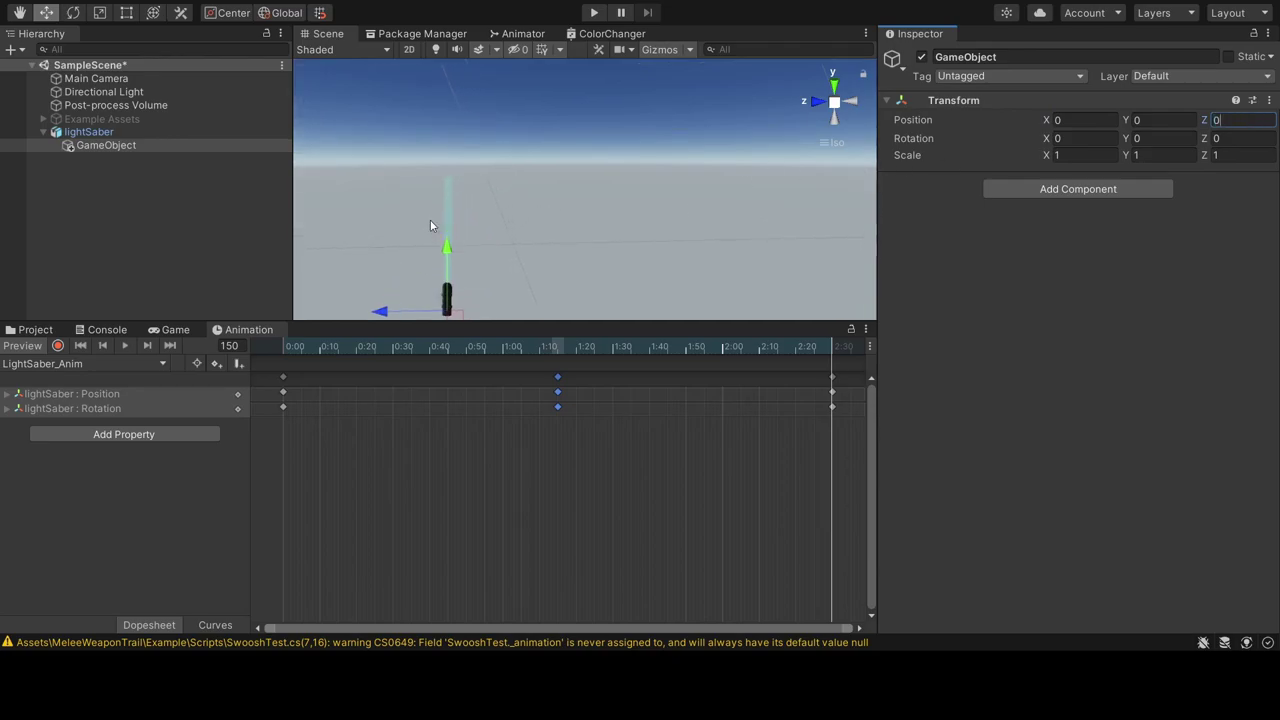
text(1)
click(838, 103)
click(838, 107)
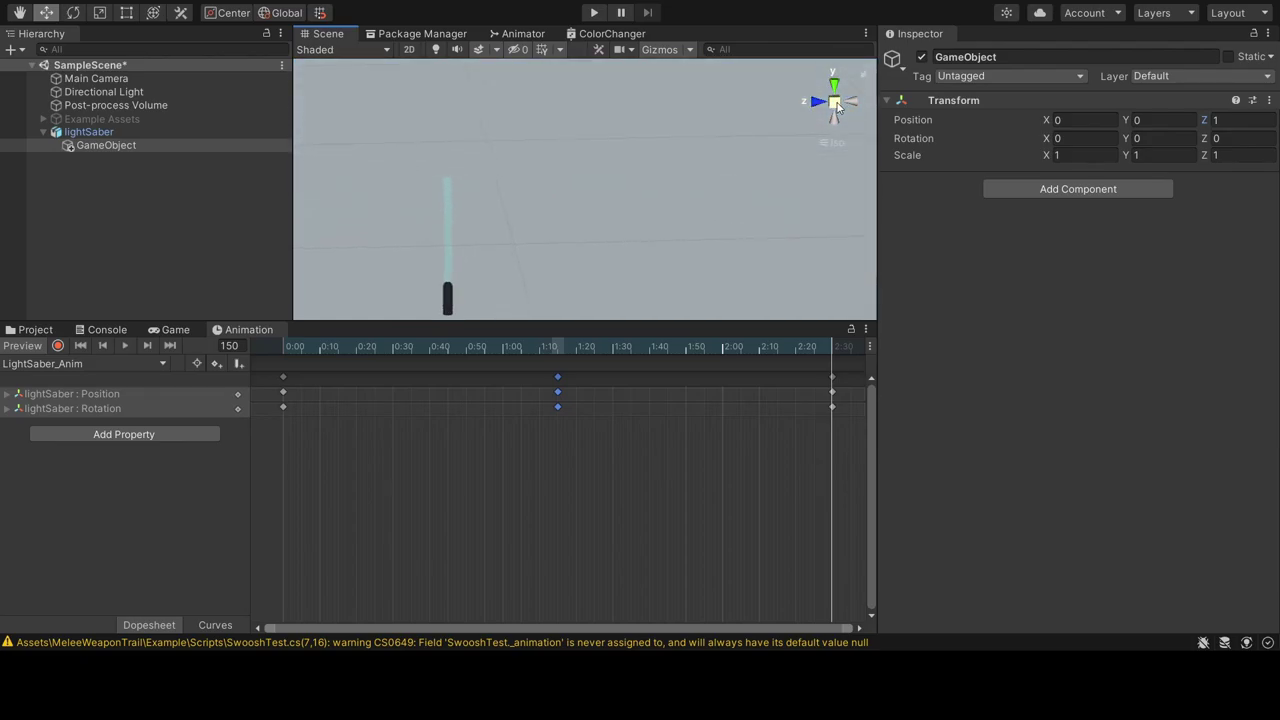
middle_drag(480, 237, 492, 226)
- Slide the child back onto the saber and frame it from a front view
click(96, 145)
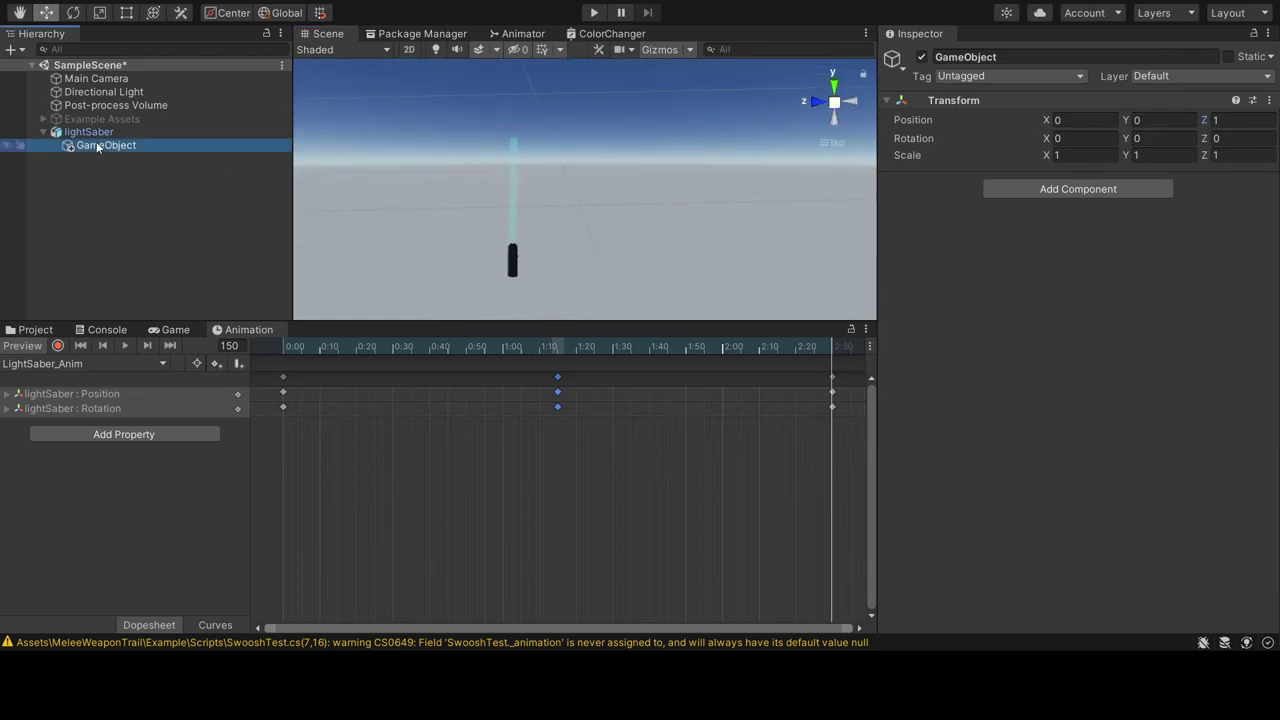
scroll(498, 161, down, 5)
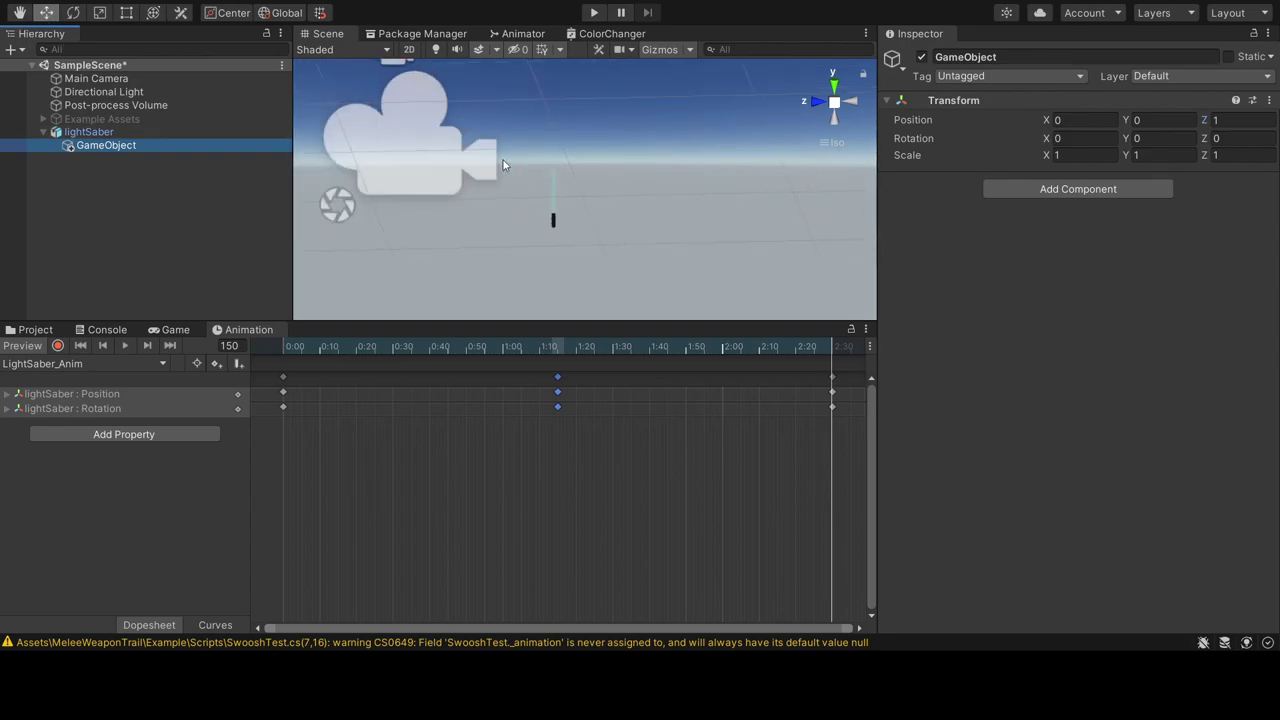
scroll(503, 165, down, 5)
click(570, 71)
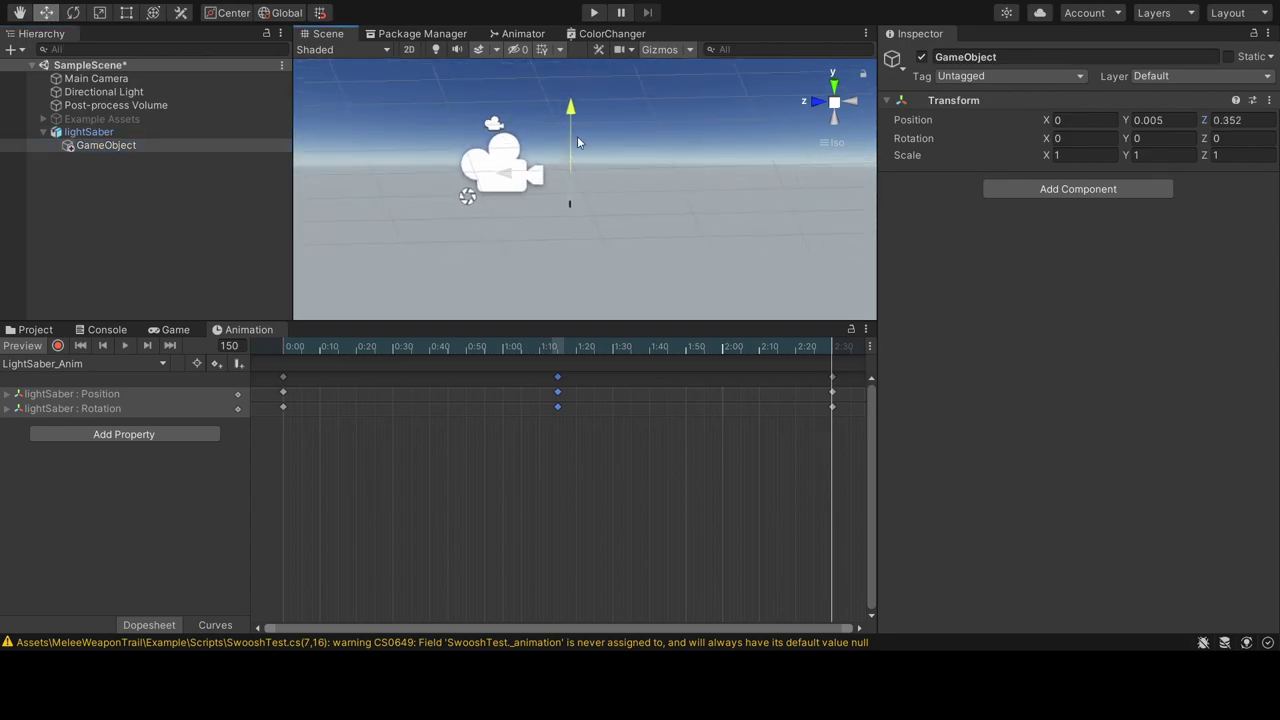
drag(577, 142, 577, 139)
click(835, 104)
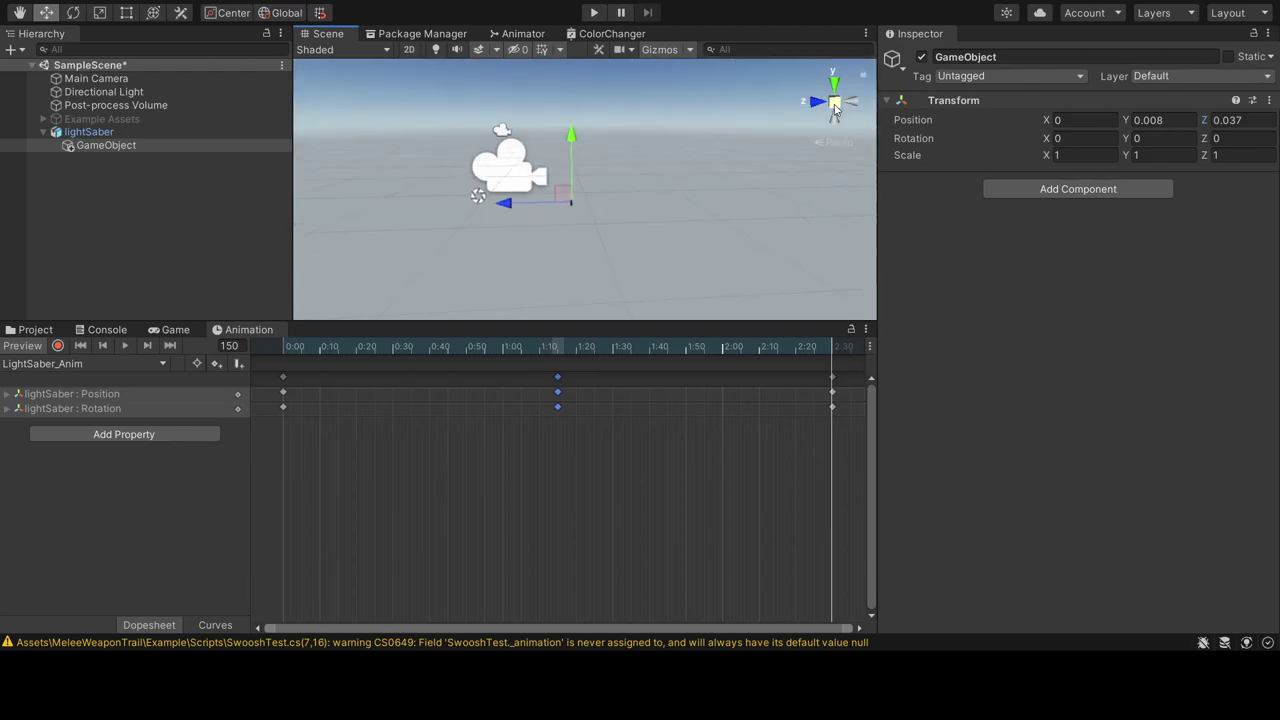
click(835, 106)
click(832, 87)
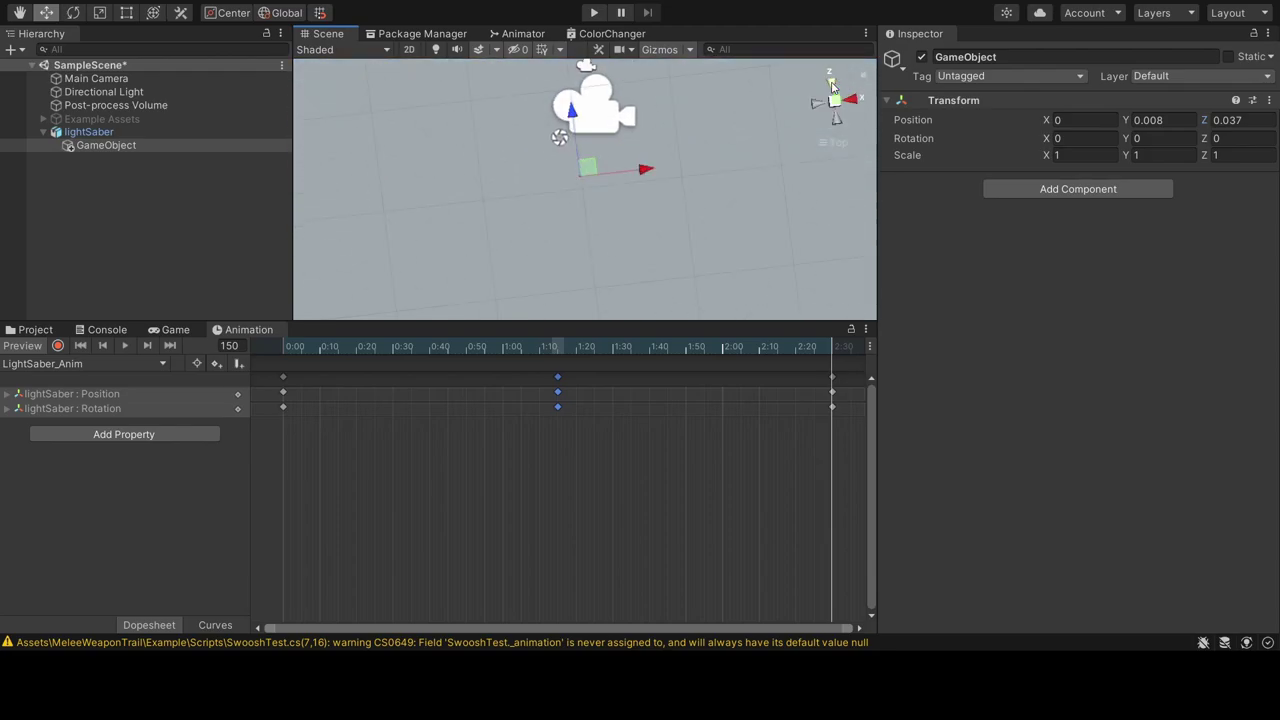
click(838, 98)
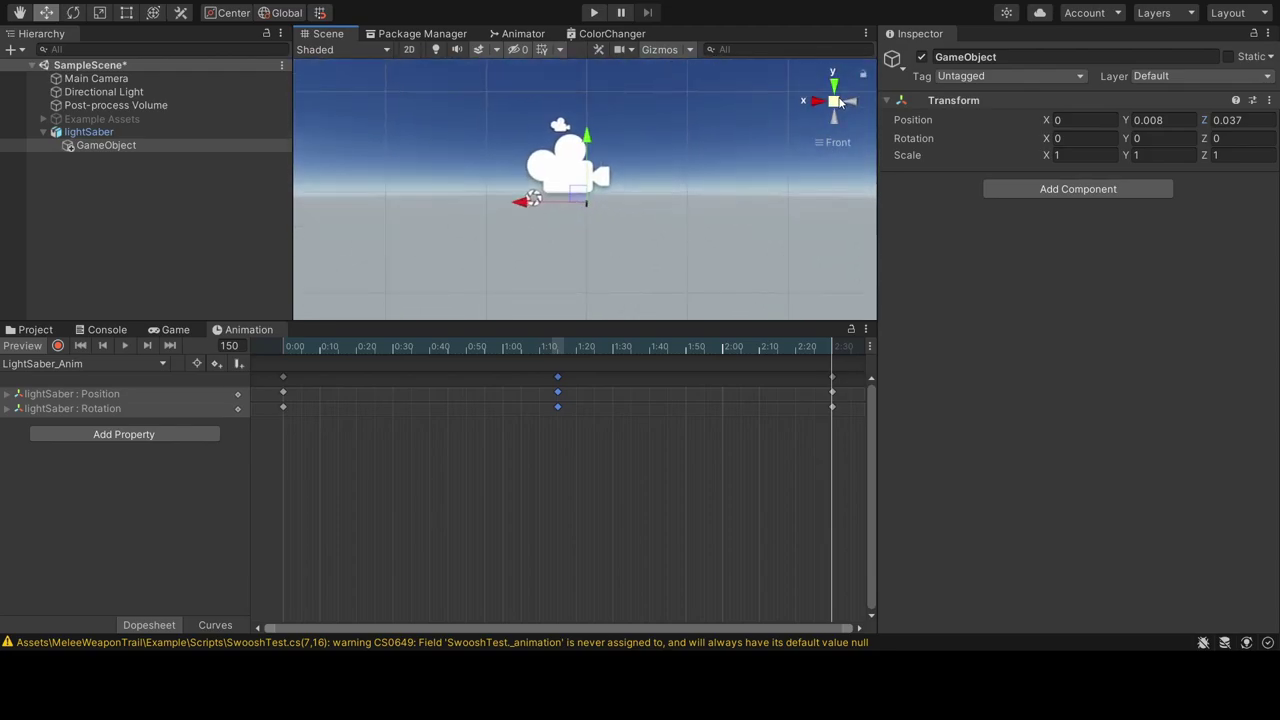
key(f)
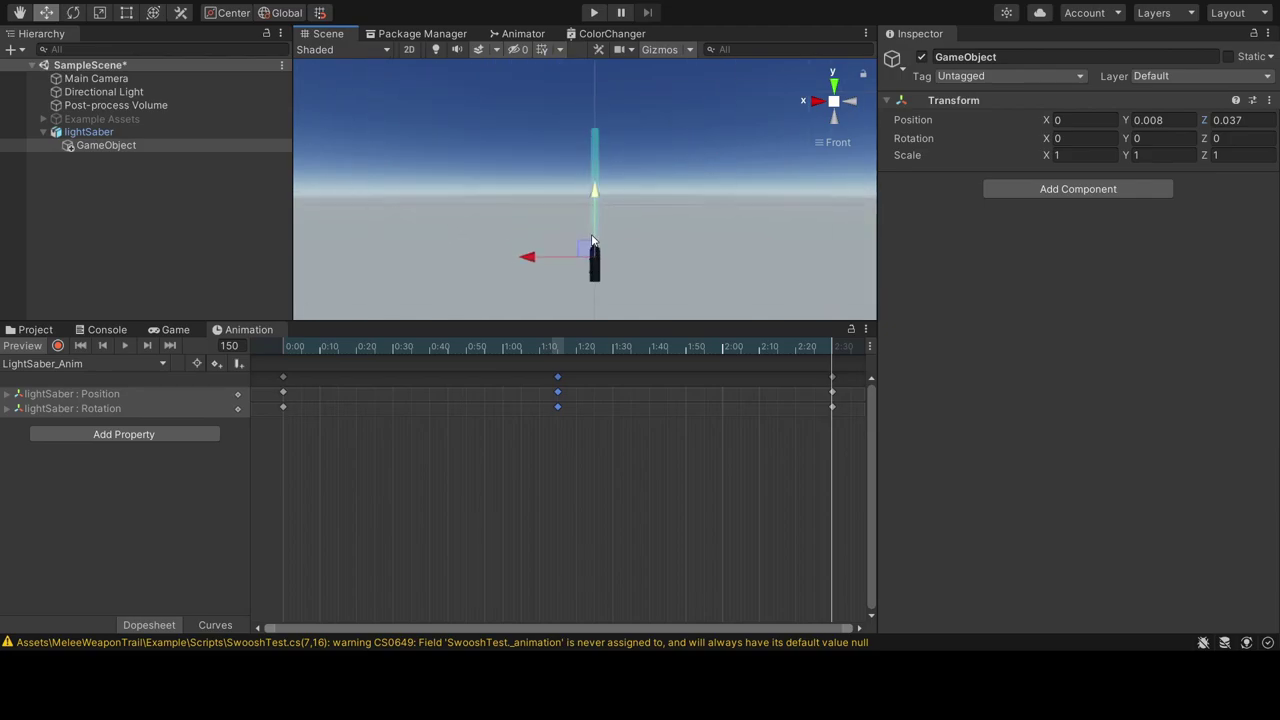
- Fine-tune the child's position to the hilt top, at about 0, 0.002, 0.059
drag(599, 232, 600, 220)
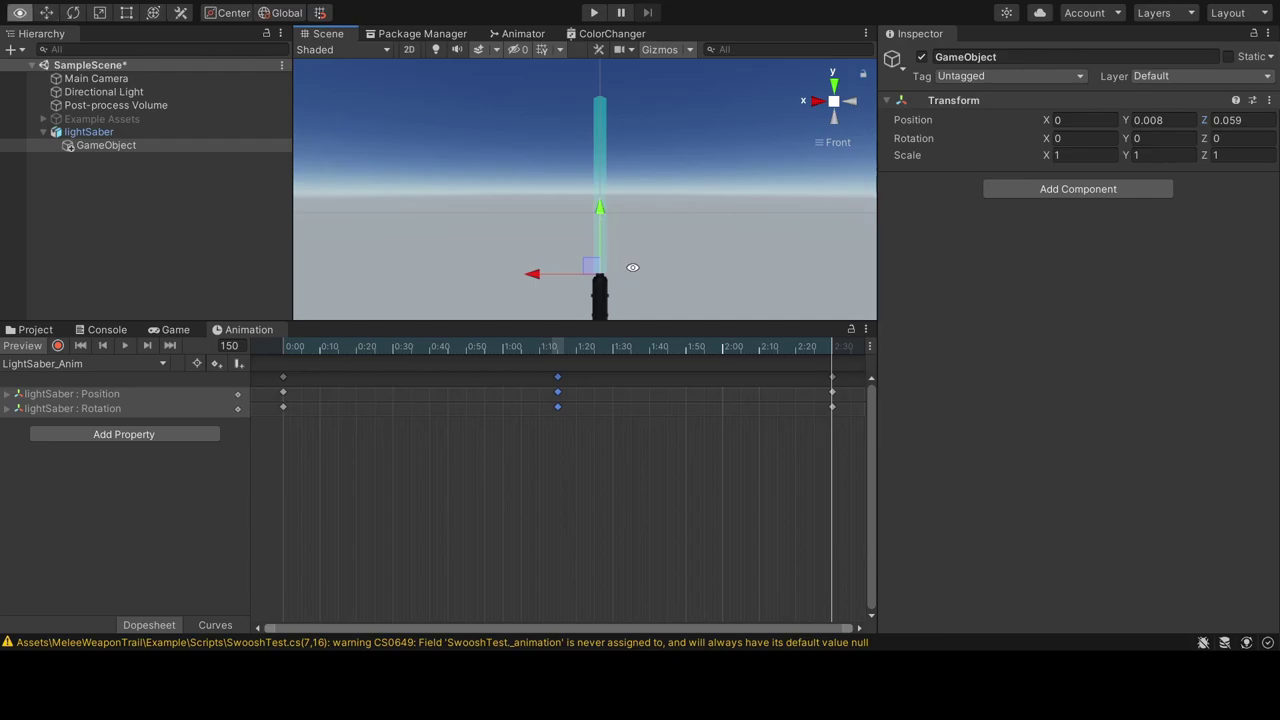
mouse_move(631, 266)
alt+mouse_down()
mouse_move(658, 265)
mouse_move(775, 143)
alt+mouse_up()
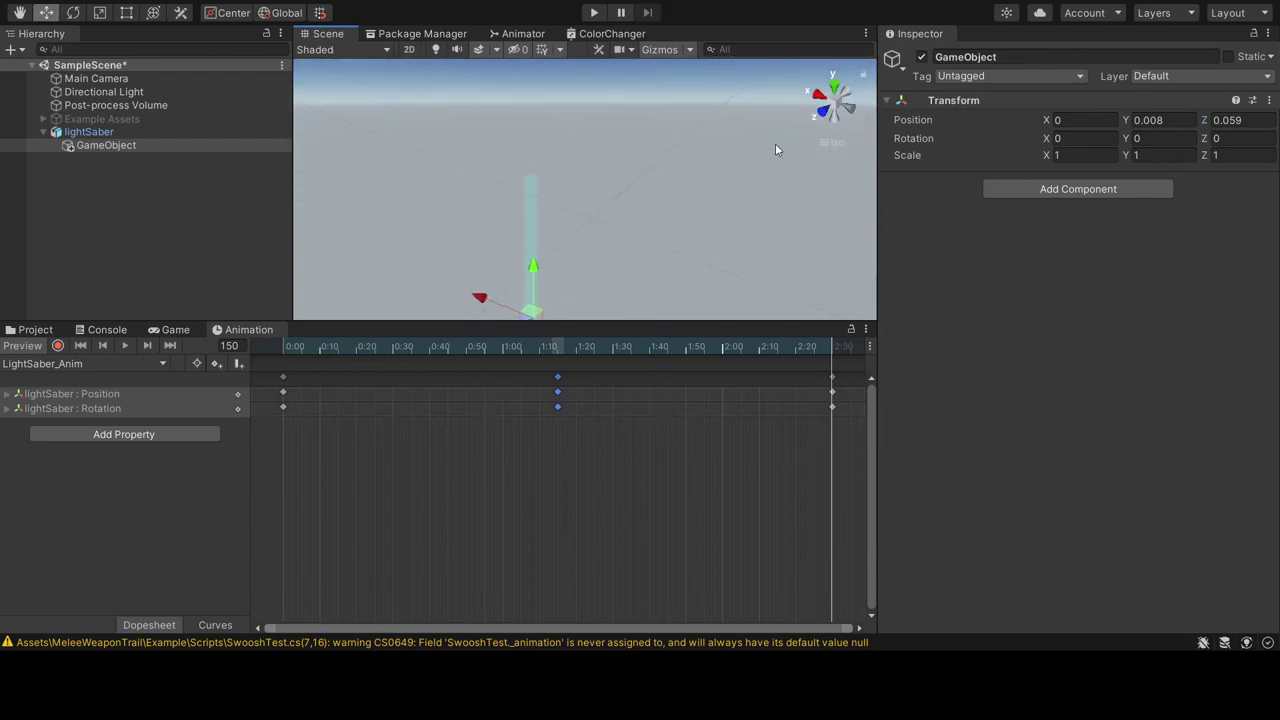
click(833, 88)
middle_drag(620, 80, 630, 125)
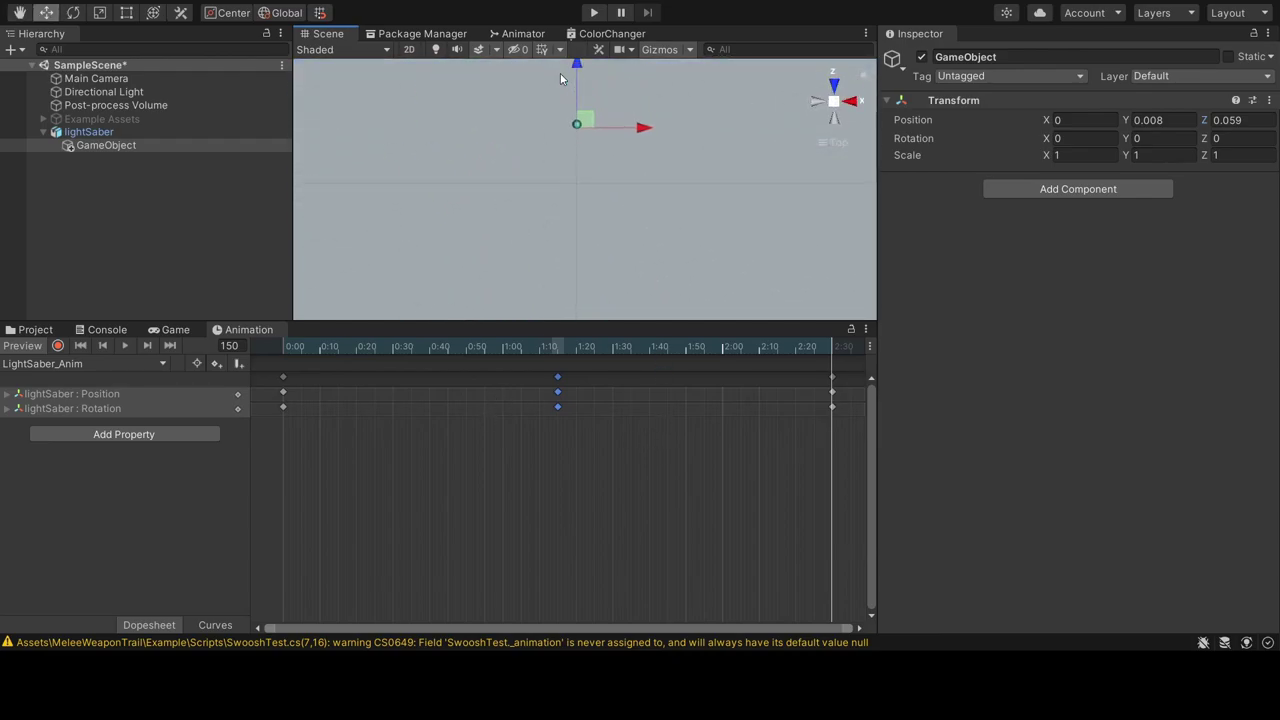
drag(577, 64, 584, 65)
drag(584, 65, 585, 68)
mouse_move(636, 145)
alt+mouse_down()
mouse_move(632, 130)
mouse_move(892, 586)
alt+mouse_up()
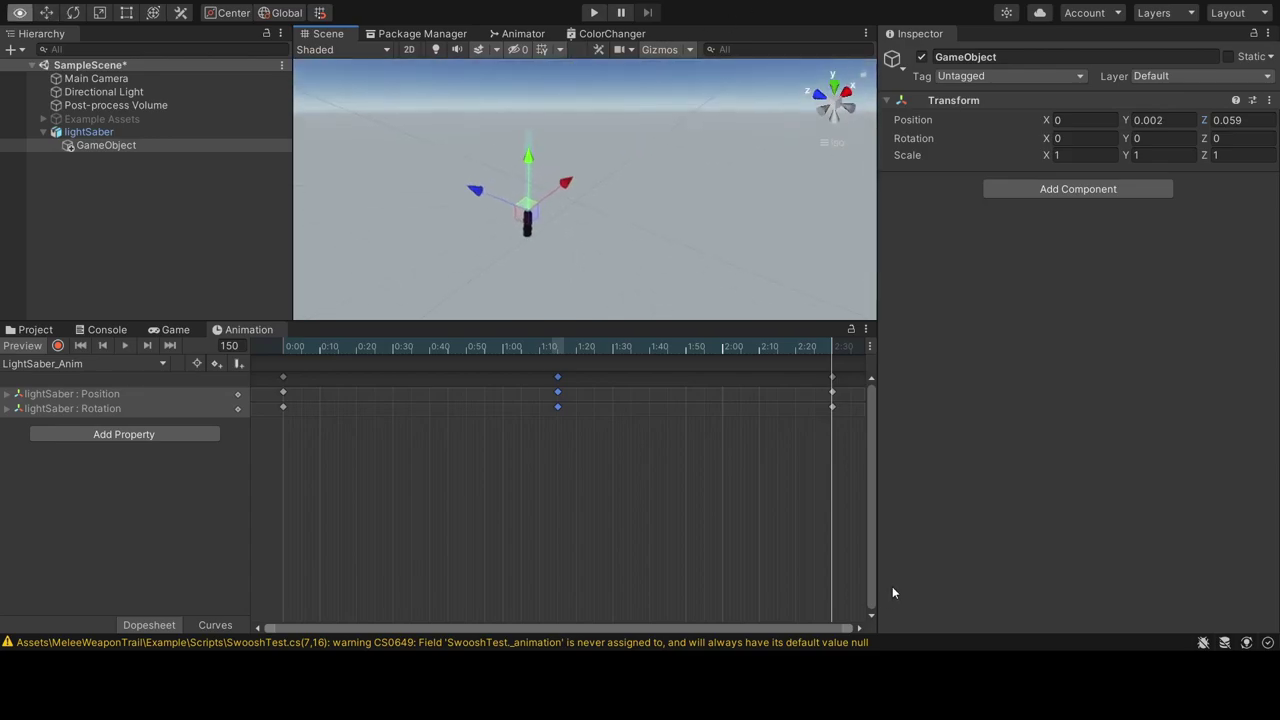
- Rename the child object to Start
click(1012, 56)
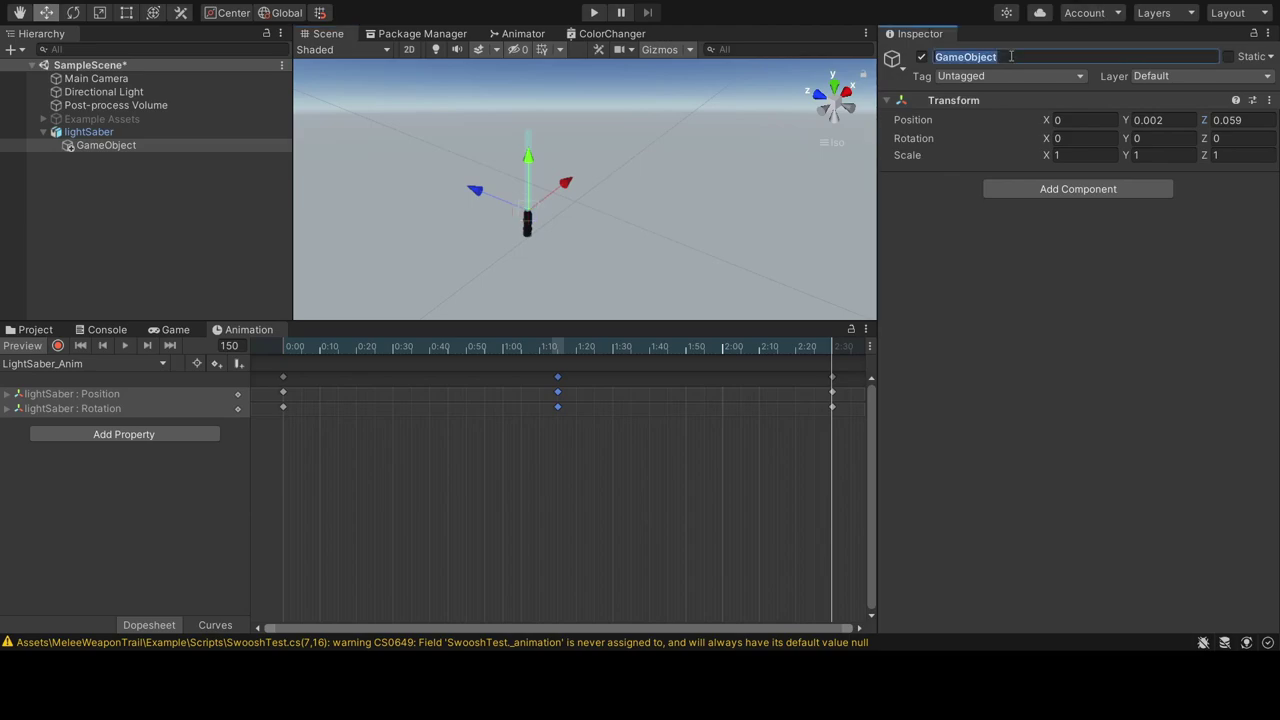
text(Start)
key(Return)
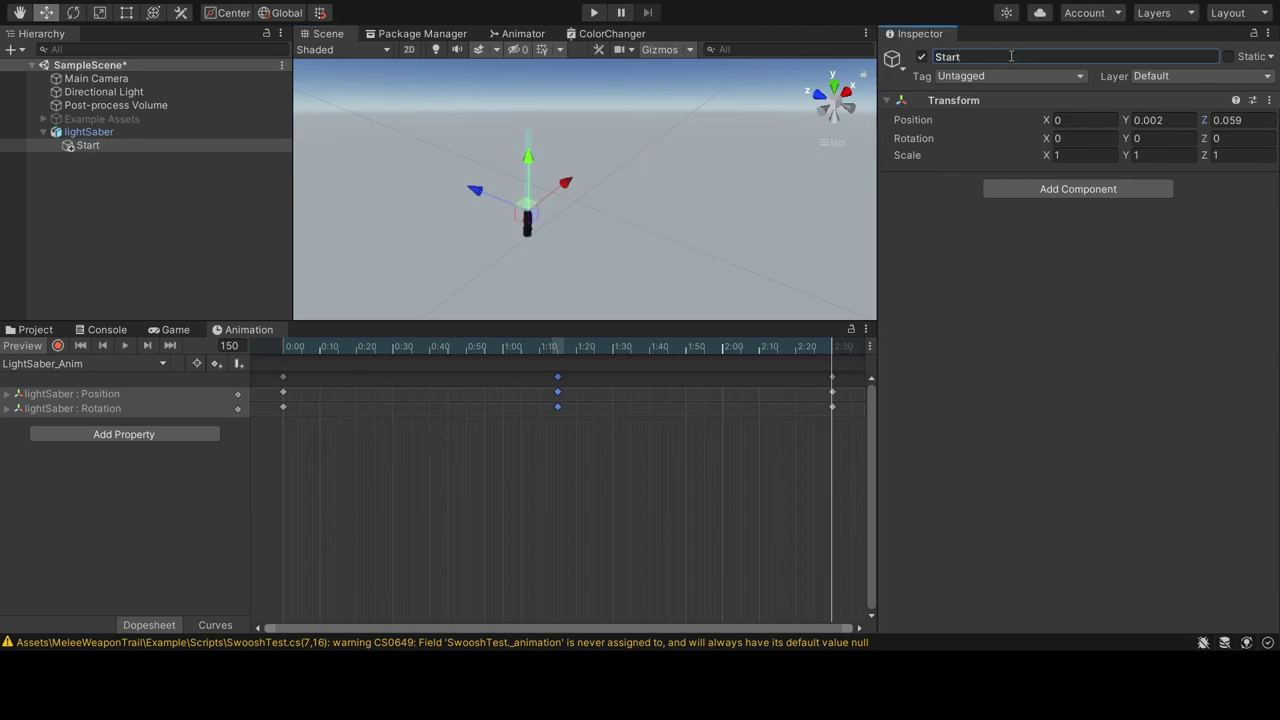
click(832, 85)
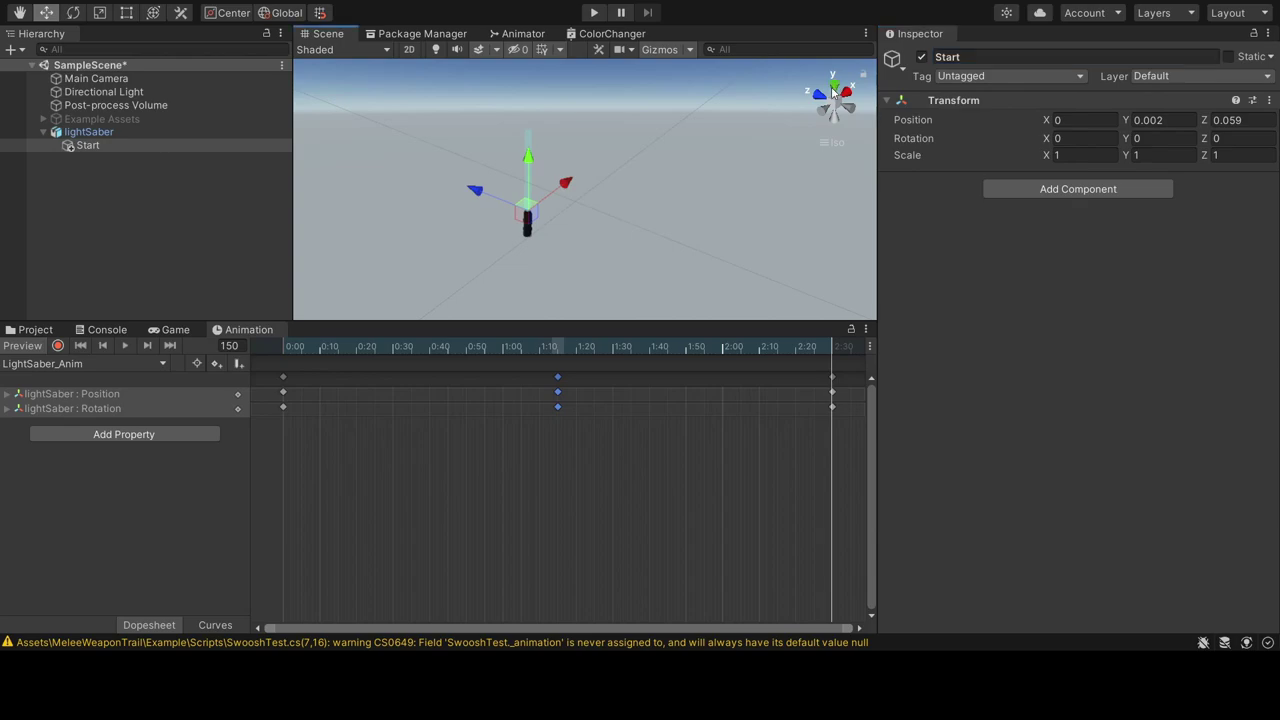
click(832, 85)
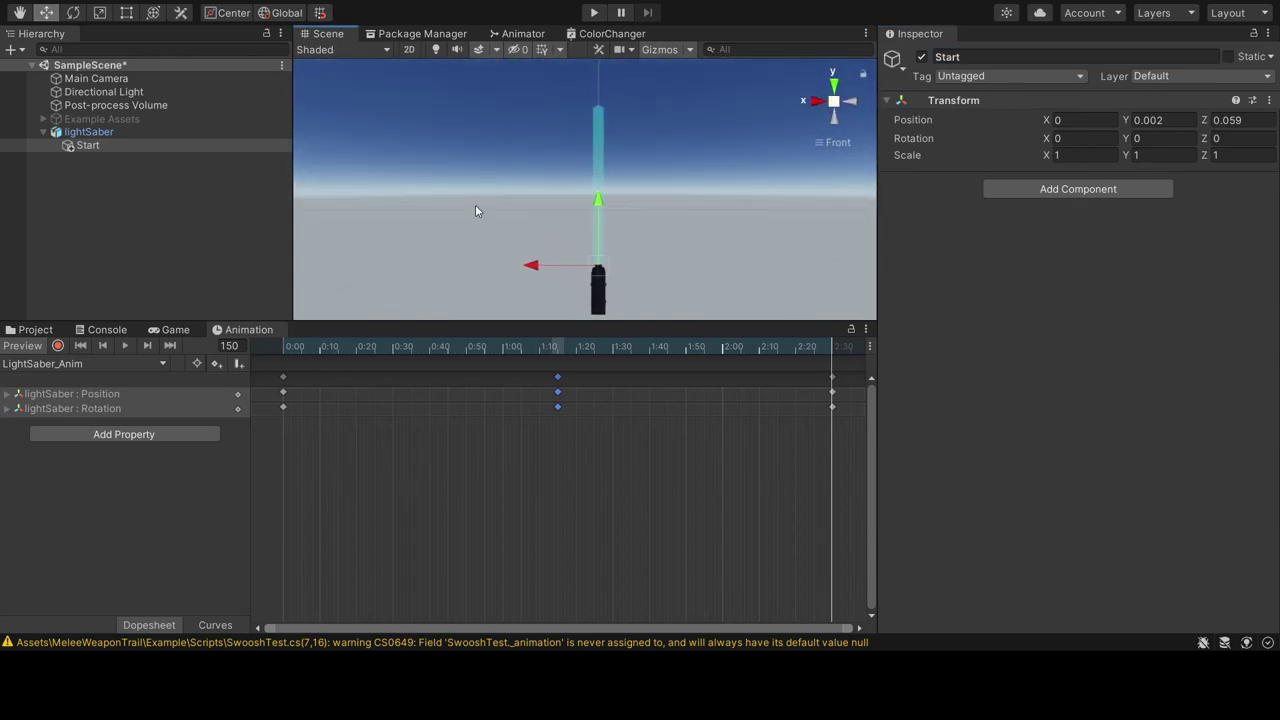
- Duplicate Start, name the copy End, and move it up toward the blade tip
click(94, 147)
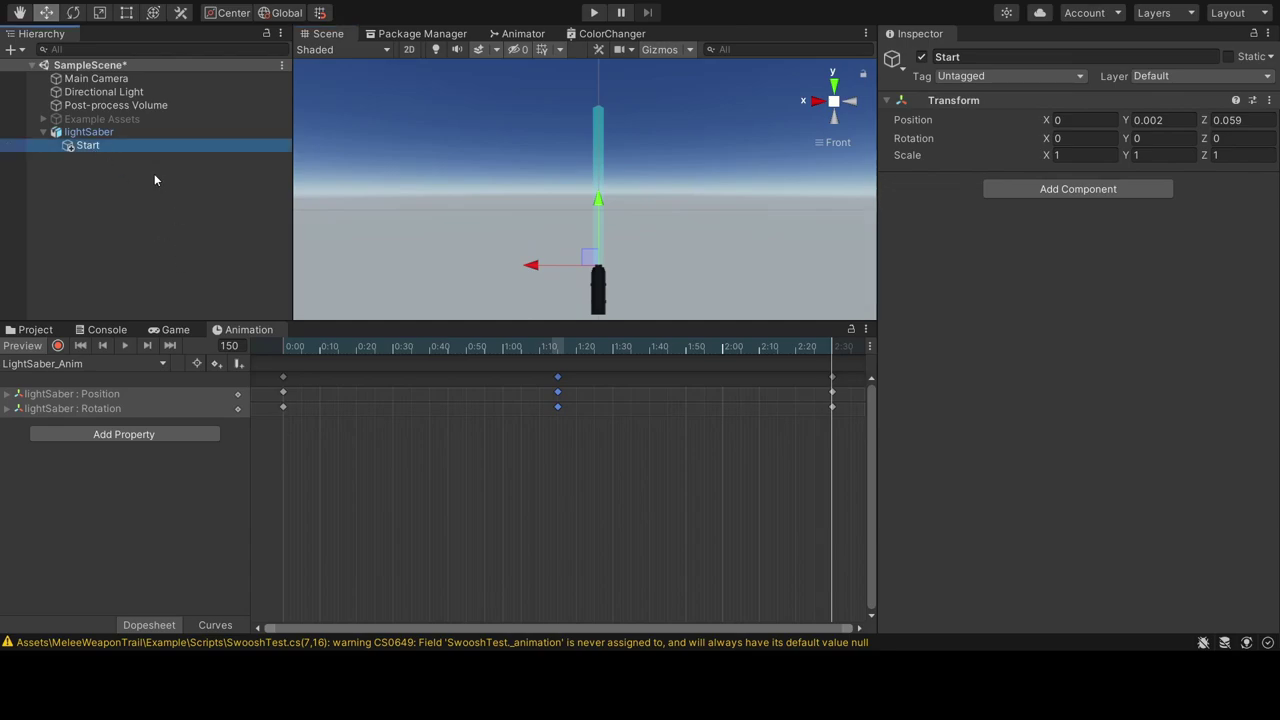
key(ctrl+d)
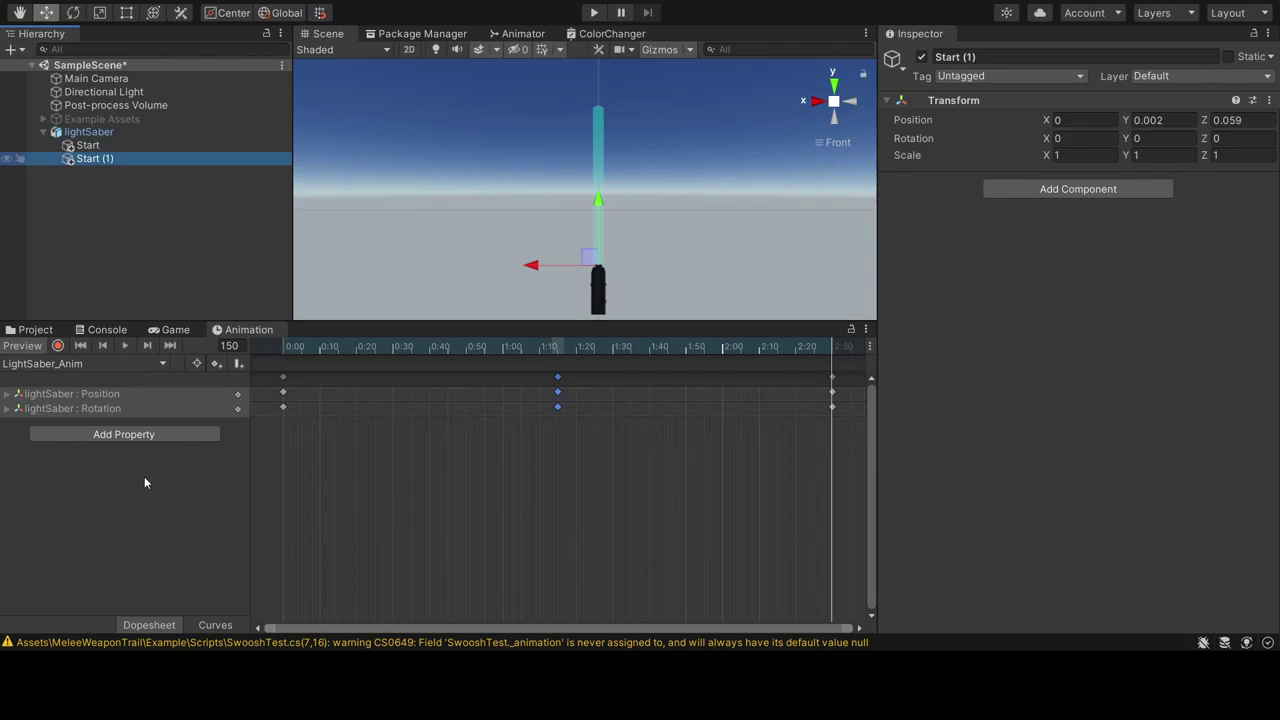
key(F2)
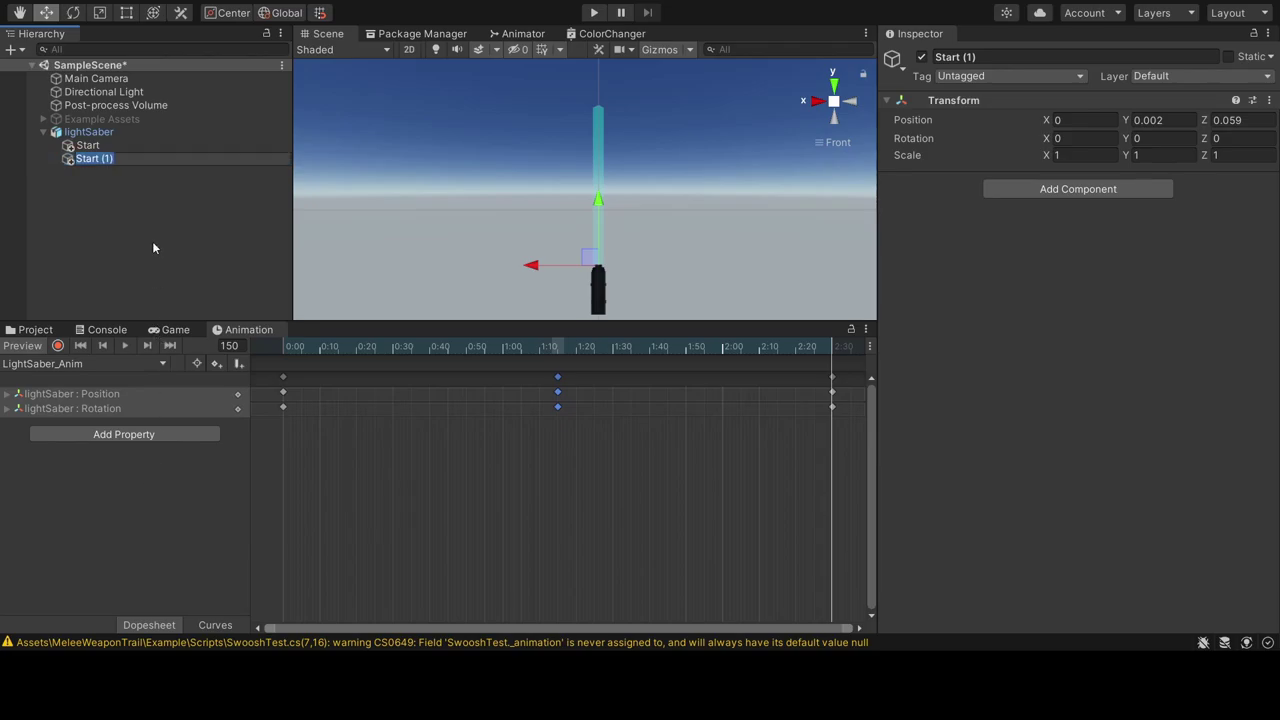
text(End)
key(Return)
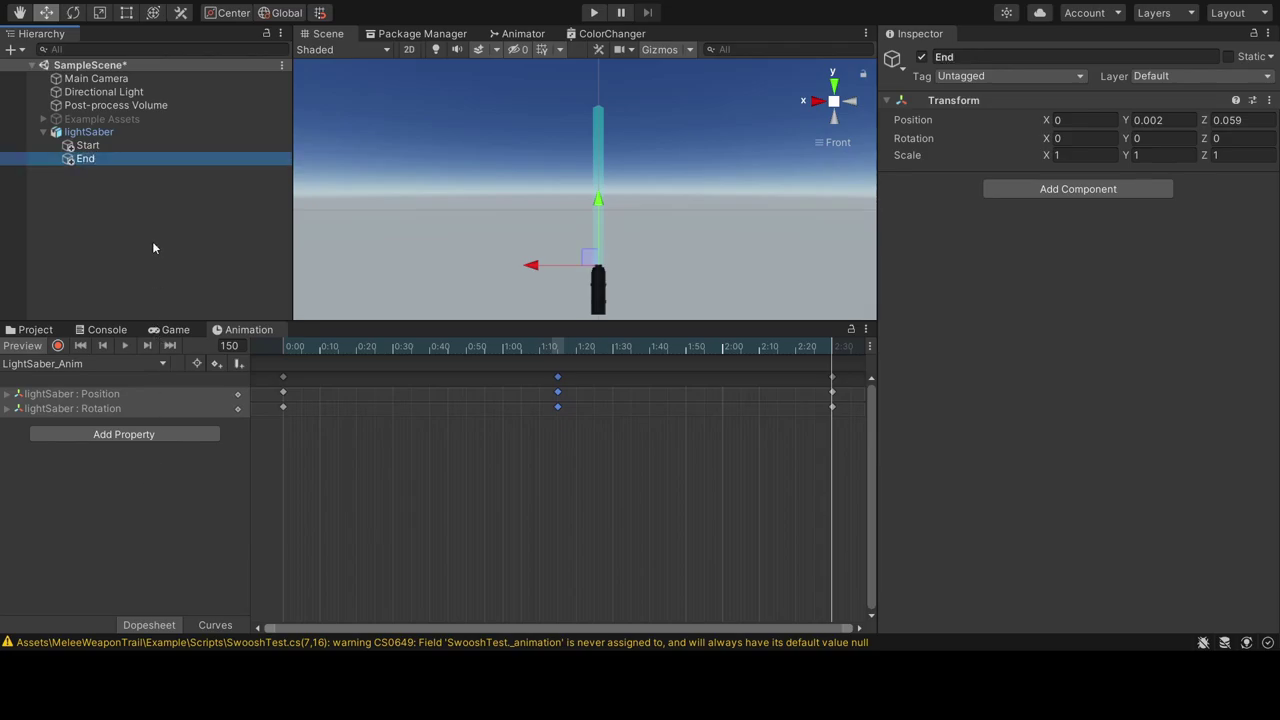
drag(598, 198, 602, 44)
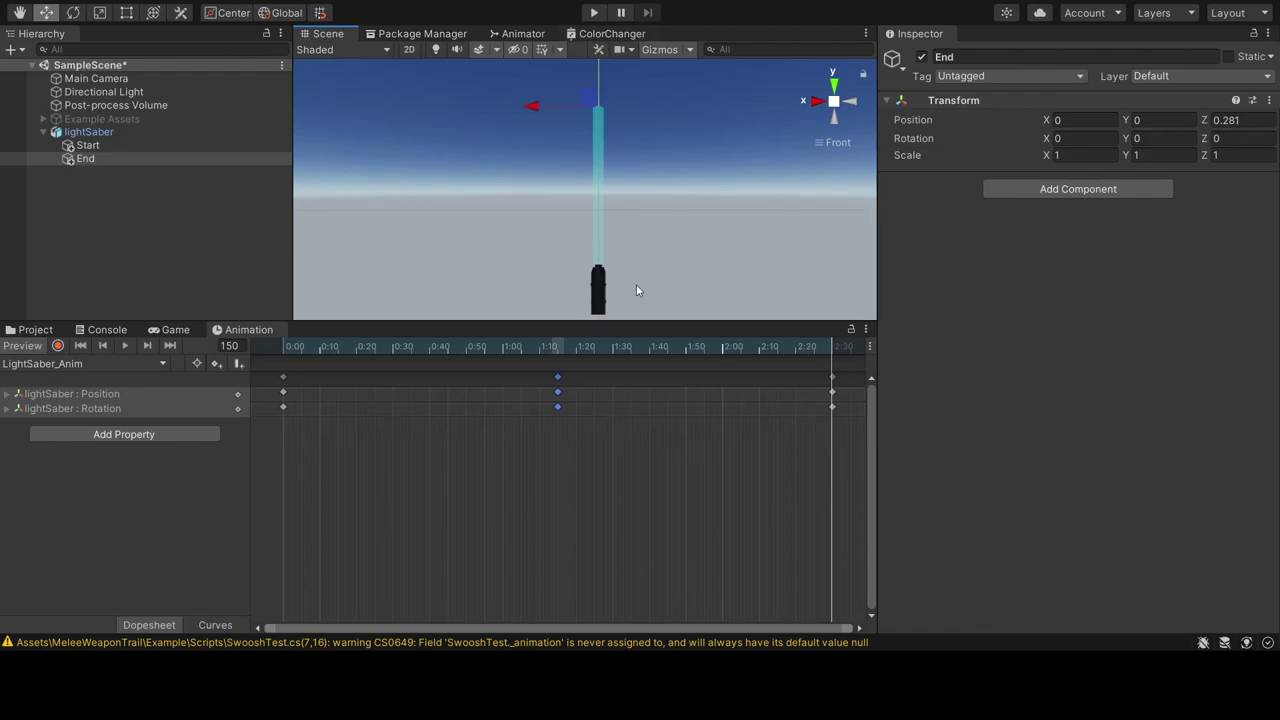
- Scrub the swing from frame 146 to check that both markers follow, then return to frame 0 and select lightSaber
click(813, 349)
mouse_move(813, 350)
mouse_down()
mouse_move(321, 346)
mouse_move(821, 366)
mouse_up()
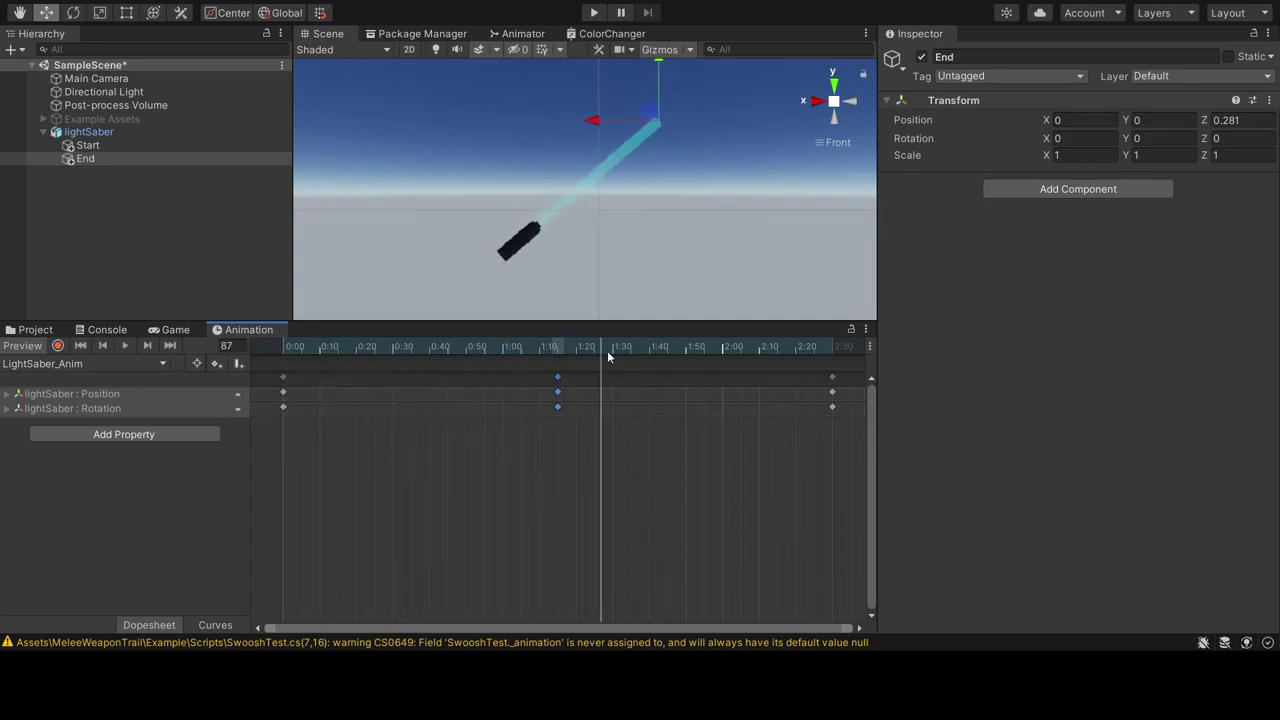
drag(724, 380, 267, 392)
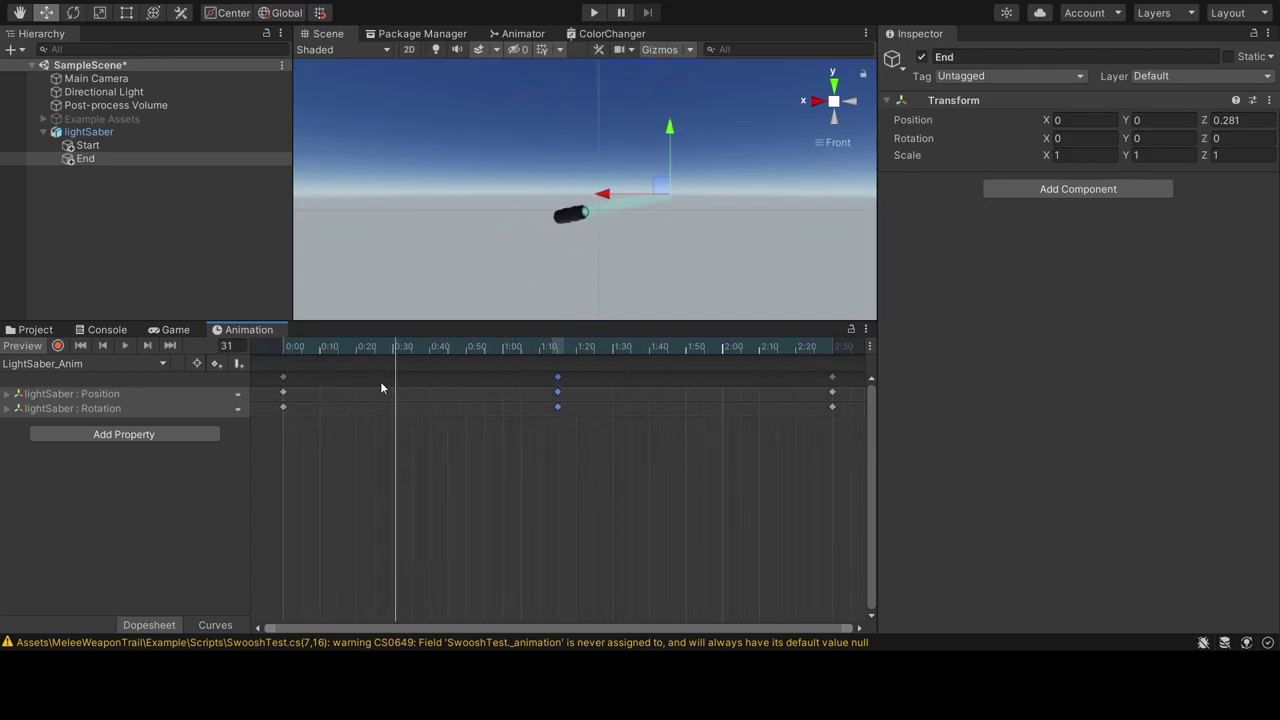
click(95, 134)
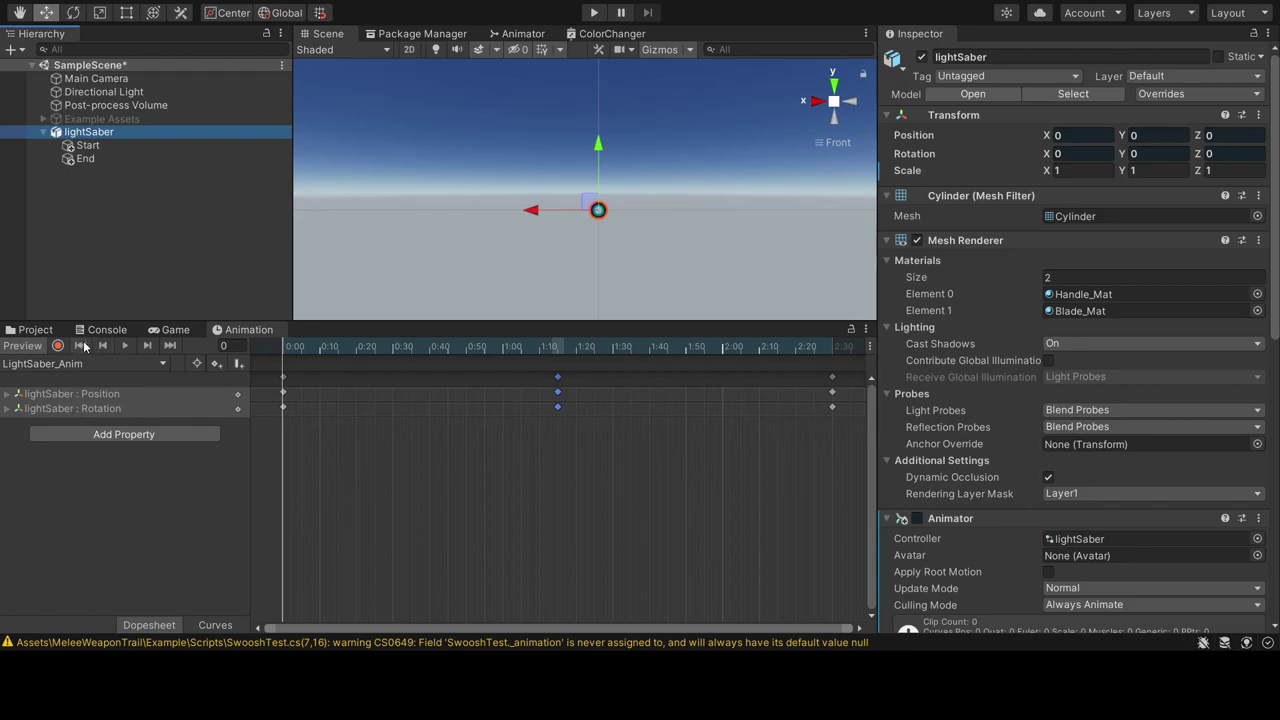
- Drag MeleeWeaponTrail.cs from Assets/MeleeWeaponTrail/Scripts onto lightSaber to add a Melee Weapon Trail component
click(35, 331)
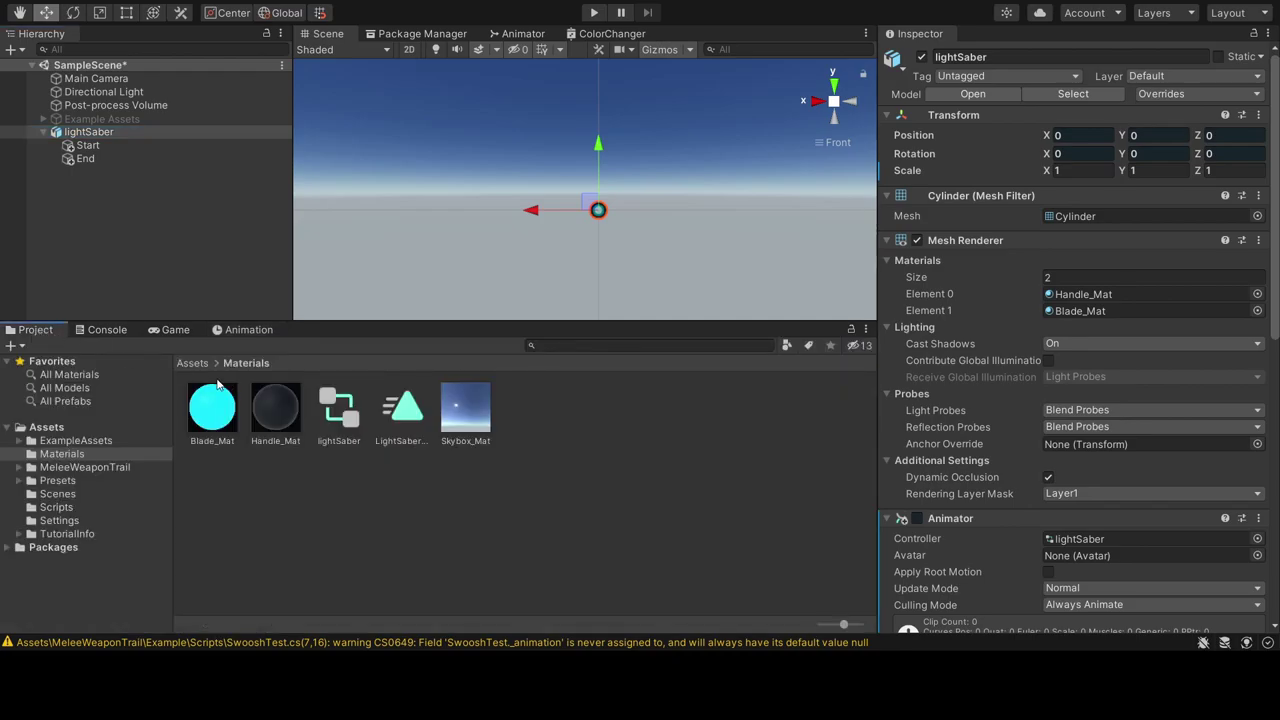
click(194, 366)
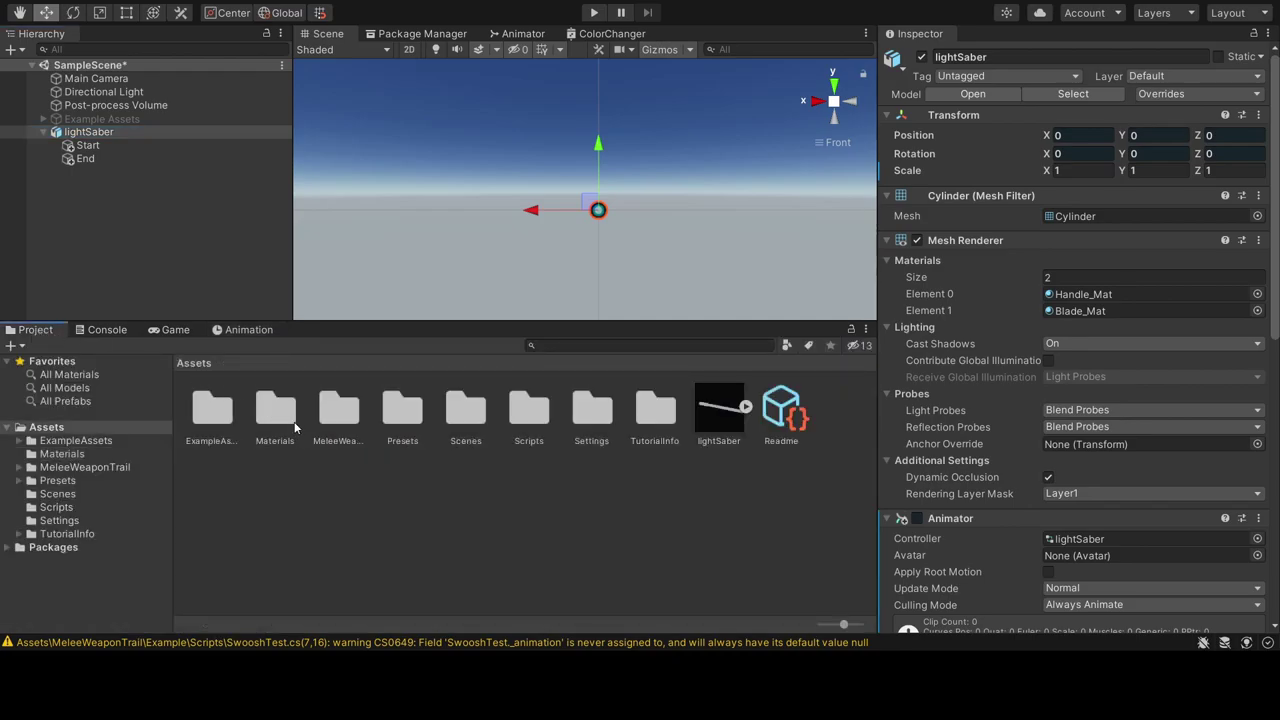
click(349, 404)
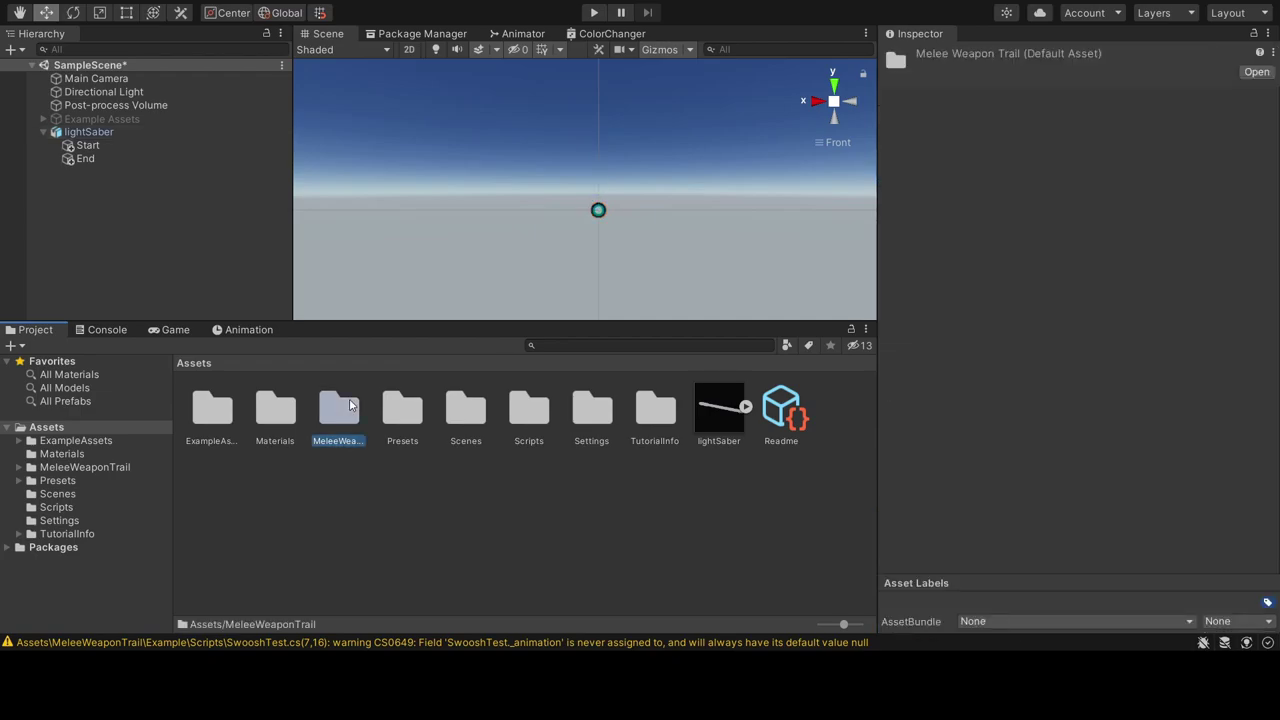
double_click(347, 418)
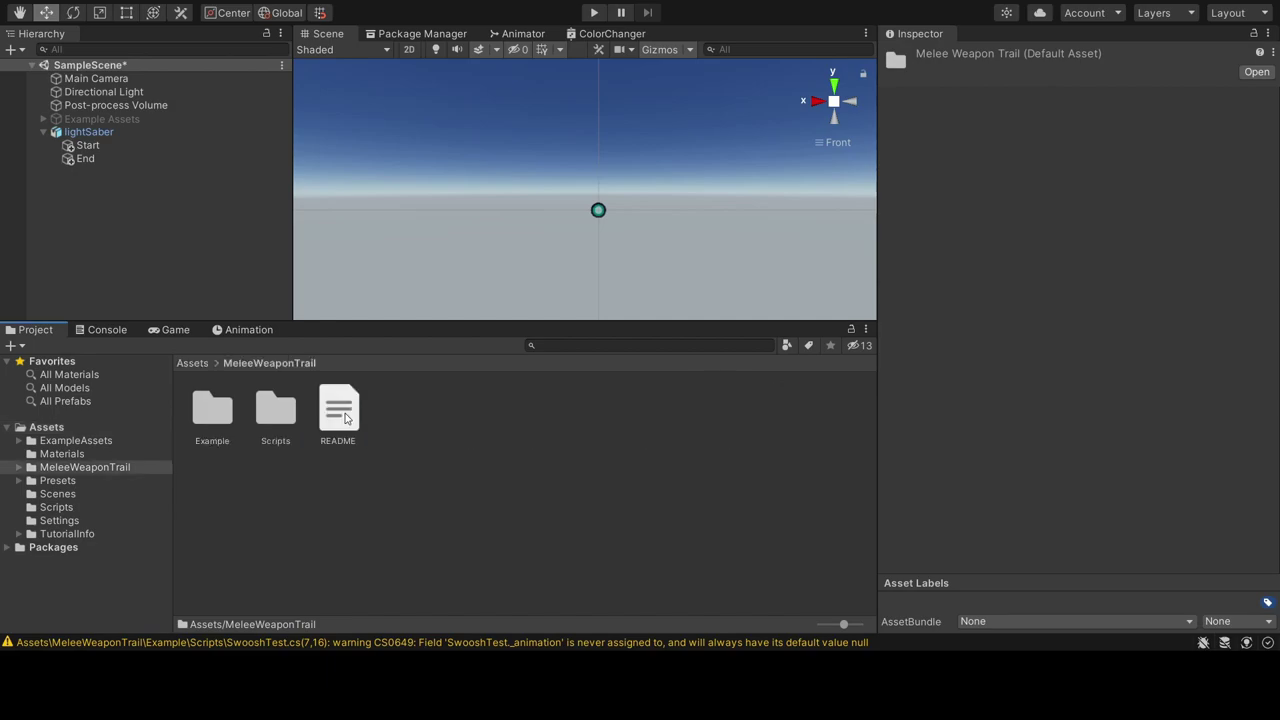
double_click(285, 418)
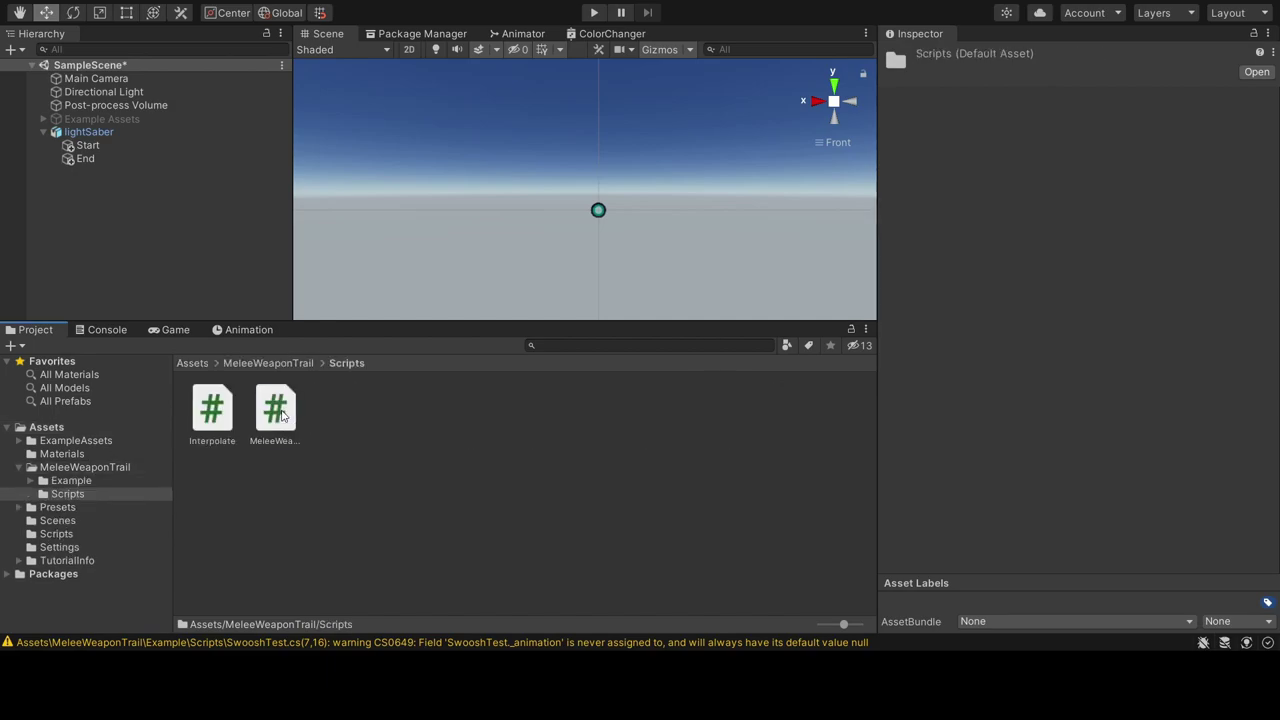
click(283, 417)
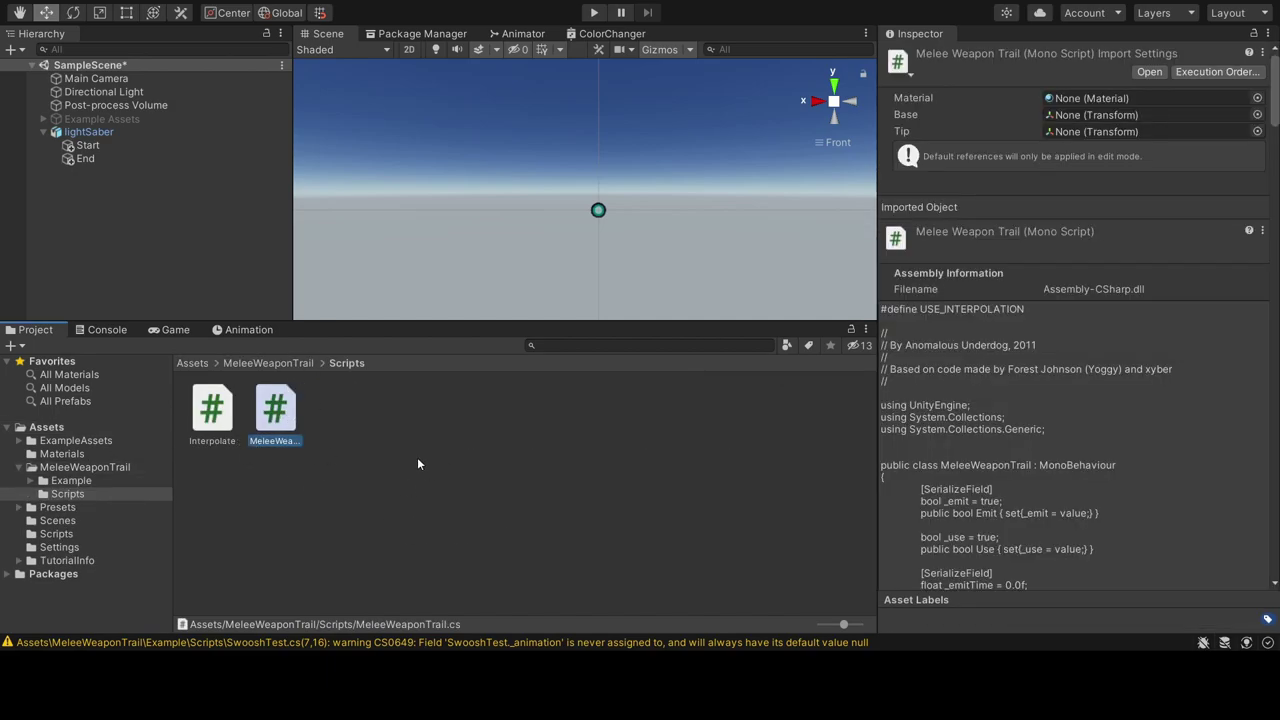
click(88, 133)
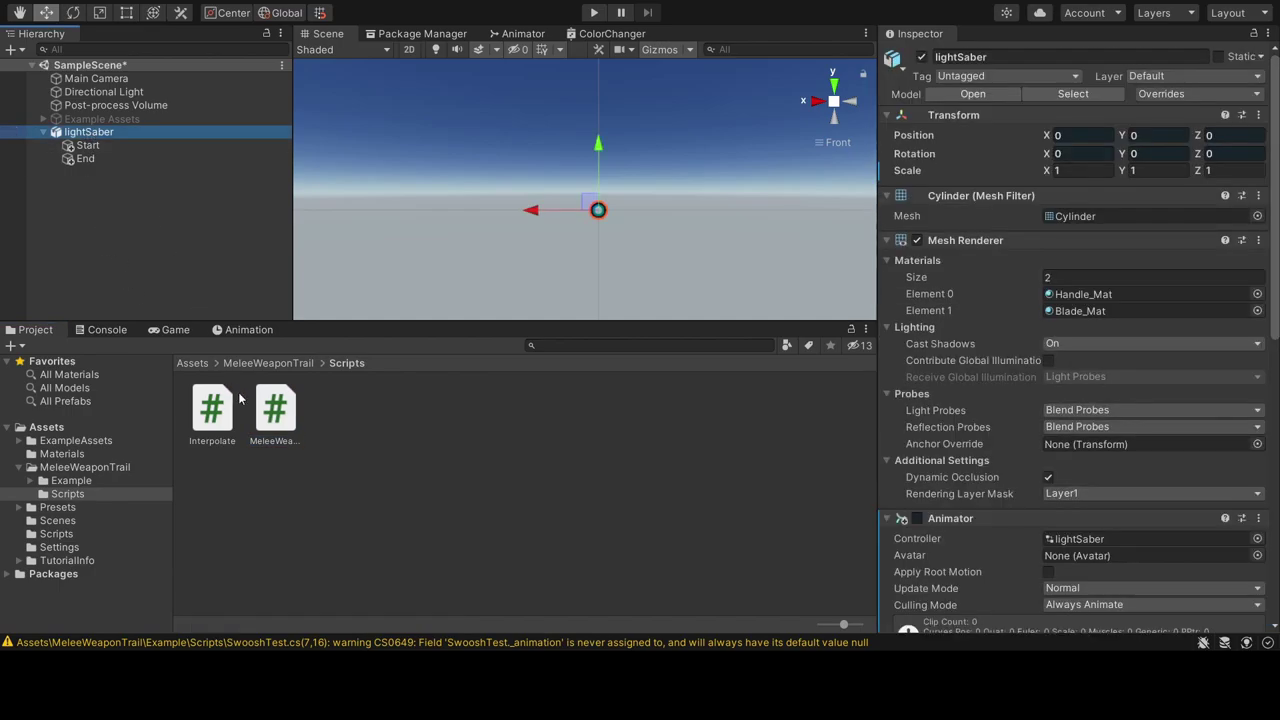
drag(275, 410, 90, 136)
scroll(1145, 288, down, 10)
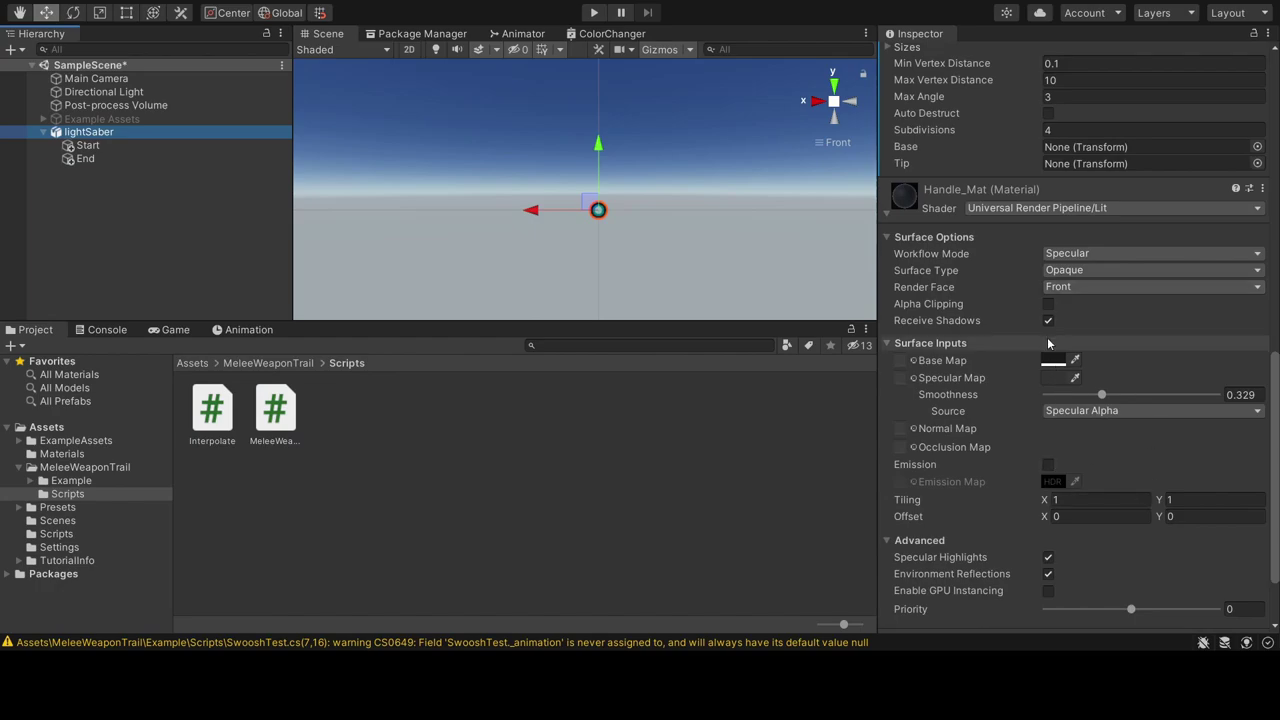
click(886, 213)
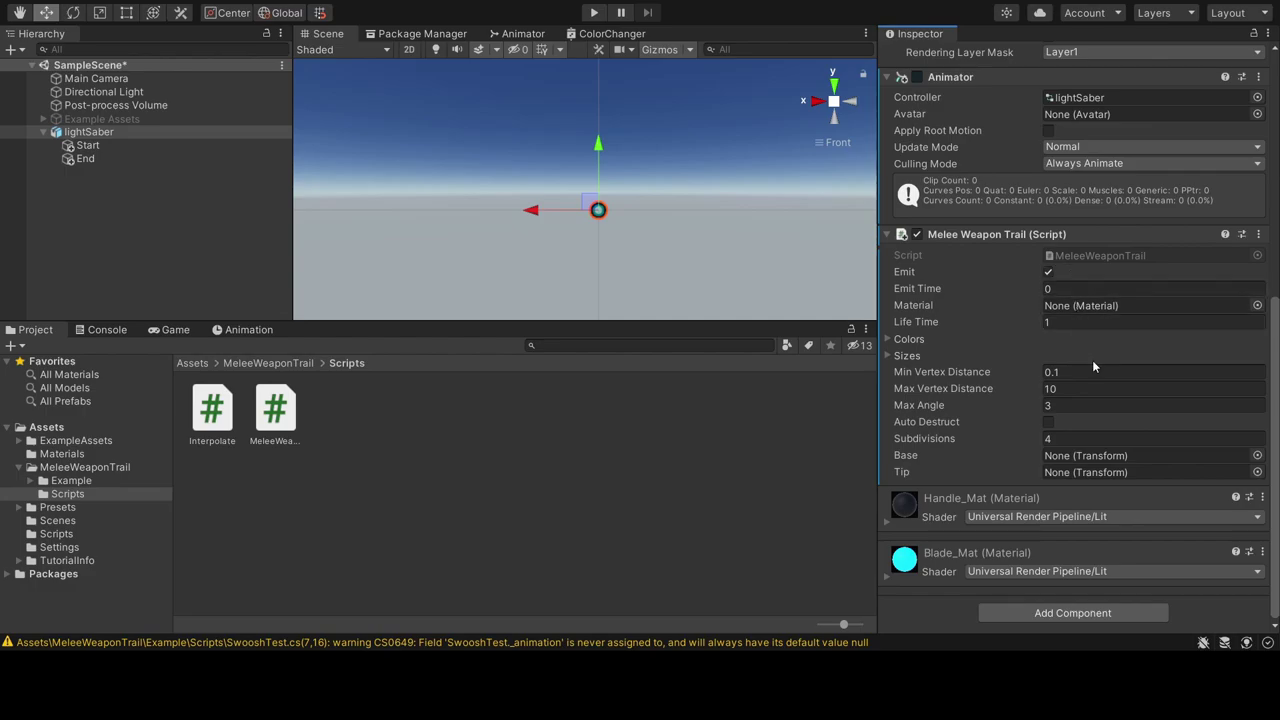
click(192, 363)
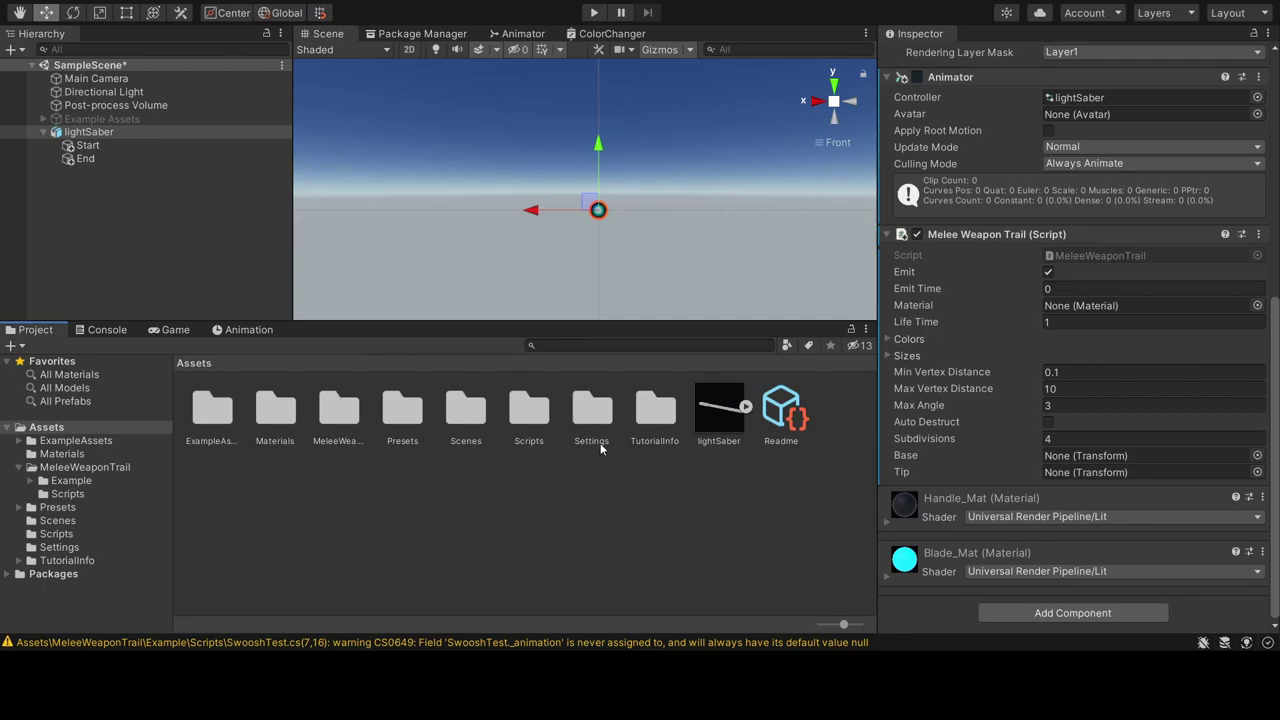
- Create a new material named Trail in the Materials folder
double_click(281, 413)
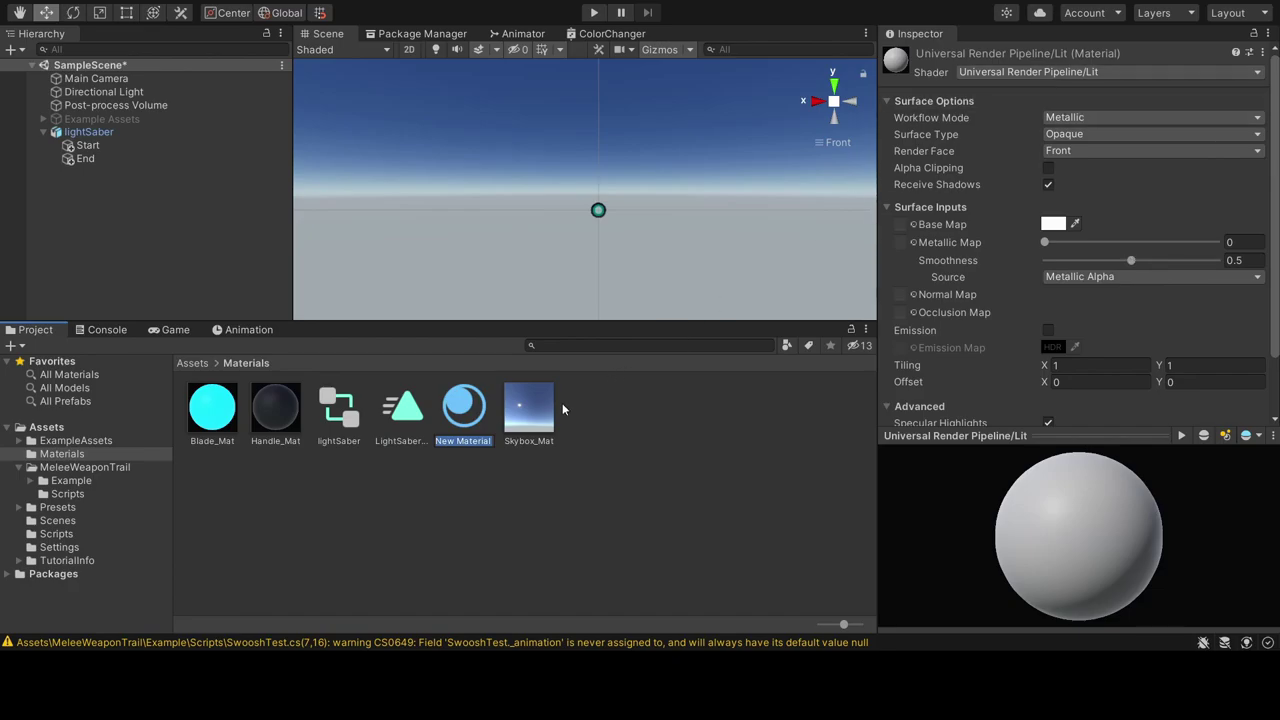
text(Tra)
text(il)
key(Return)
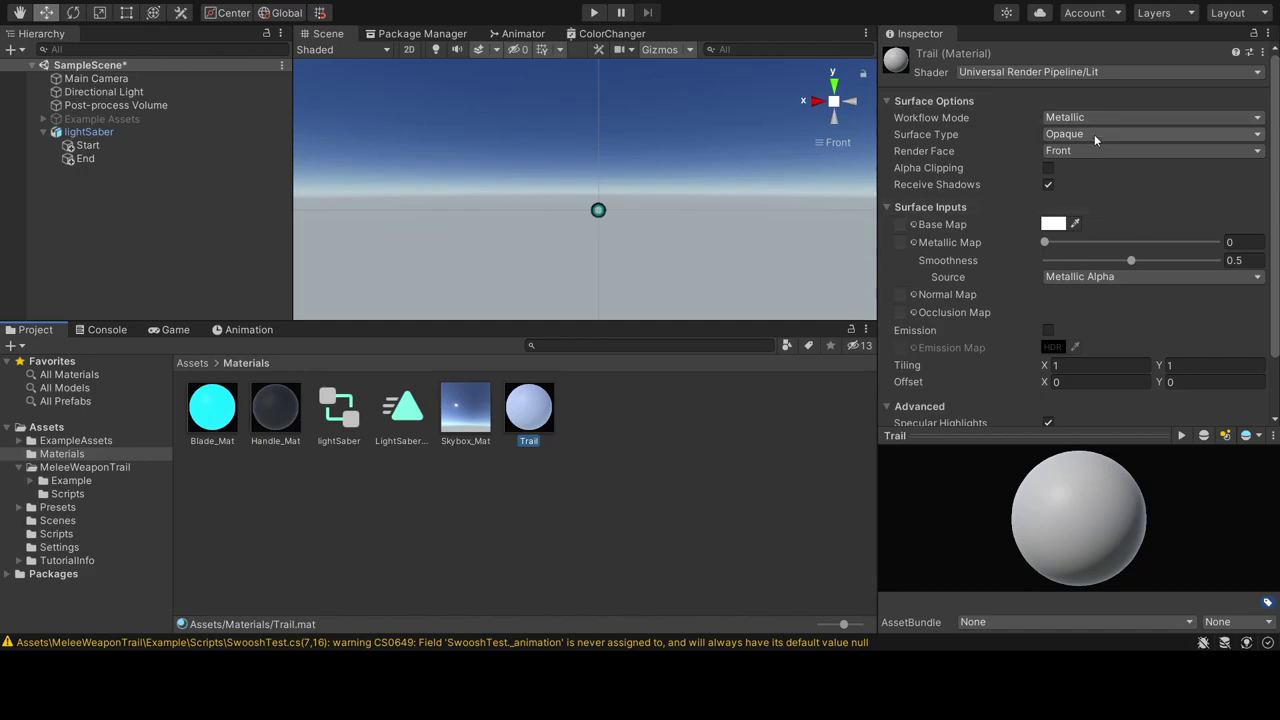
- Make the Trail material transparent with a cyan base colour and cyan emission
click(1103, 170)
scroll(1147, 343, down, 2)
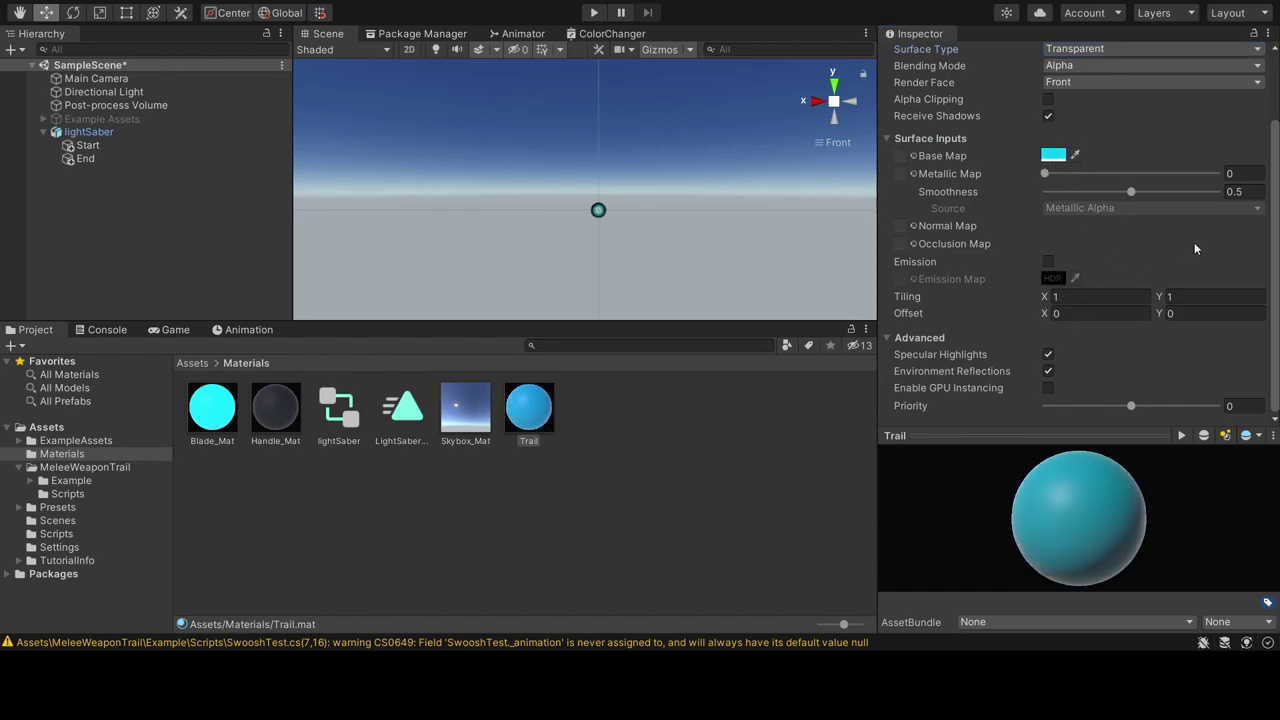
click(1225, 150)
click(1047, 262)
click(1073, 278)
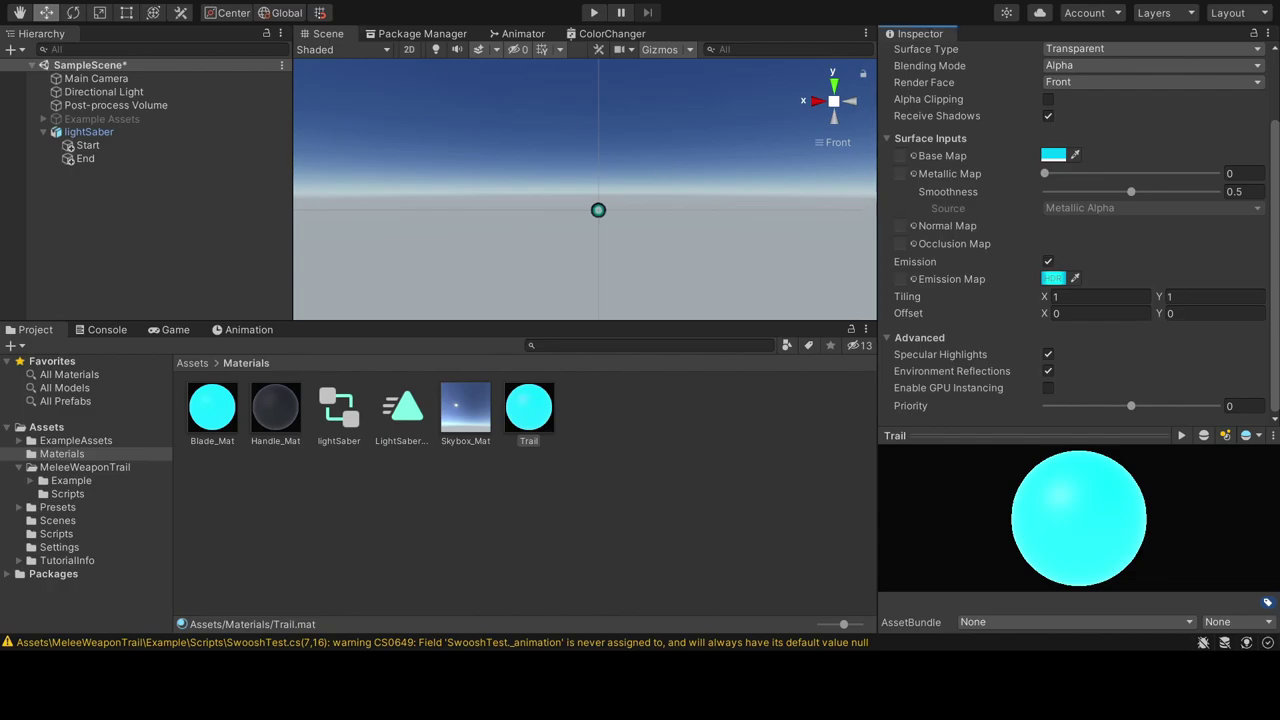
click(88, 132)
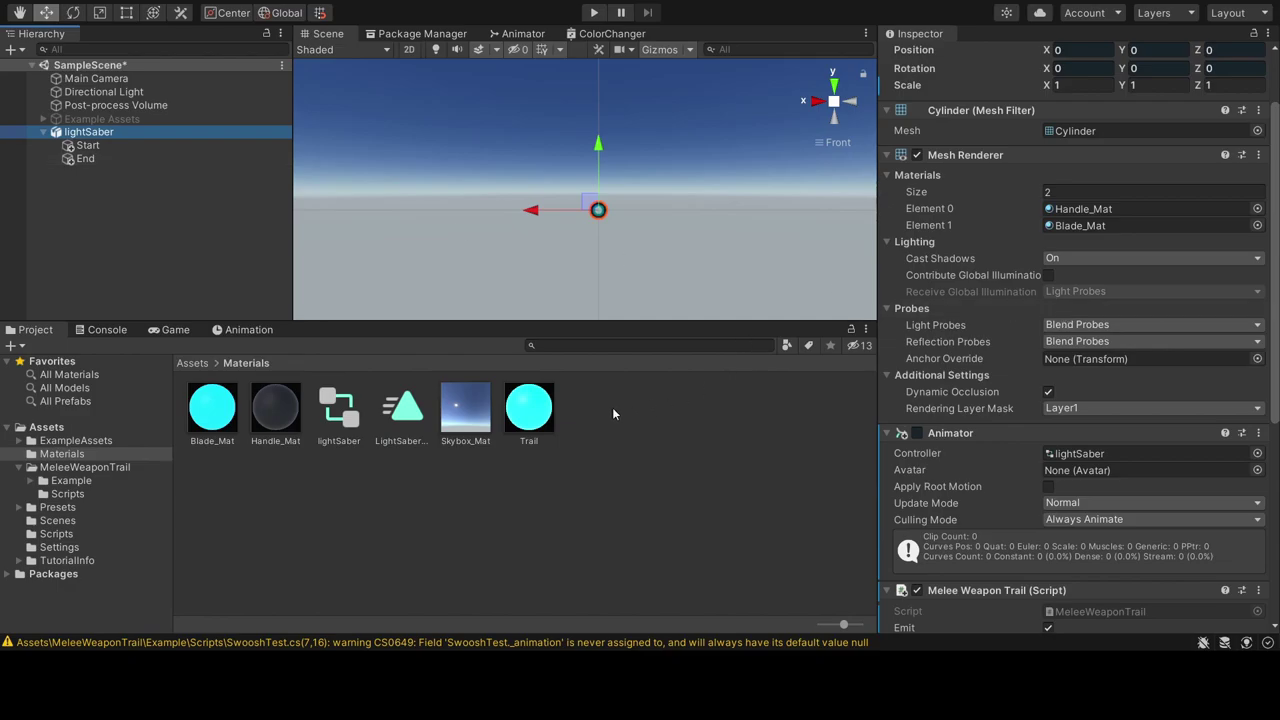
- Give the weapon trail the Trail material, Emit Time 0, Life Time 0.5 and Auto Destruct on
scroll(1054, 436, down, 5)
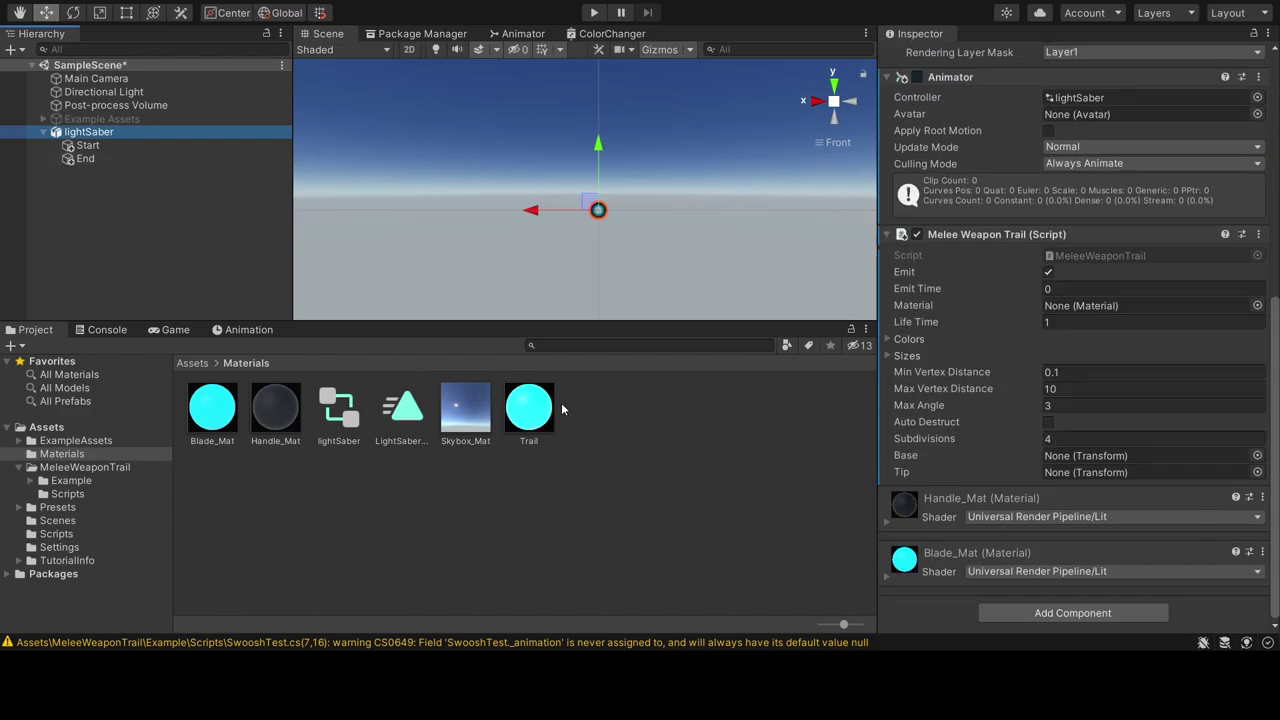
drag(529, 408, 1060, 310)
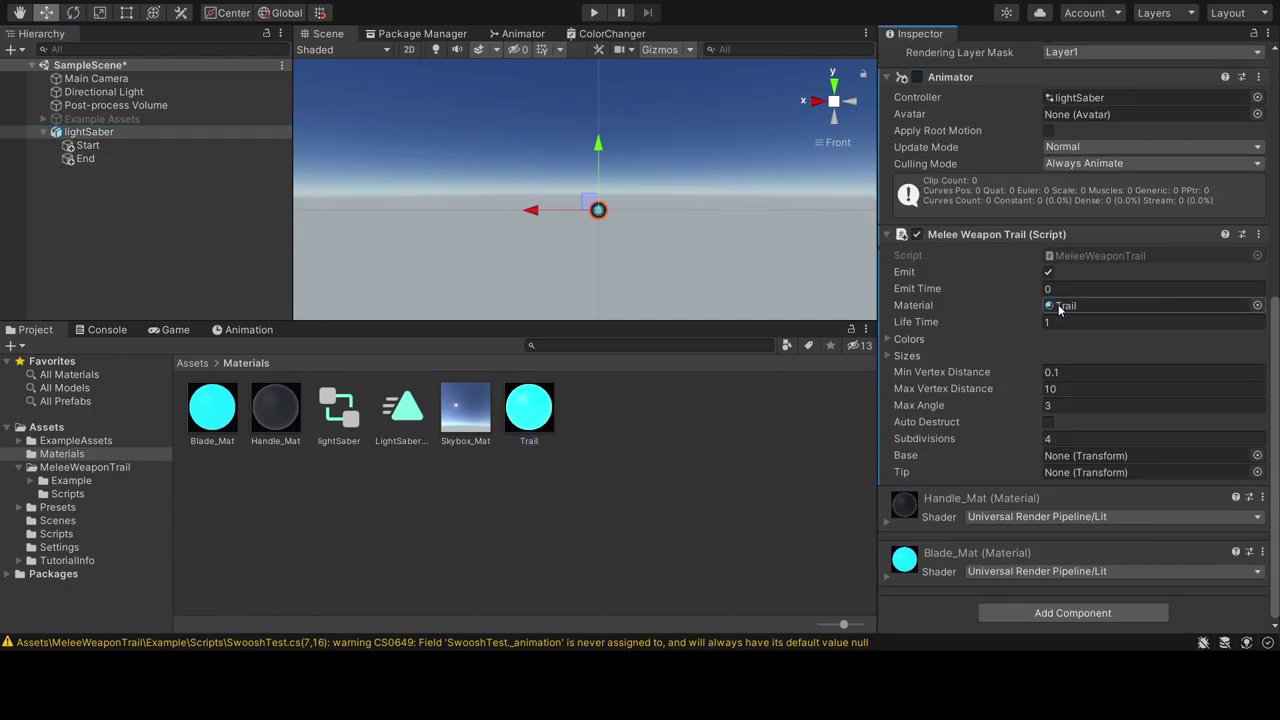
click(1048, 289)
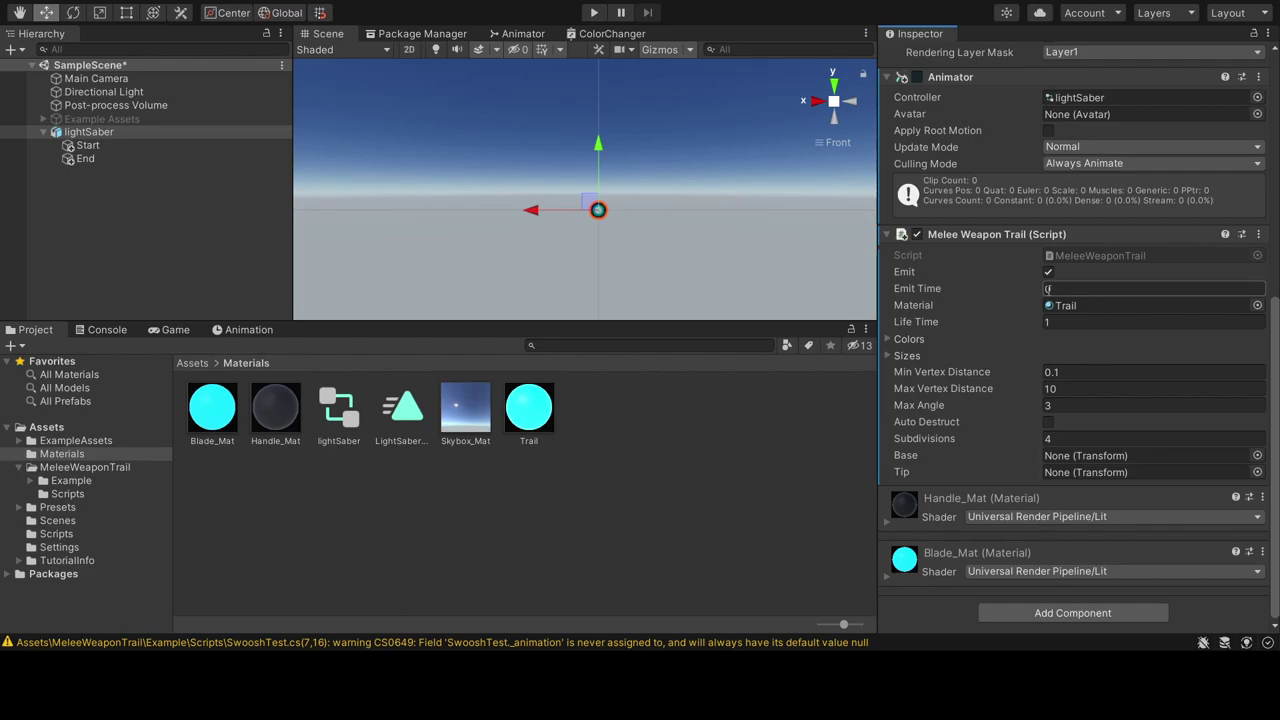
key(Return)
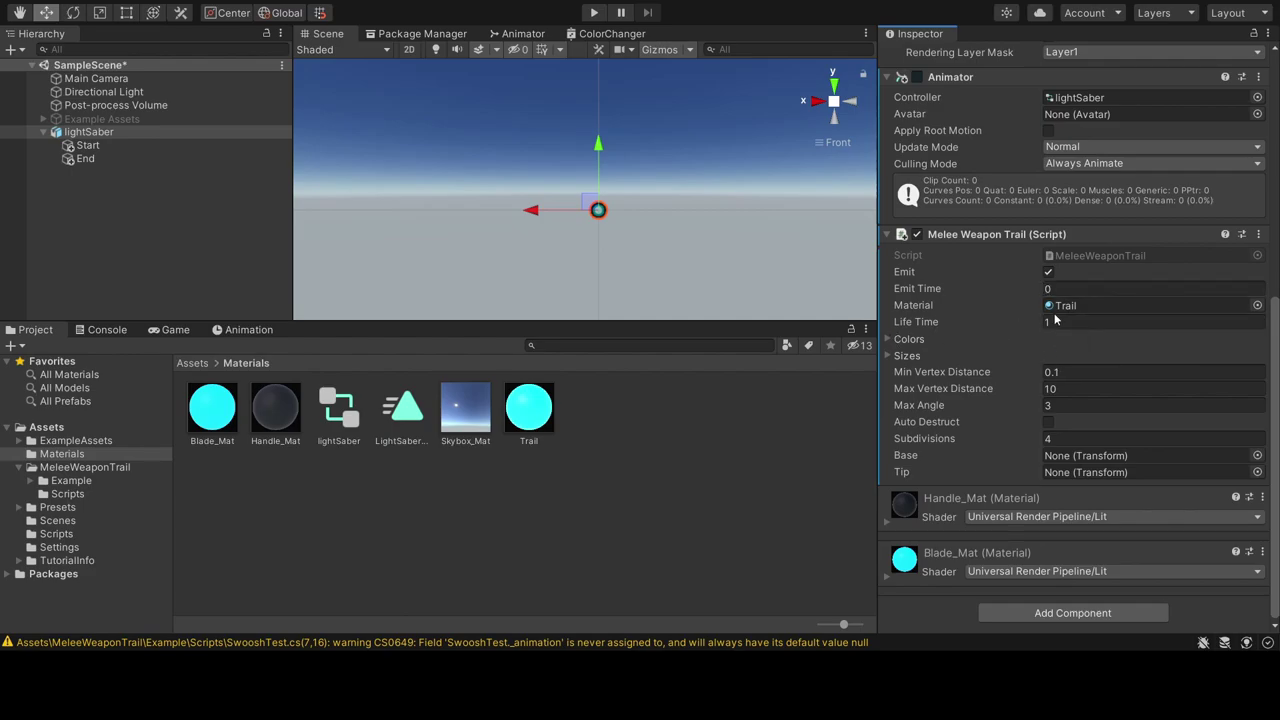
click(1058, 321)
click(1058, 321)
text(0.5)
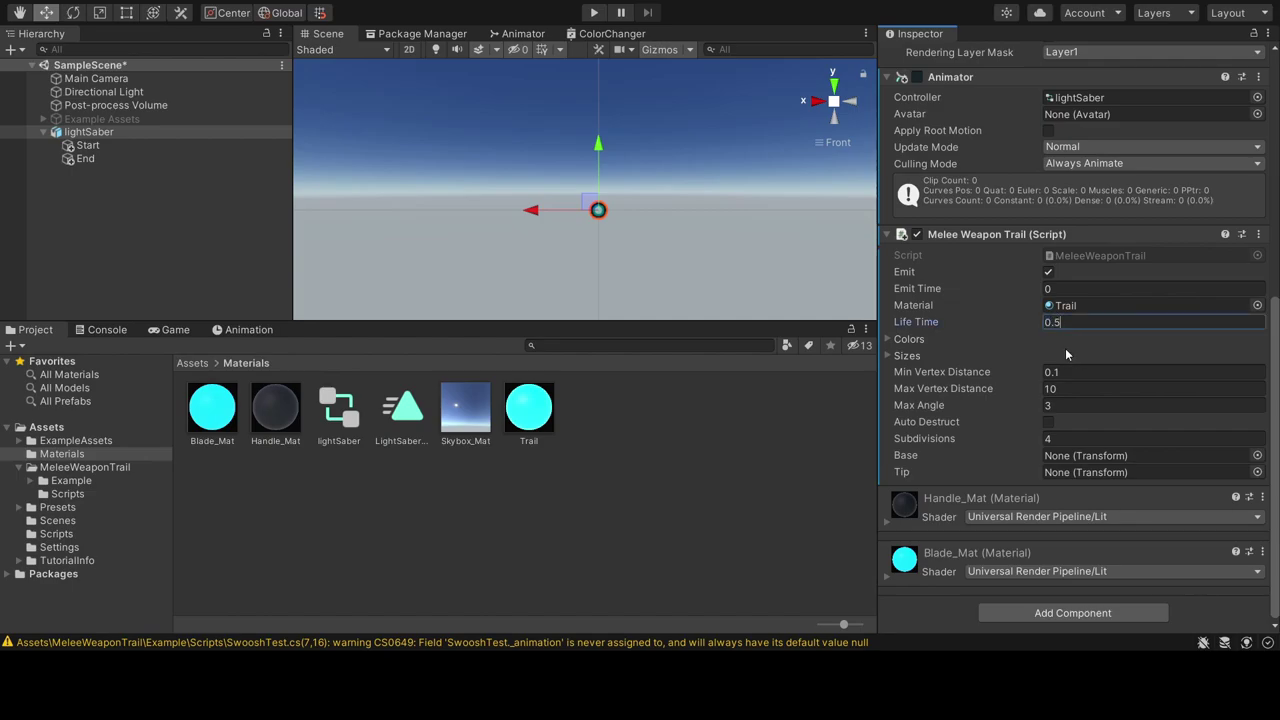
click(1048, 422)
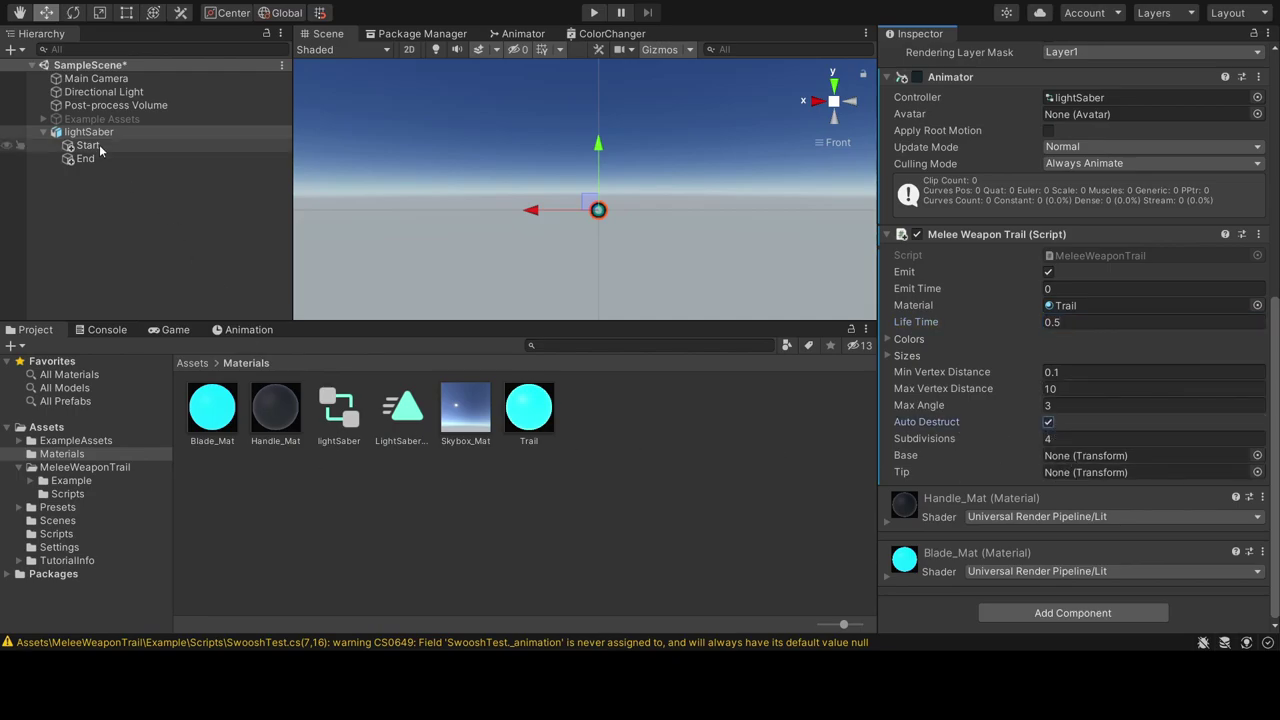
- Assign the Start object as the trail's Base and End as its Tip
drag(88, 145, 1052, 460)
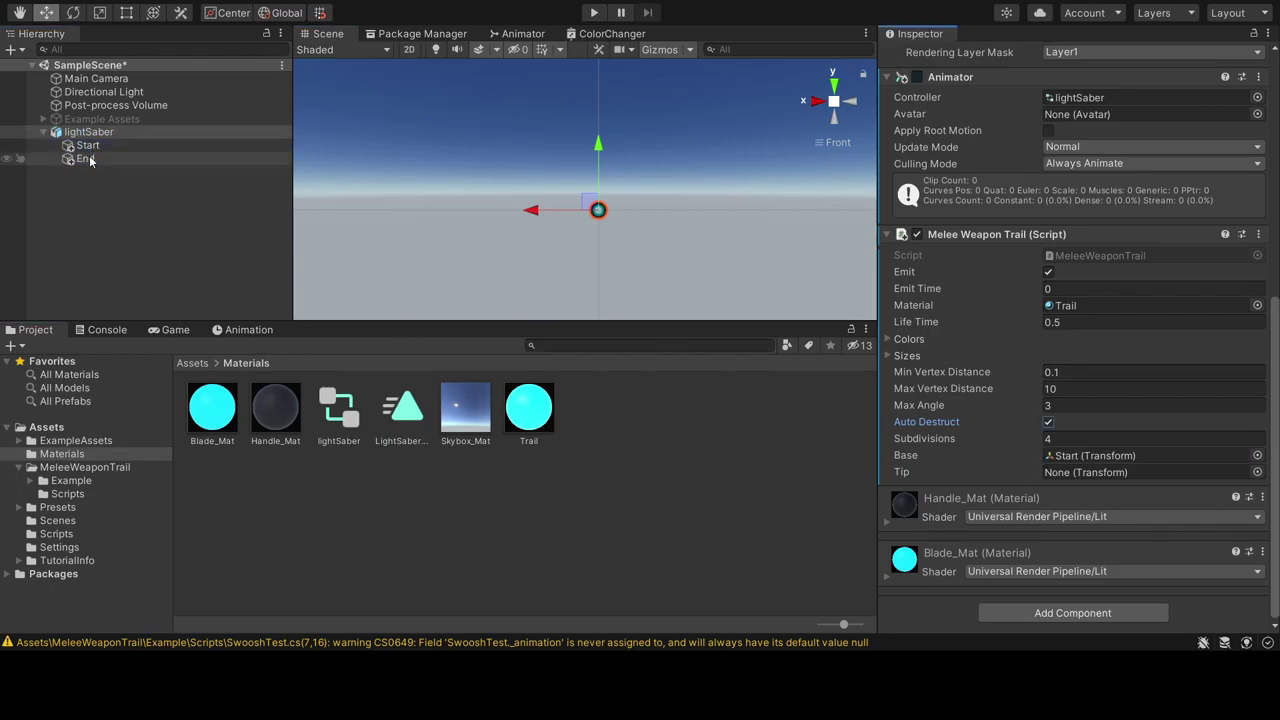
drag(72, 160, 1078, 480)
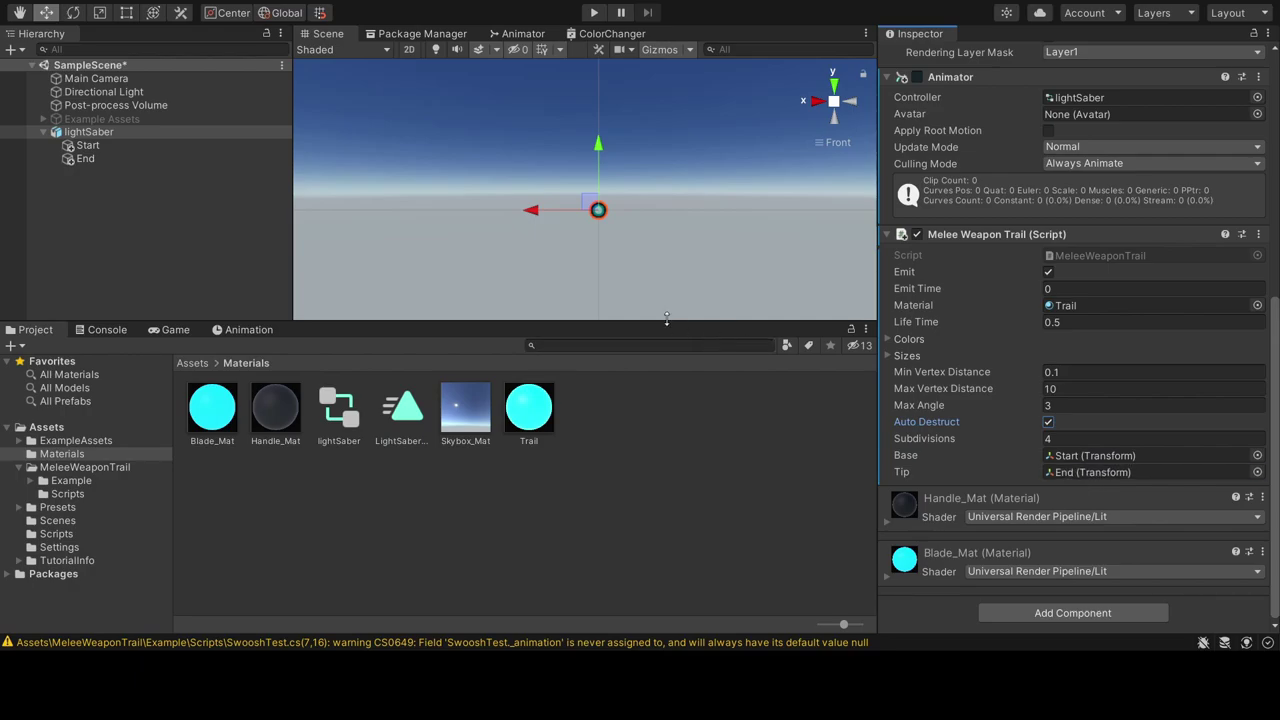
click(244, 330)
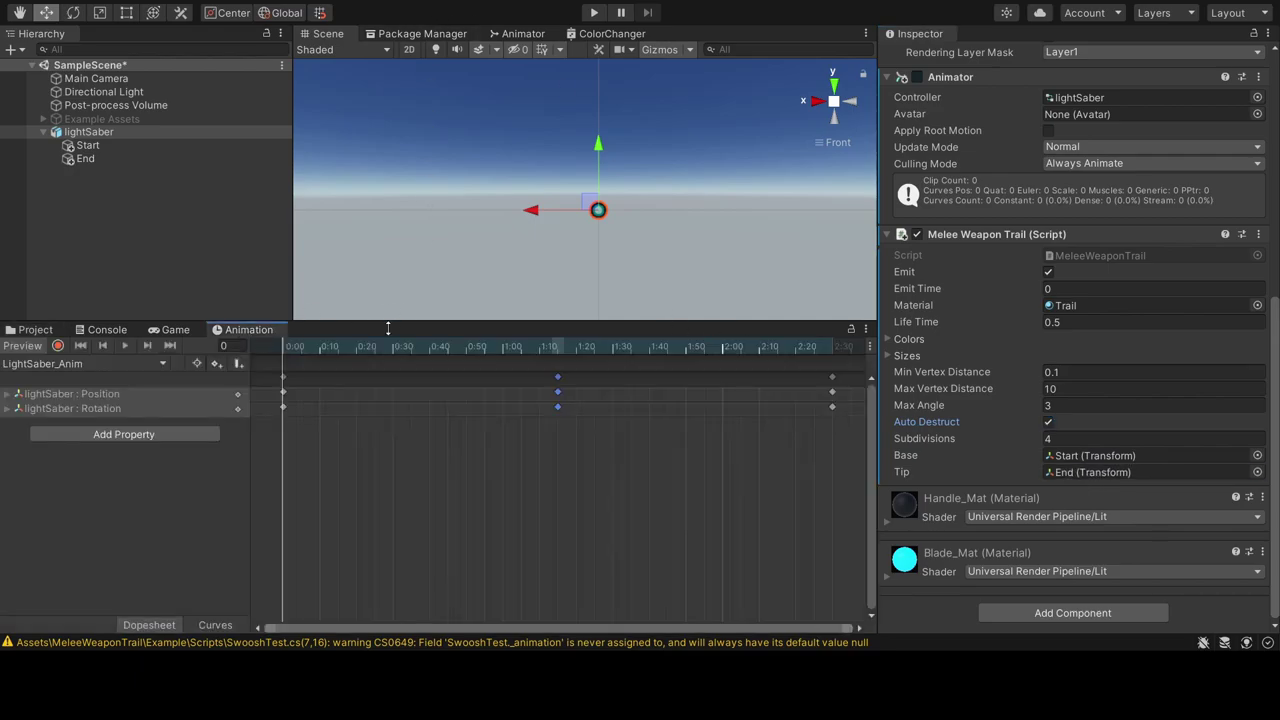
- Play-test the saber swing, then set Emit Time 0.27 and Min Vertex Distance 0.65 and replay
click(594, 13)
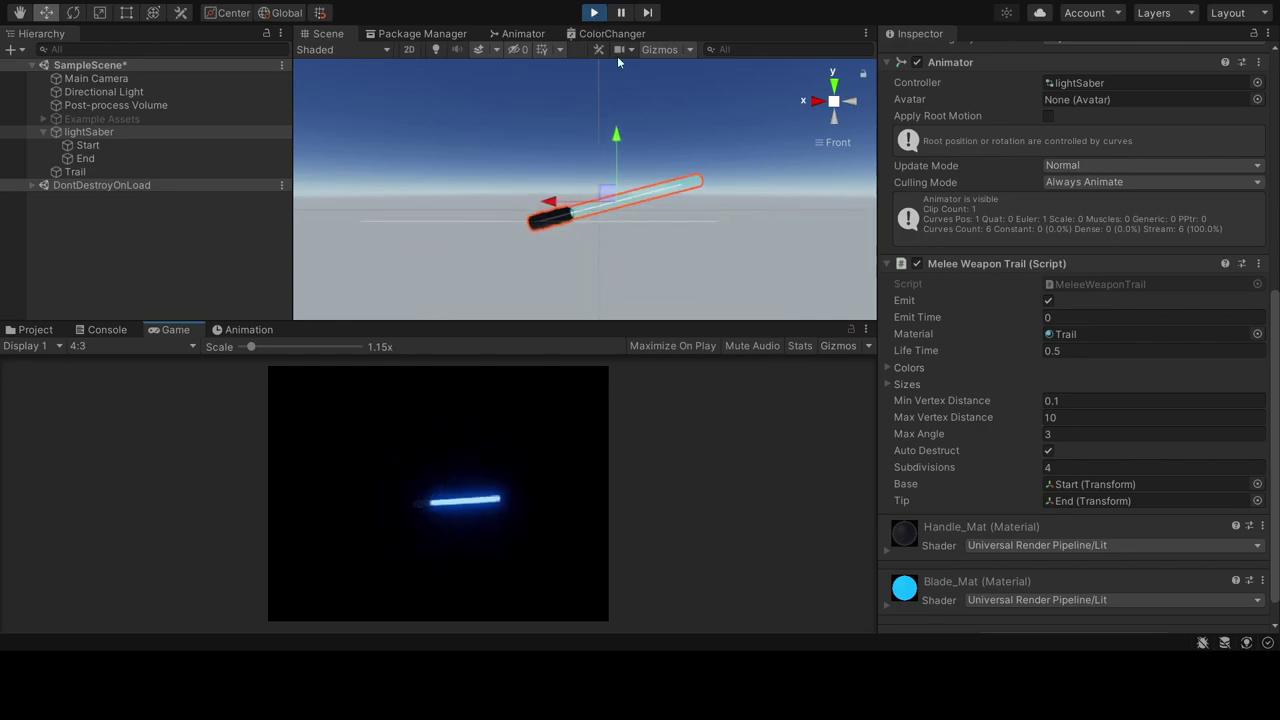
key(ctrl+p)
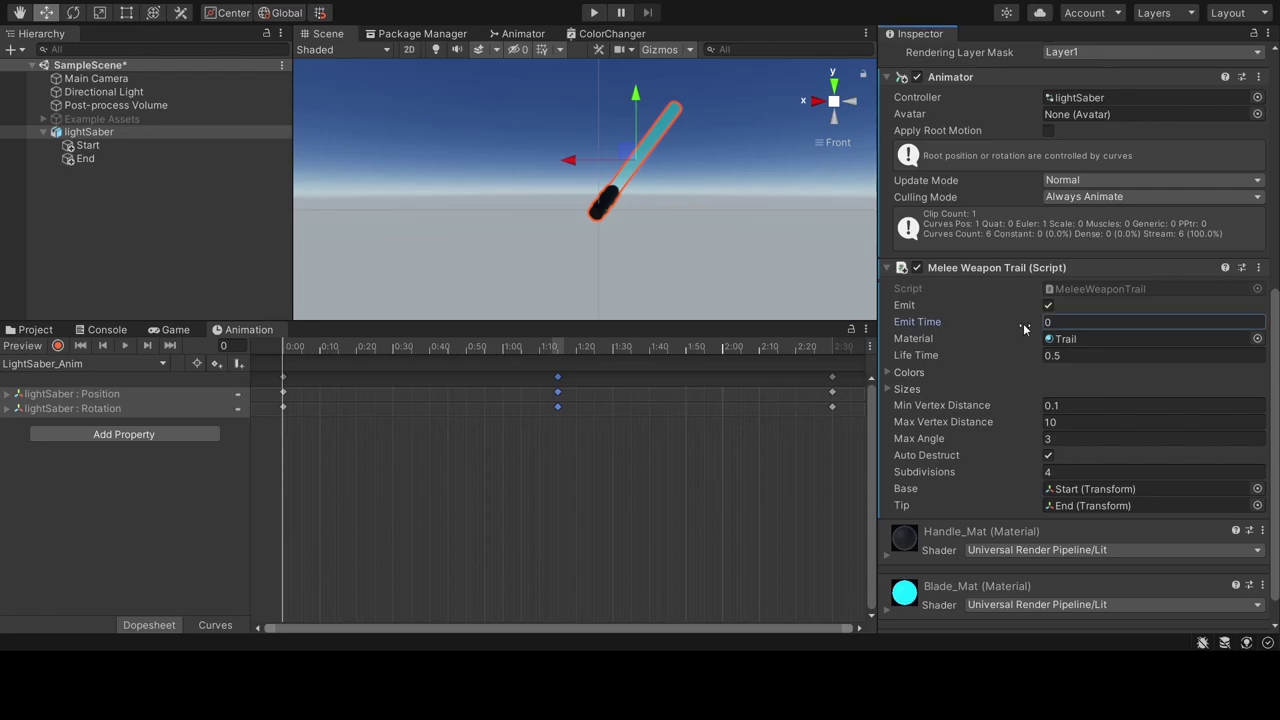
drag(1021, 324, 1031, 329)
drag(992, 409, 1011, 410)
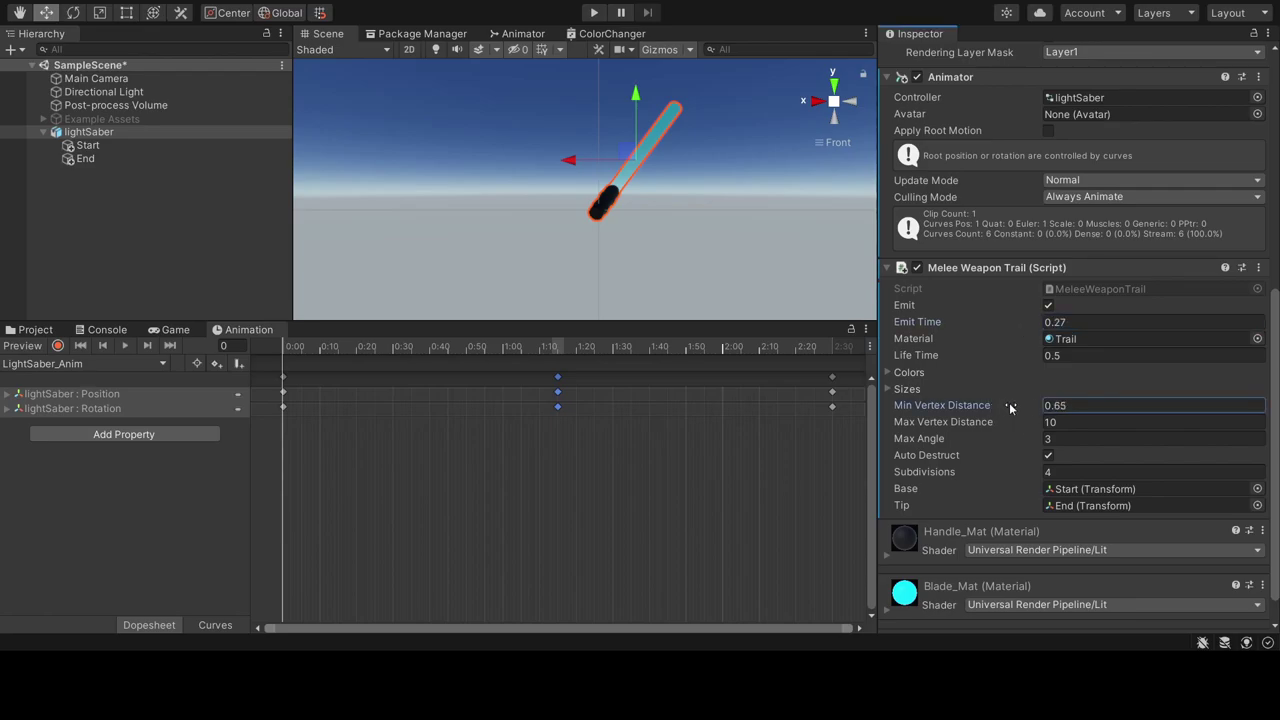
click(594, 13)
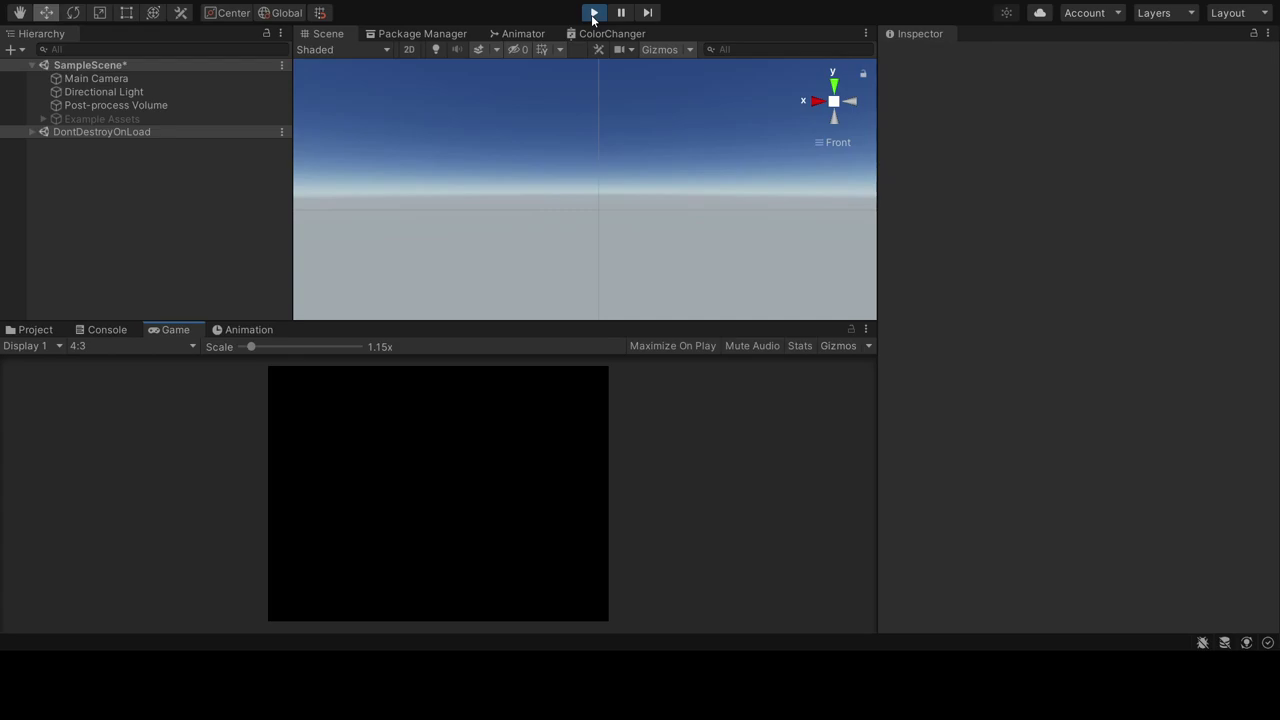
- Set the trail's Emit Time back to 0 and move the swing keyframes earlier so they end at 0:20
click(594, 13)
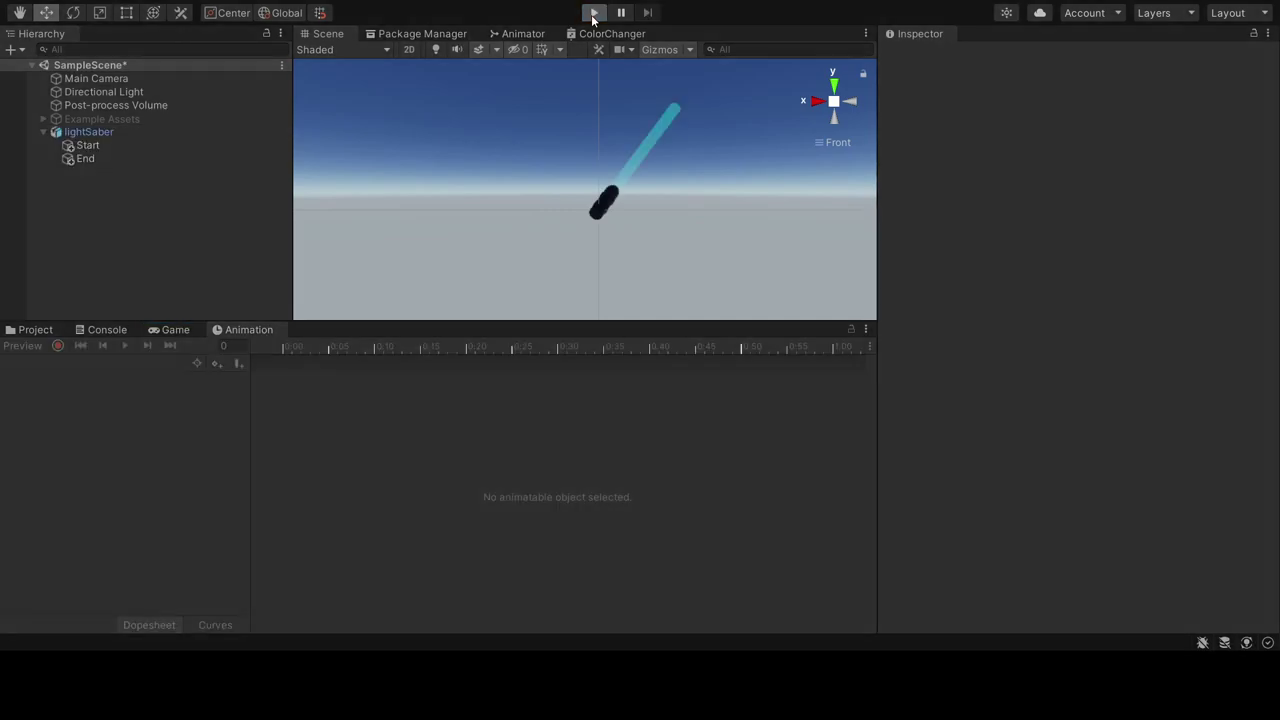
click(594, 13)
click(594, 13)
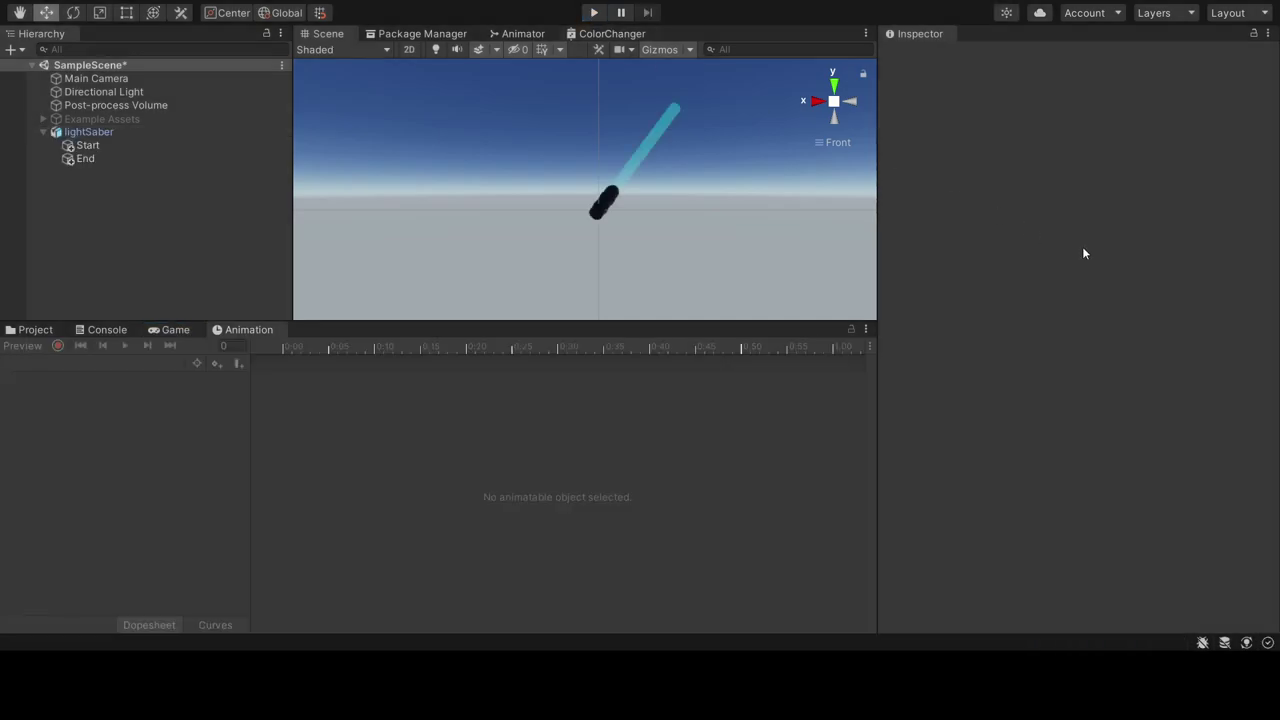
click(89, 132)
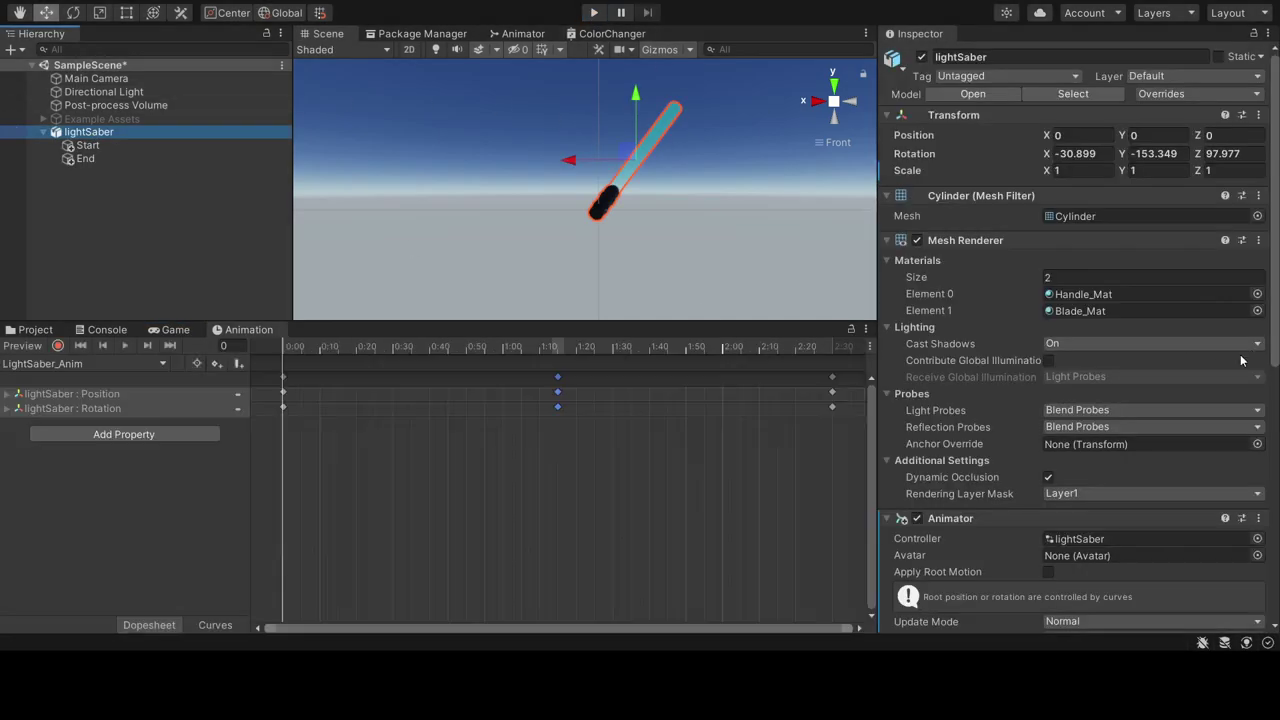
scroll(1112, 376, down, 5)
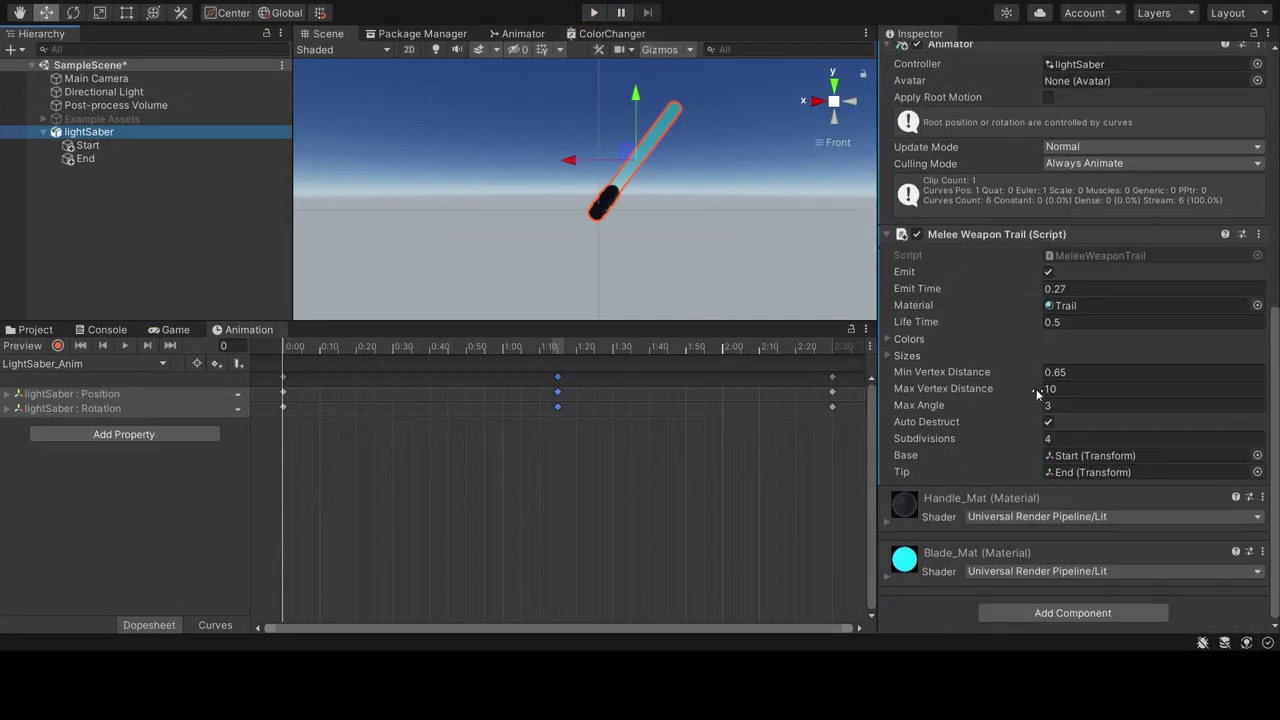
click(1071, 288)
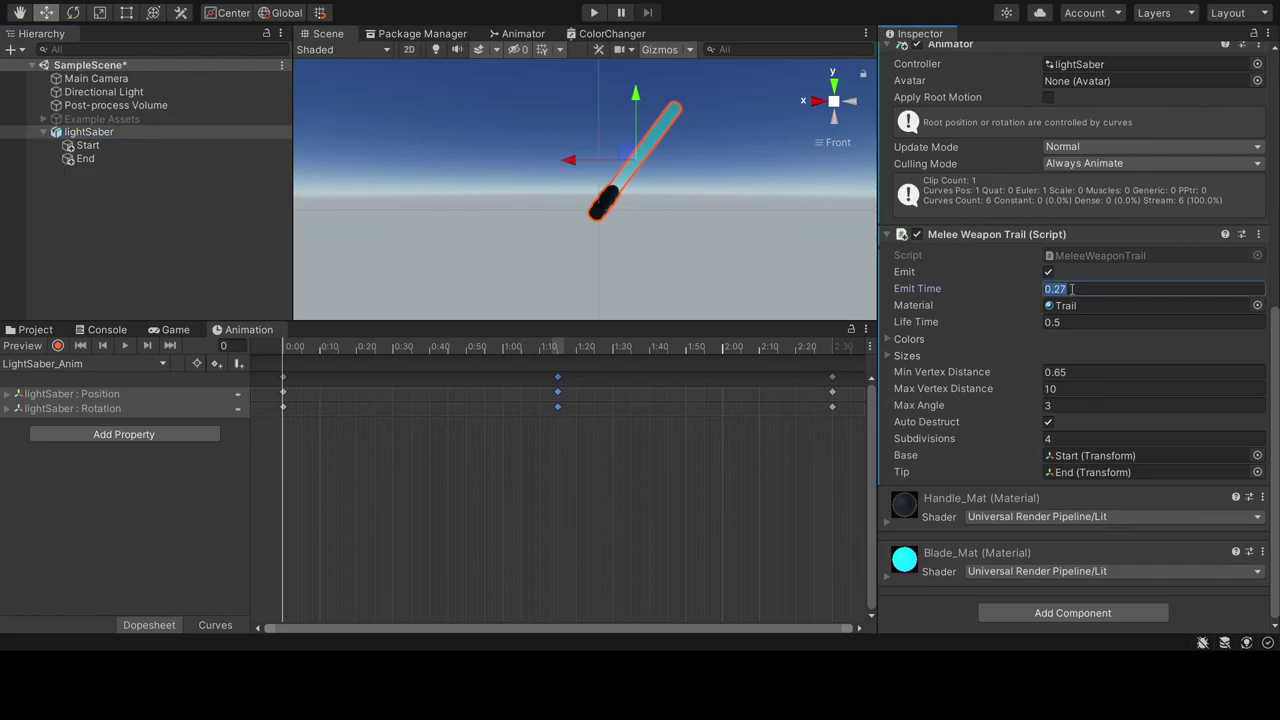
text(0)
drag(557, 380, 320, 380)
drag(832, 391, 360, 402)
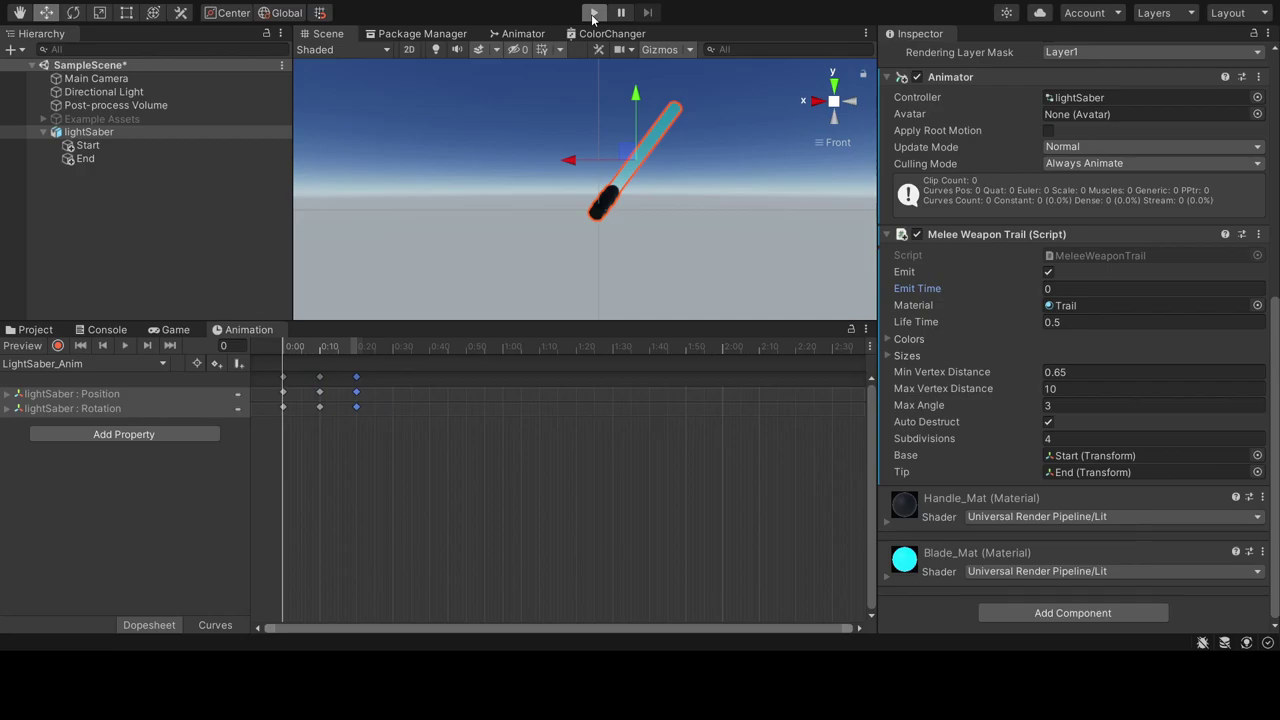
- Briefly test the faster swing, then set Min Vertex Distance to 1 and Life Time to 1
click(594, 15)
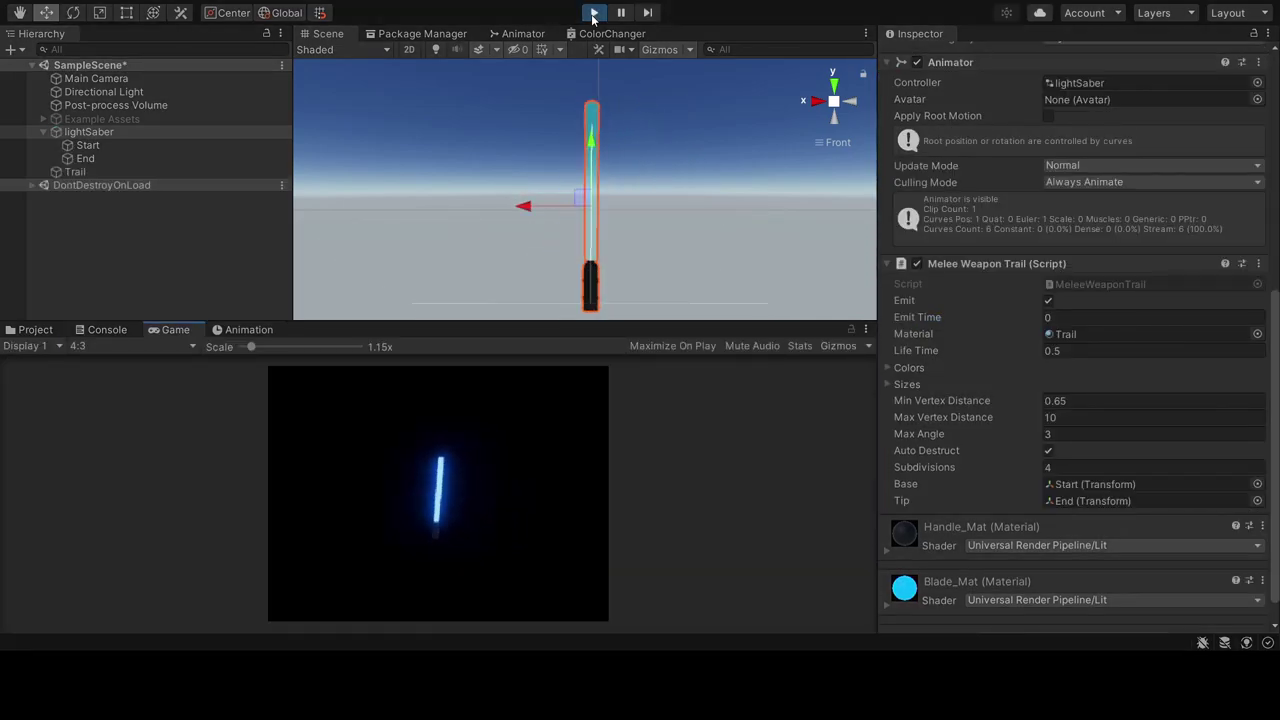
click(594, 15)
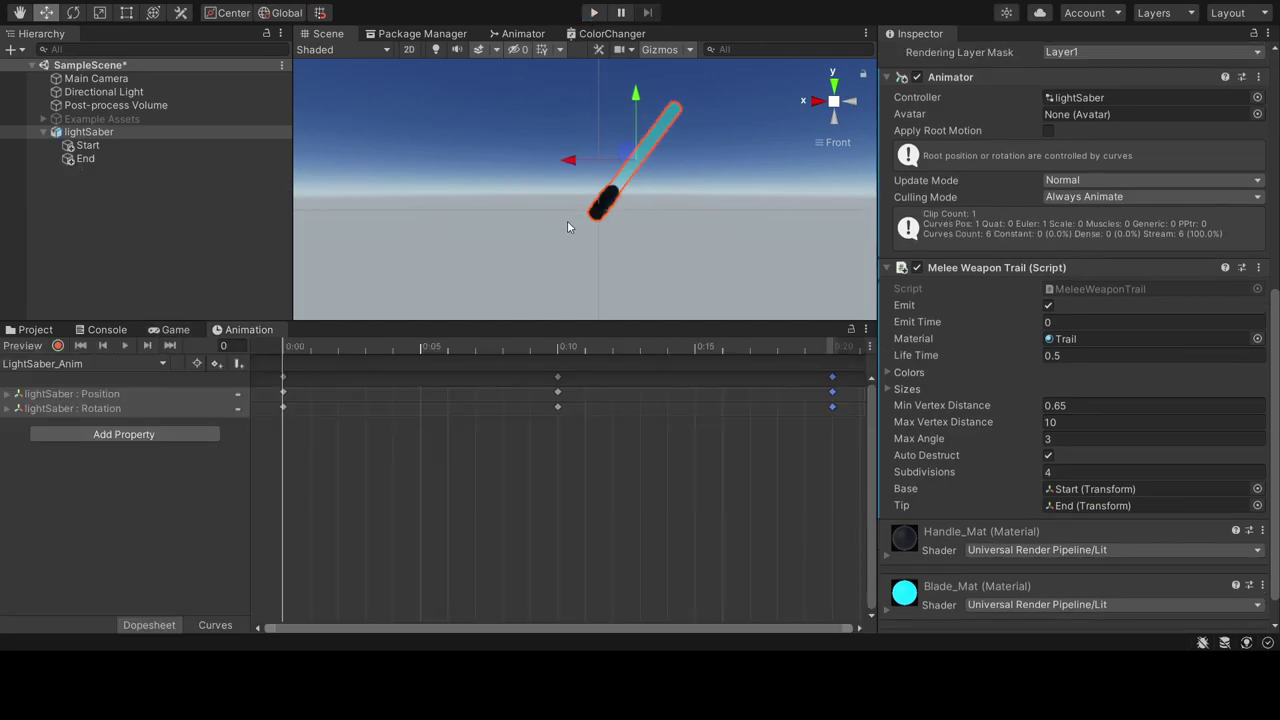
scroll(1082, 388, down, 1)
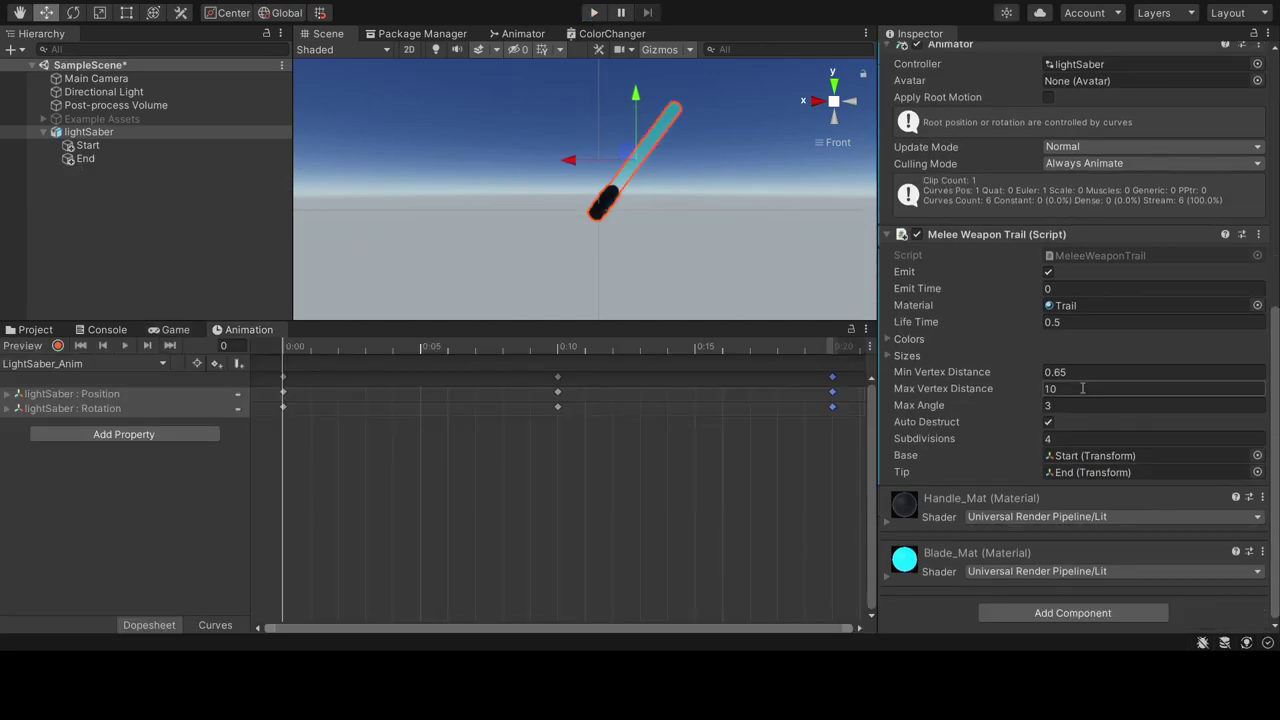
click(1070, 372)
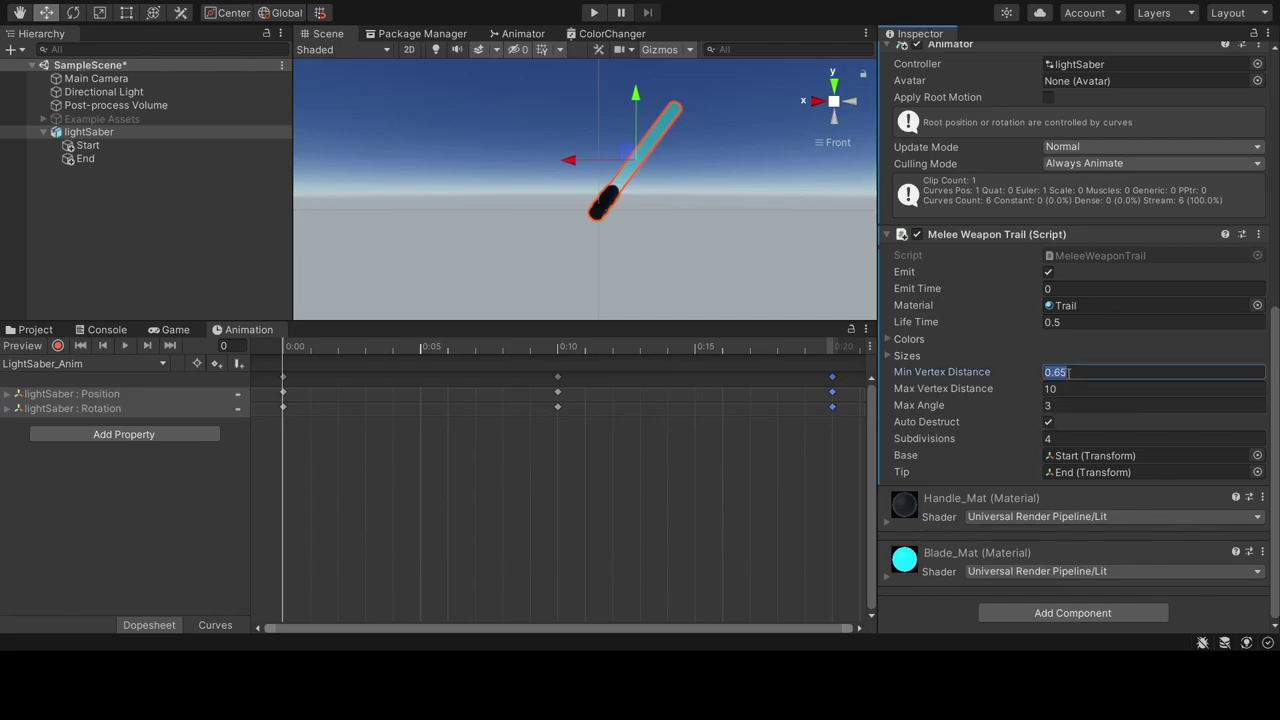
text(1)
click(1072, 322)
text(1)
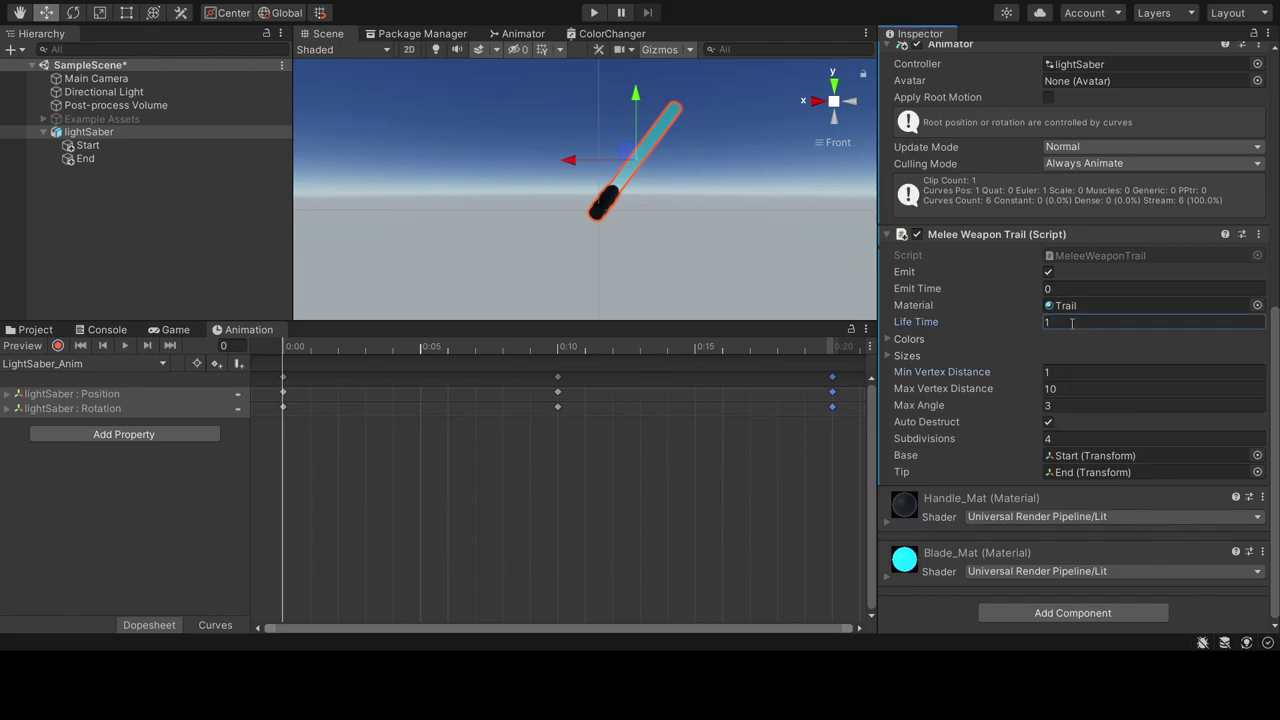
- Play-test the saber swing with the updated trail settings
click(594, 12)
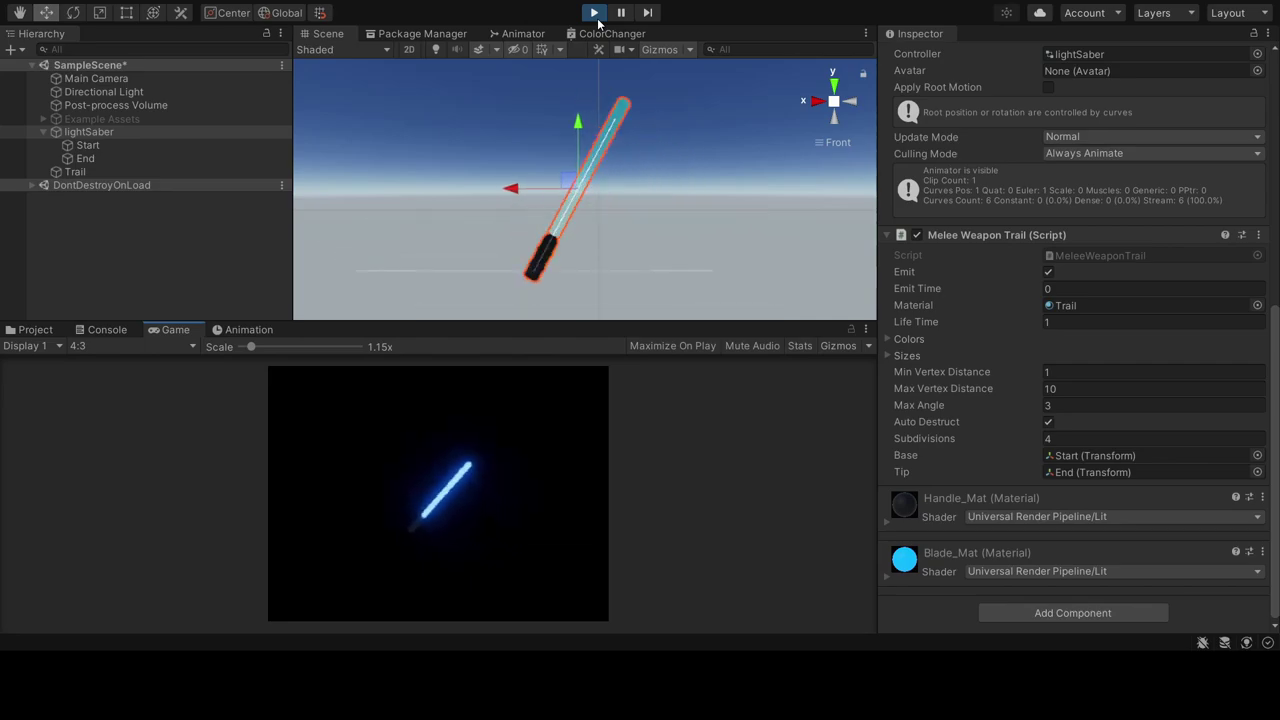
click(594, 13)
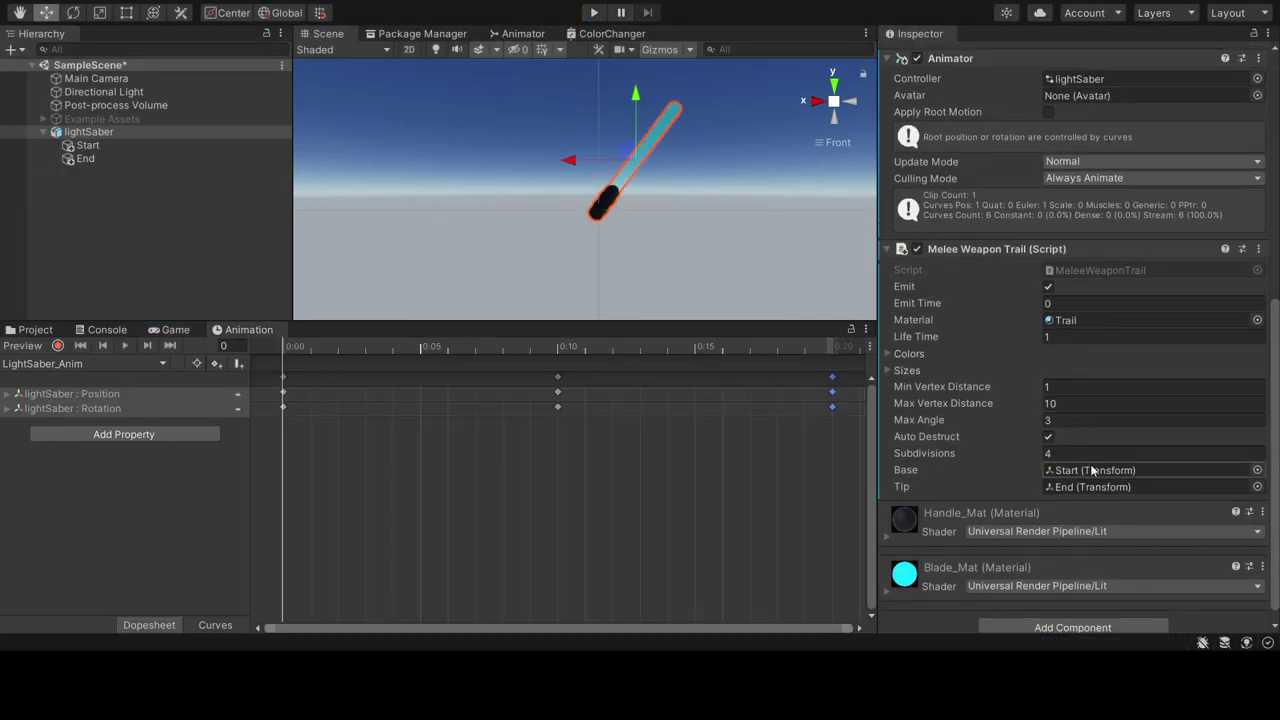
scroll(1092, 469, down, 1)
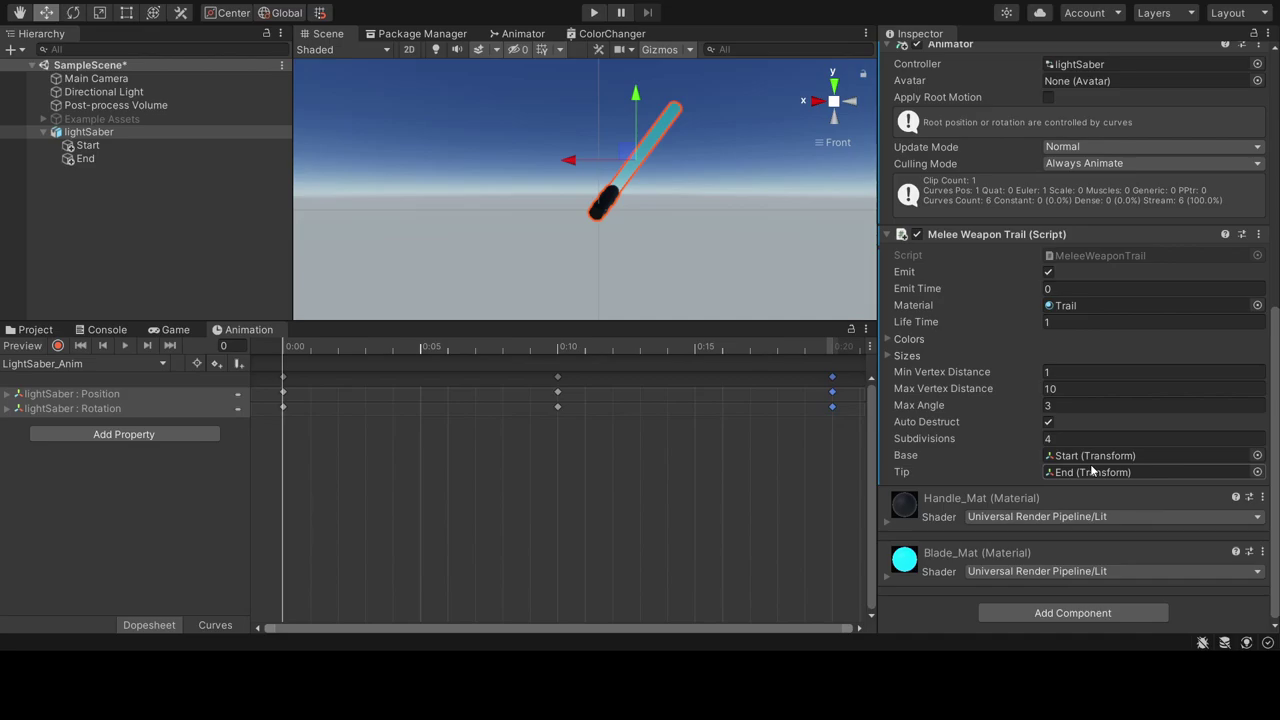
- Open MeleeWeaponTrail's example Prefabs folder and inspect SmoothOrb and the three Swoosh prefabs
click(36, 330)
click(193, 364)
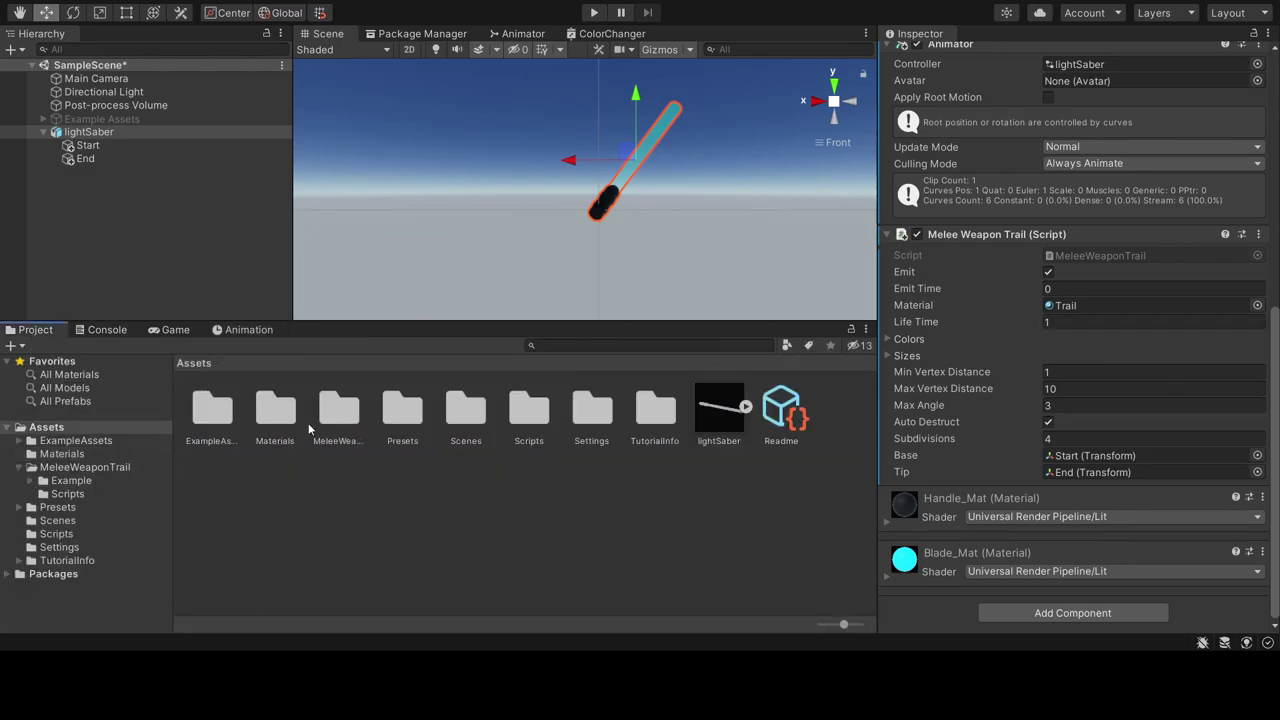
double_click(338, 420)
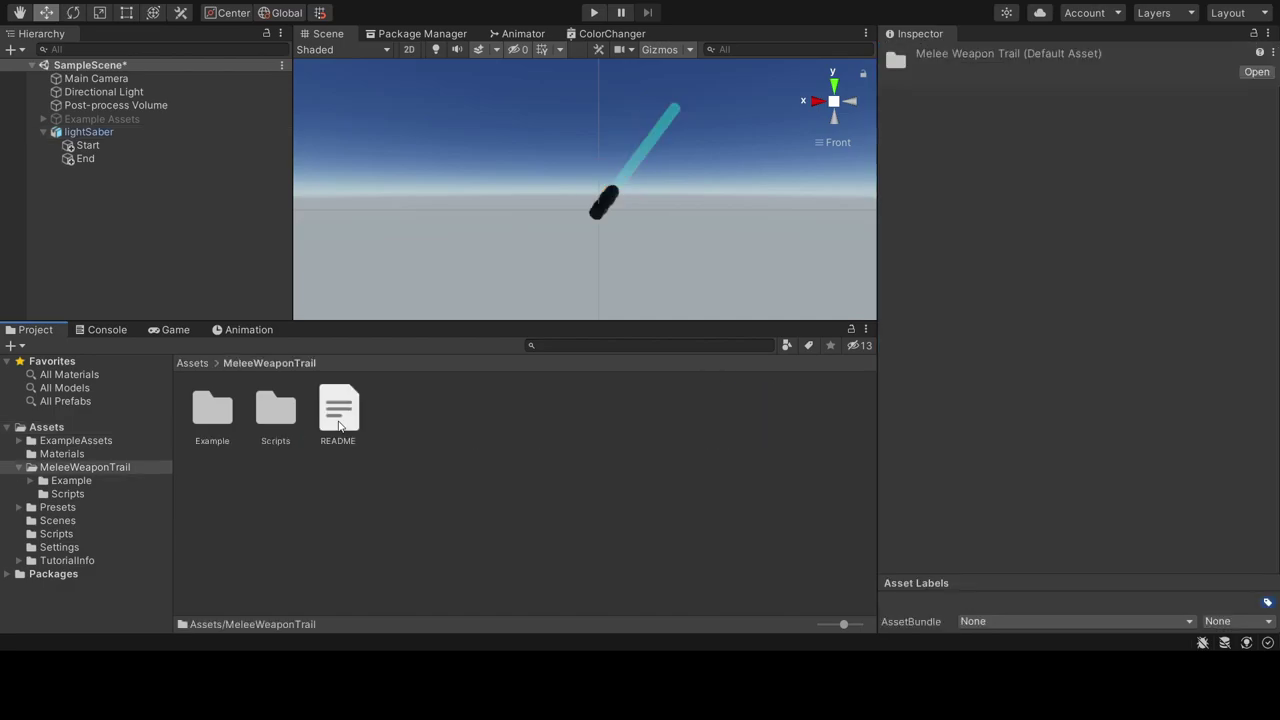
double_click(221, 421)
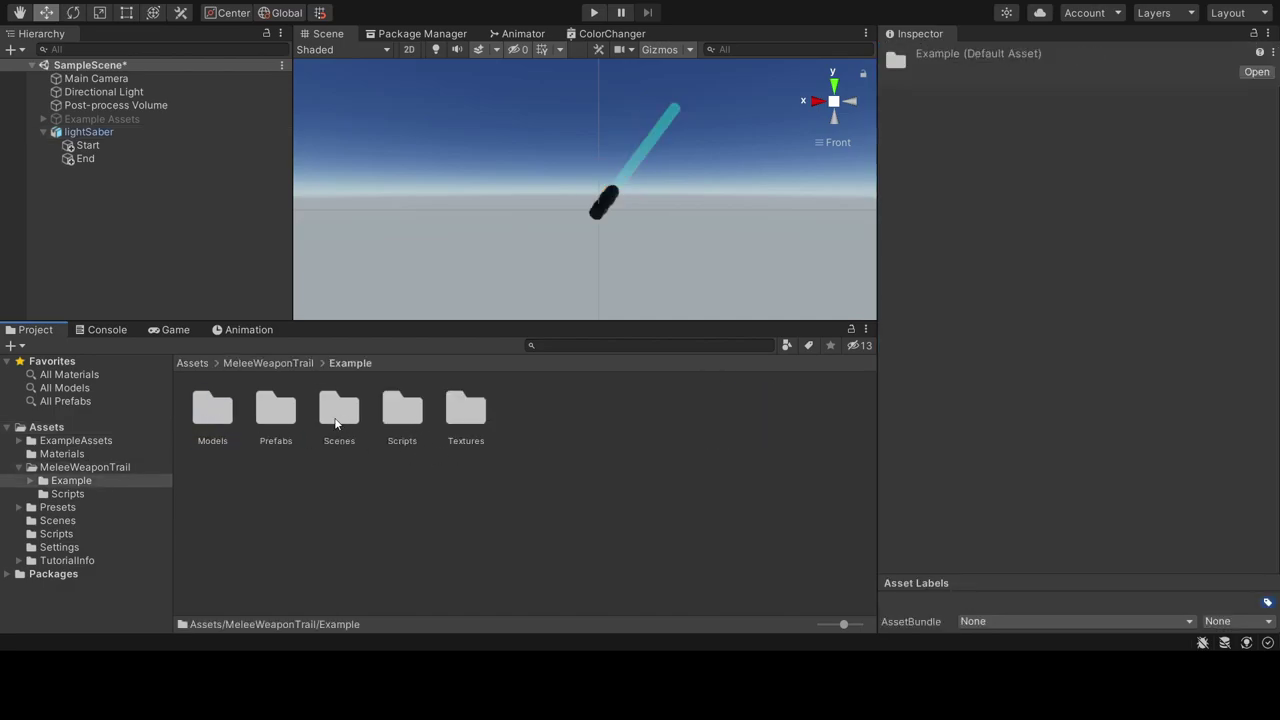
double_click(276, 416)
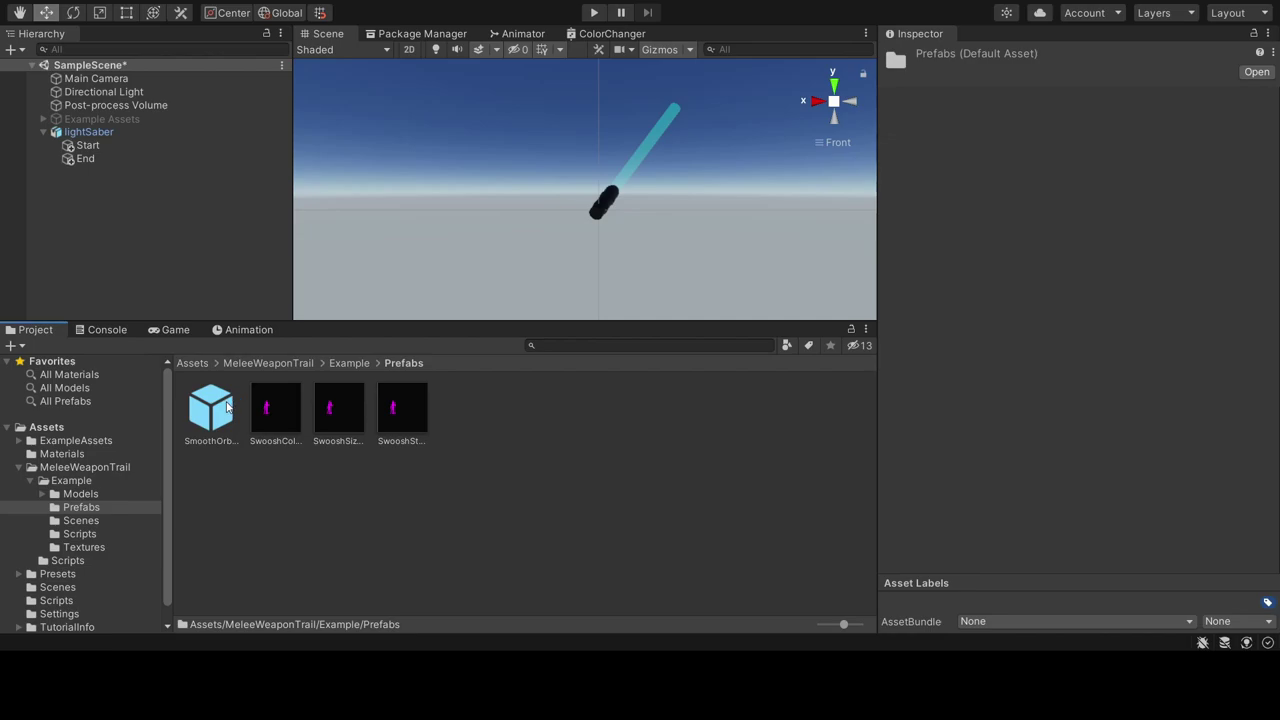
click(227, 400)
click(288, 410)
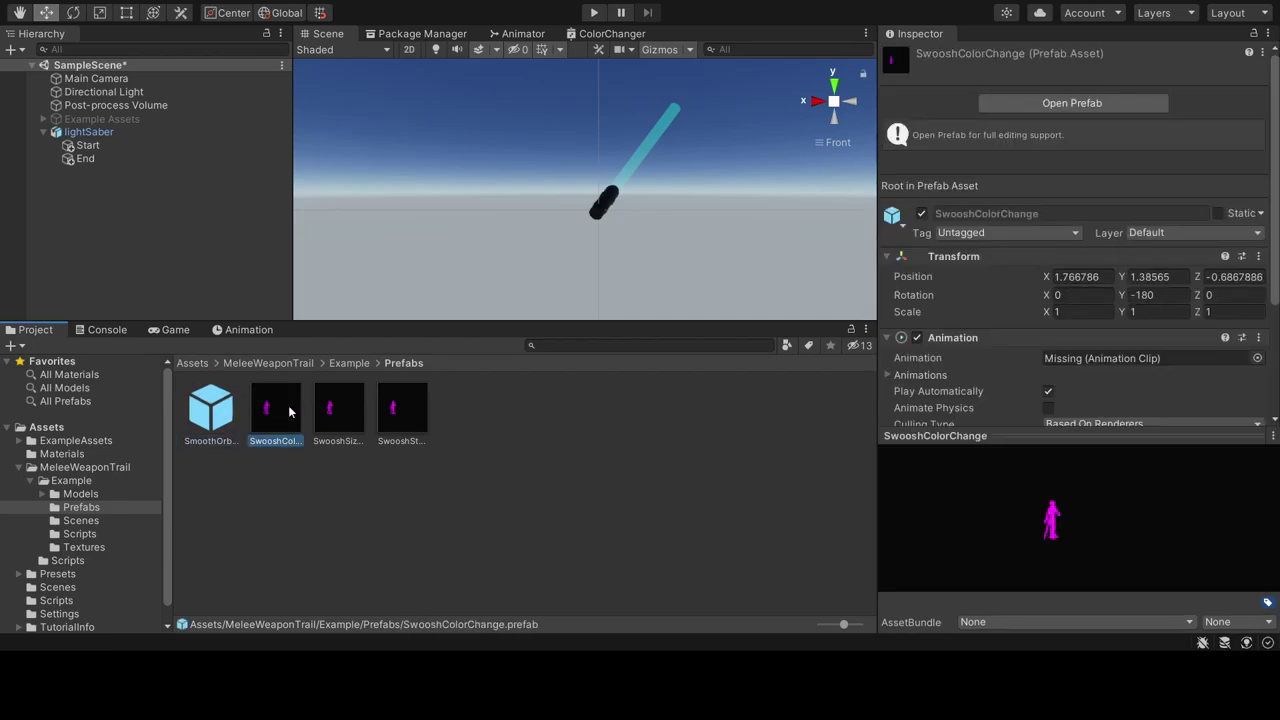
click(323, 408)
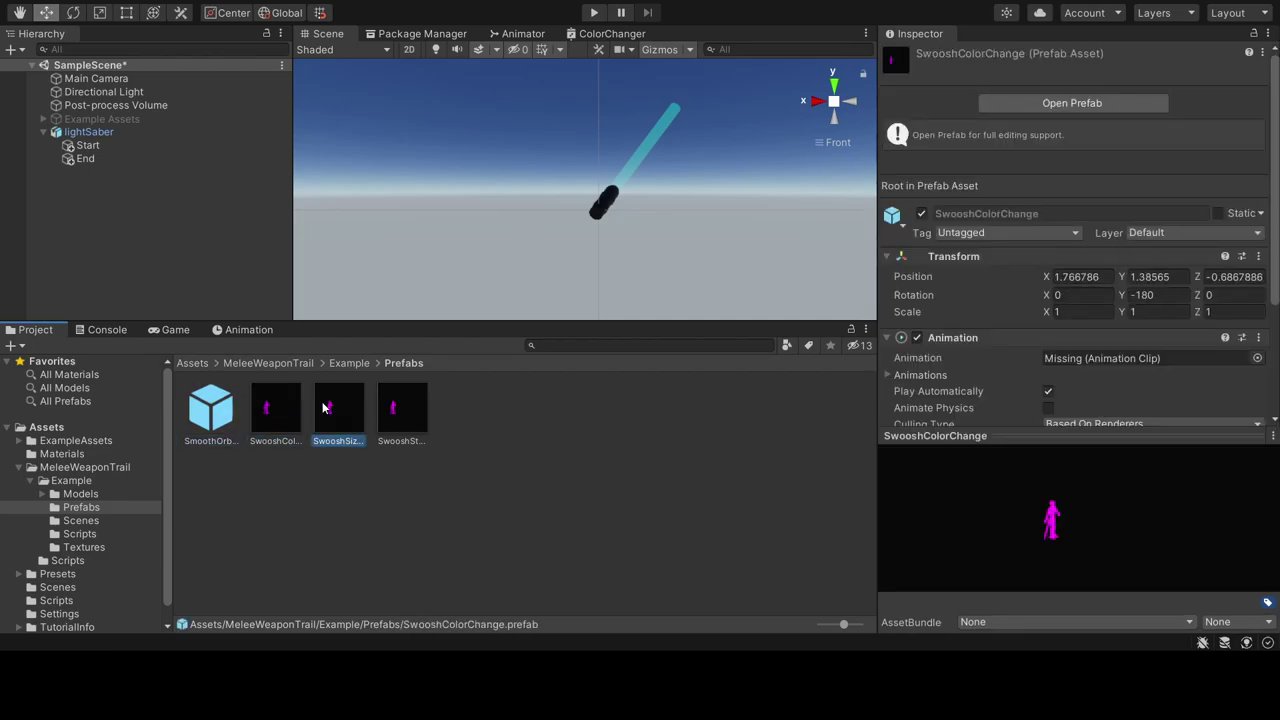
click(404, 410)
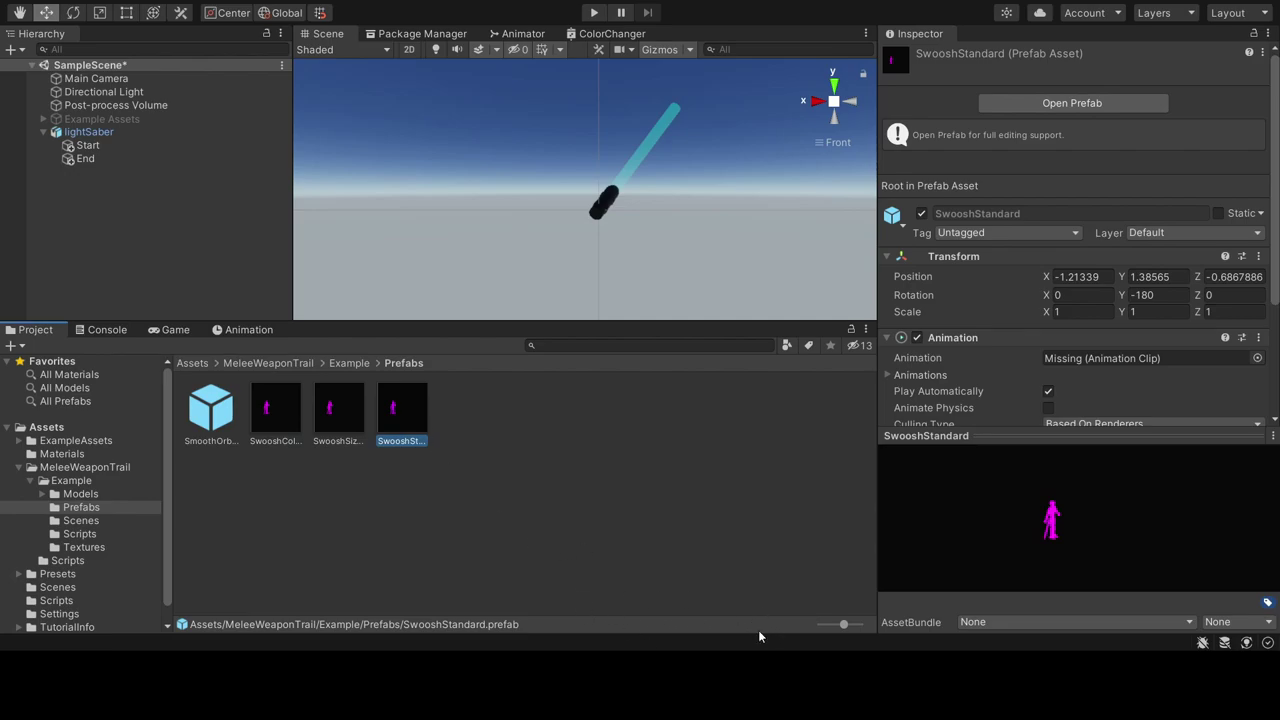
click(349, 425)
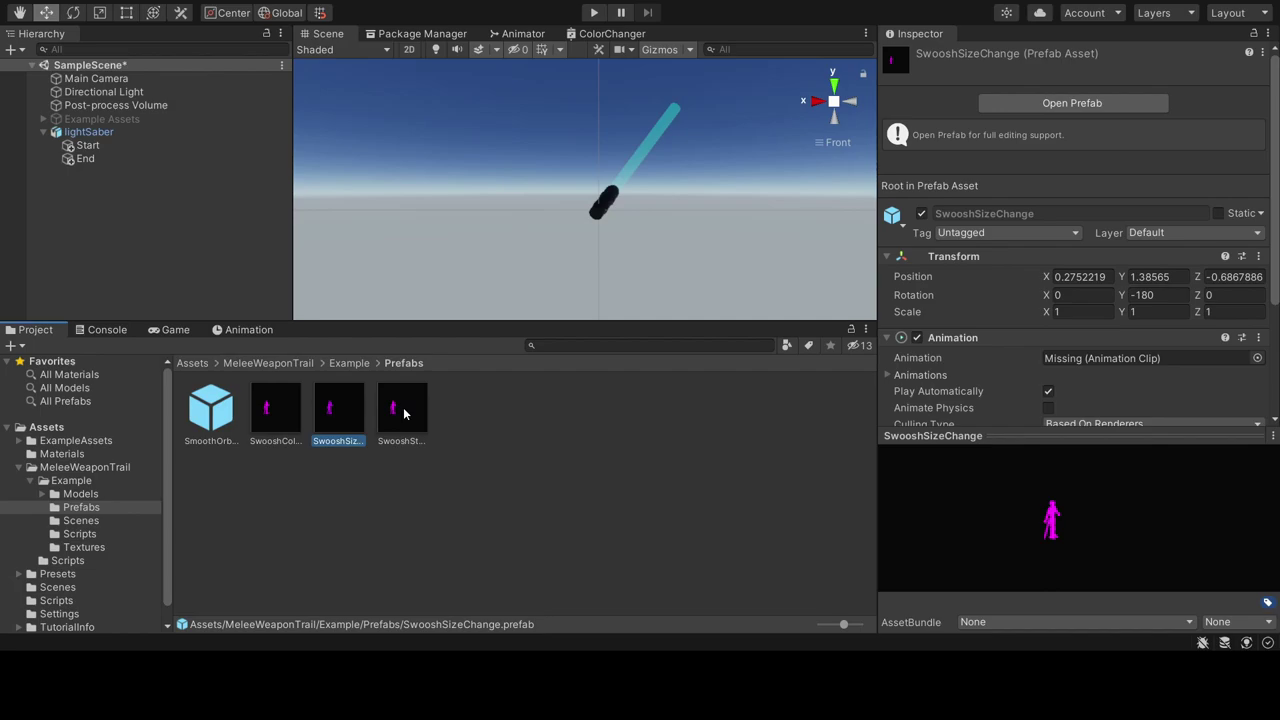
- Look through the BlockyMelee model in Example/Models, then go back to the example Prefabs folder
click(350, 366)
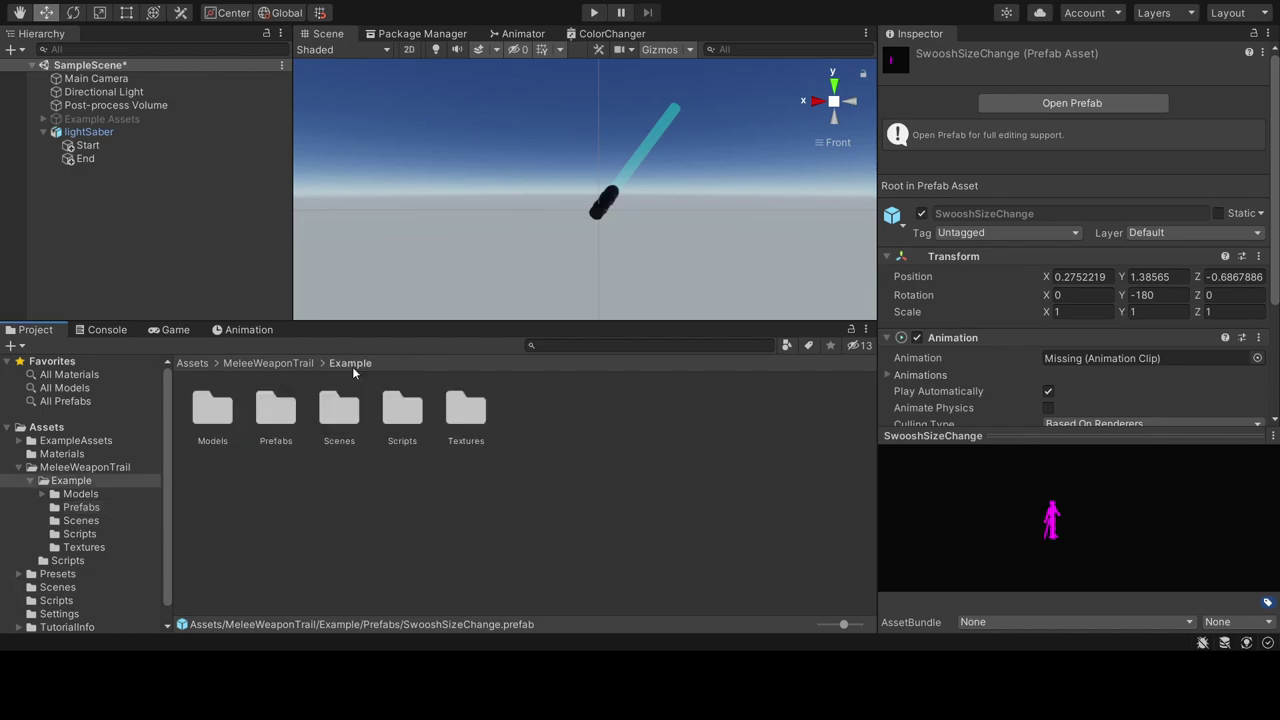
click(287, 416)
double_click(220, 416)
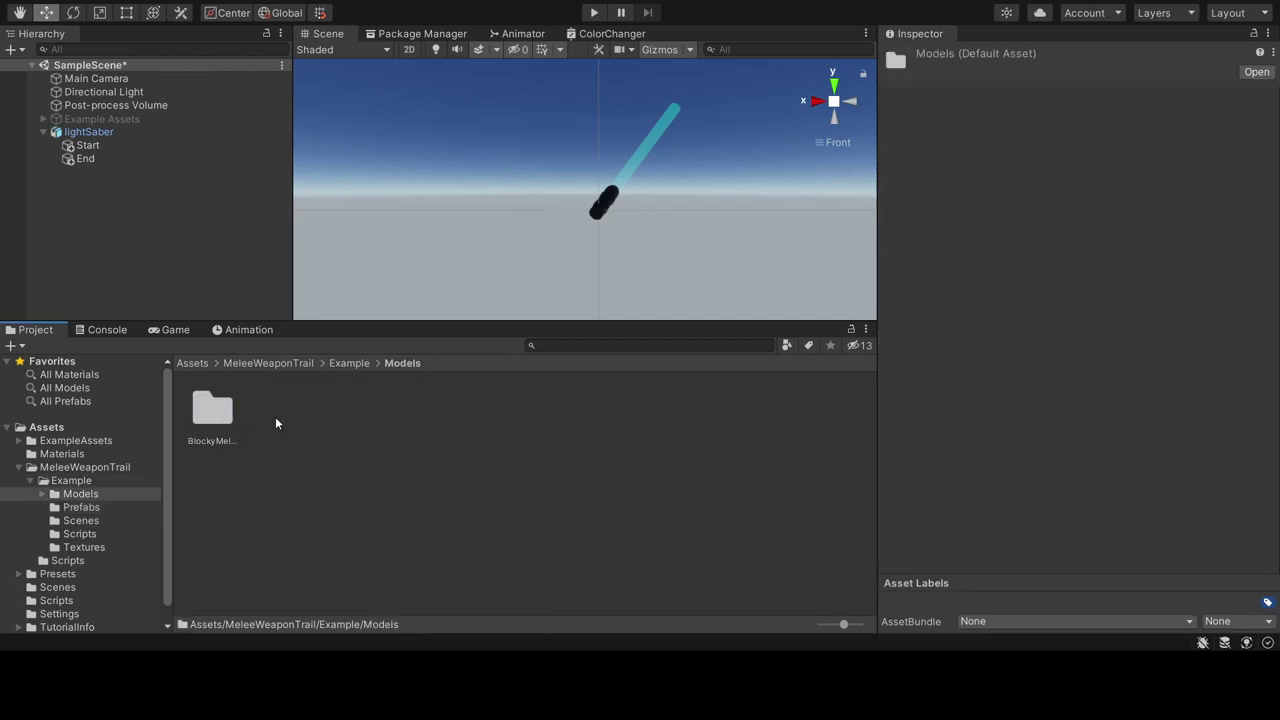
double_click(215, 415)
click(303, 407)
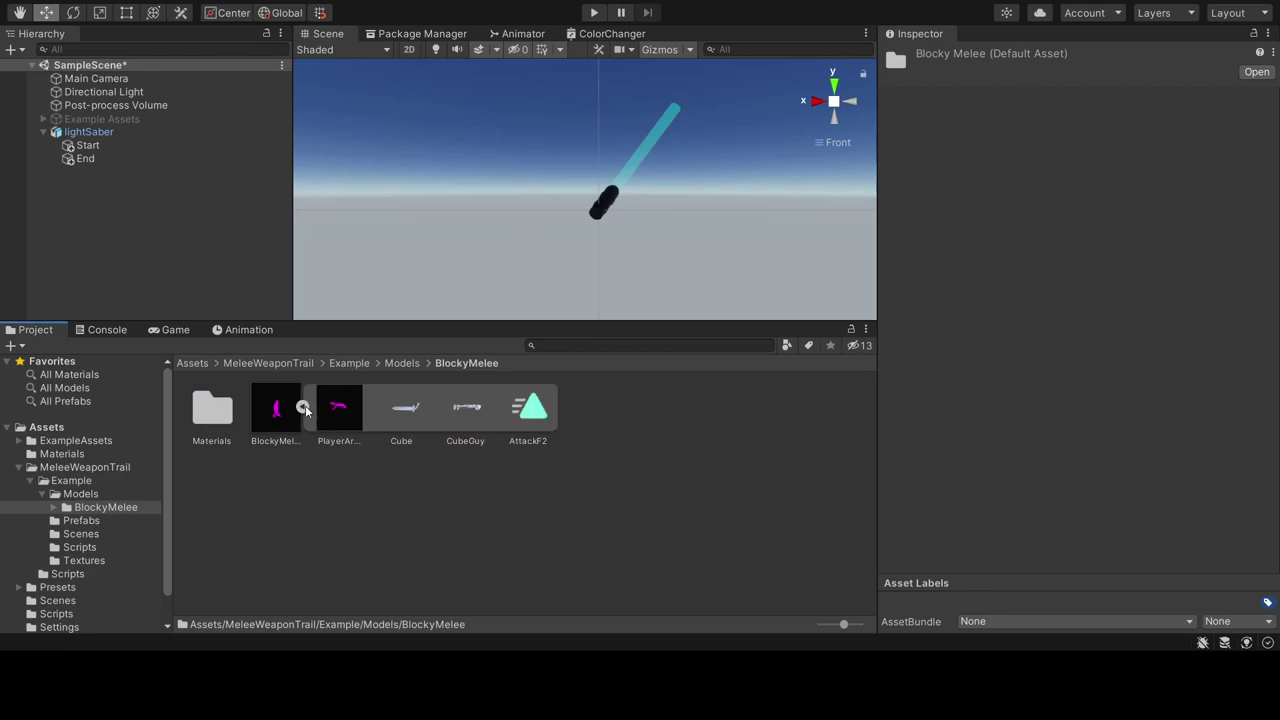
click(303, 407)
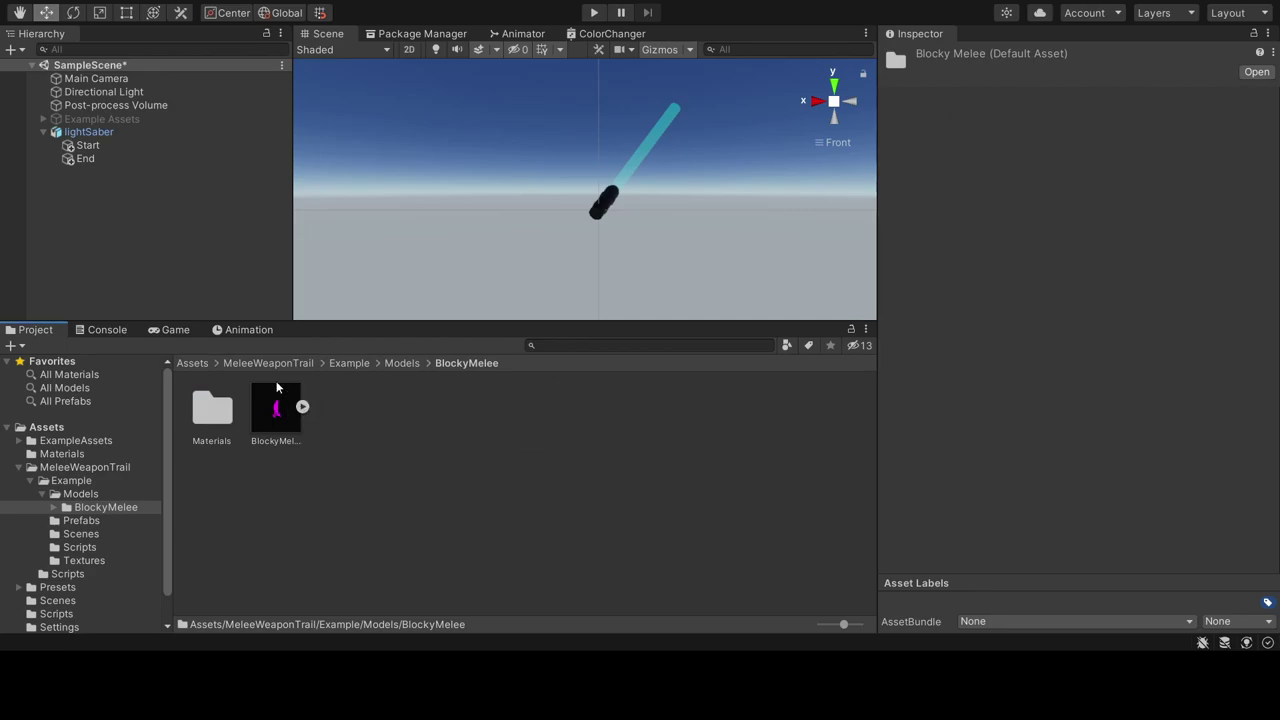
click(394, 364)
click(366, 363)
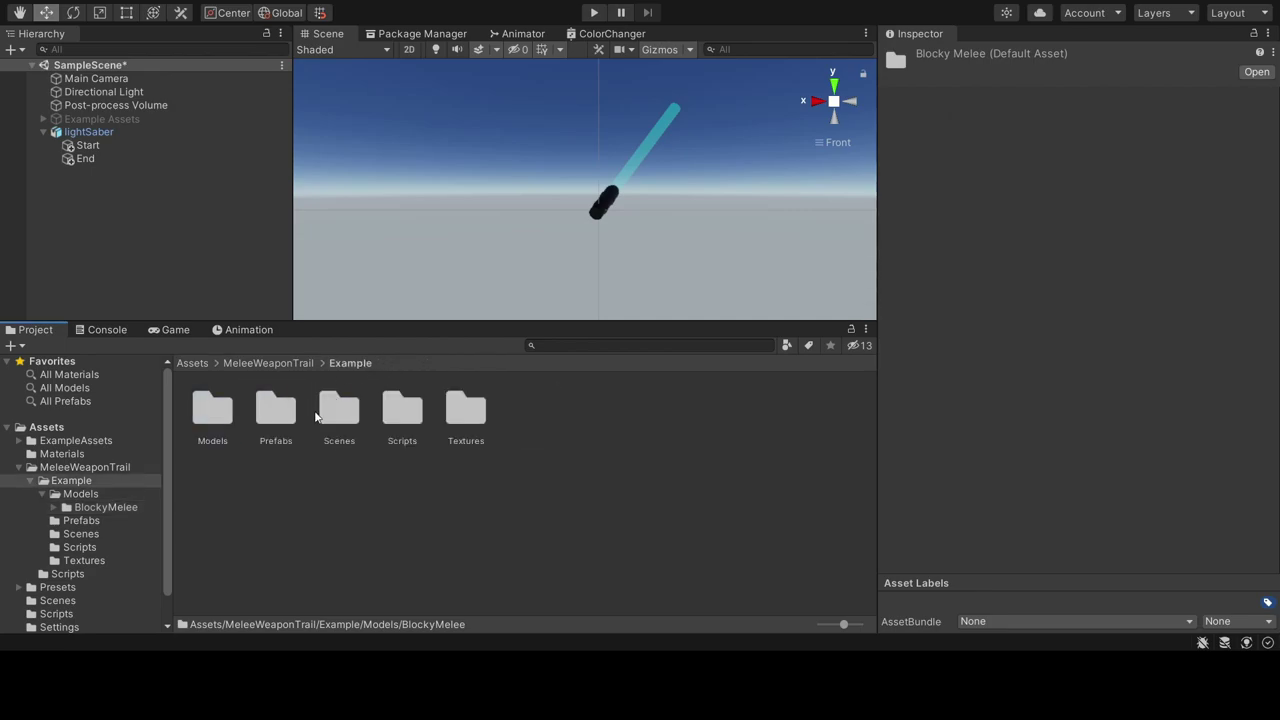
double_click(278, 410)
- Drag the SwooshStandard prefab into the Hierarchy, frame it, and move it down onto the ground
drag(248, 299, 194, 232)
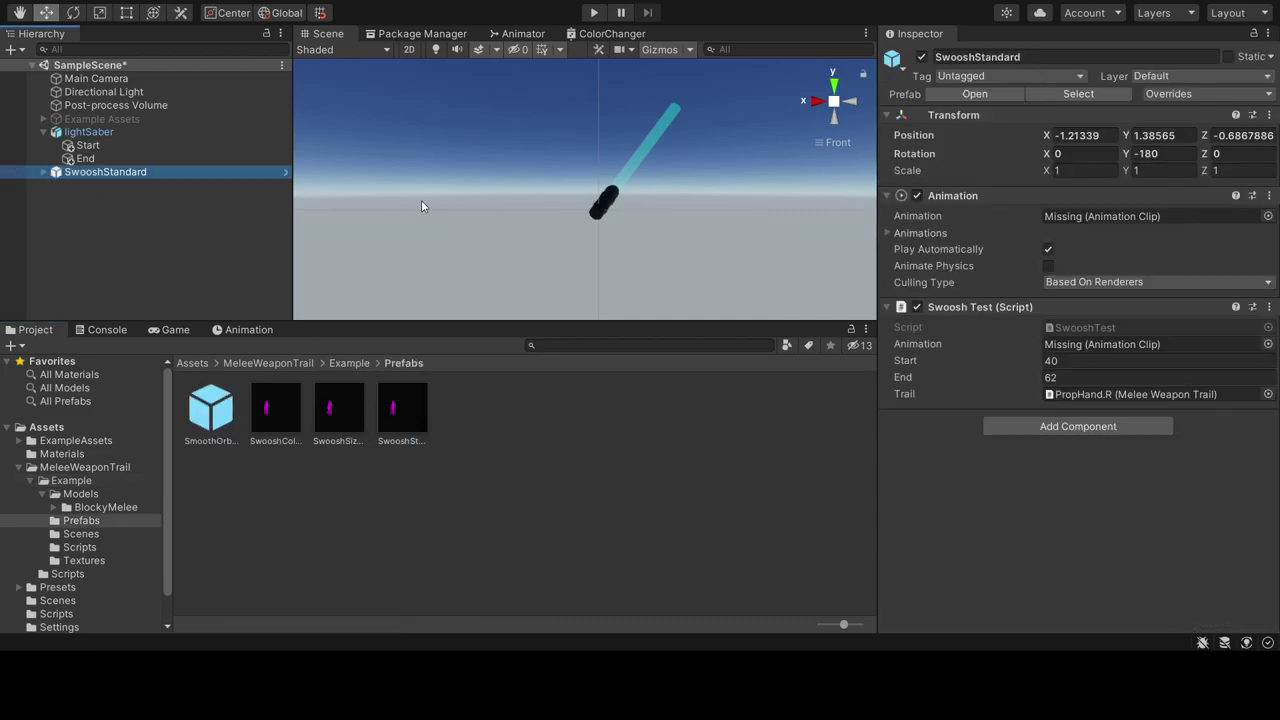
scroll(430, 201, down, 3)
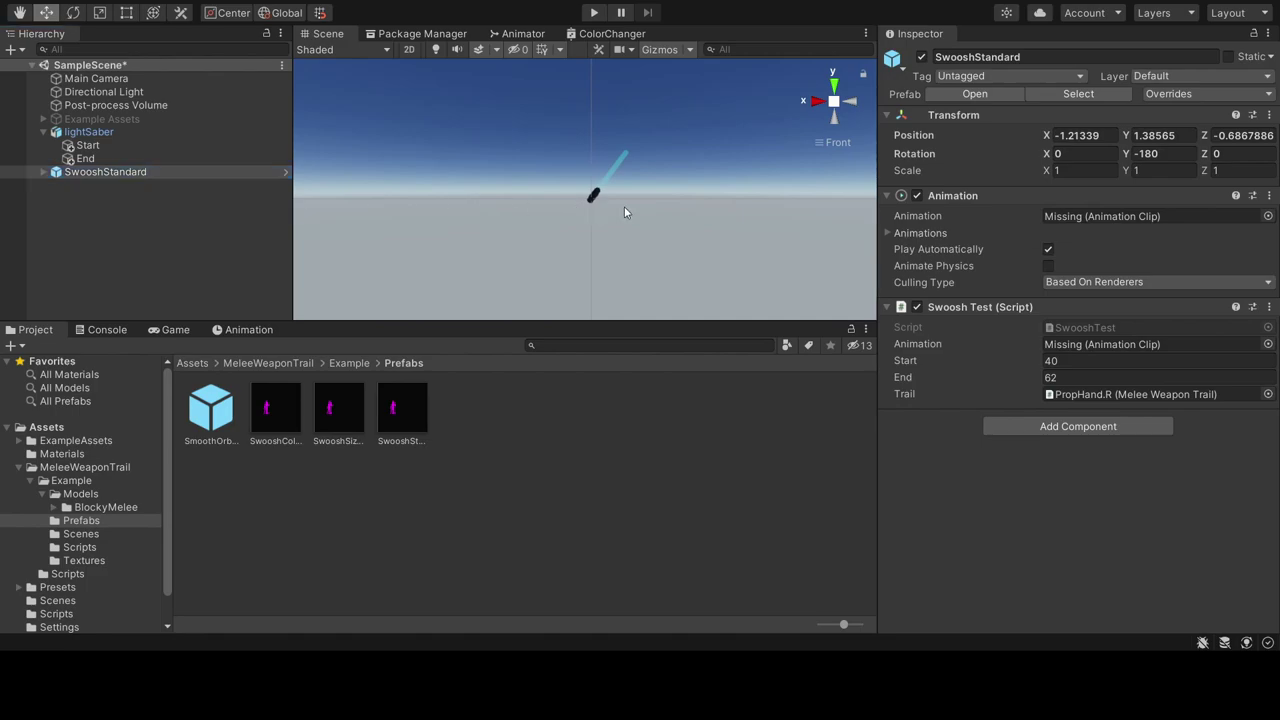
key(f)
drag(585, 130, 586, 190)
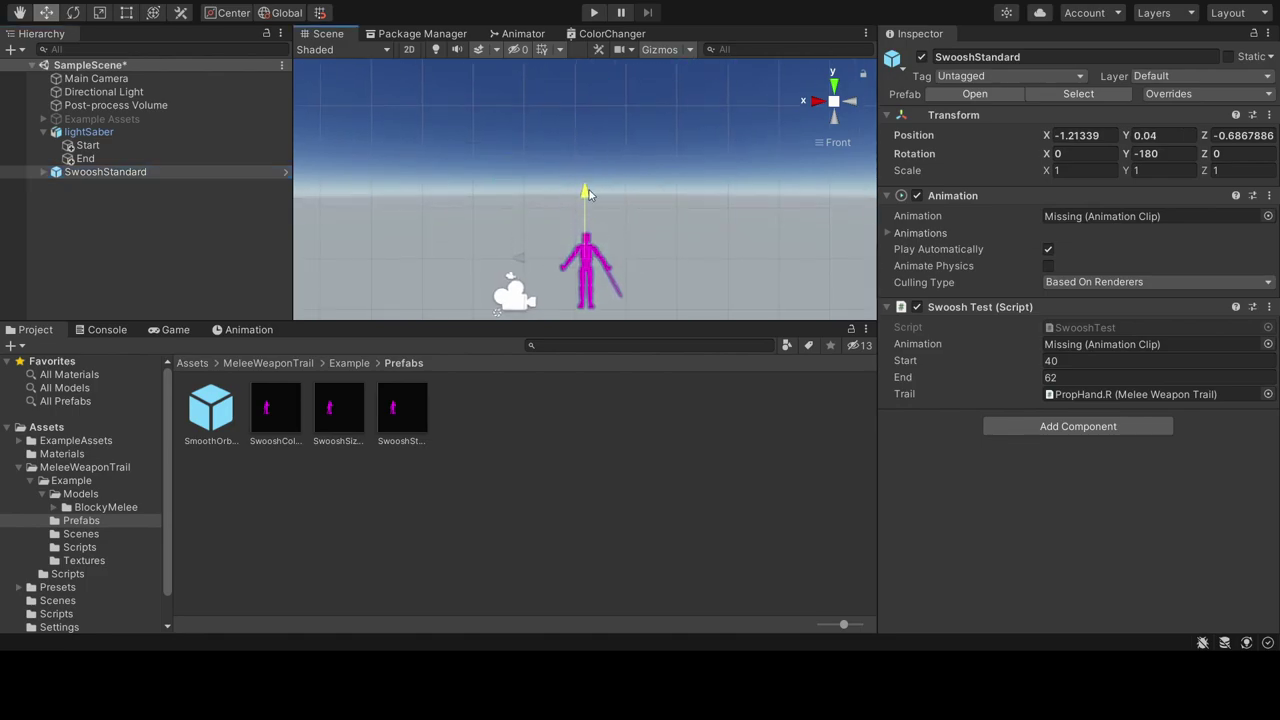
drag(515, 259, 444, 268)
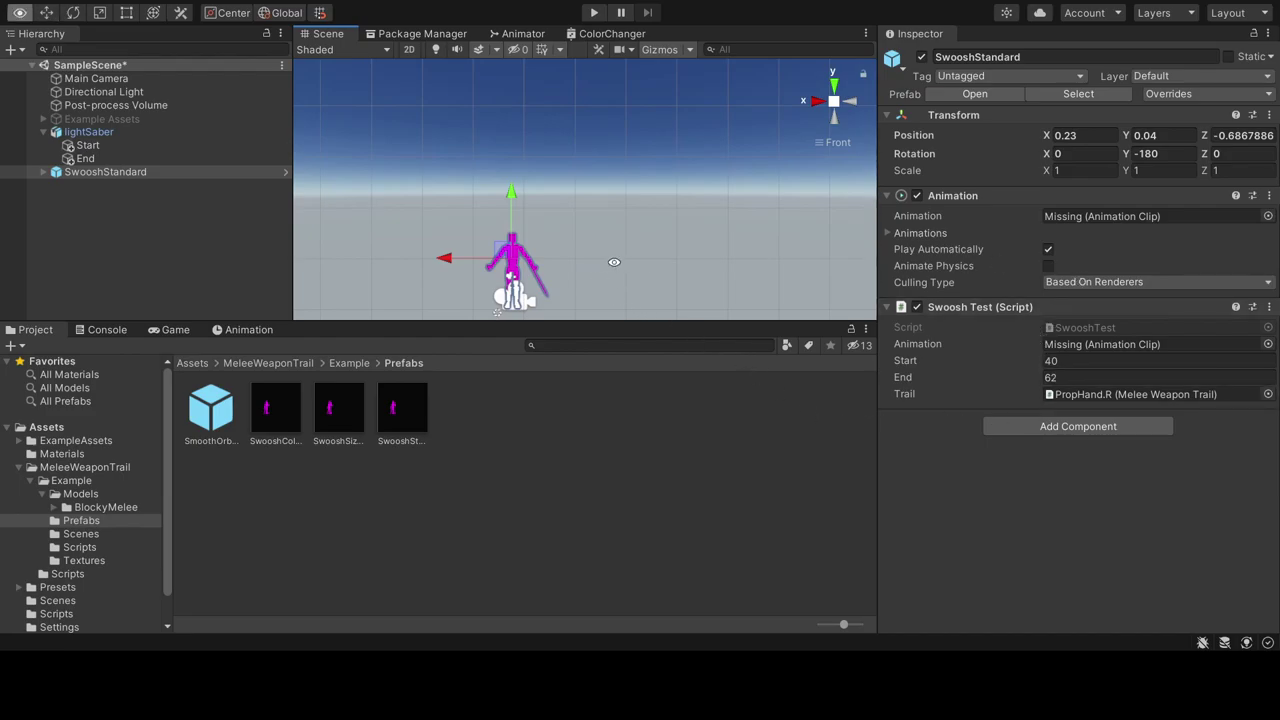
right_drag(676, 312, 690, 372)
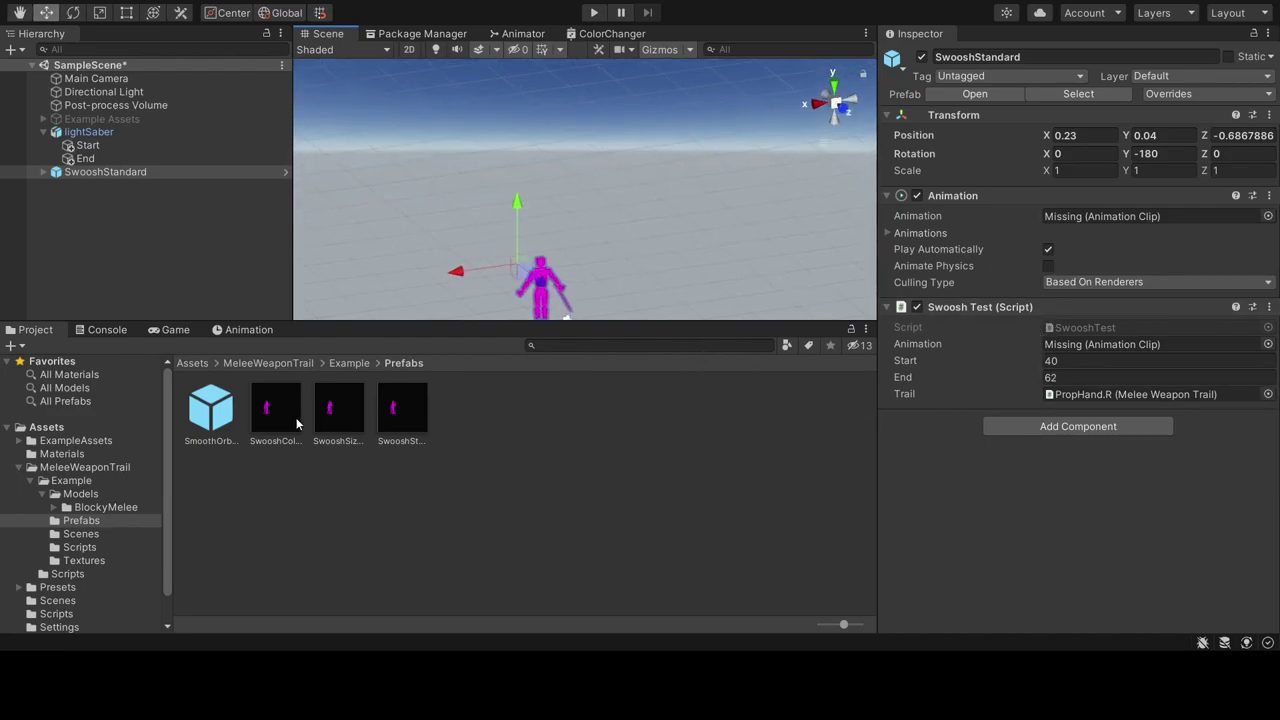
- Go back to the Example Prefabs folder and select lightSaber to view its components
click(346, 365)
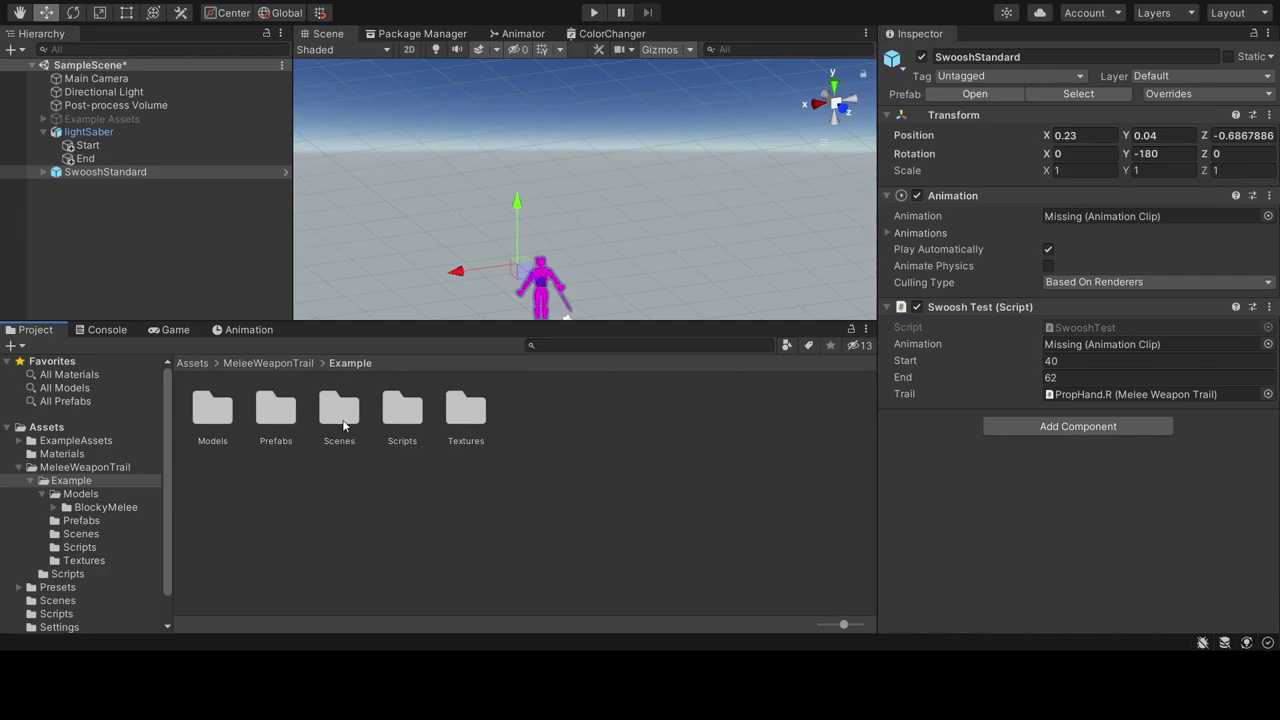
click(284, 419)
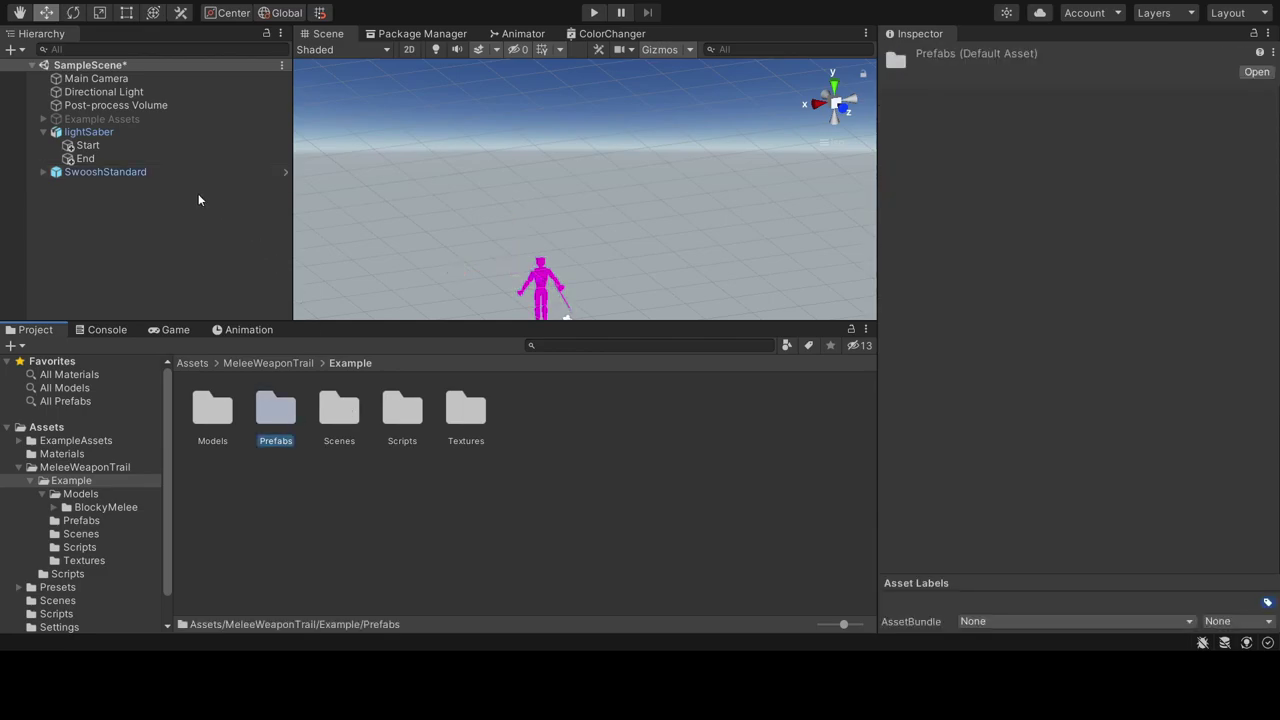
click(107, 133)
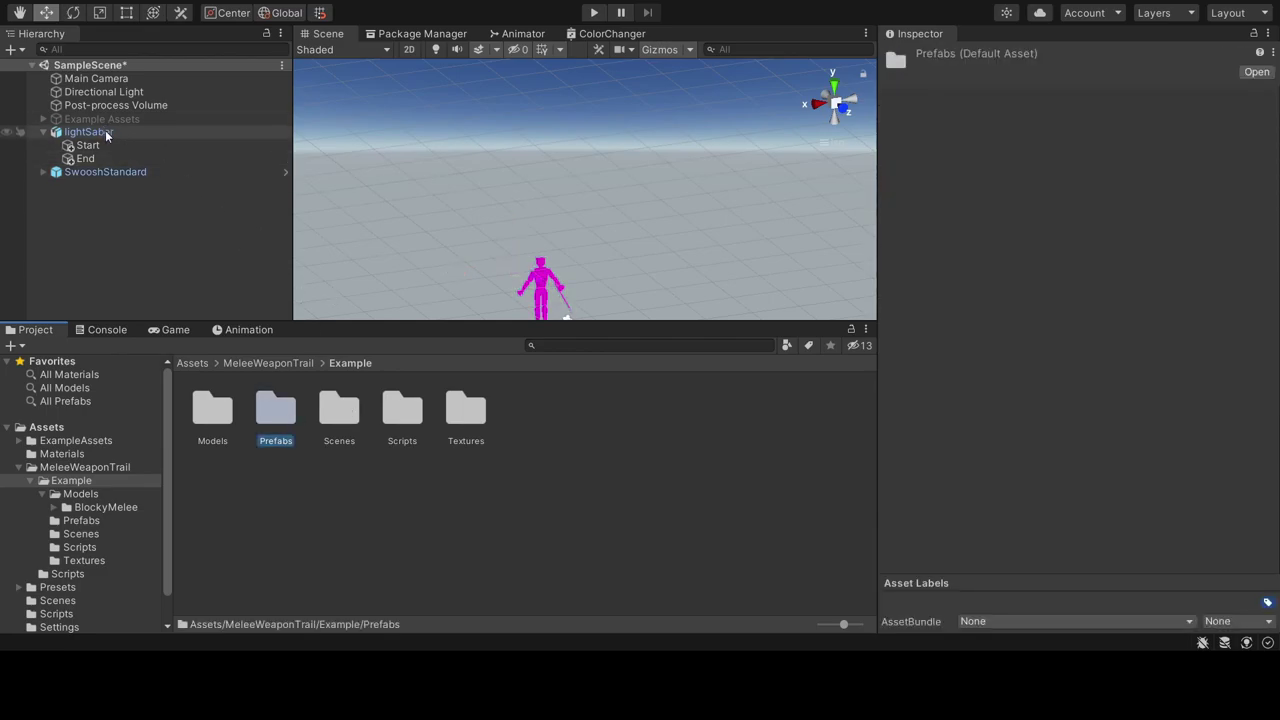
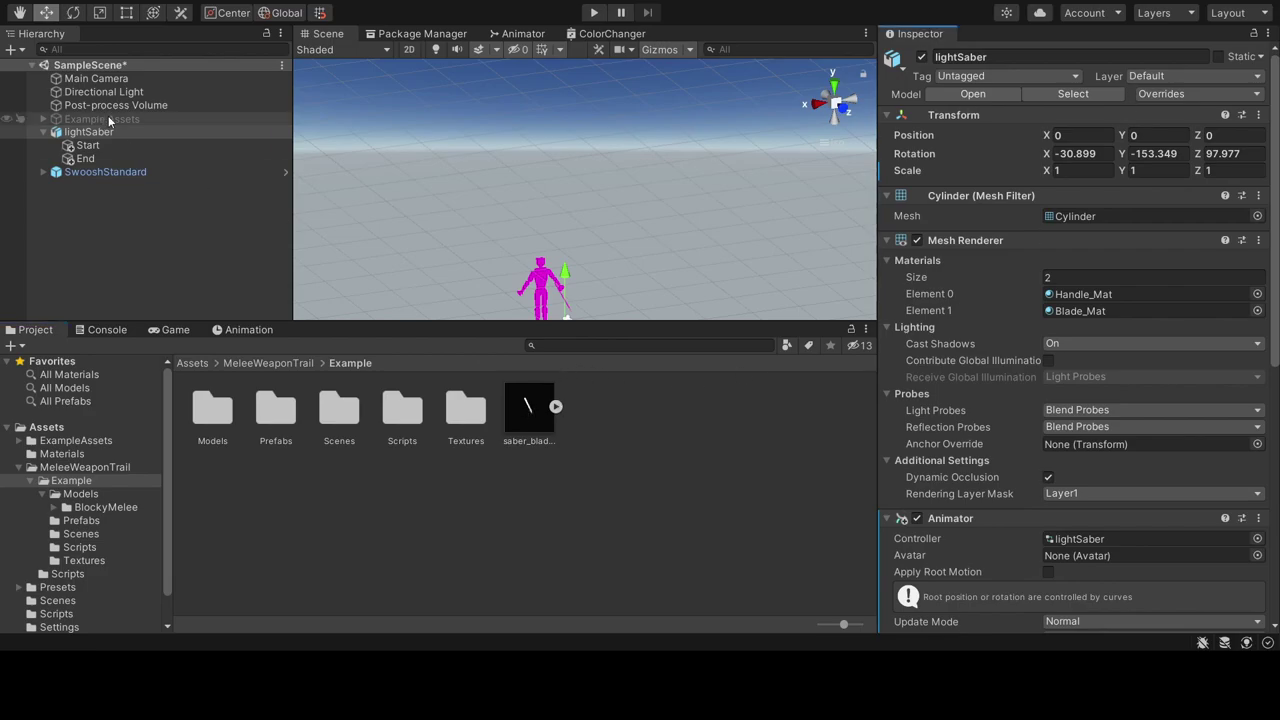
- Delete the old lightSaber objects and drag the saber_blade_anim model into the Hierarchy
shift+click(104, 174)
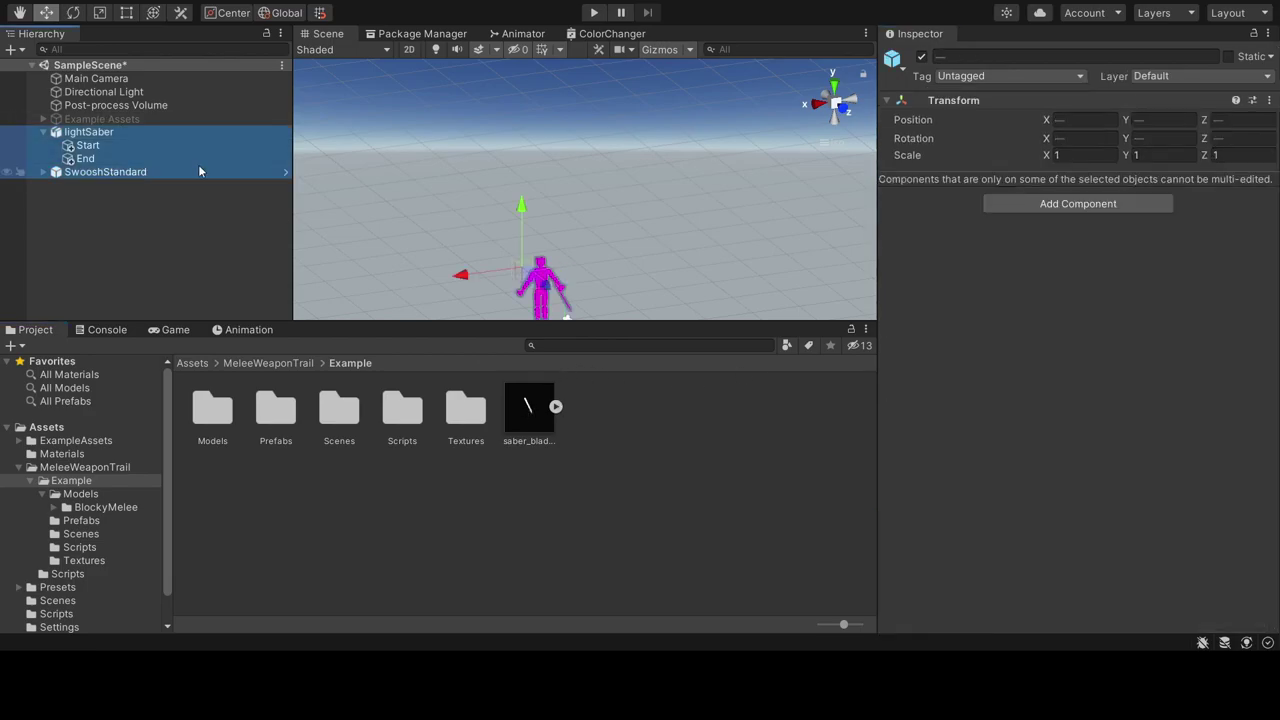
key(Delete)
click(527, 406)
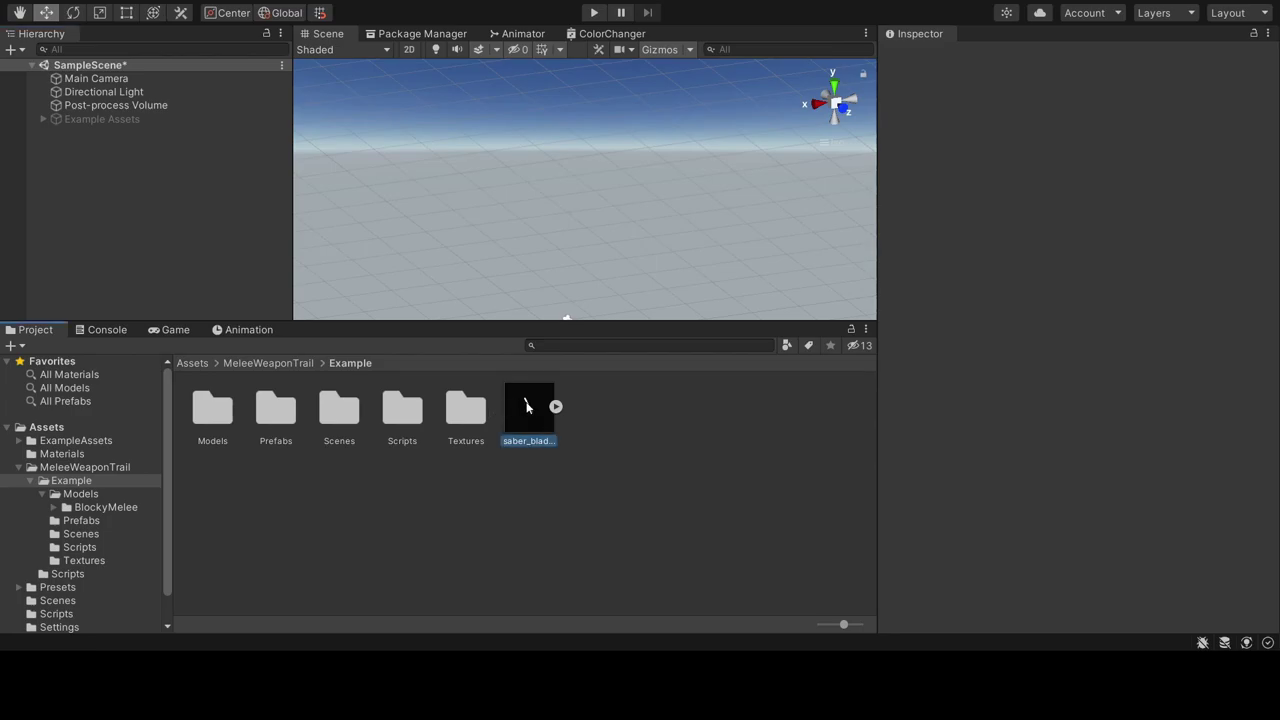
drag(527, 406, 166, 206)
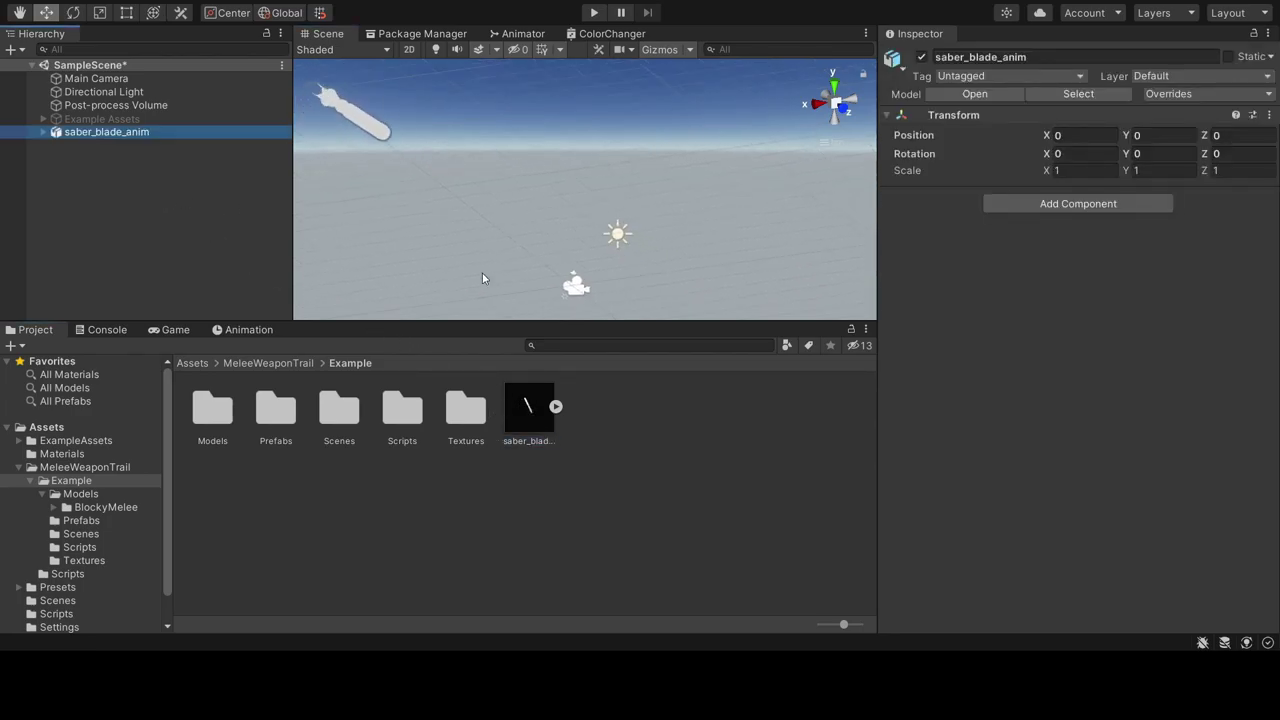
scroll(482, 278, up, 2)
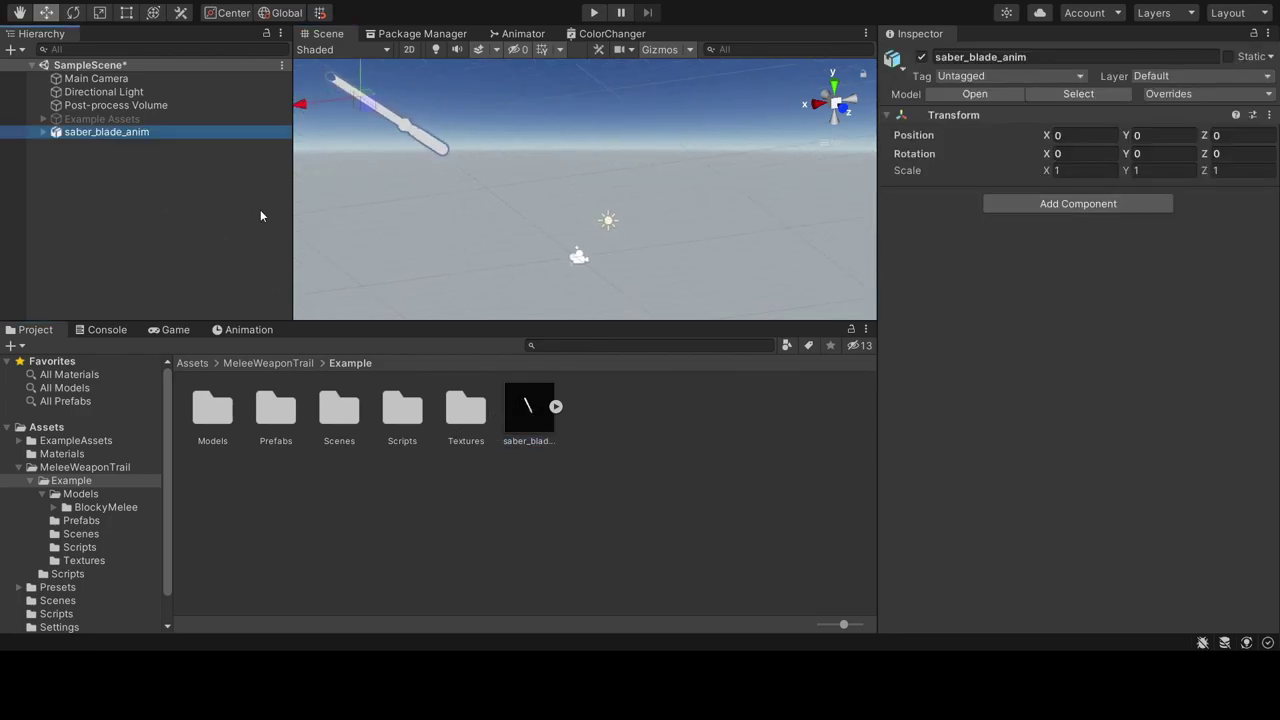
- Lower the saber_blade_anim model's Scale Factor in Import Settings and apply it
click(530, 412)
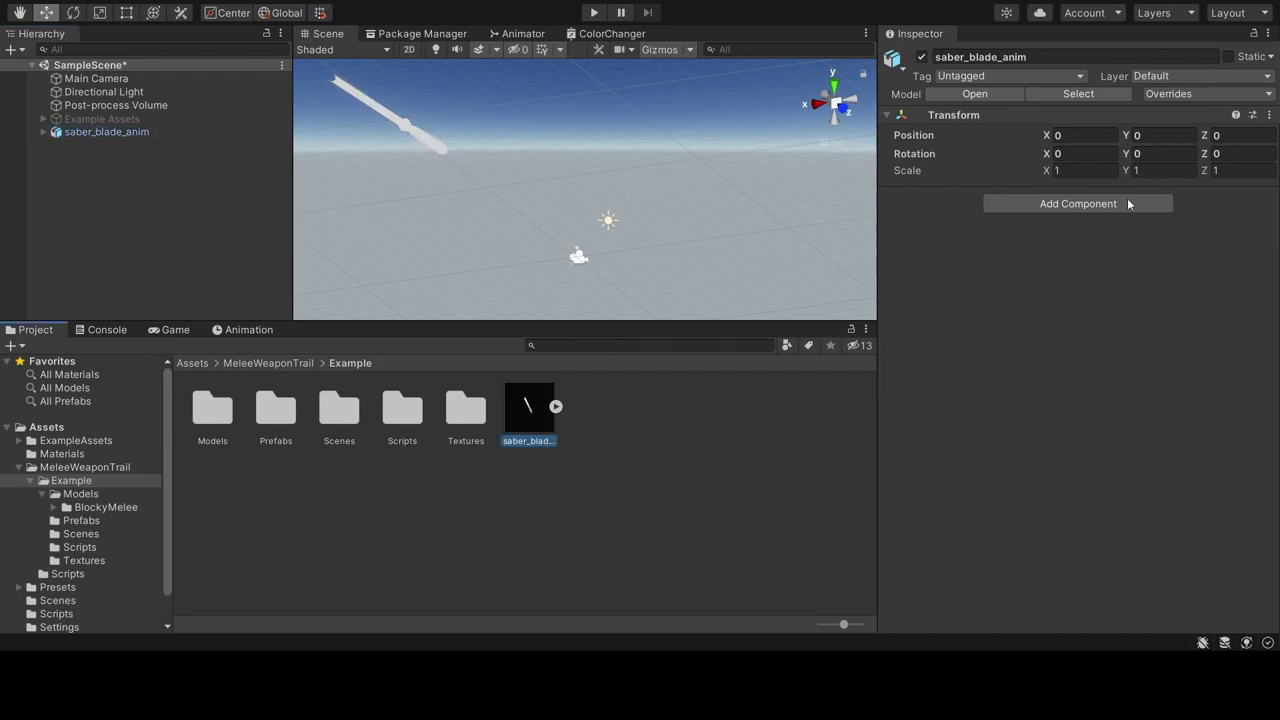
click(529, 425)
click(1068, 140)
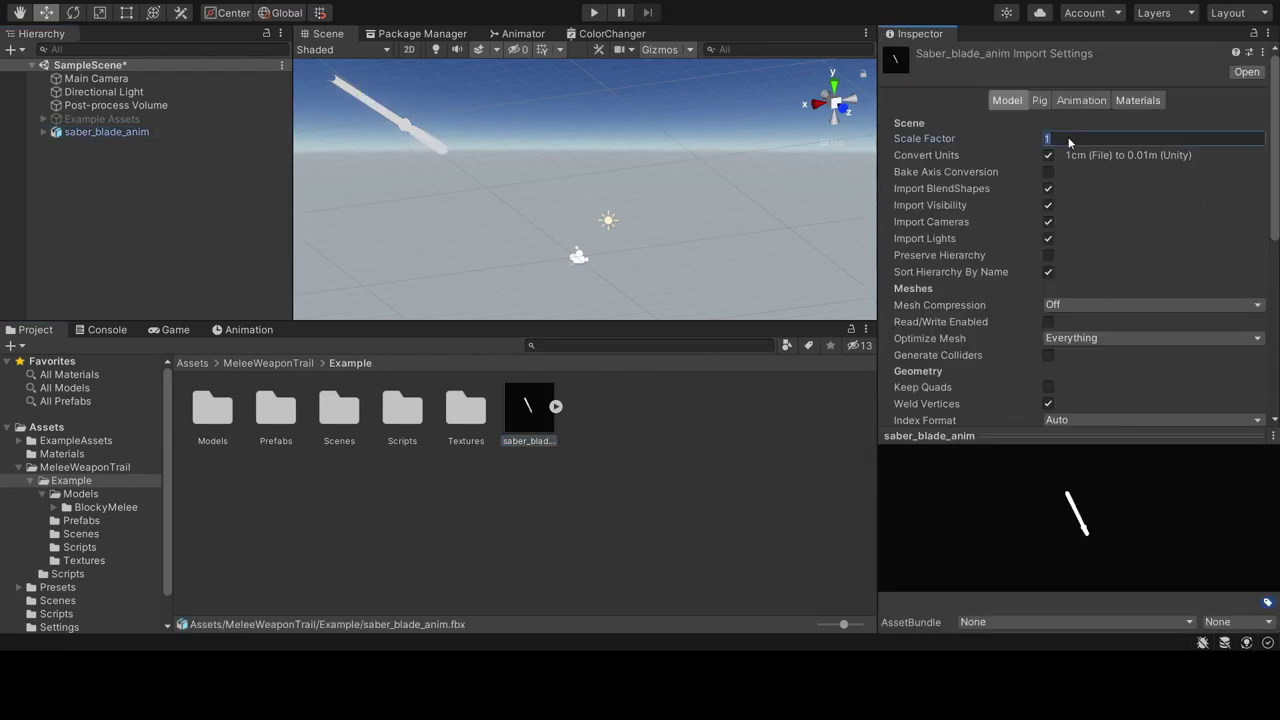
text(0.1)
scroll(1146, 311, down, 5)
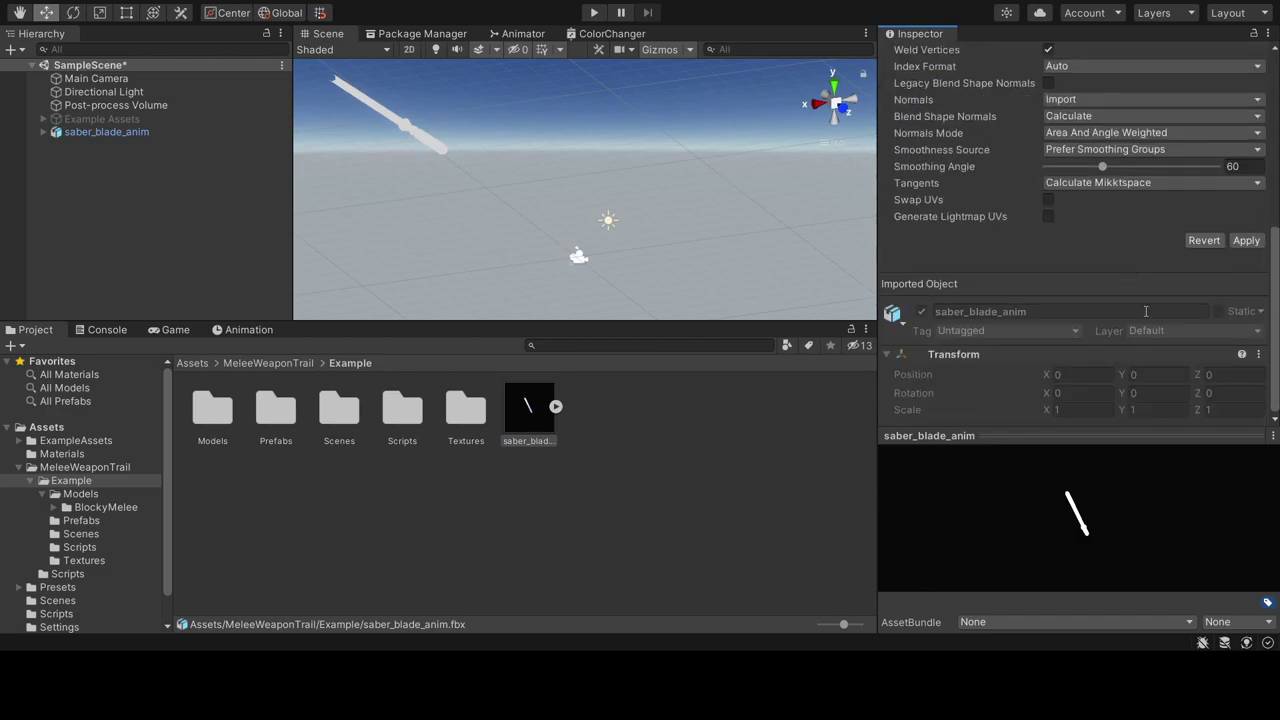
click(1244, 241)
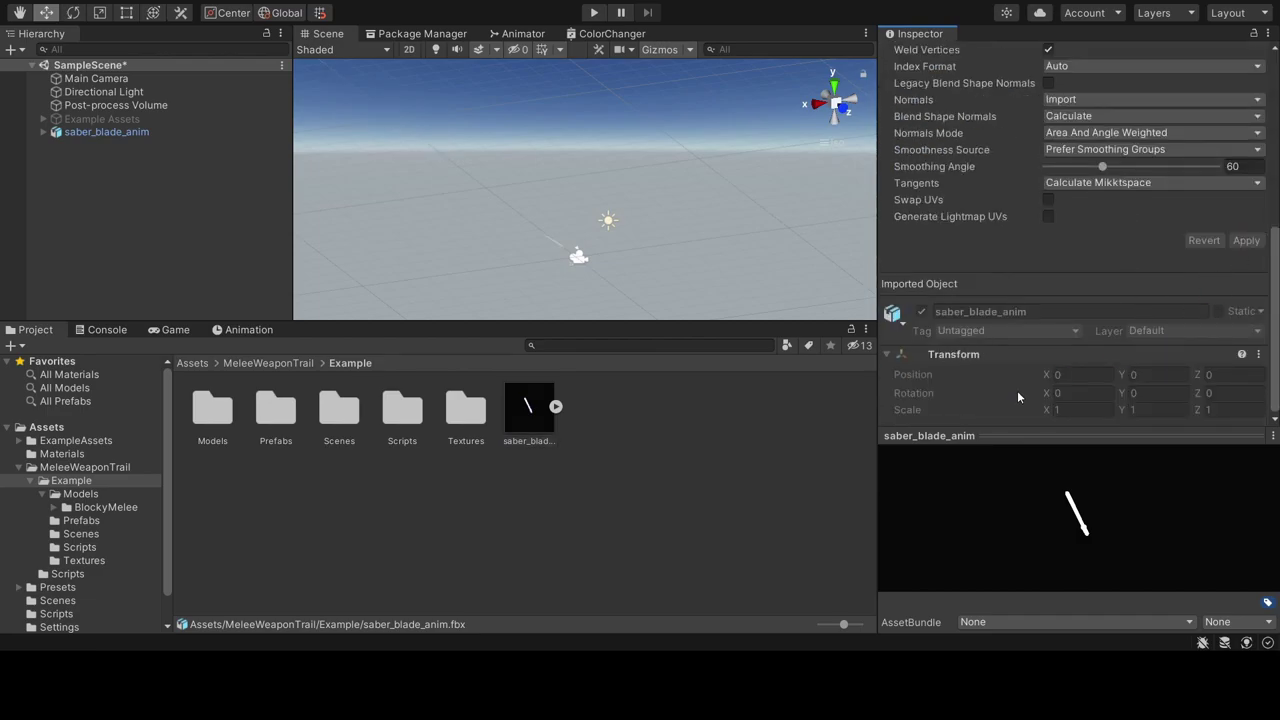
scroll(560, 205, down, 2)
- Move the Main Camera to 1.26, 1.16, 2.34 so the saber fills the Game view
click(240, 330)
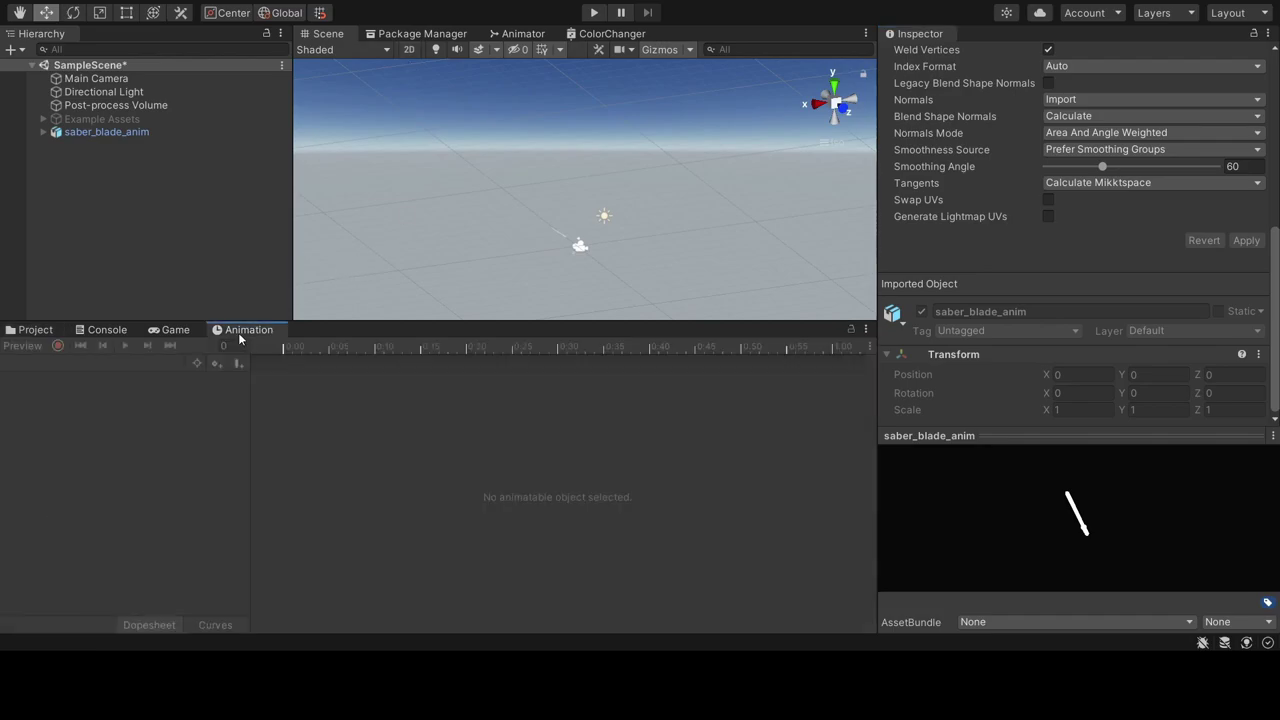
click(175, 330)
click(104, 131)
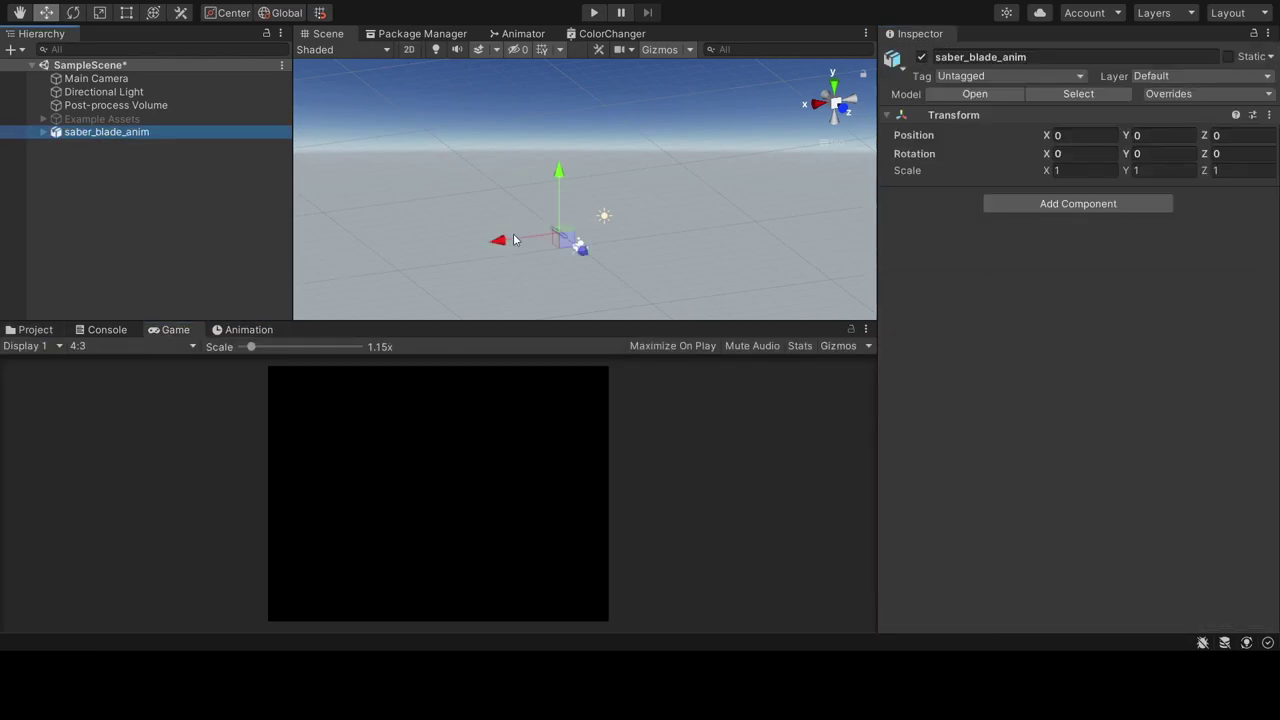
alt+drag(560, 271, 742, 280)
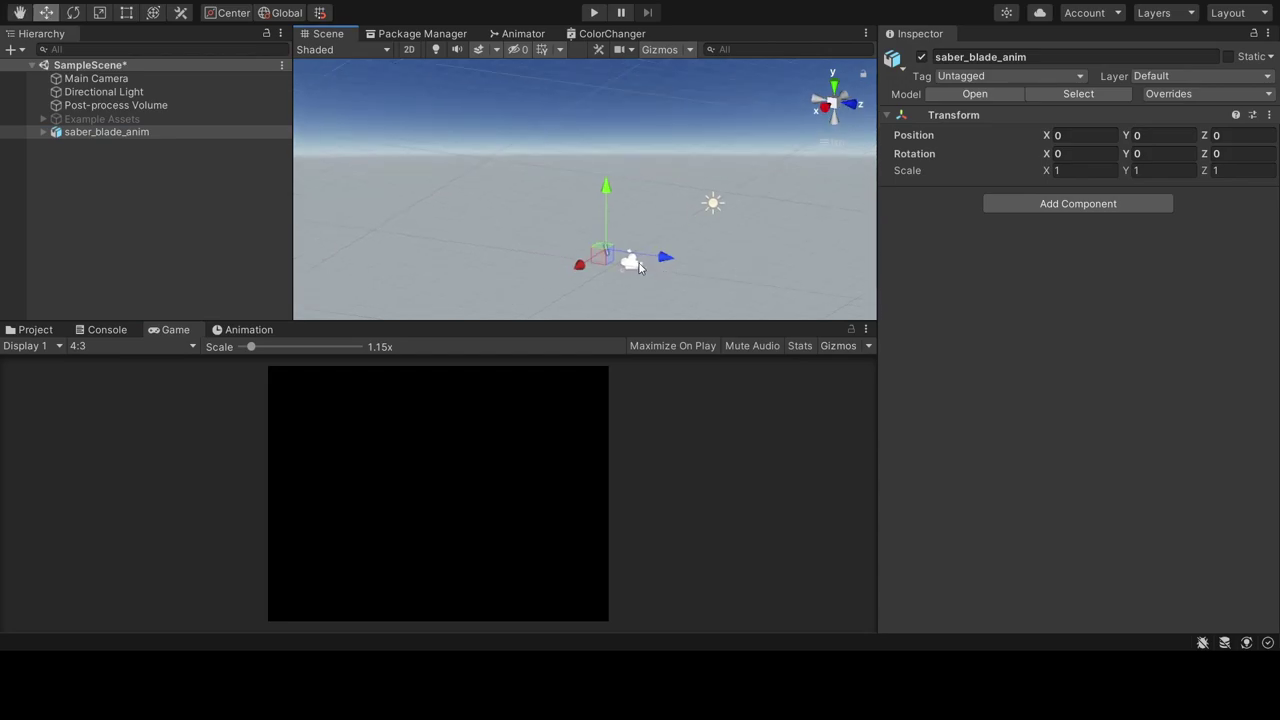
click(632, 264)
alt+drag(687, 300, 688, 268)
drag(652, 202, 651, 188)
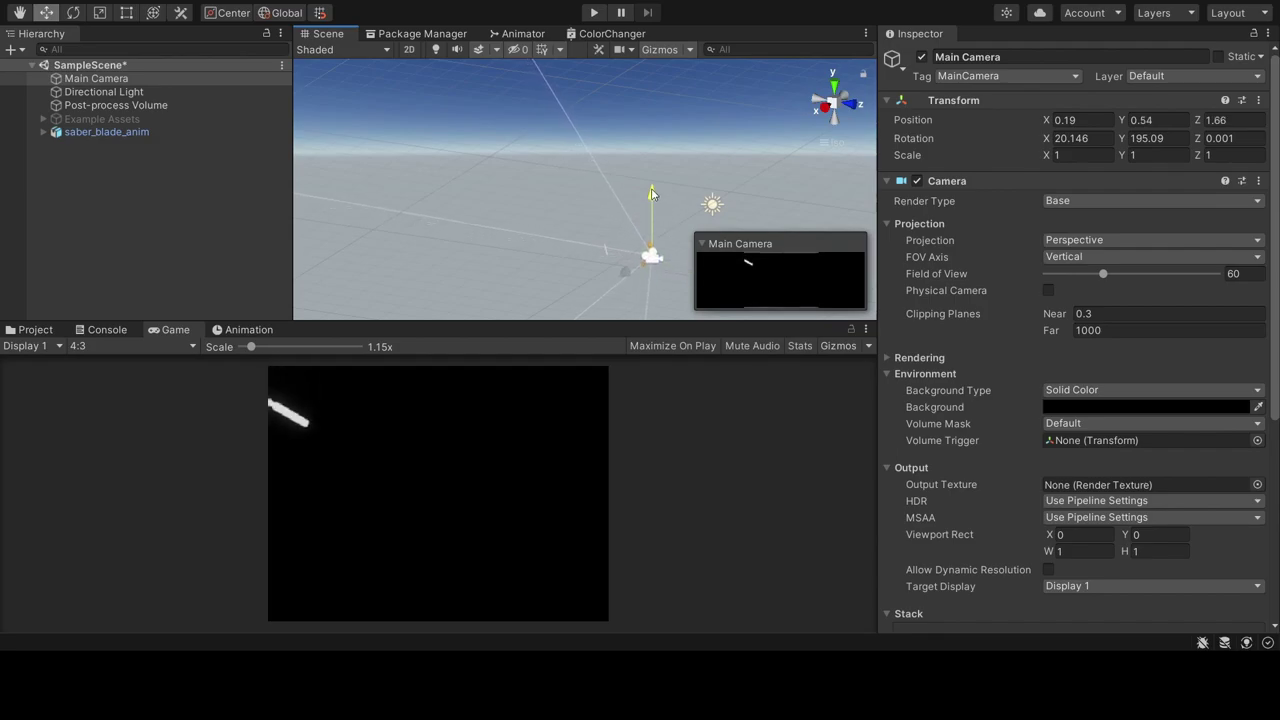
drag(617, 266, 687, 268)
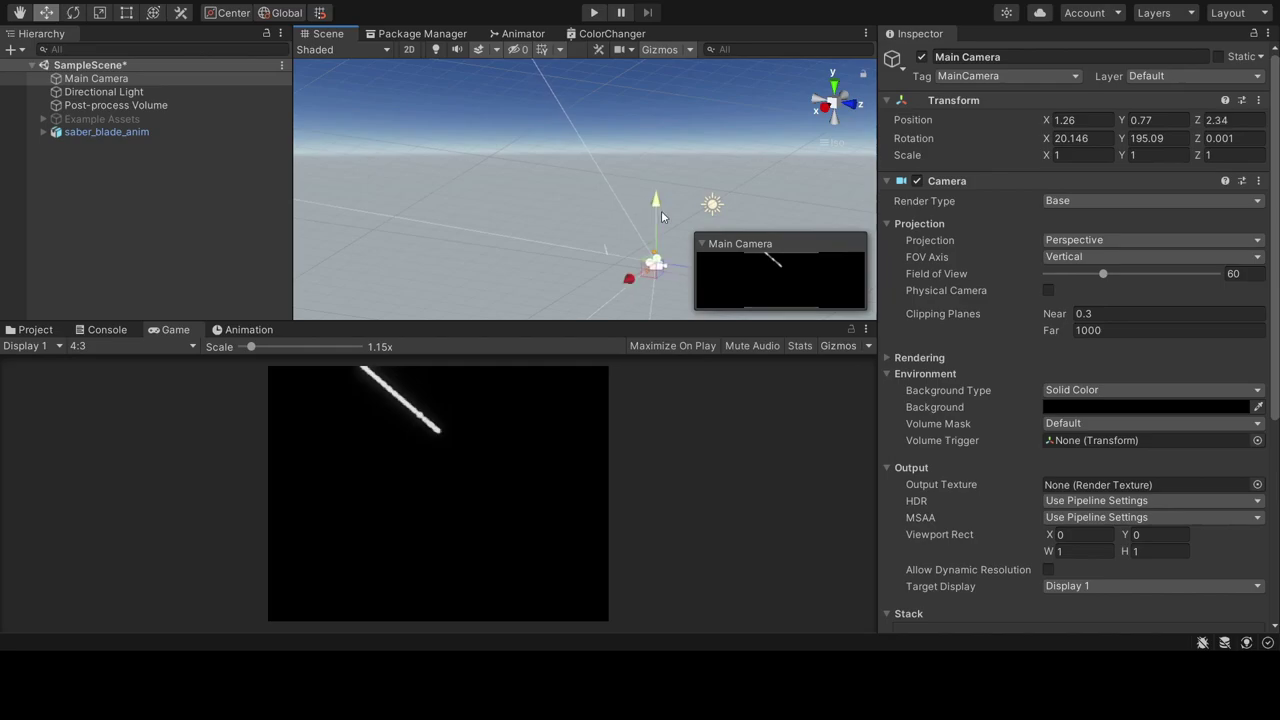
drag(654, 205, 654, 193)
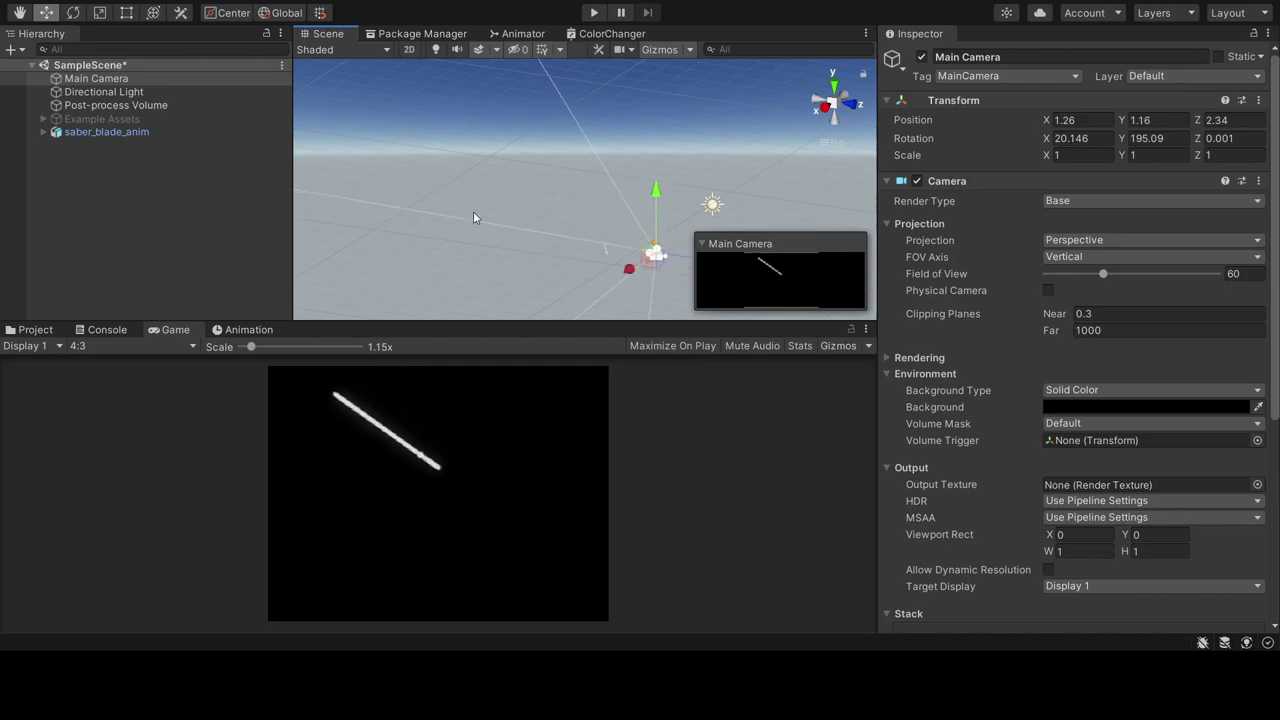
click(98, 131)
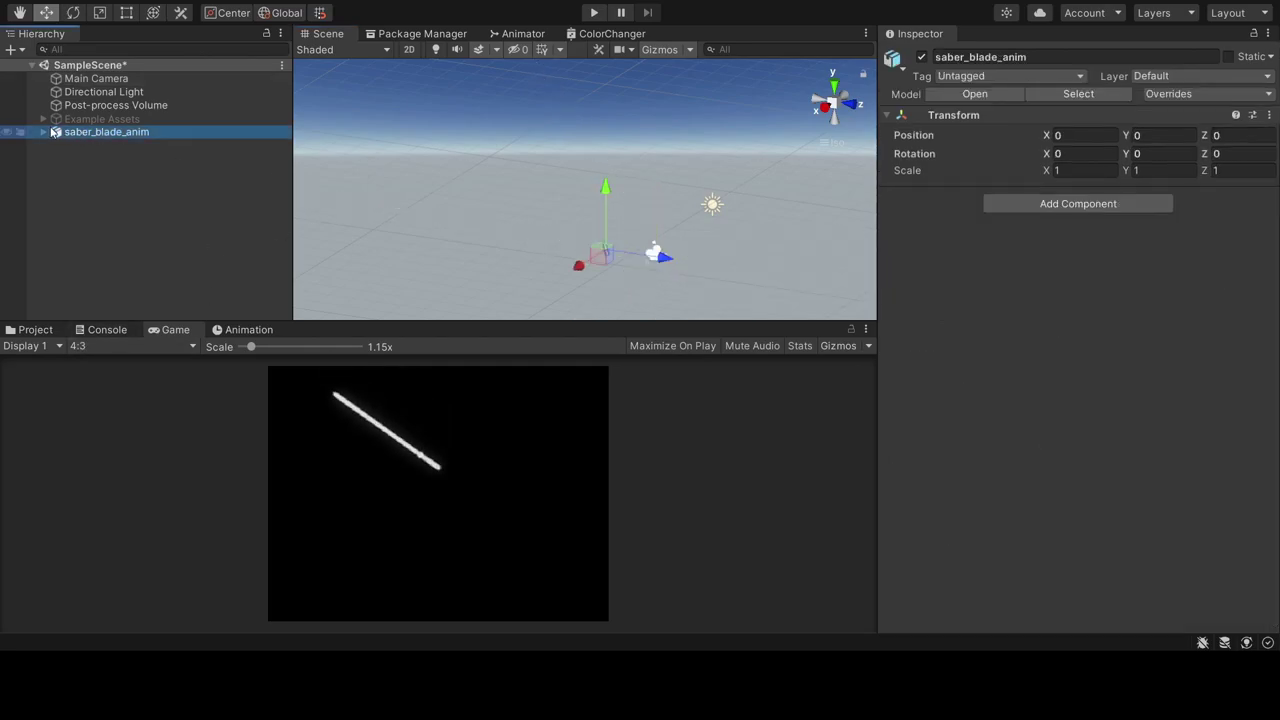
- Assign Blade_Mat to saber_blade and Handle_Mat to saber_handle from Assets/Materials
click(43, 131)
click(94, 146)
click(55, 145)
click(97, 159)
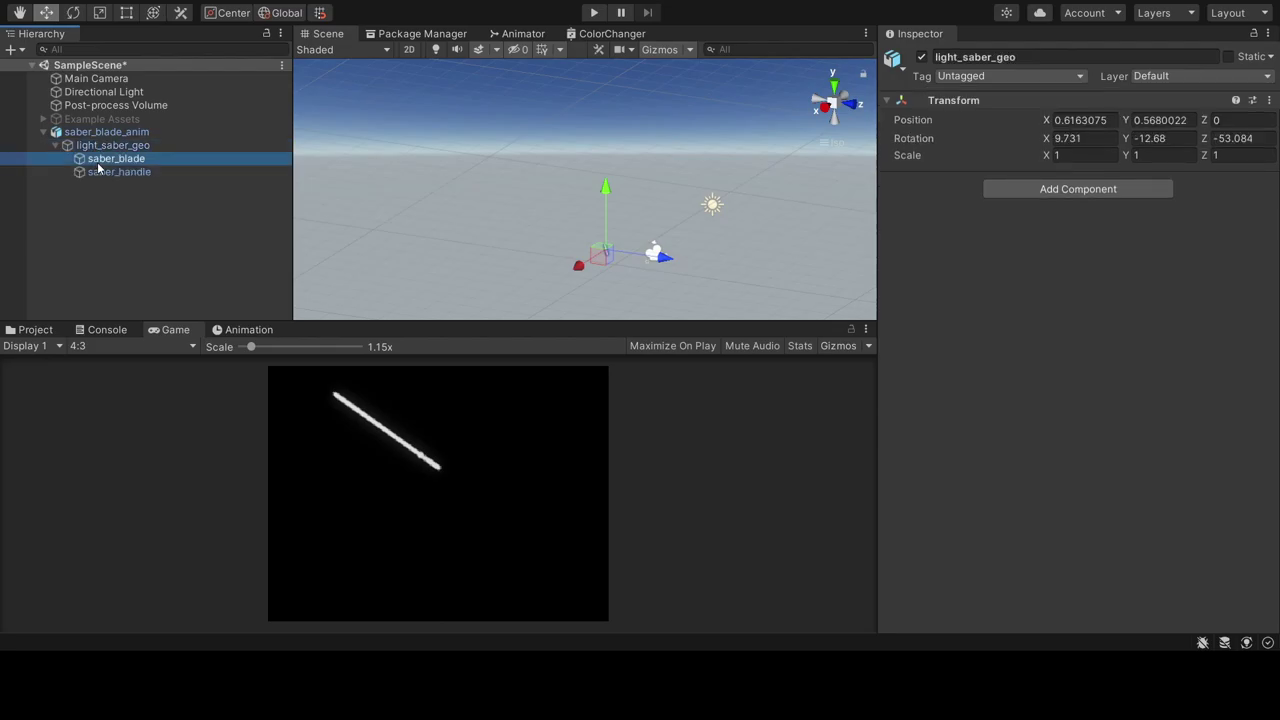
click(35, 329)
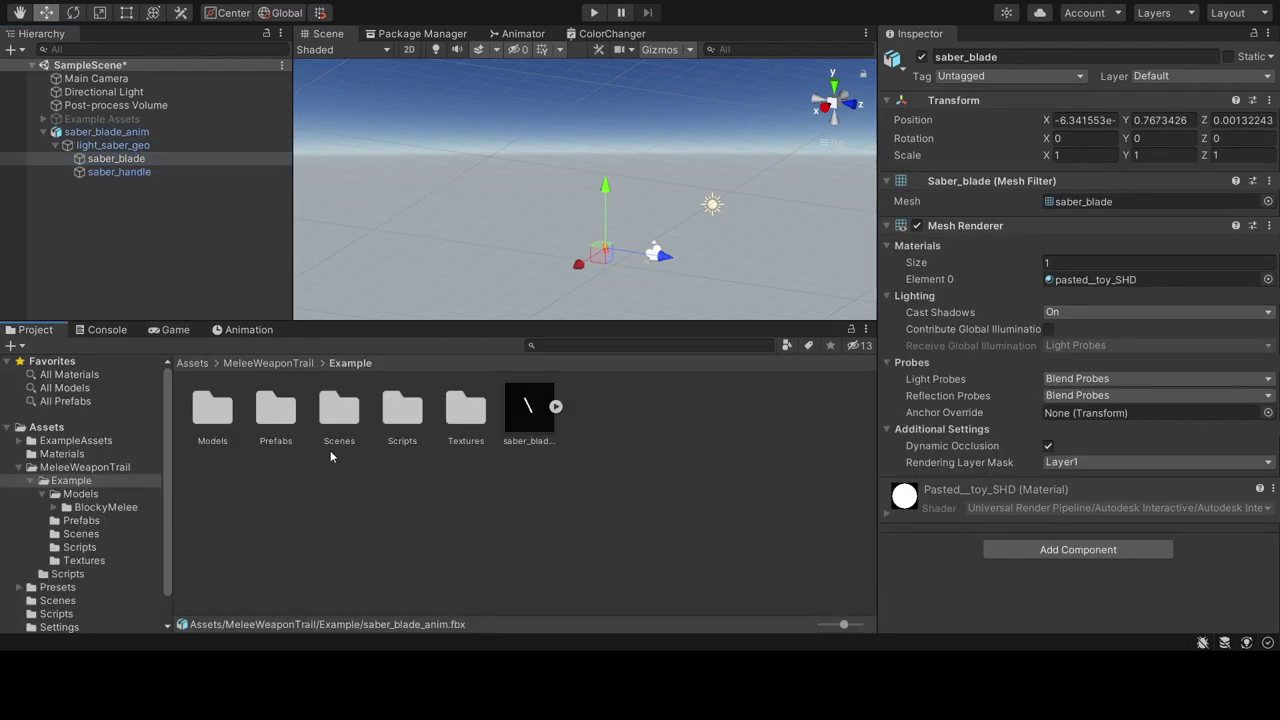
click(200, 363)
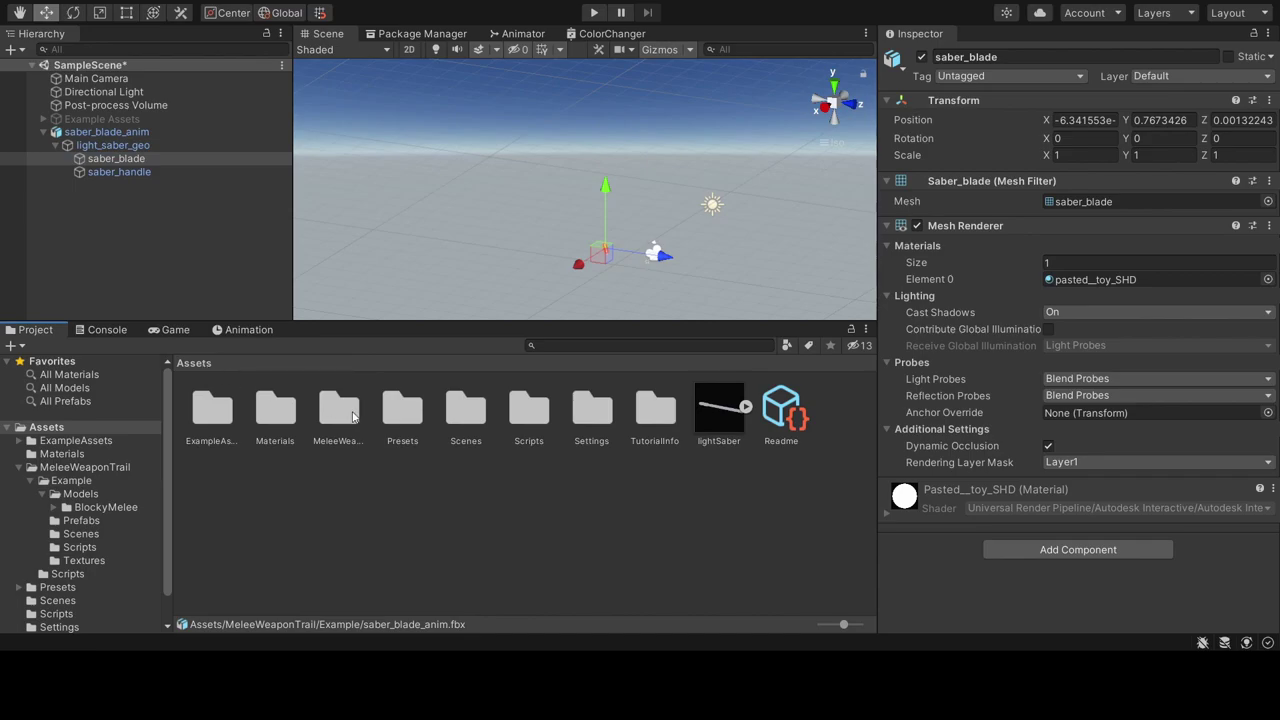
double_click(275, 410)
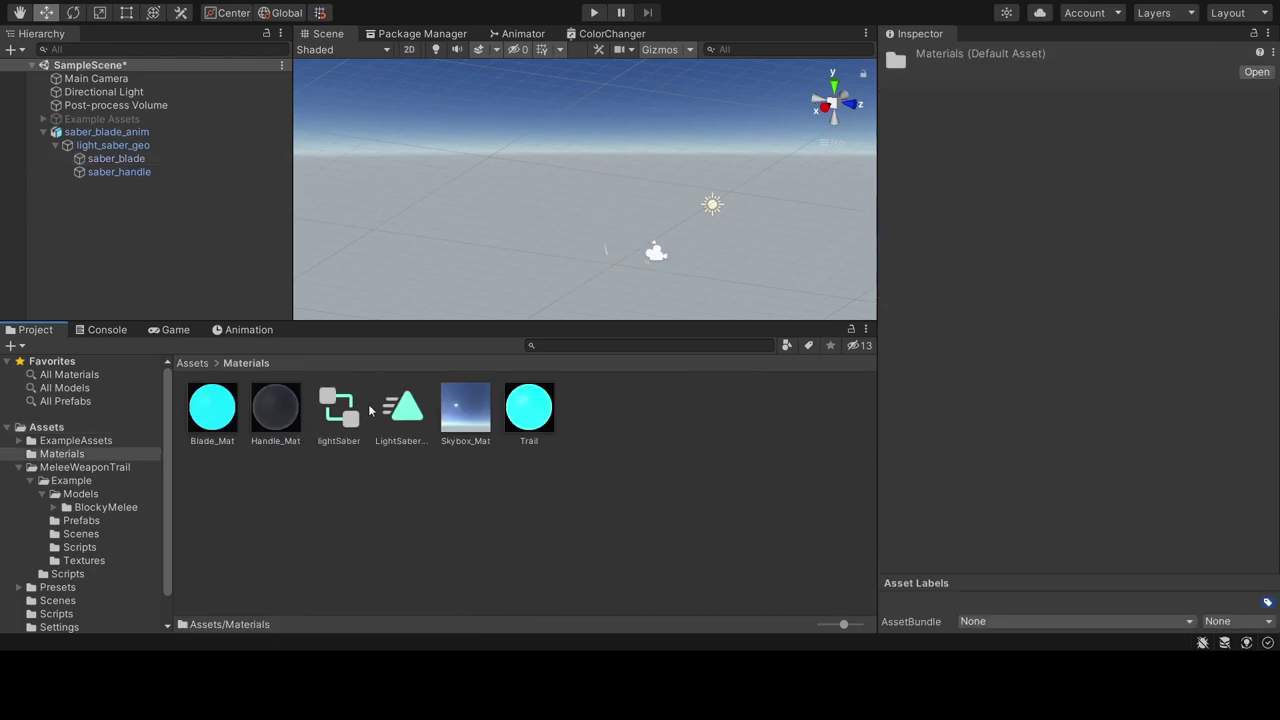
drag(230, 408, 104, 162)
drag(262, 408, 112, 172)
- Reposition the Main Camera to 1.31, 1.39, 2.47 to show the full glowing blade
click(241, 330)
click(175, 331)
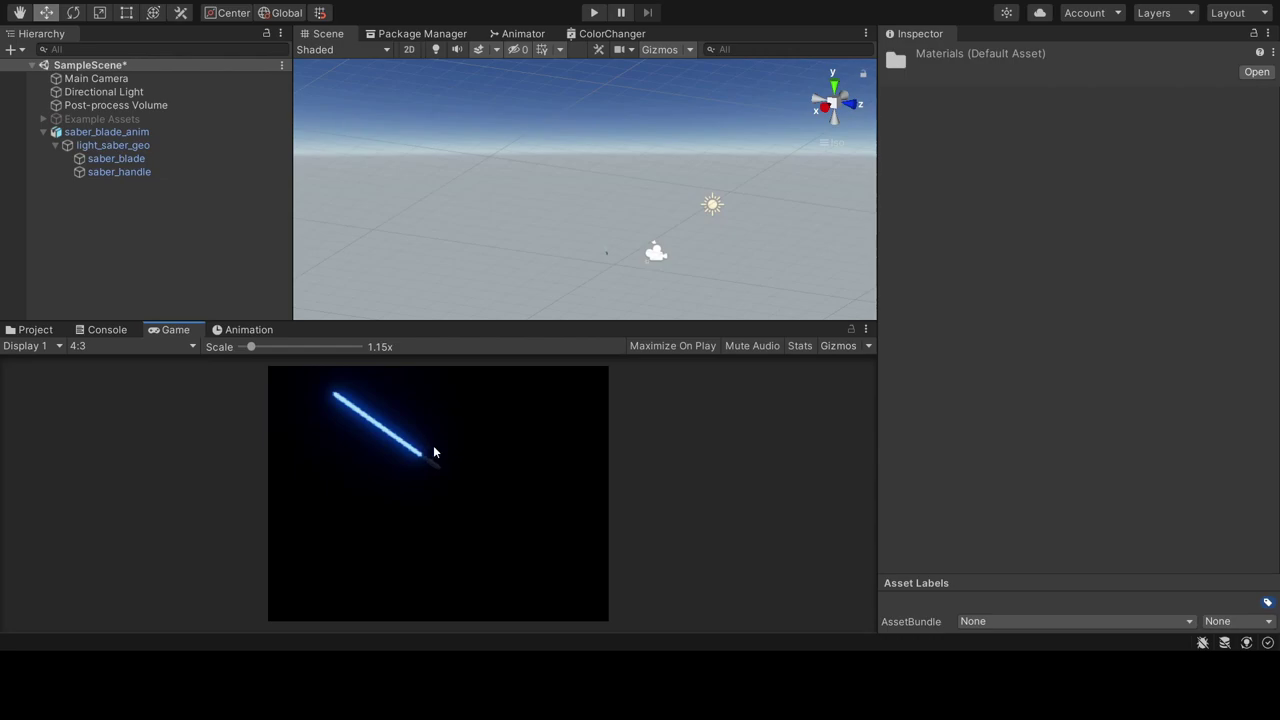
scroll(603, 234, down, 2)
click(643, 245)
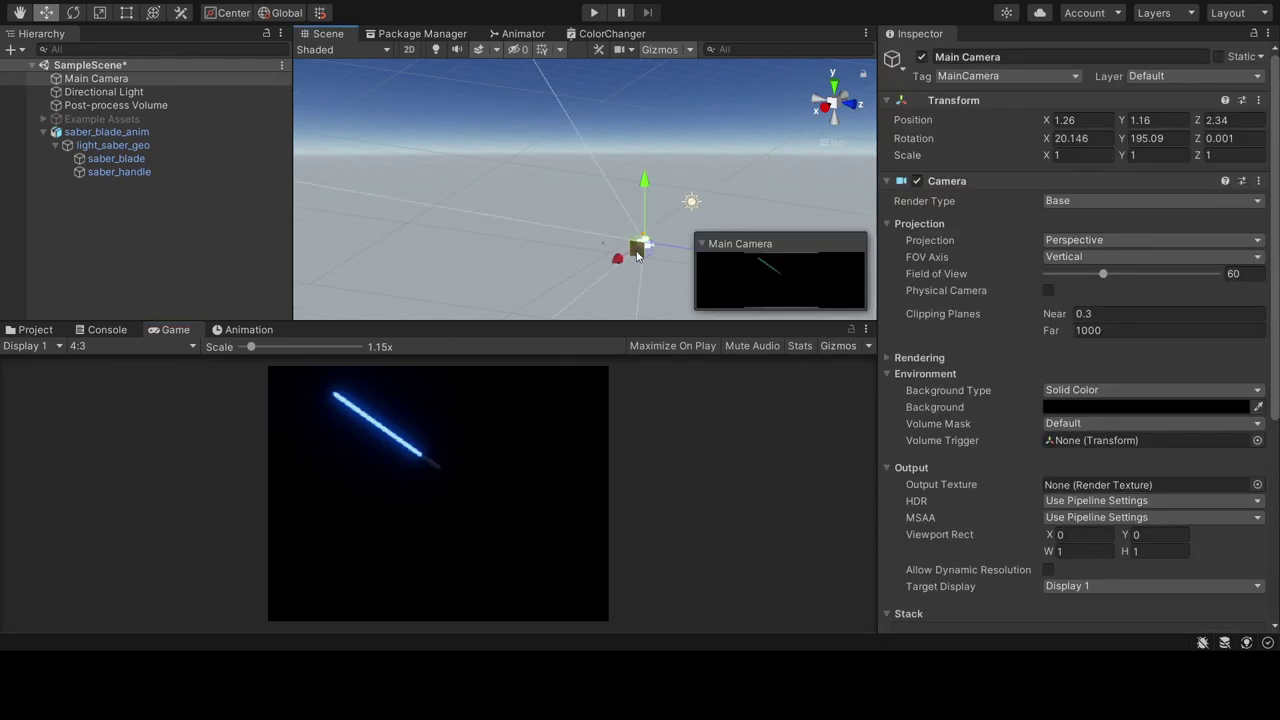
mouse_move(675, 244)
mouse_down()
mouse_move(621, 250)
mouse_move(647, 173)
mouse_up()
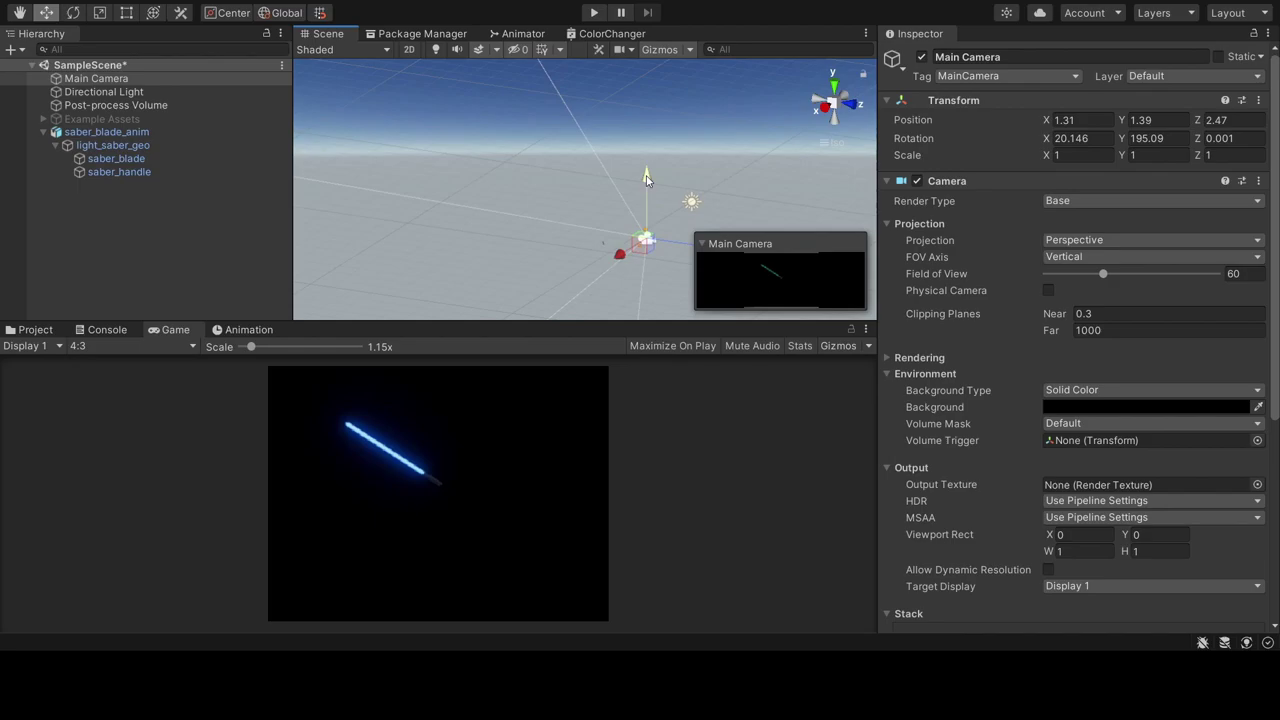
click(87, 134)
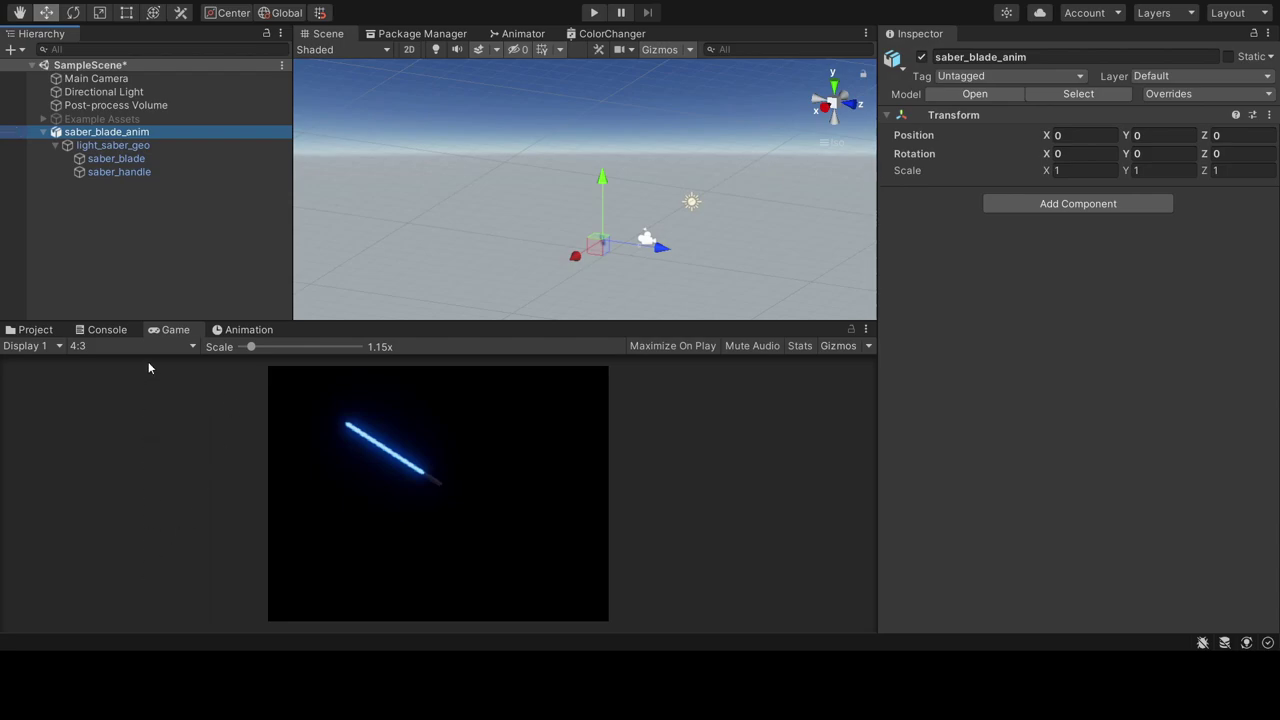
- Give saber_blade_anim the lightSaber controller and move its LightSaber_Anim state beside Entry
click(97, 331)
click(48, 328)
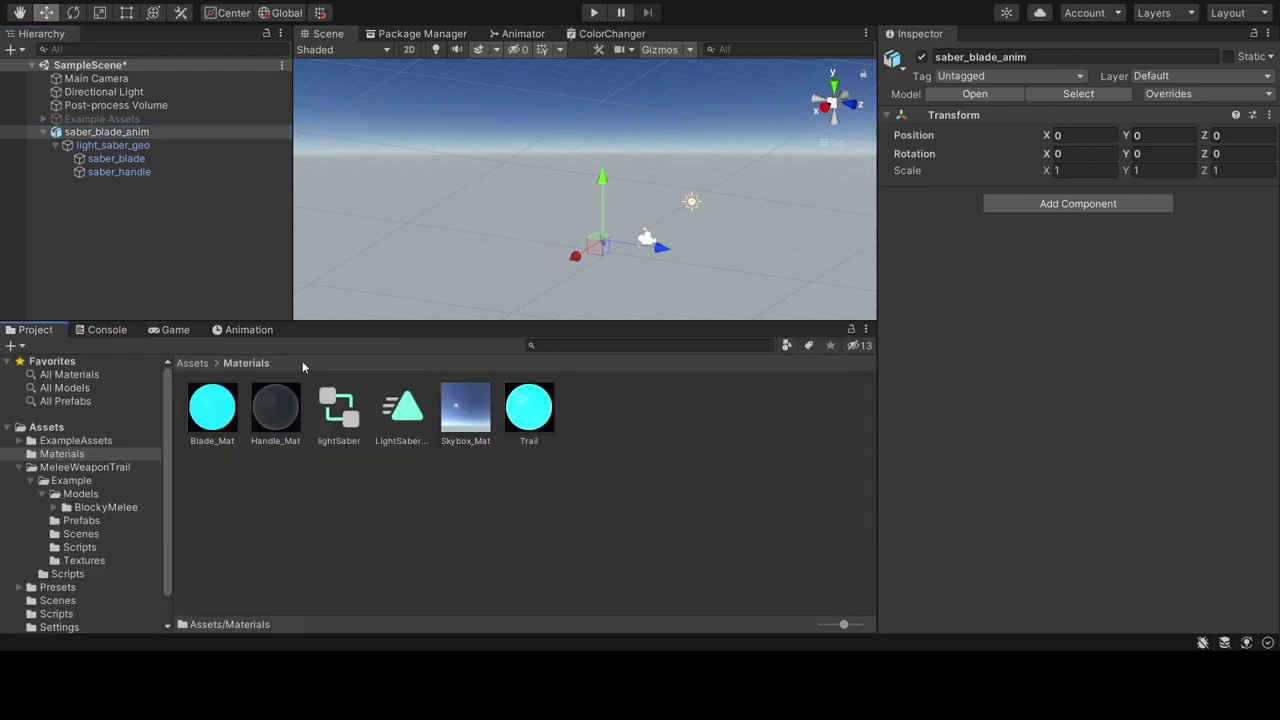
click(341, 410)
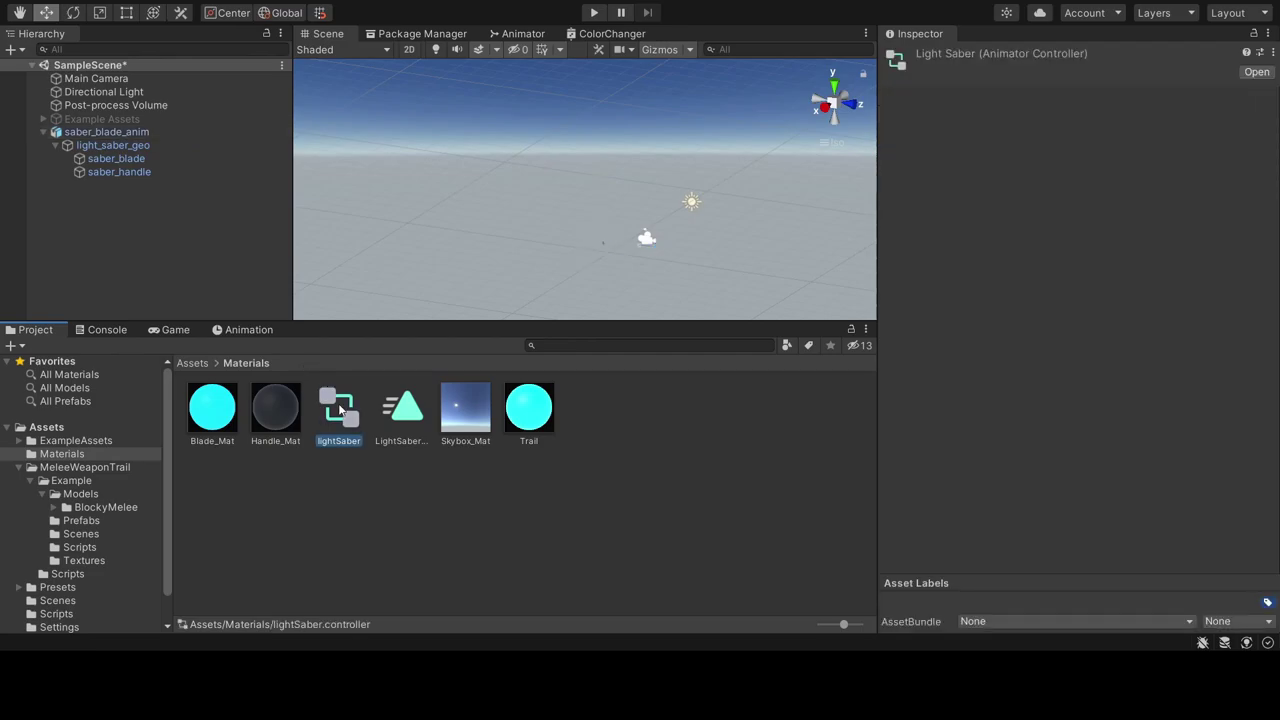
drag(333, 416, 120, 137)
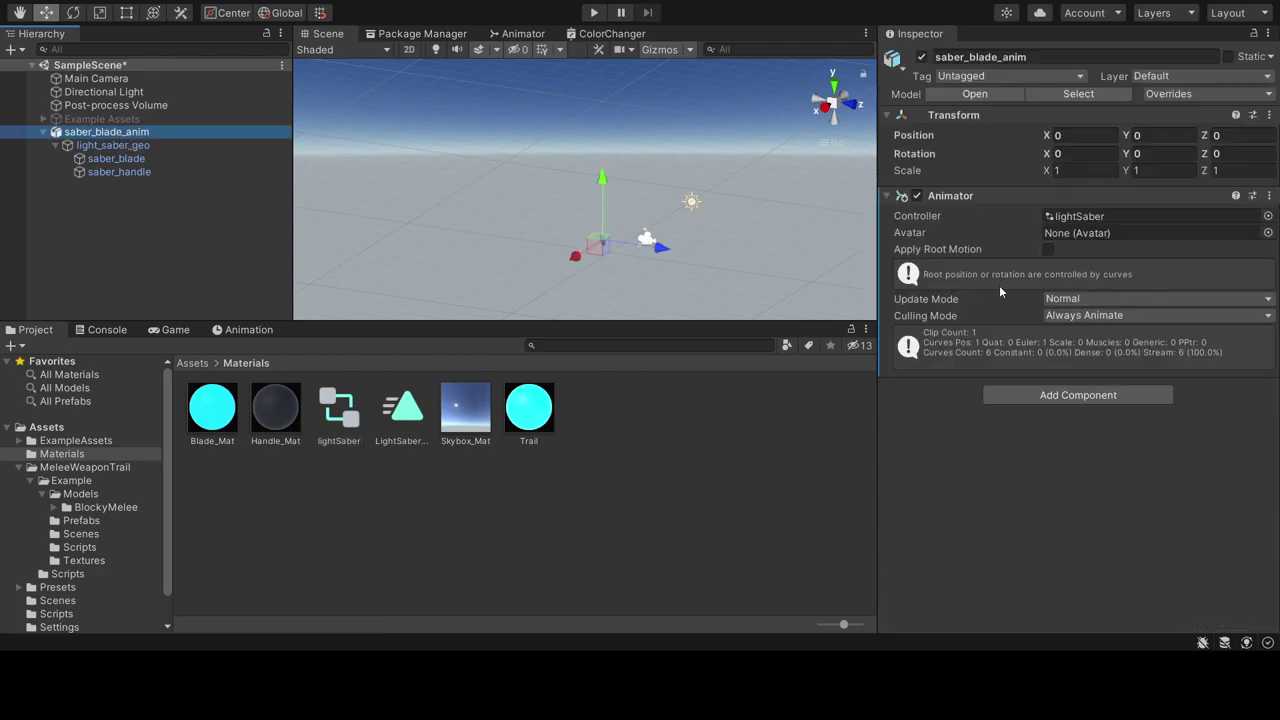
double_click(1078, 215)
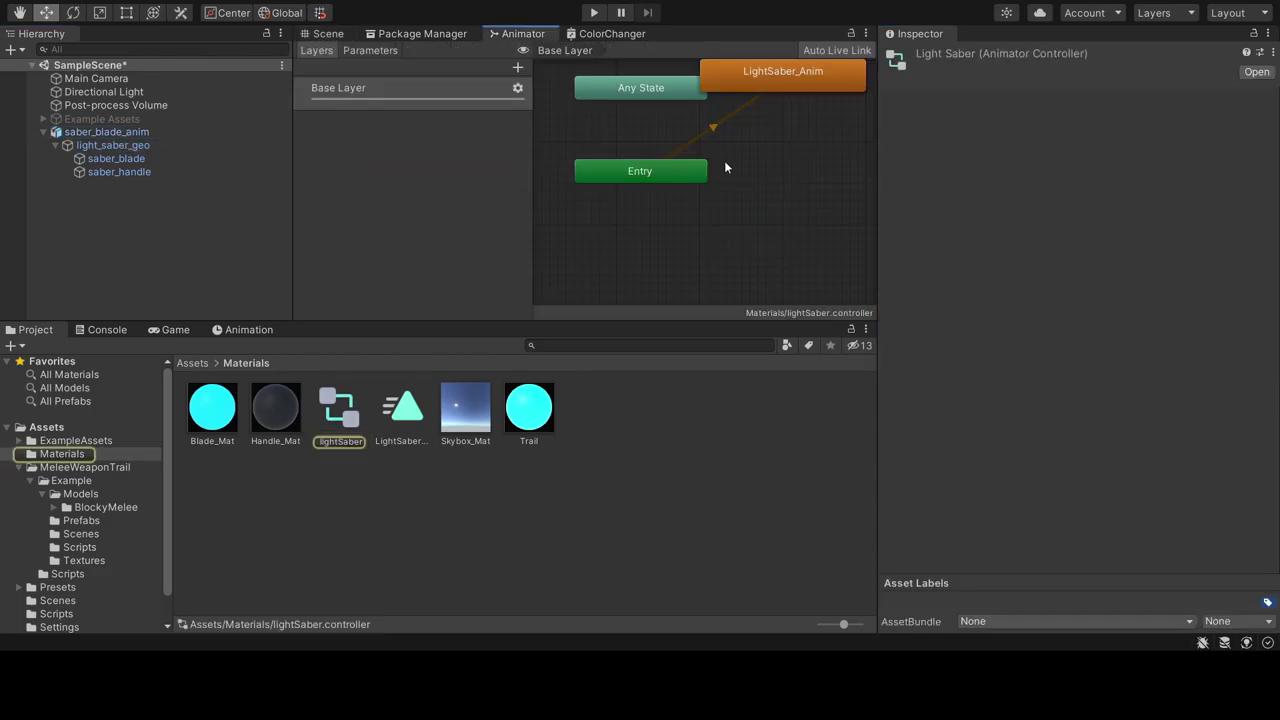
scroll(726, 168, down, 2)
double_click(774, 95)
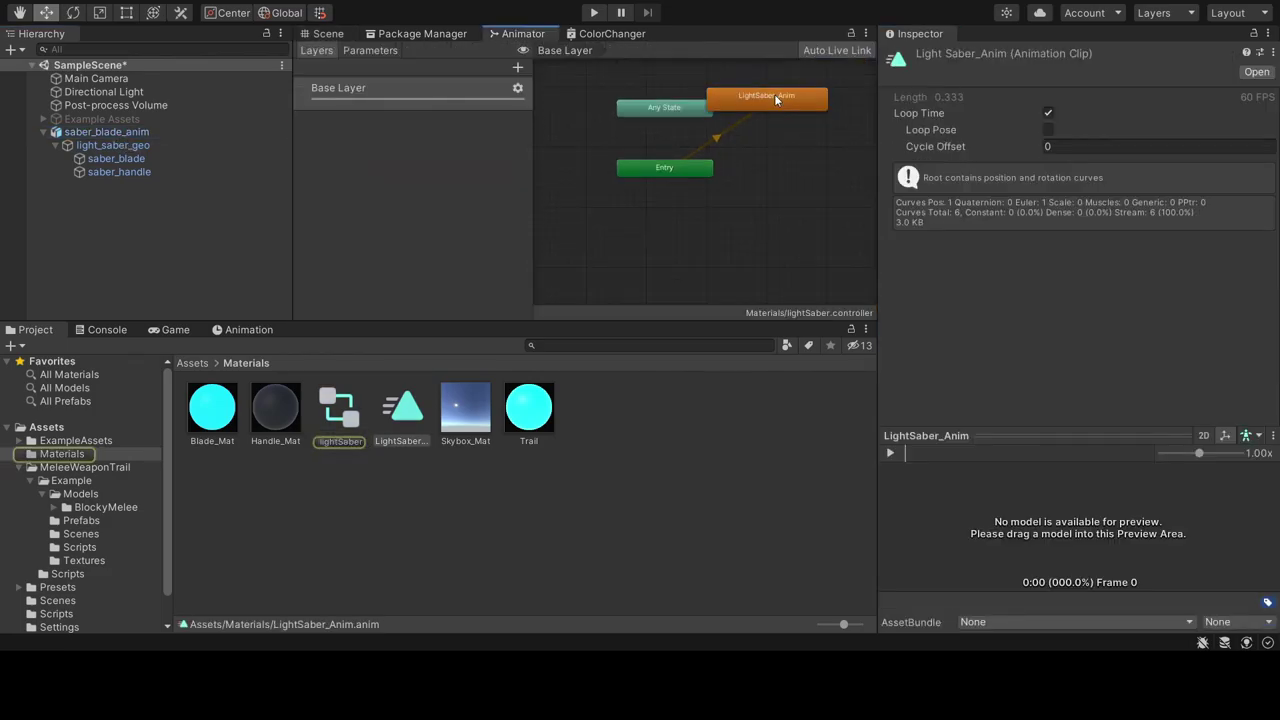
drag(774, 94, 793, 188)
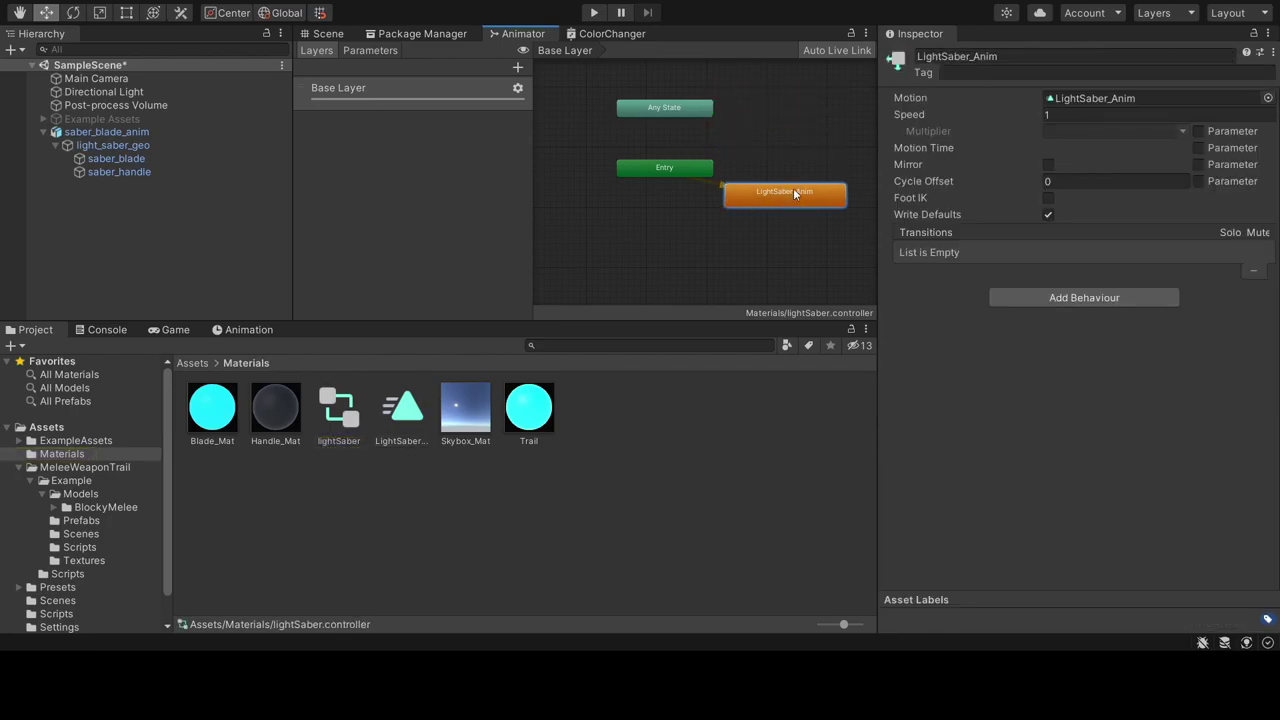
- Delete the LightSaber_Anim state from the lightSaber graph and reselect saber_blade_anim
key(Delete)
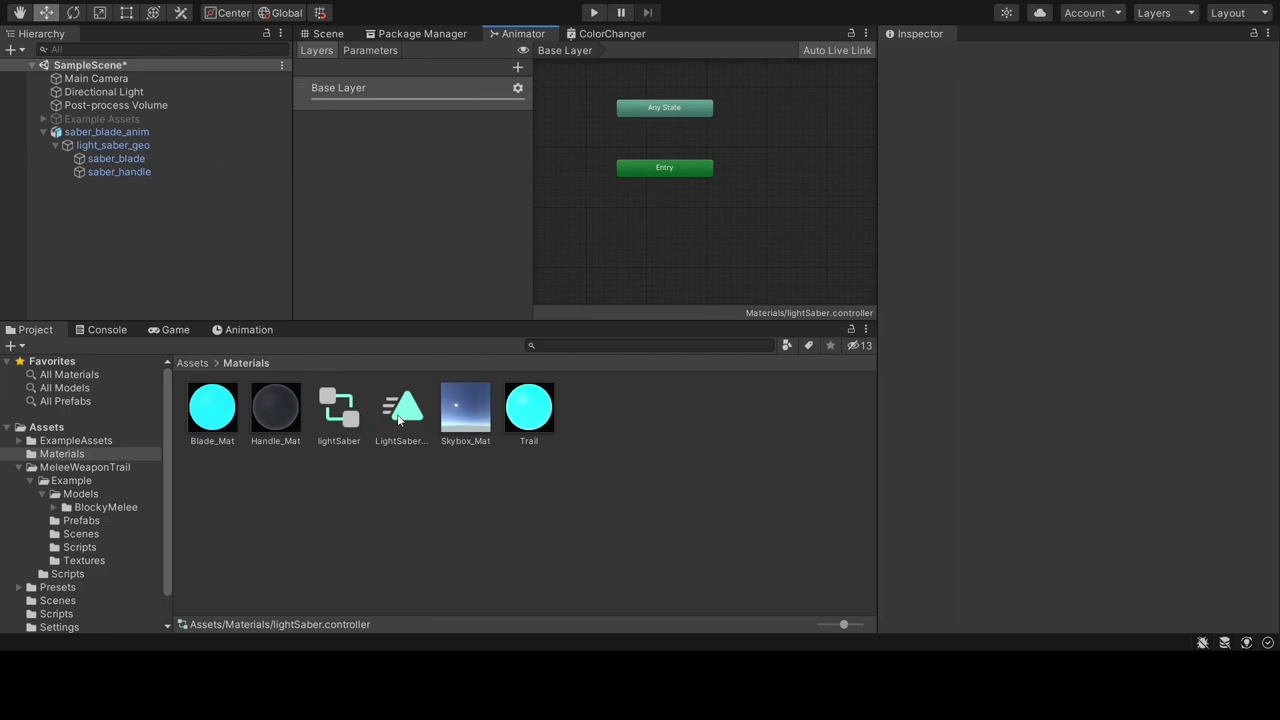
click(190, 364)
click(744, 407)
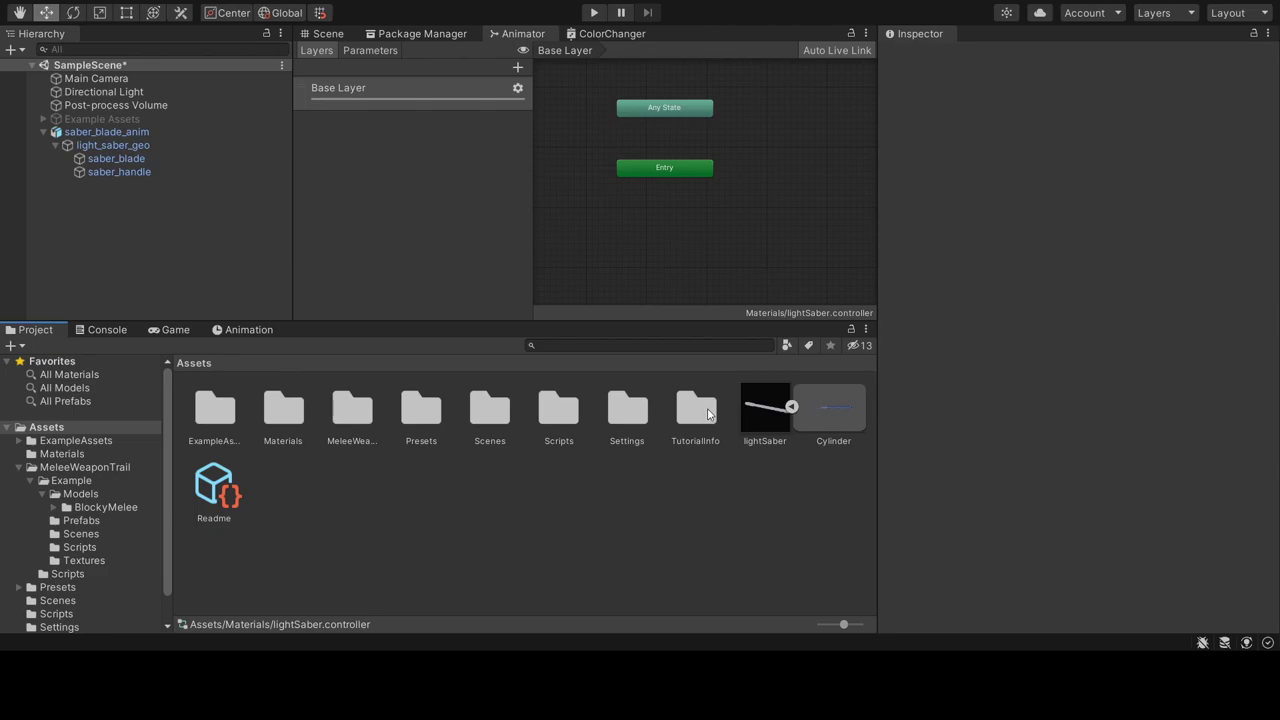
click(792, 408)
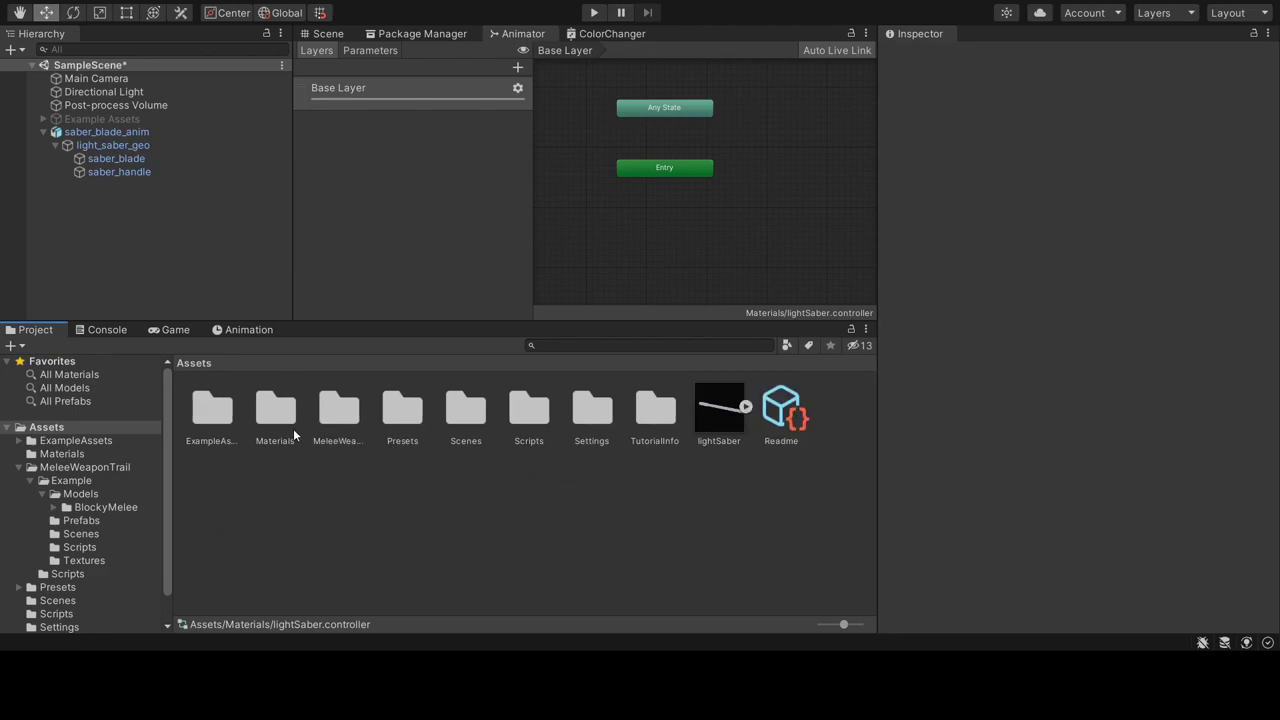
click(99, 133)
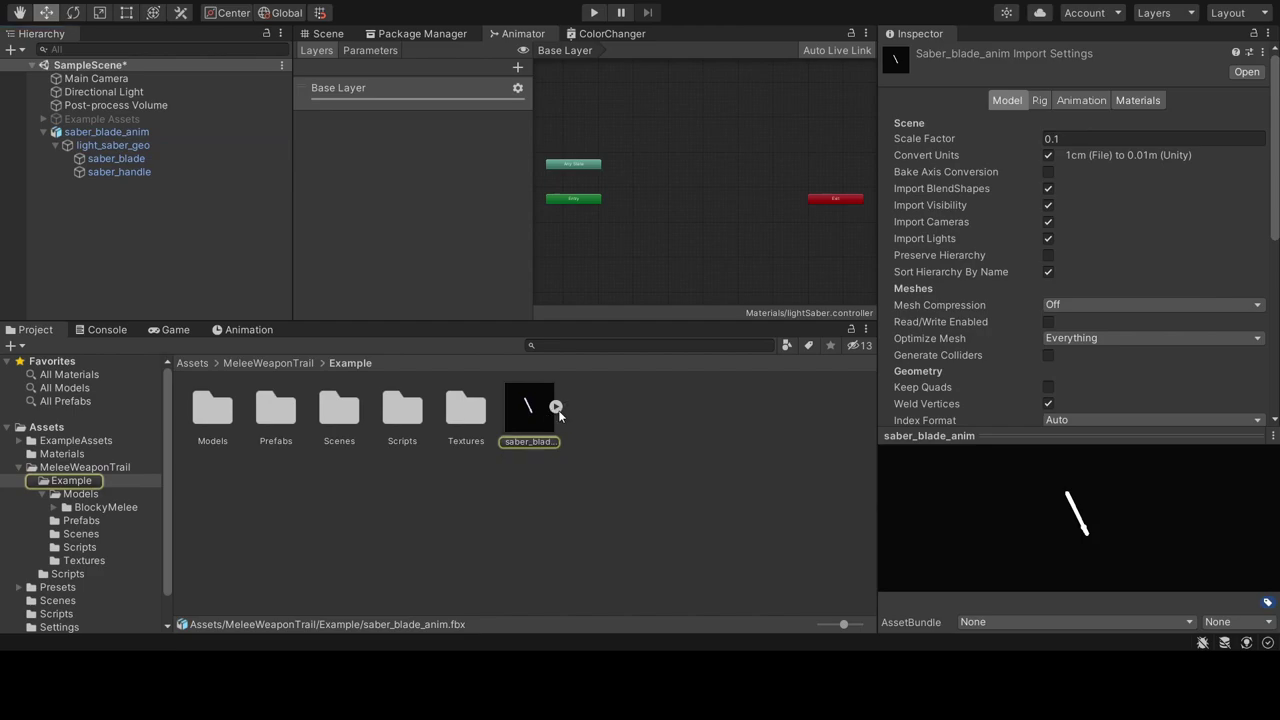
- Drag saber_blade_anim.fbx's Take 001 clip into the Animator graph as the default state
click(560, 405)
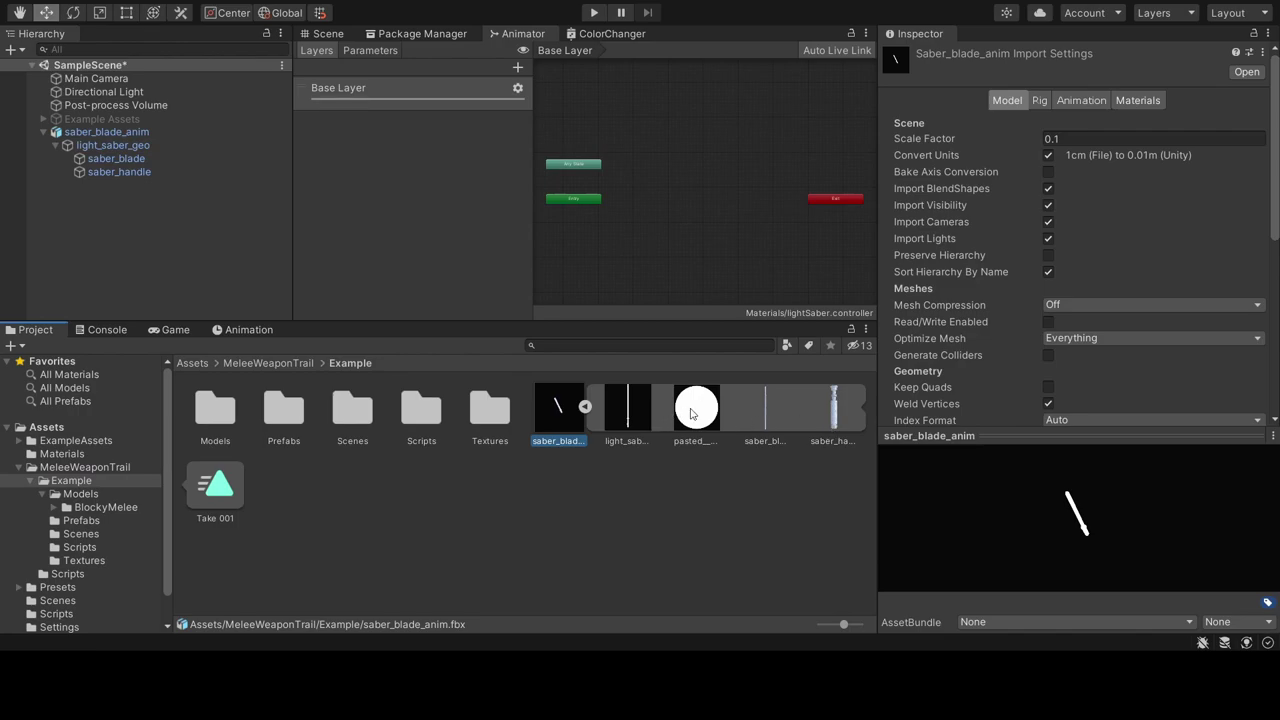
mouse_move(234, 497)
mouse_down()
mouse_move(618, 217)
mouse_move(646, 180)
mouse_up()
scroll(646, 180, up, 3)
scroll(646, 180, up, 3)
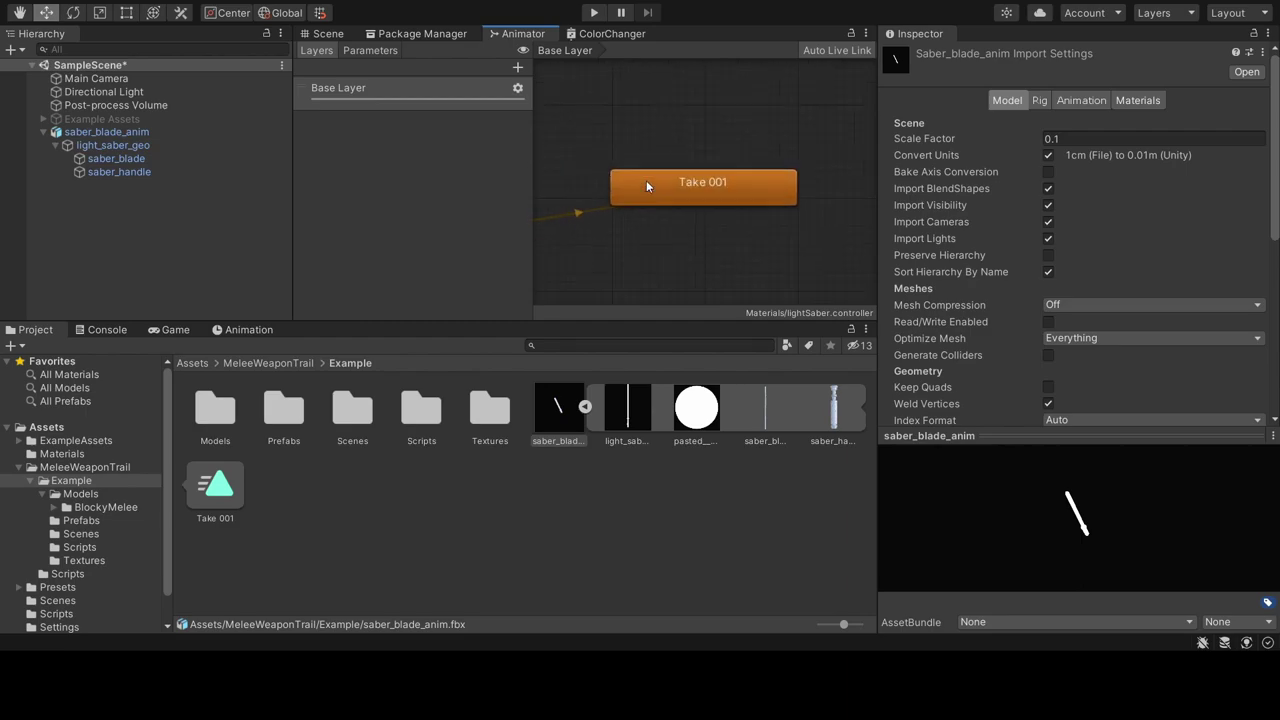
click(662, 182)
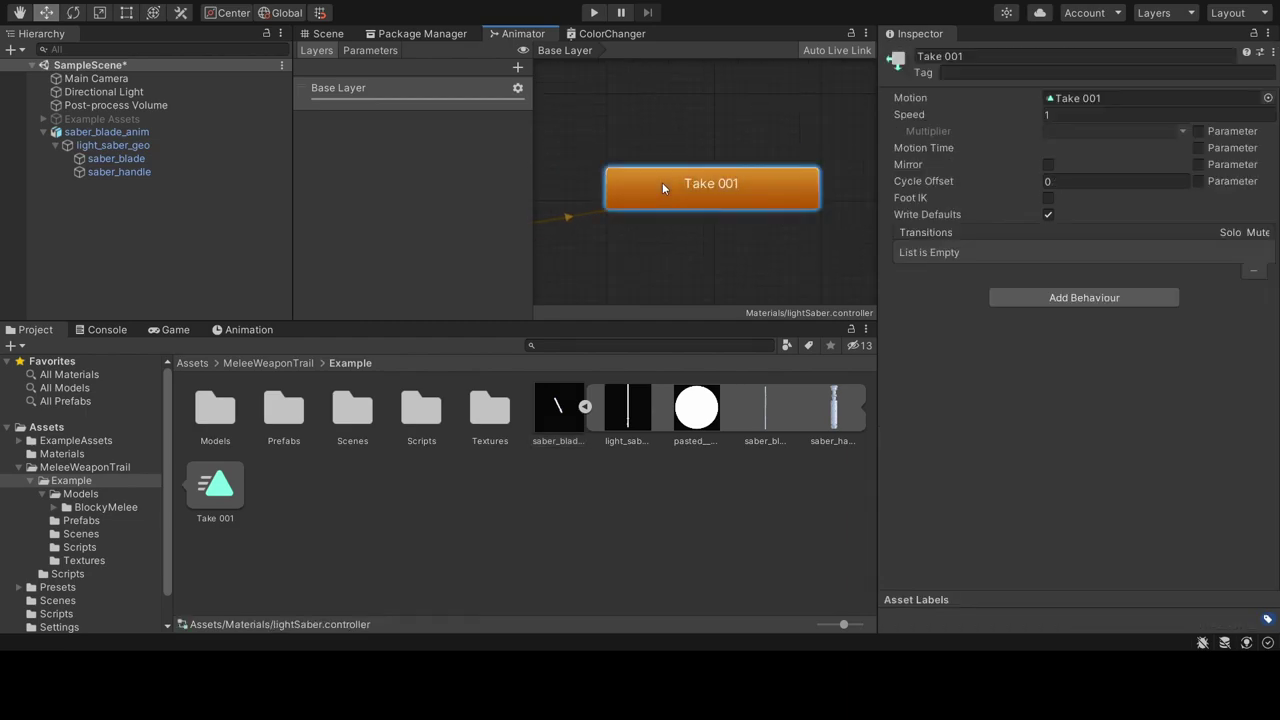
click(338, 38)
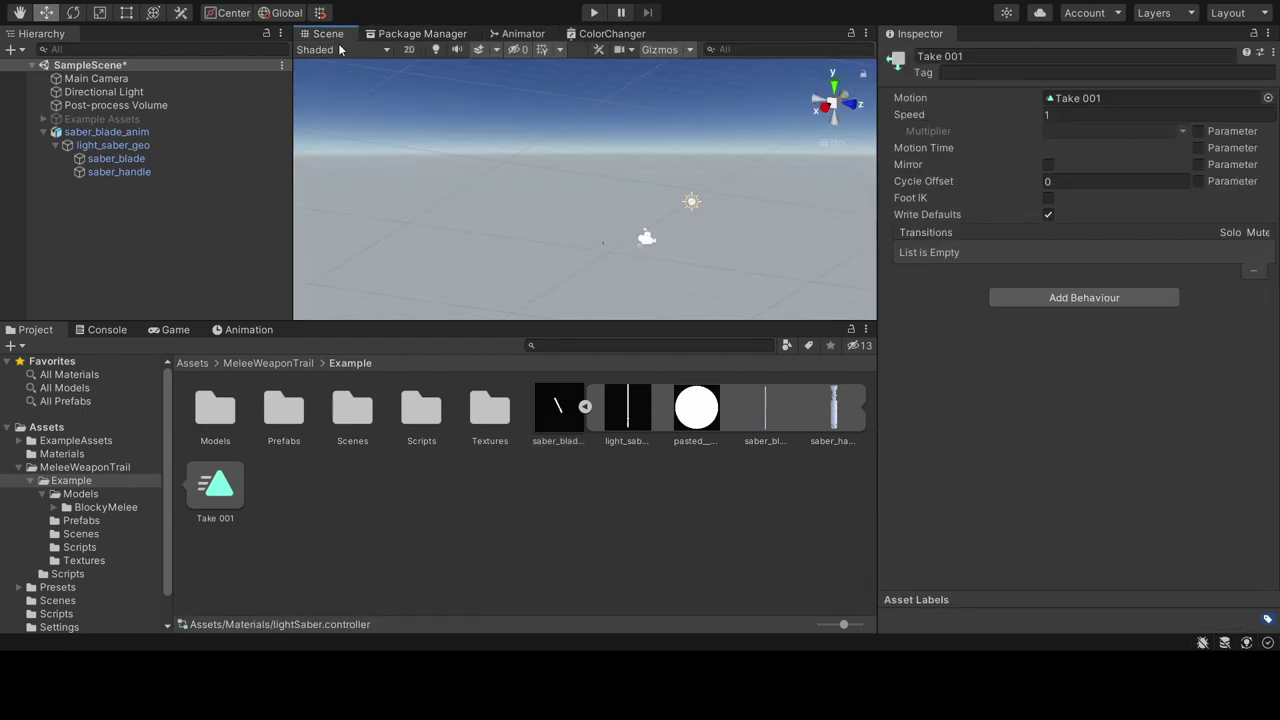
click(240, 330)
click(180, 332)
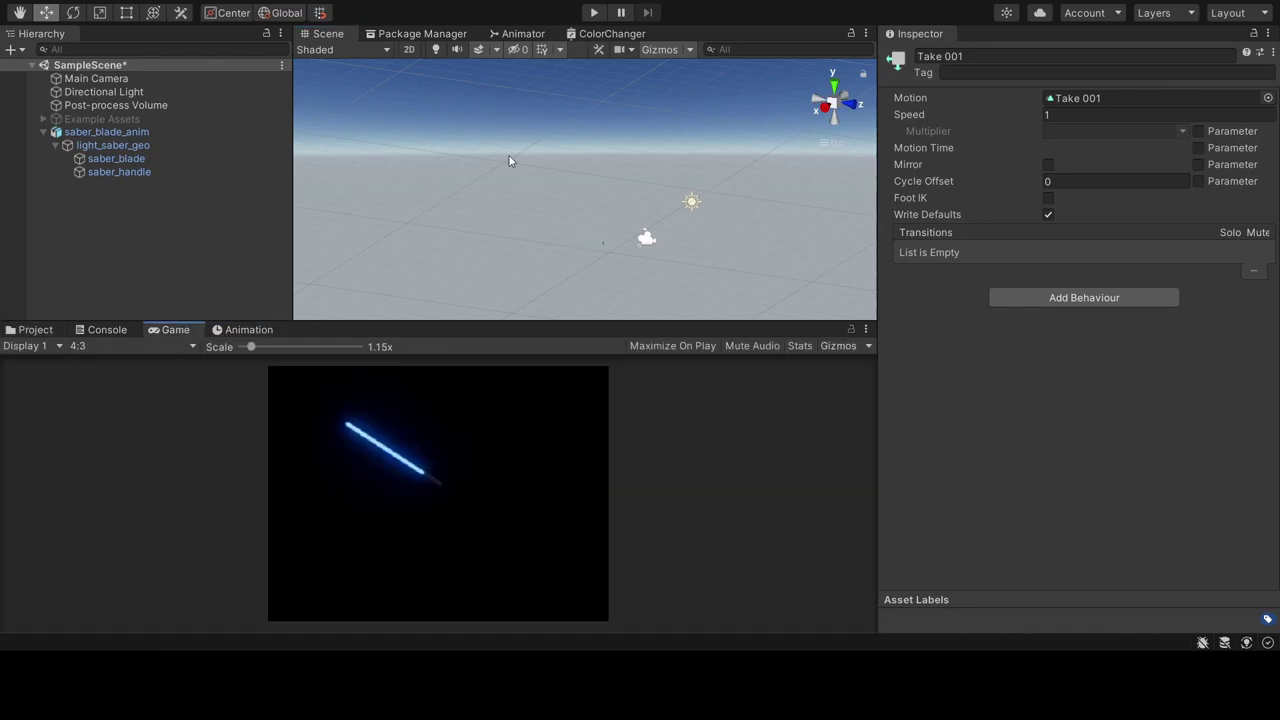
click(594, 12)
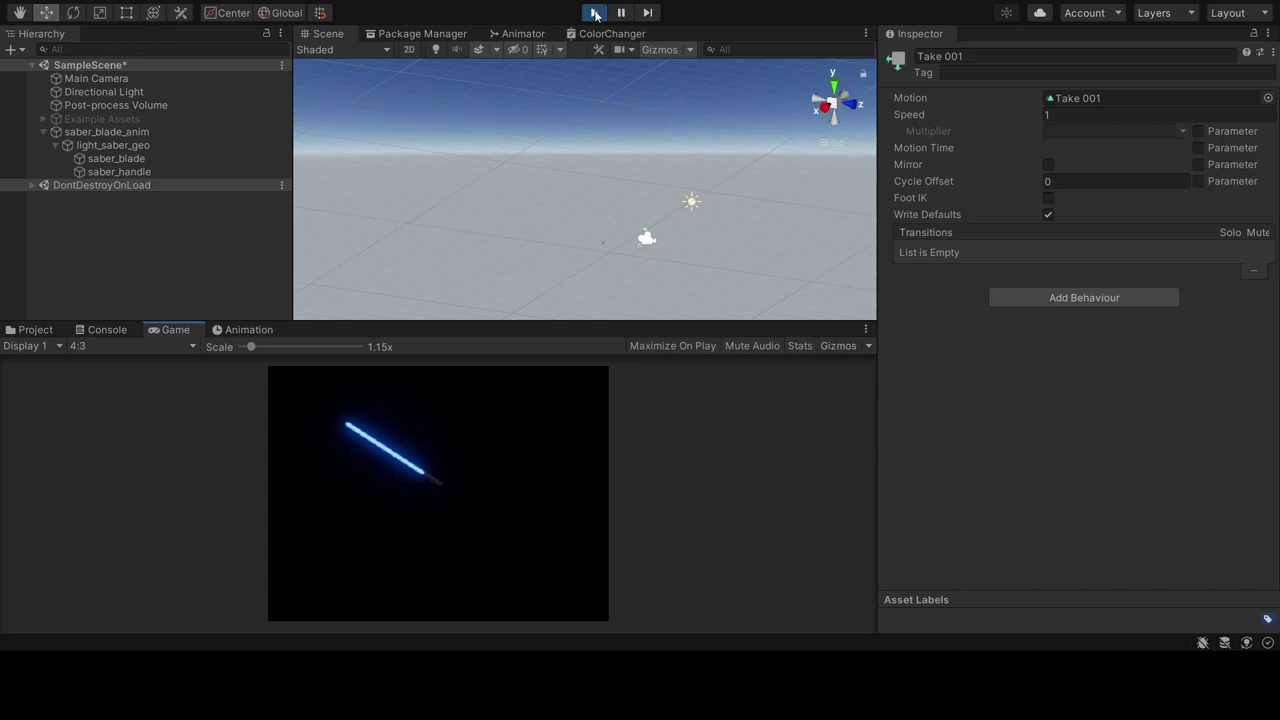
click(595, 13)
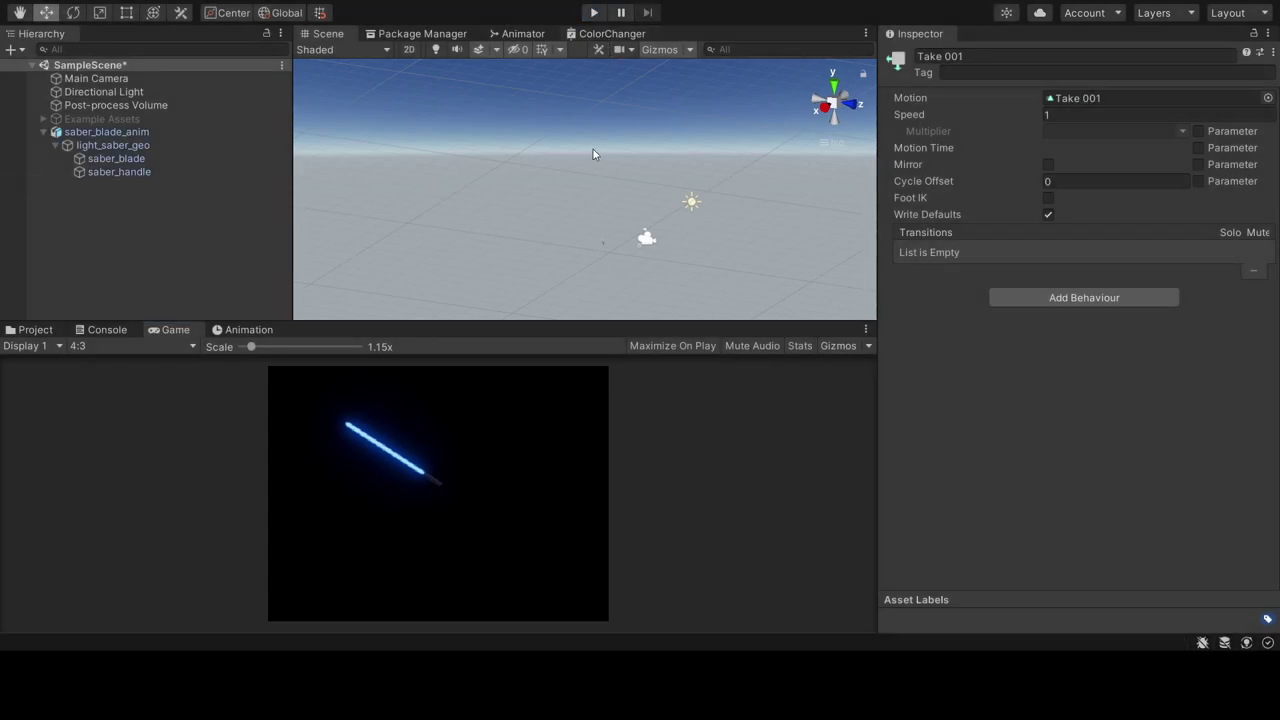
- Create an empty child GameObject under saber_blade
click(36, 330)
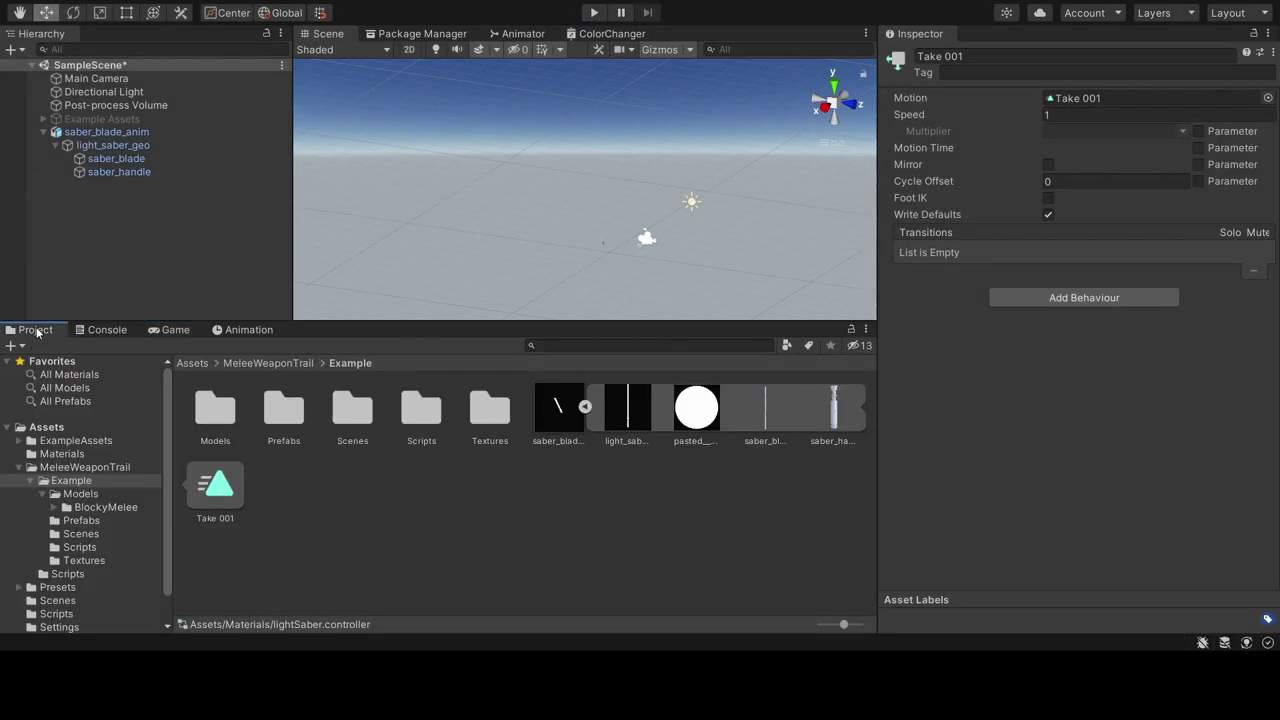
click(101, 160)
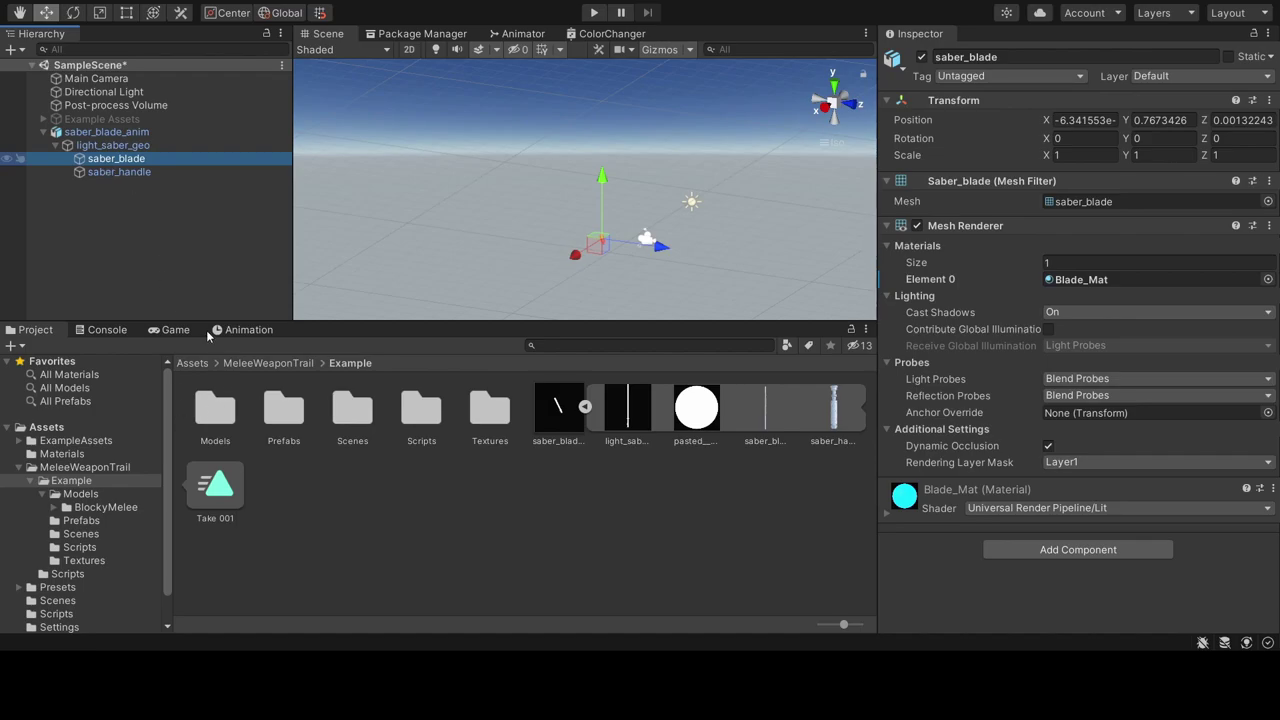
key(alt+shift+n)
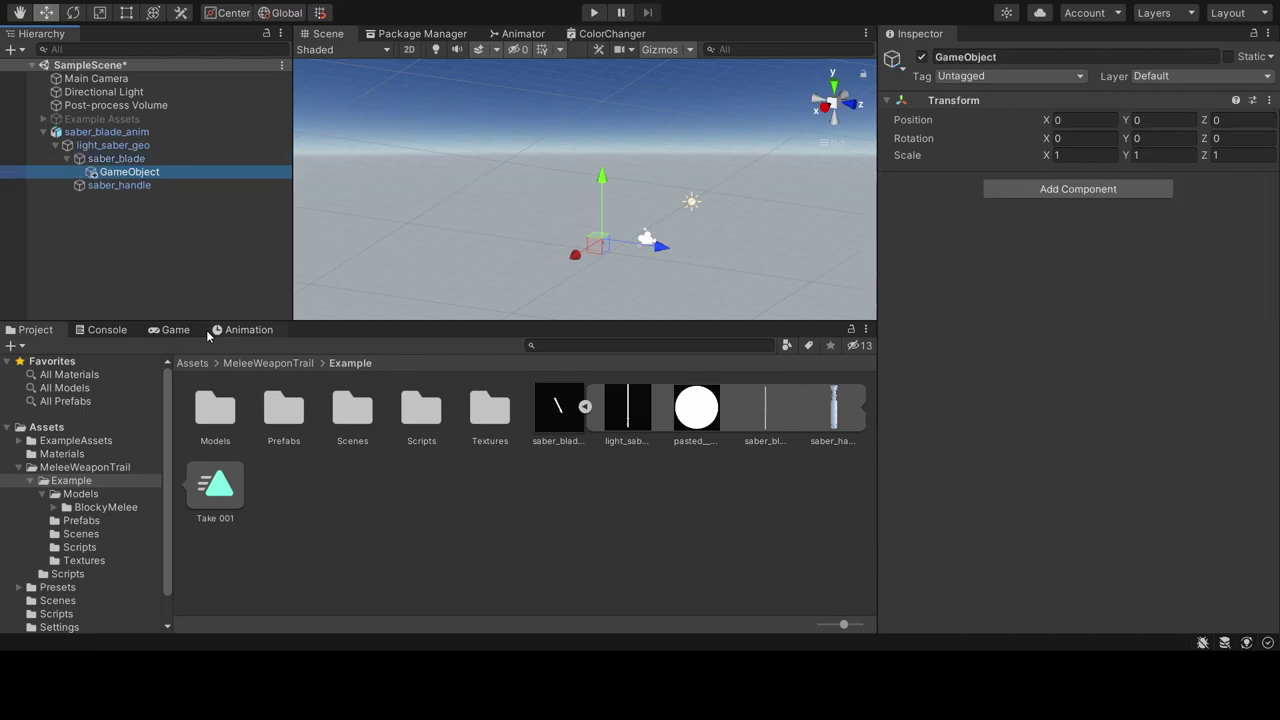
click(207, 332)
- Move the empty object to the blade's base at -0.023, -0.457, -0.004
alt+drag(554, 245, 589, 203)
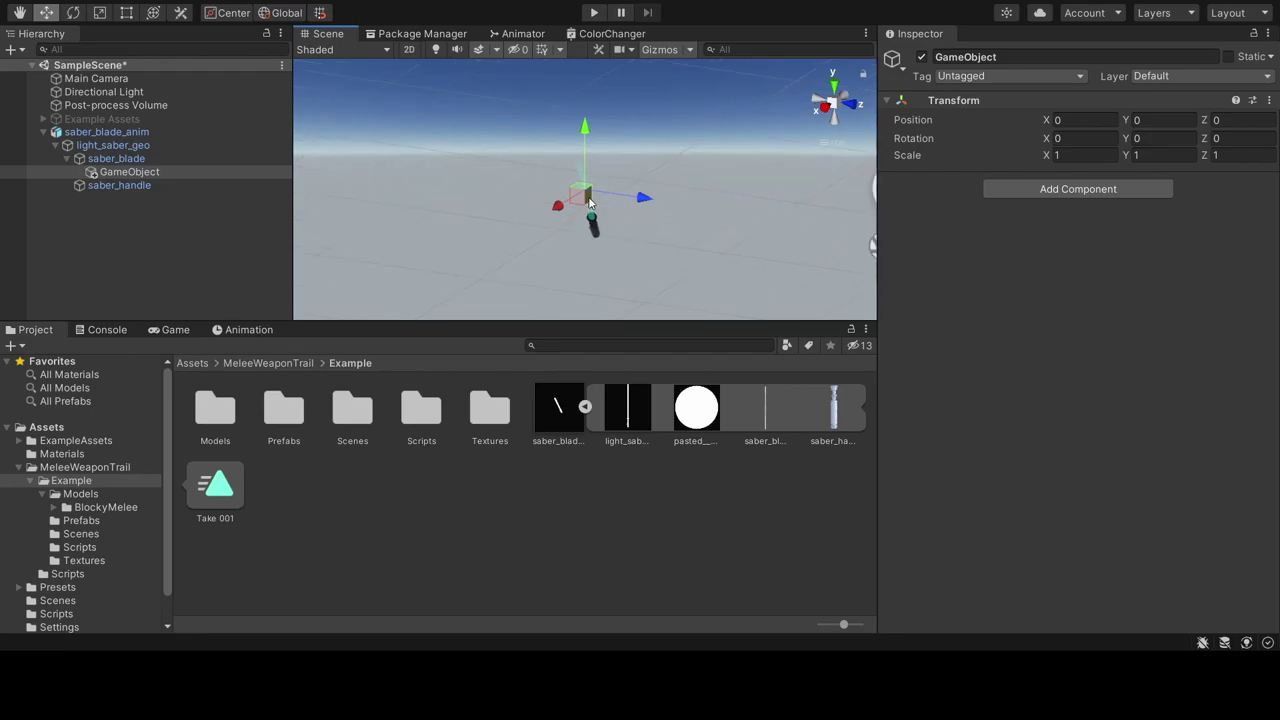
alt+drag(589, 203, 431, 209)
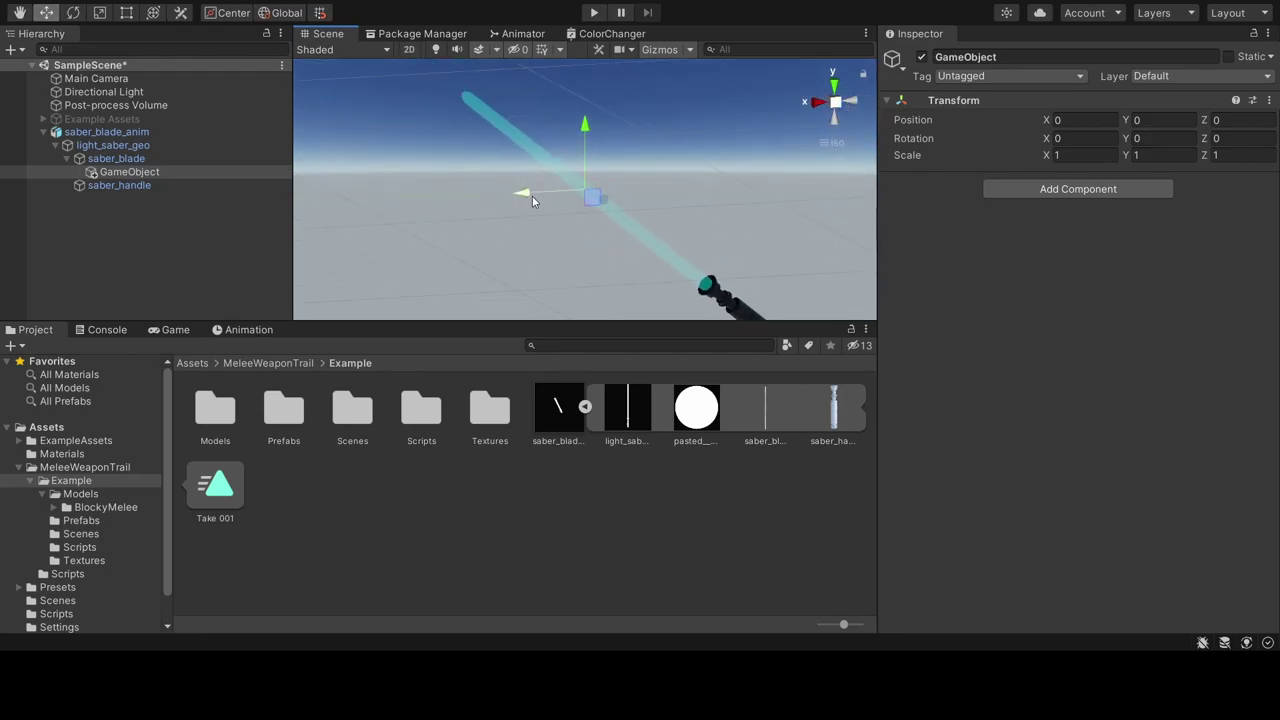
drag(593, 198, 643, 217)
drag(701, 122, 700, 222)
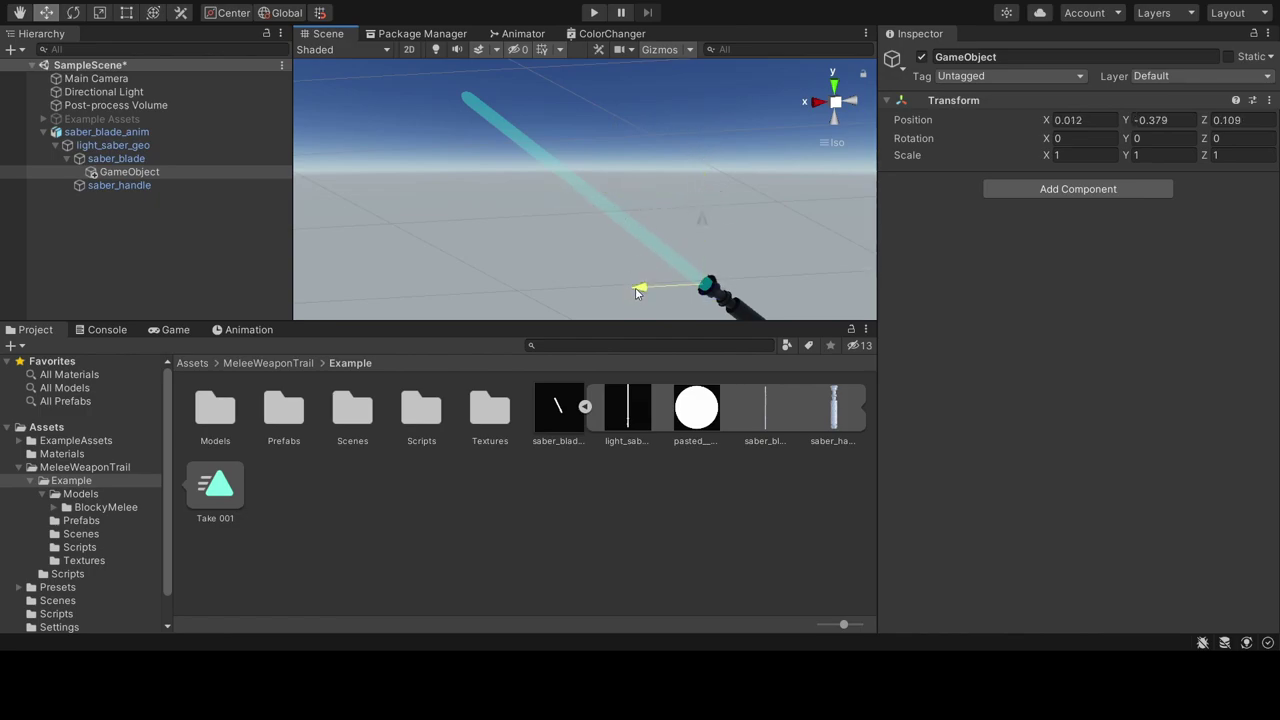
drag(640, 287, 601, 294)
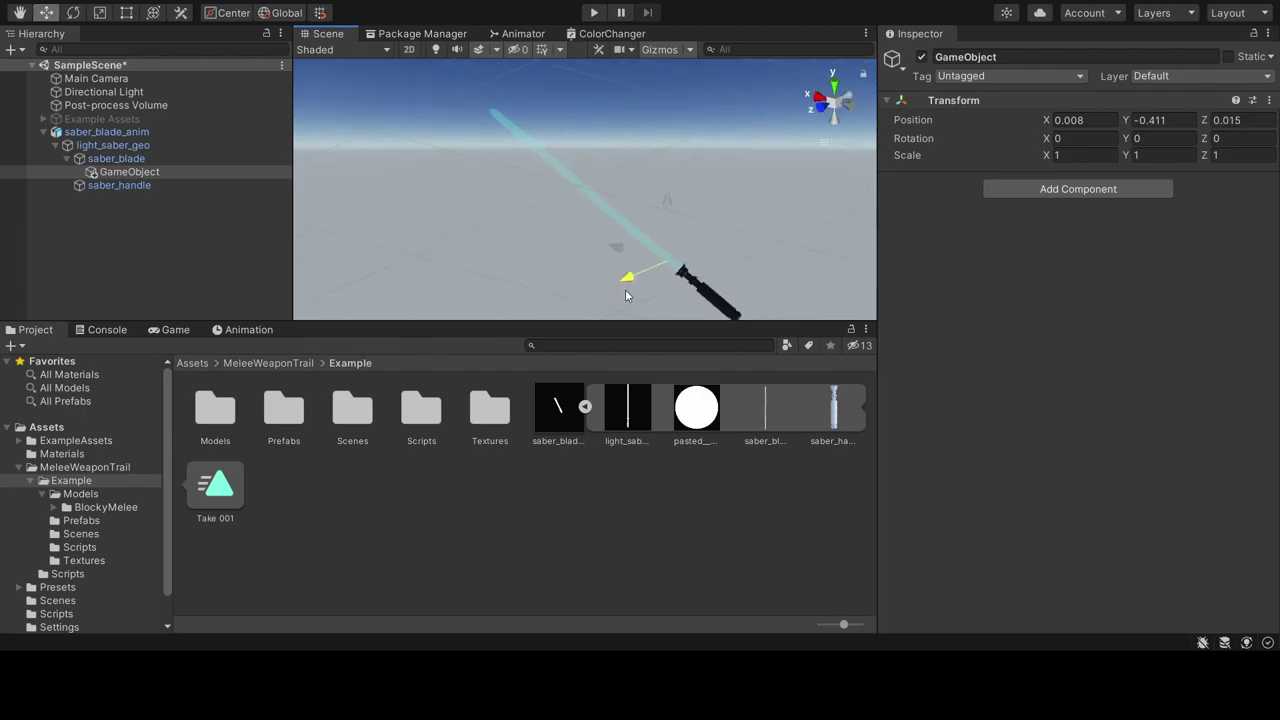
mouse_move(601, 294)
mouse_down()
mouse_move(631, 297)
mouse_move(373, 309)
mouse_up()
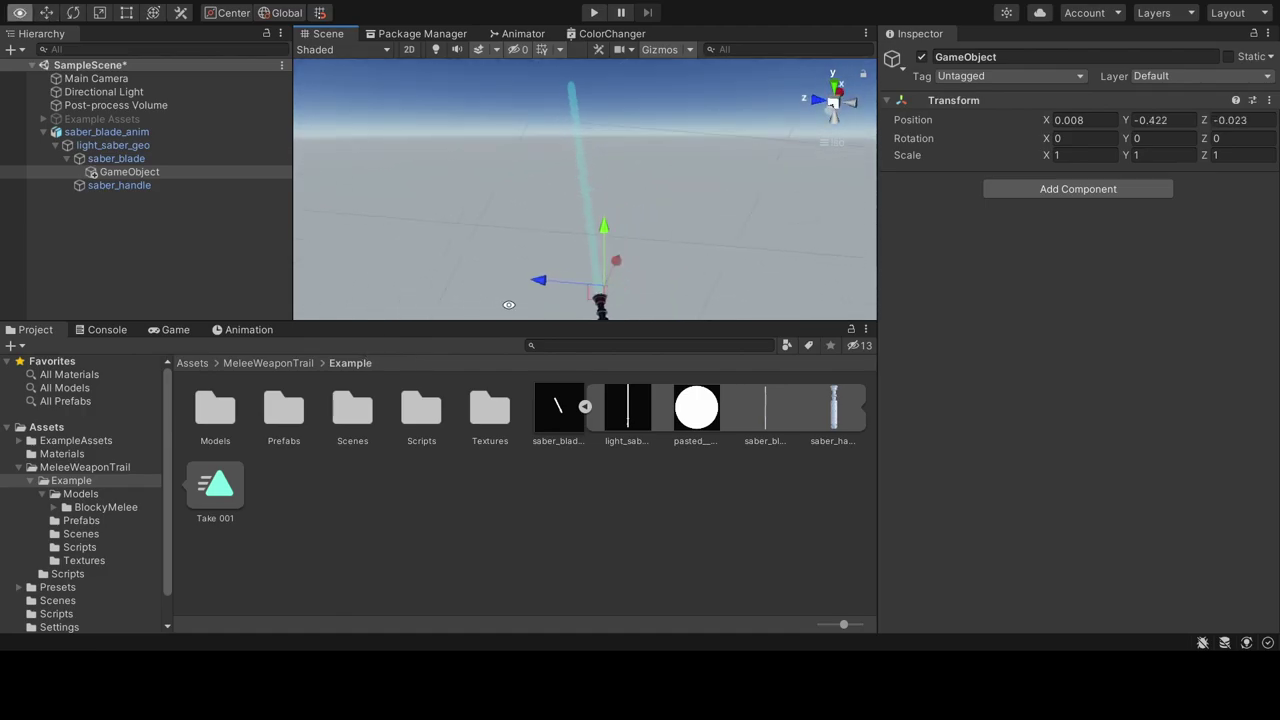
drag(542, 284, 537, 285)
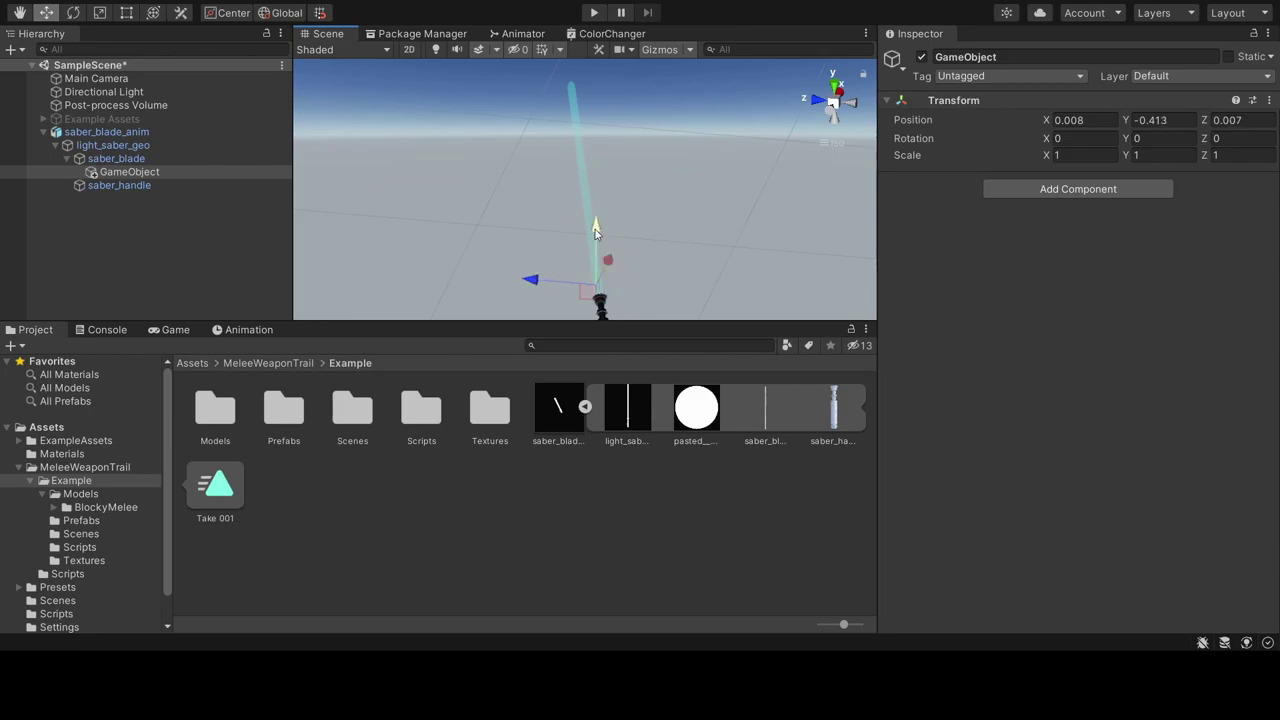
drag(609, 263, 606, 264)
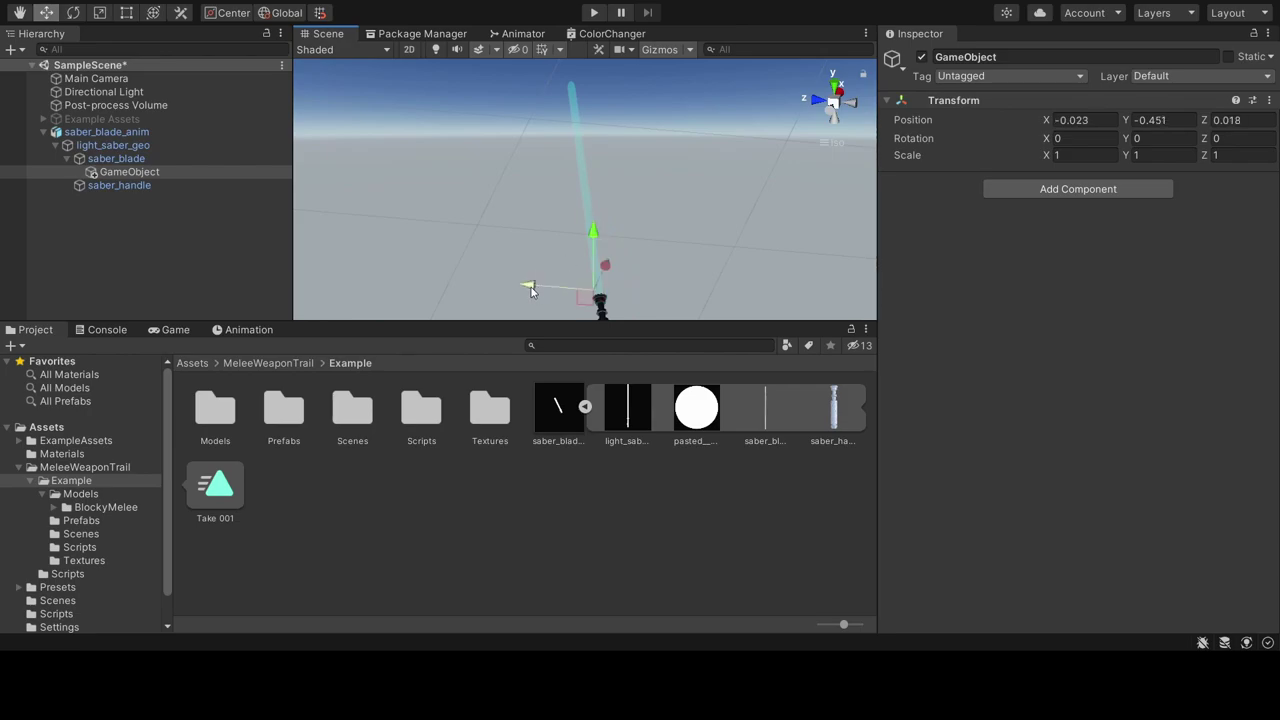
drag(530, 285, 536, 293)
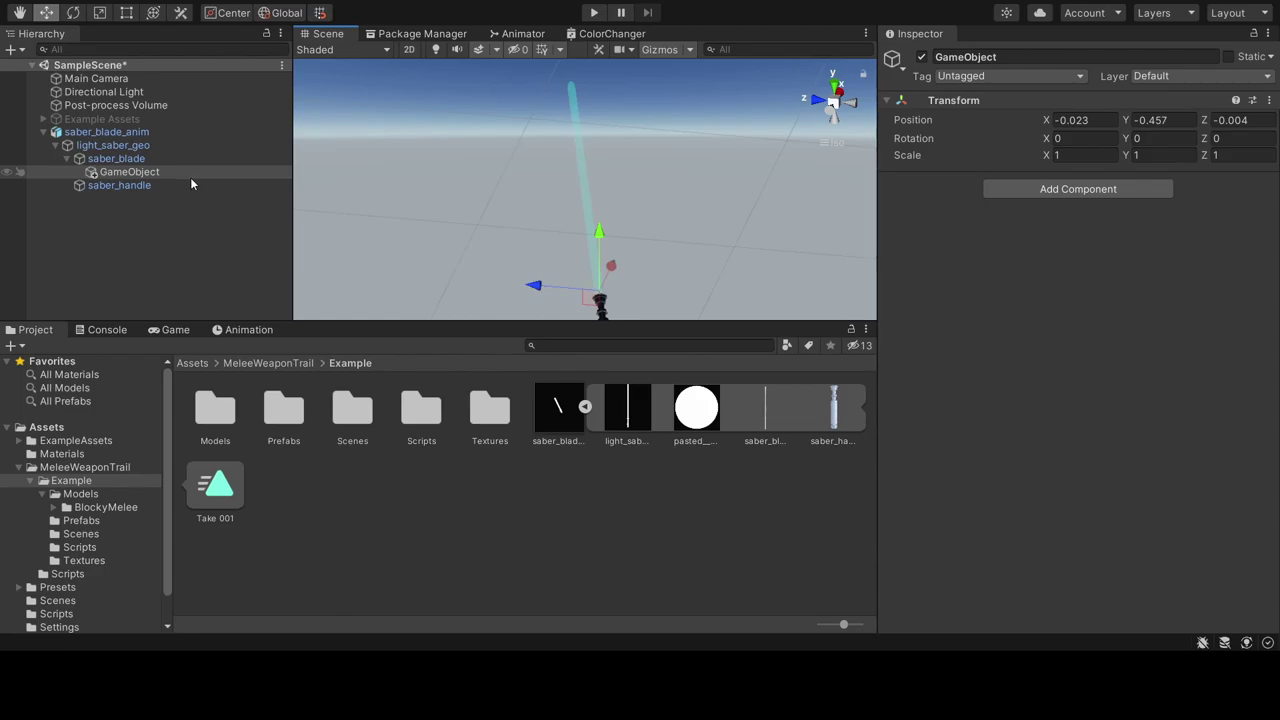
- Rename the empty GameObject to Start
click(1104, 59)
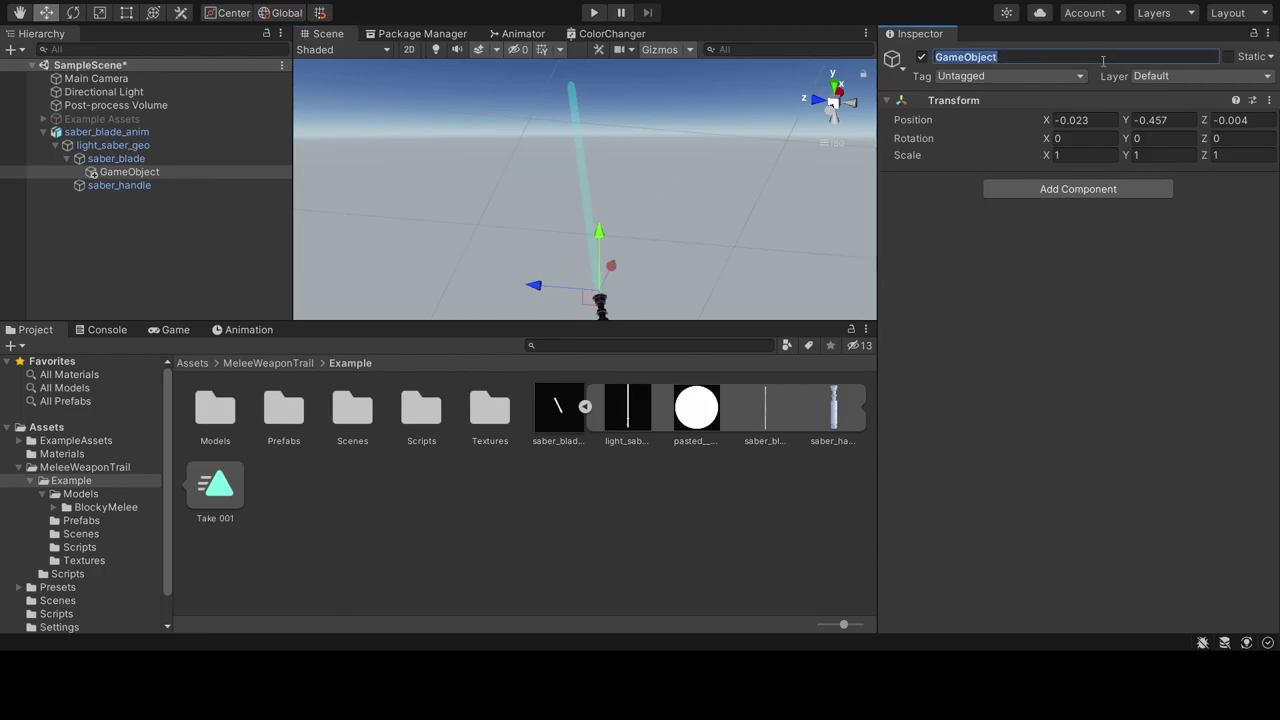
text(Start)
key(Return)
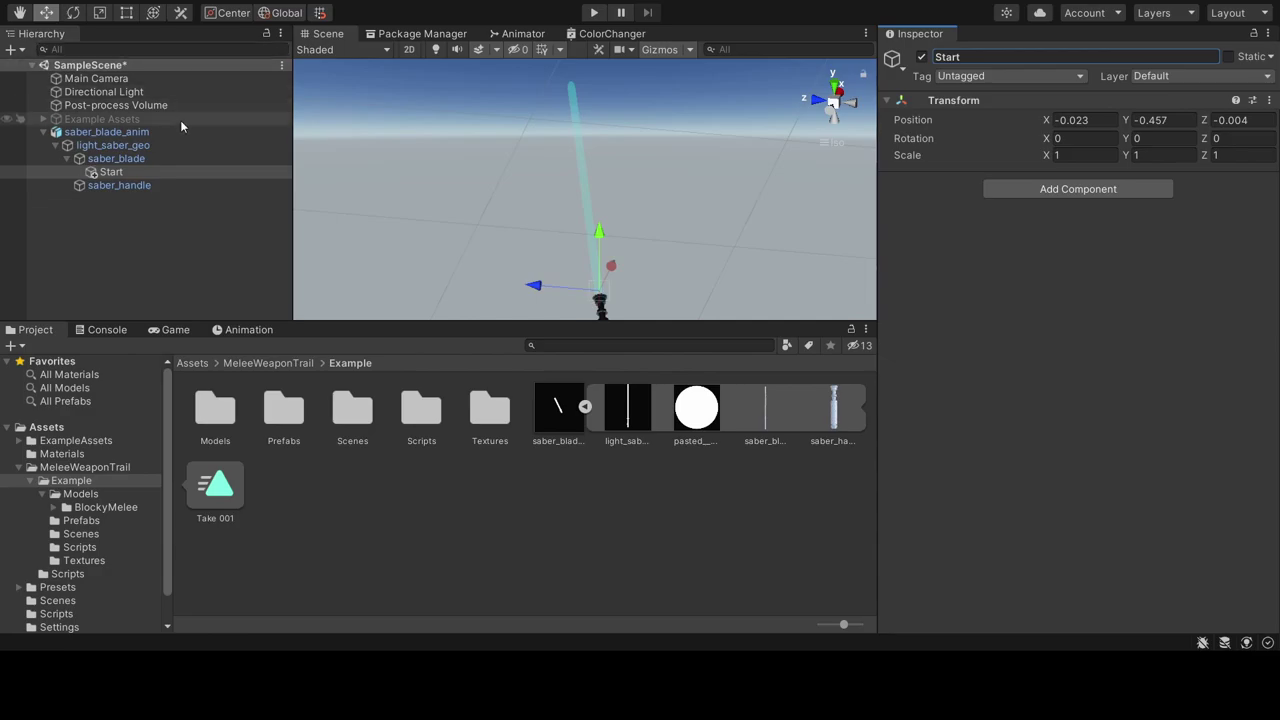
- Duplicate Start and rename the copy to End
click(130, 172)
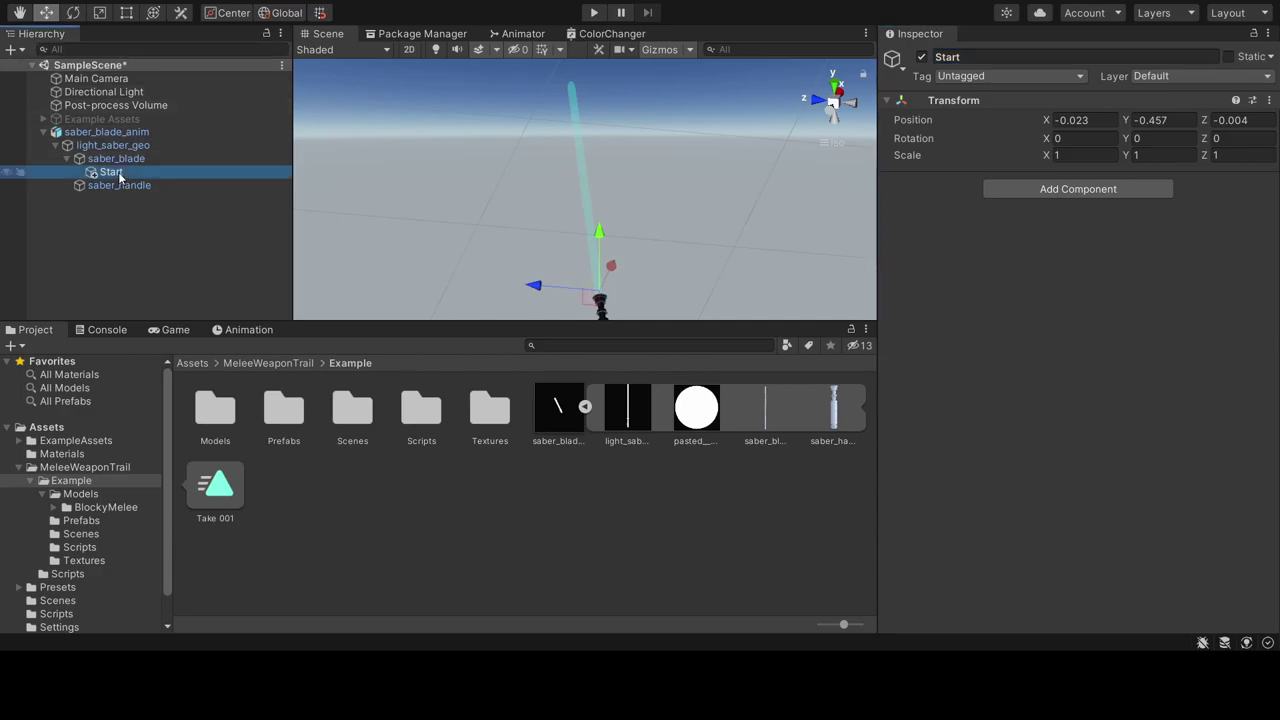
key(ctrl+d)
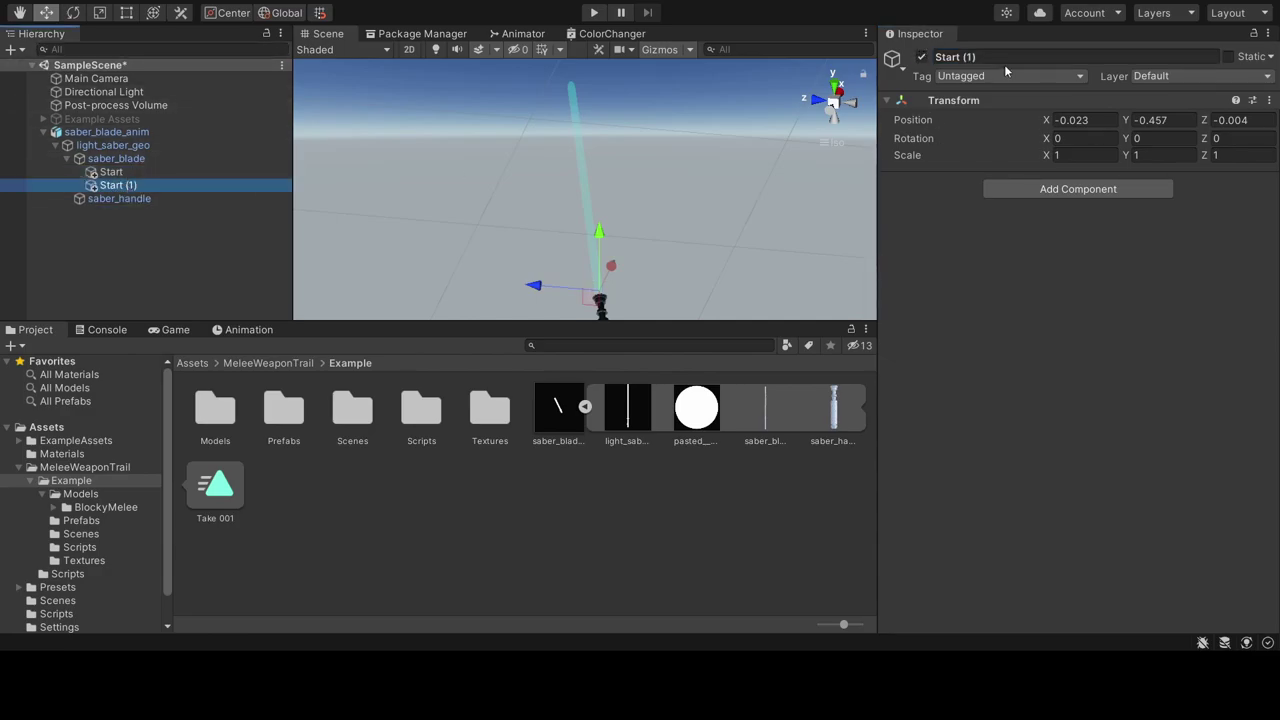
click(1003, 57)
text(E)
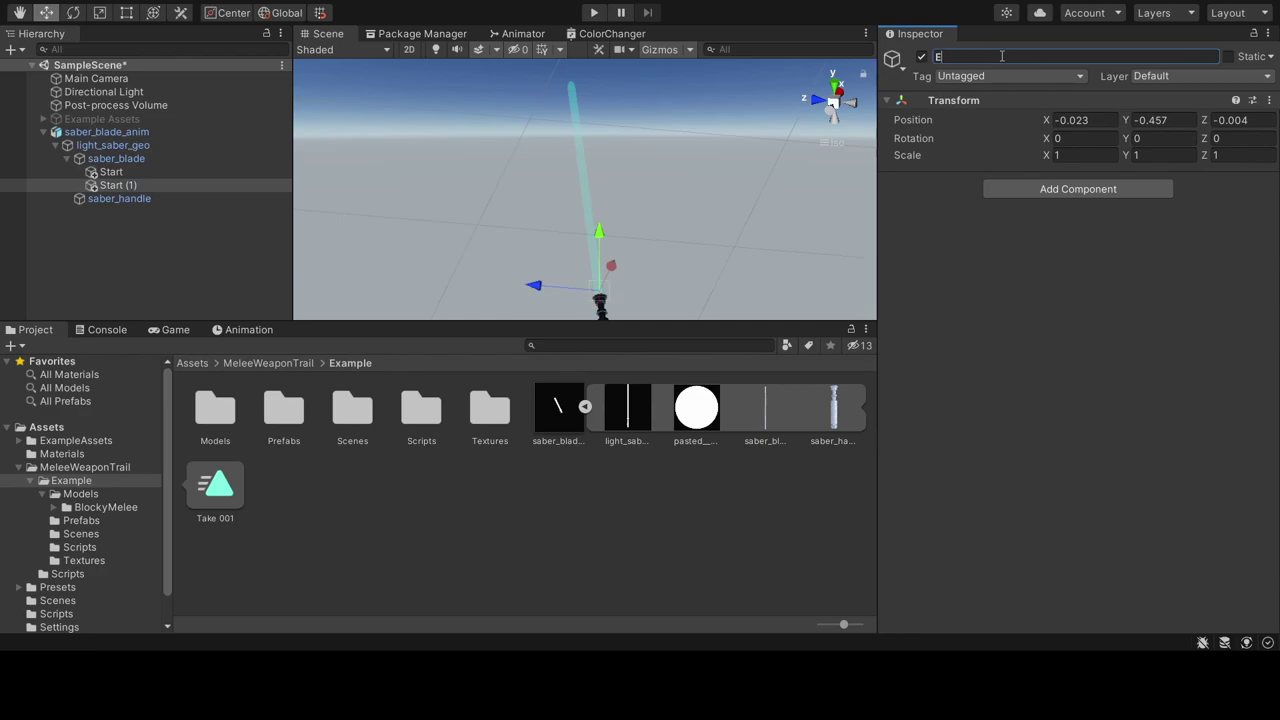
text(nd)
- Place End at the blade tip, centred on the blade at 0.002, 0.452, 0.003
alt+drag(689, 251, 910, 241)
mouse_move(630, 254)
mouse_down()
mouse_move(469, 178)
mouse_move(494, 60)
mouse_up()
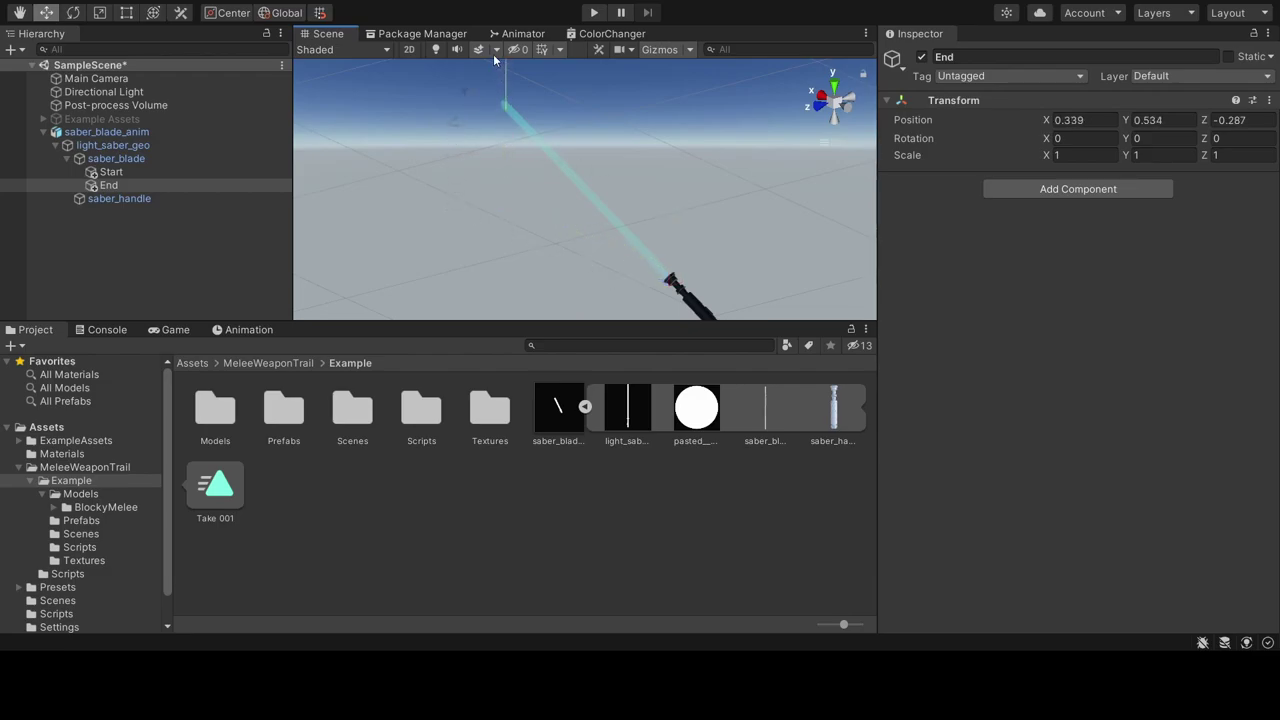
alt+drag(594, 143, 487, 231)
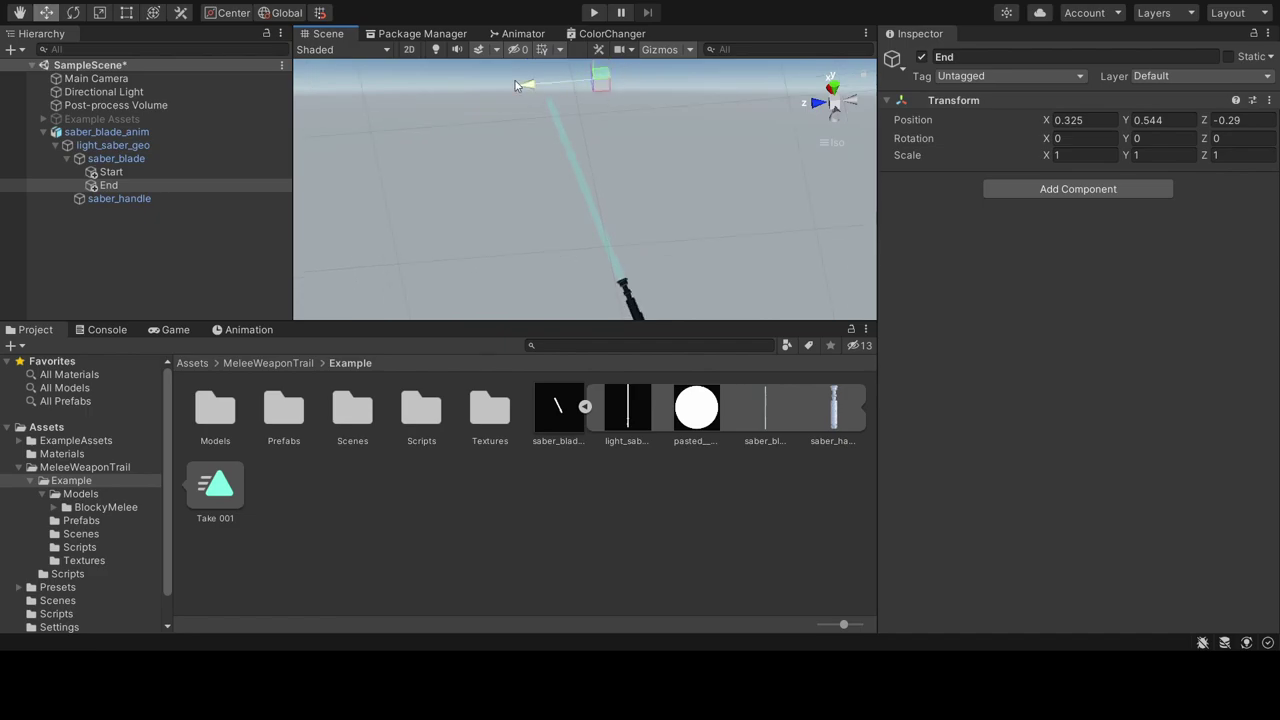
drag(523, 84, 548, 86)
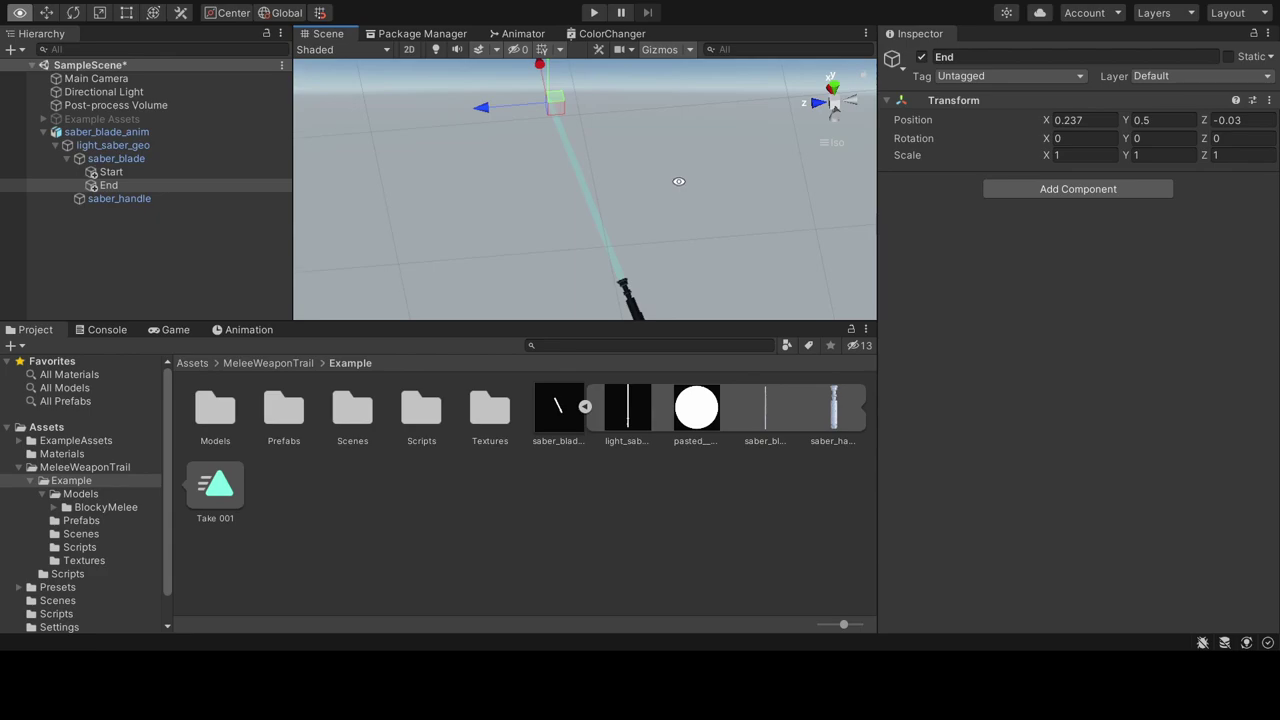
mouse_move(677, 180)
alt+mouse_down()
mouse_move(568, 206)
mouse_move(566, 249)
alt+mouse_up()
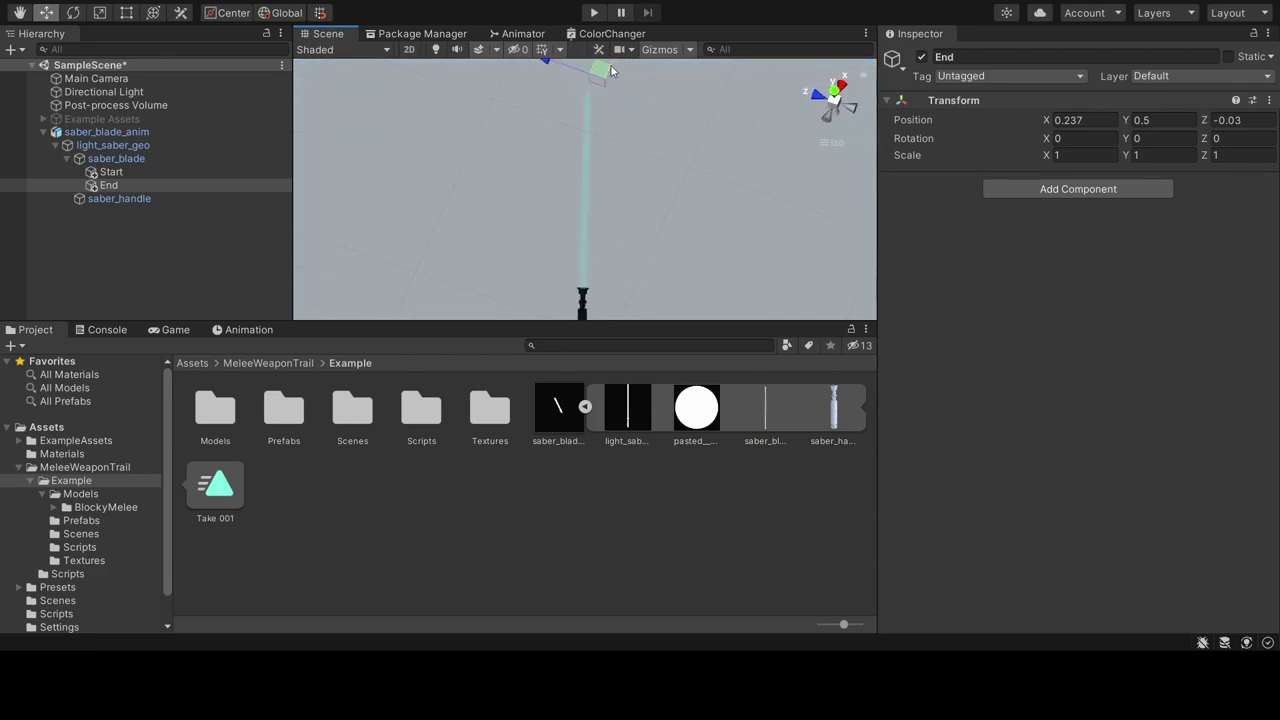
mouse_move(605, 68)
mouse_down()
mouse_move(588, 95)
mouse_move(535, 91)
mouse_move(573, 72)
mouse_move(605, 104)
mouse_move(449, 106)
mouse_up()
middle_drag(449, 106, 554, 232)
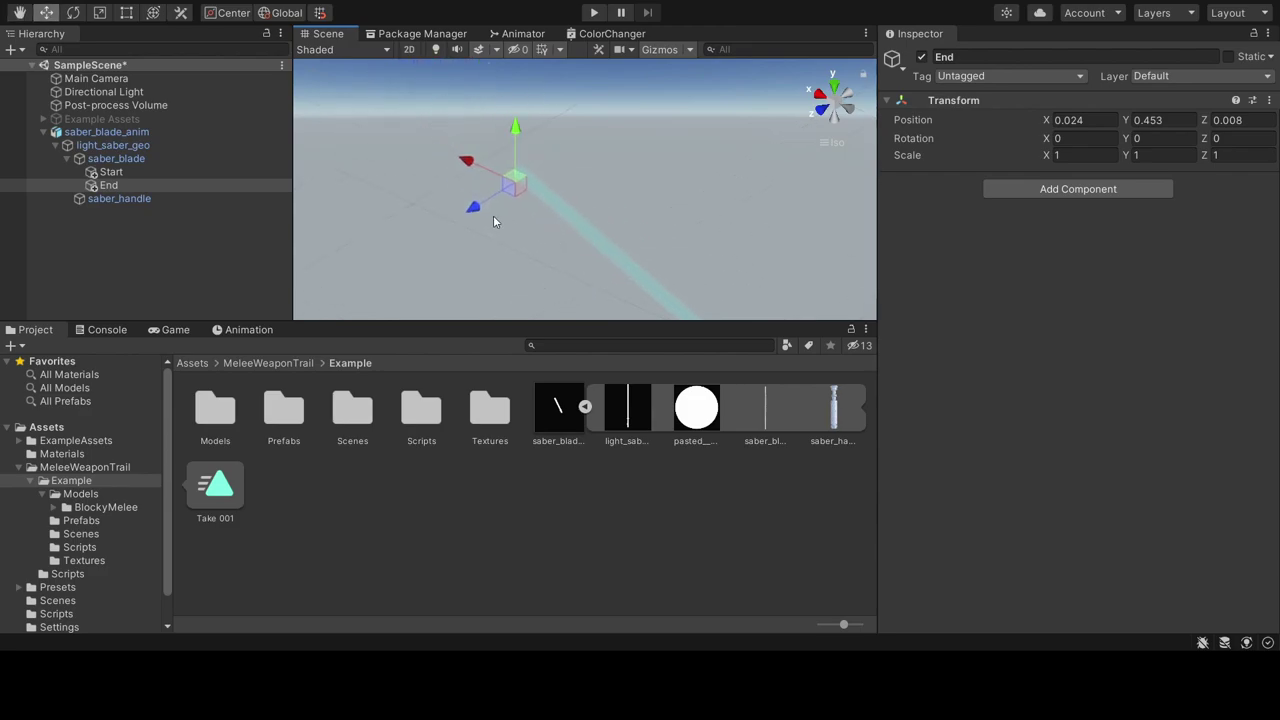
drag(477, 206, 361, 160)
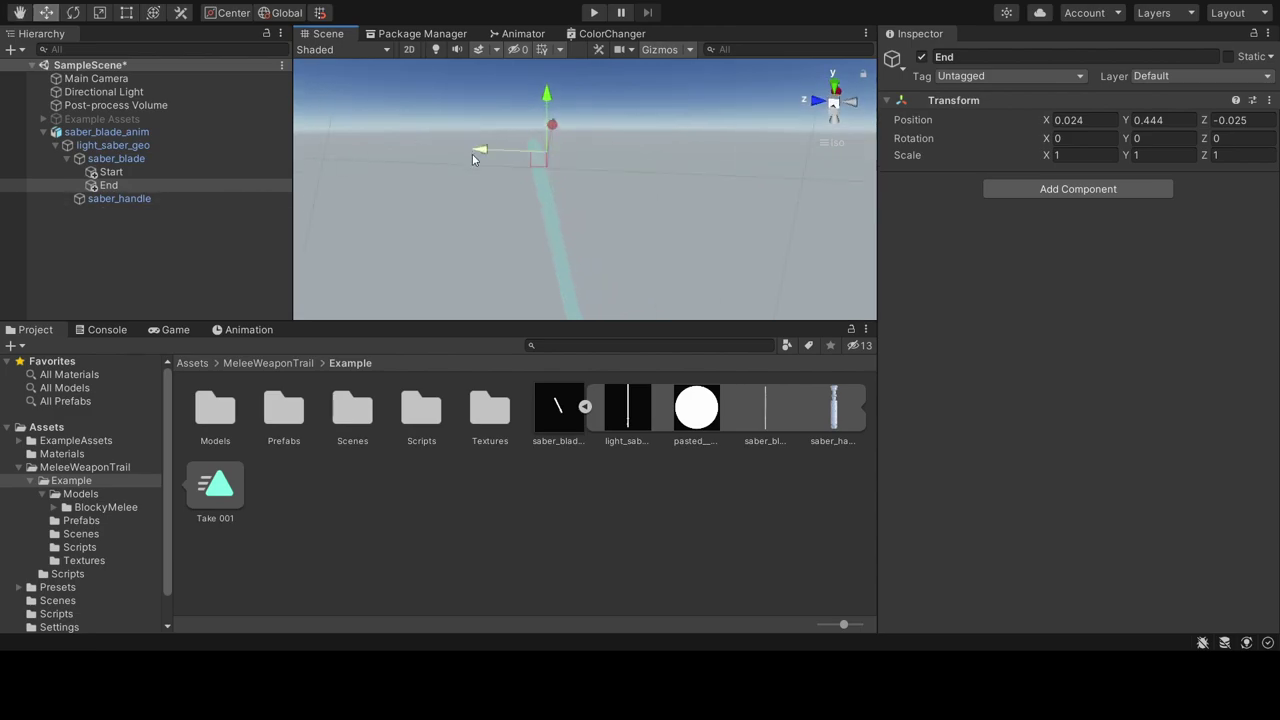
drag(474, 152, 466, 151)
mouse_move(527, 104)
mouse_down()
mouse_move(501, 155)
mouse_move(658, 146)
mouse_move(600, 118)
mouse_move(590, 96)
mouse_move(690, 189)
mouse_up()
drag(476, 143, 472, 140)
key(f)
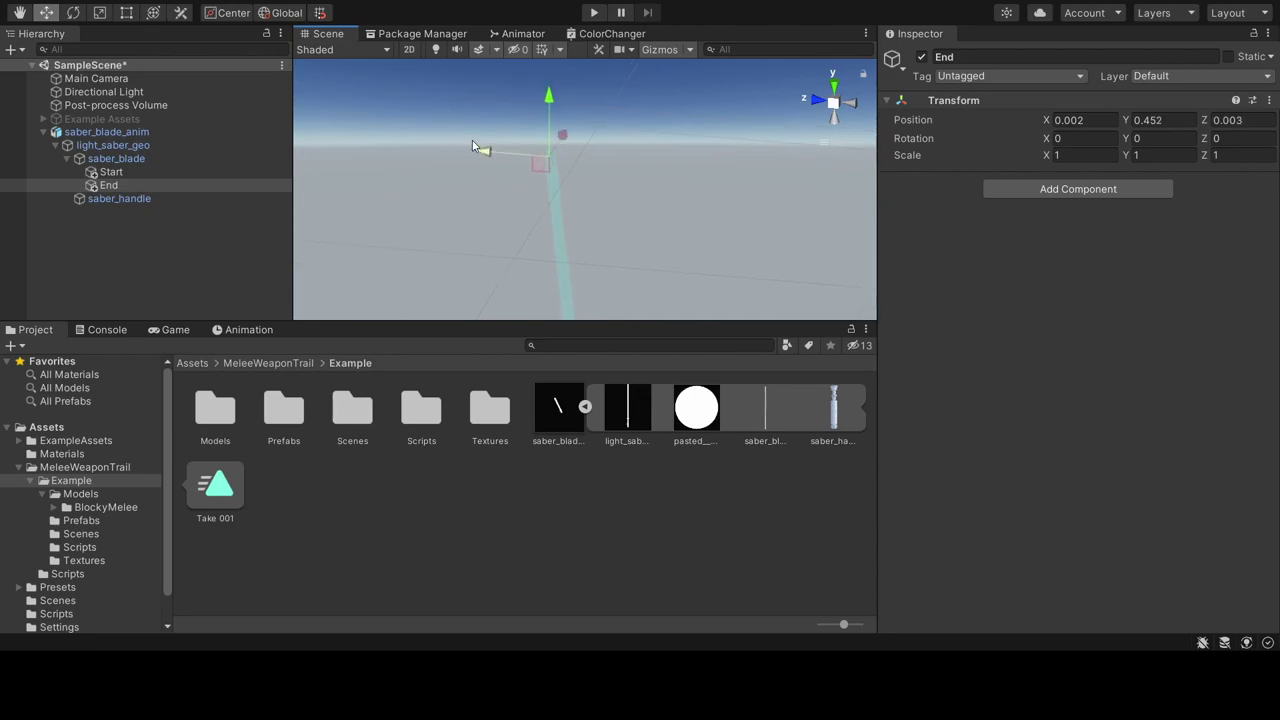
- Drag the MeleeWeaponTrail script from Assets/MeleeWeaponTrail/Scripts onto saber_blade
click(161, 158)
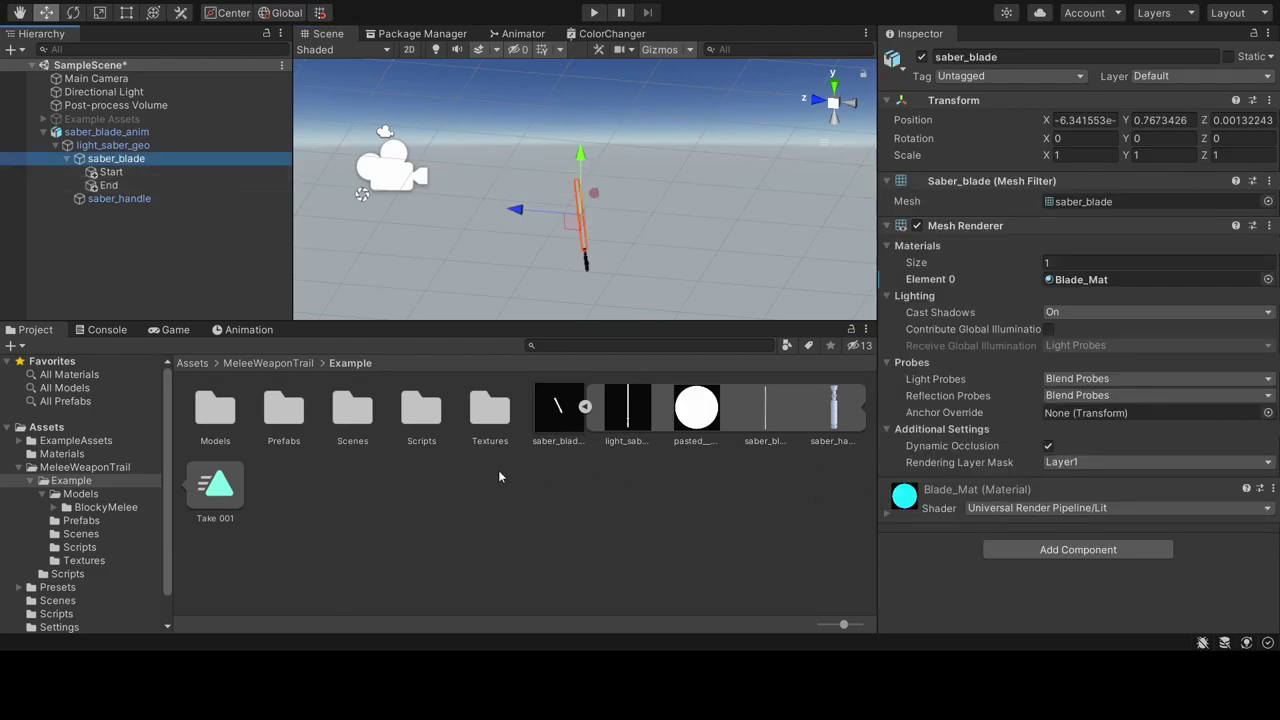
double_click(421, 410)
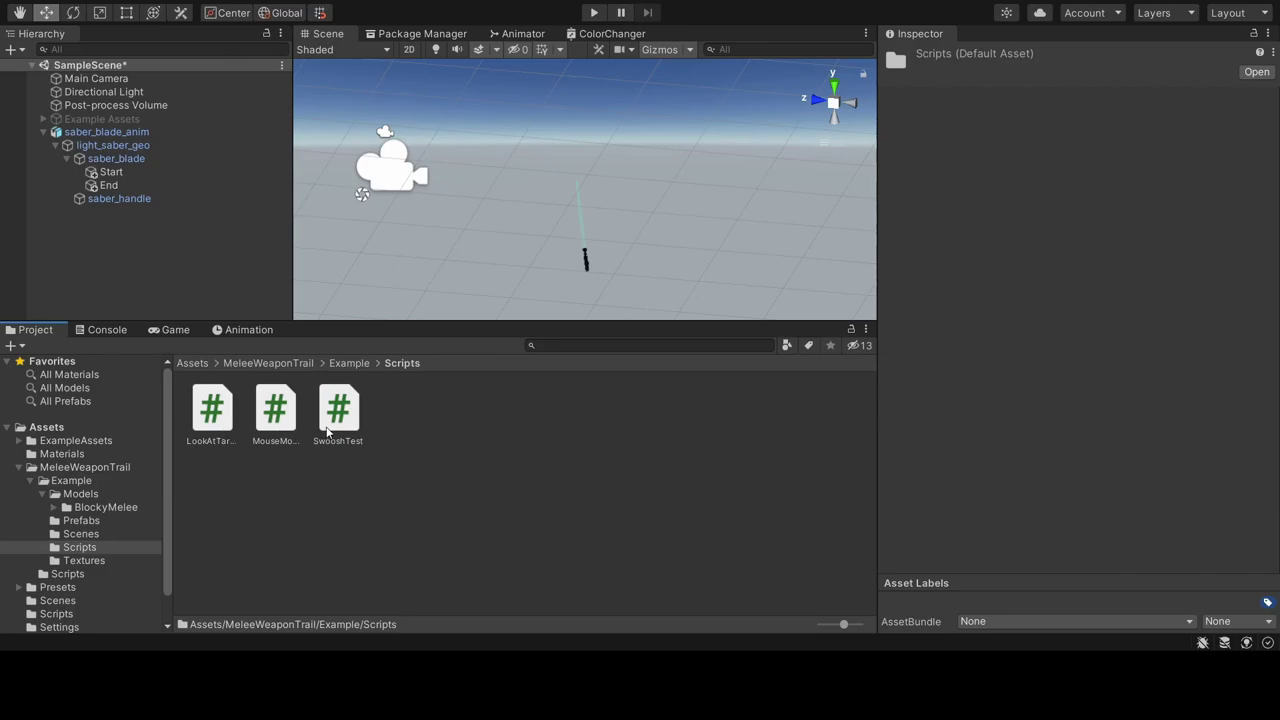
click(349, 363)
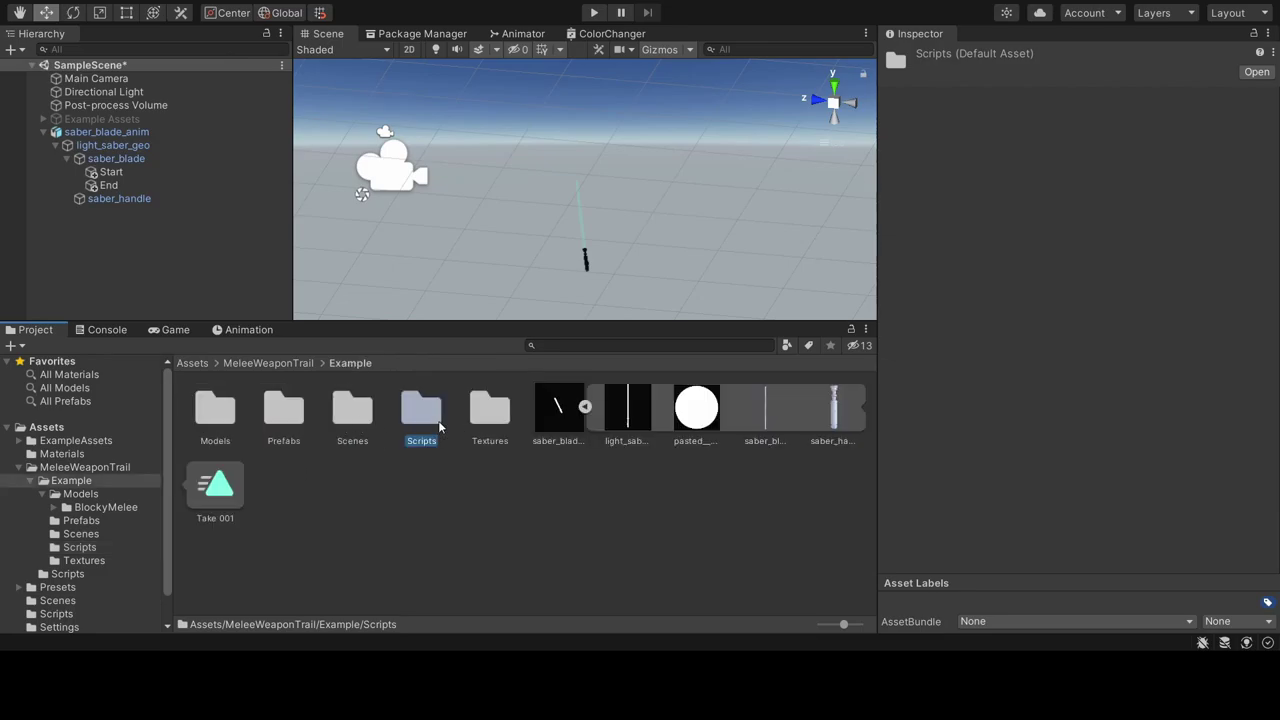
click(270, 364)
double_click(263, 408)
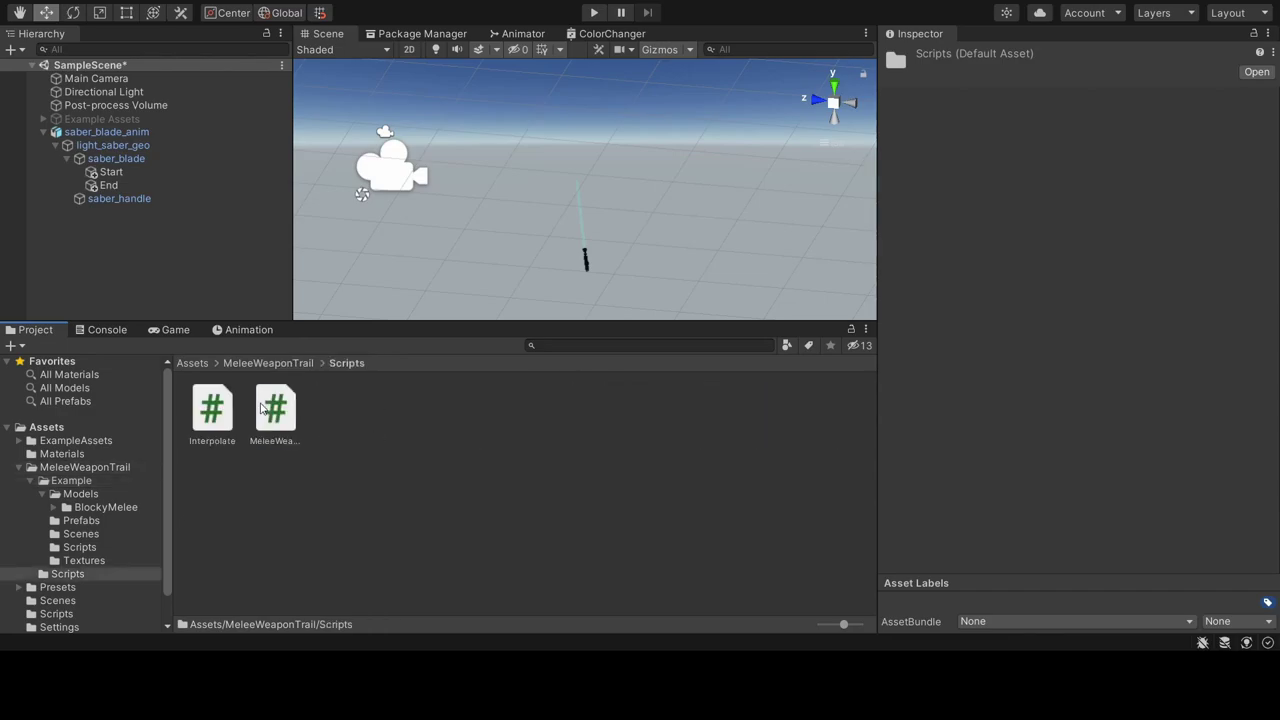
drag(279, 436, 100, 164)
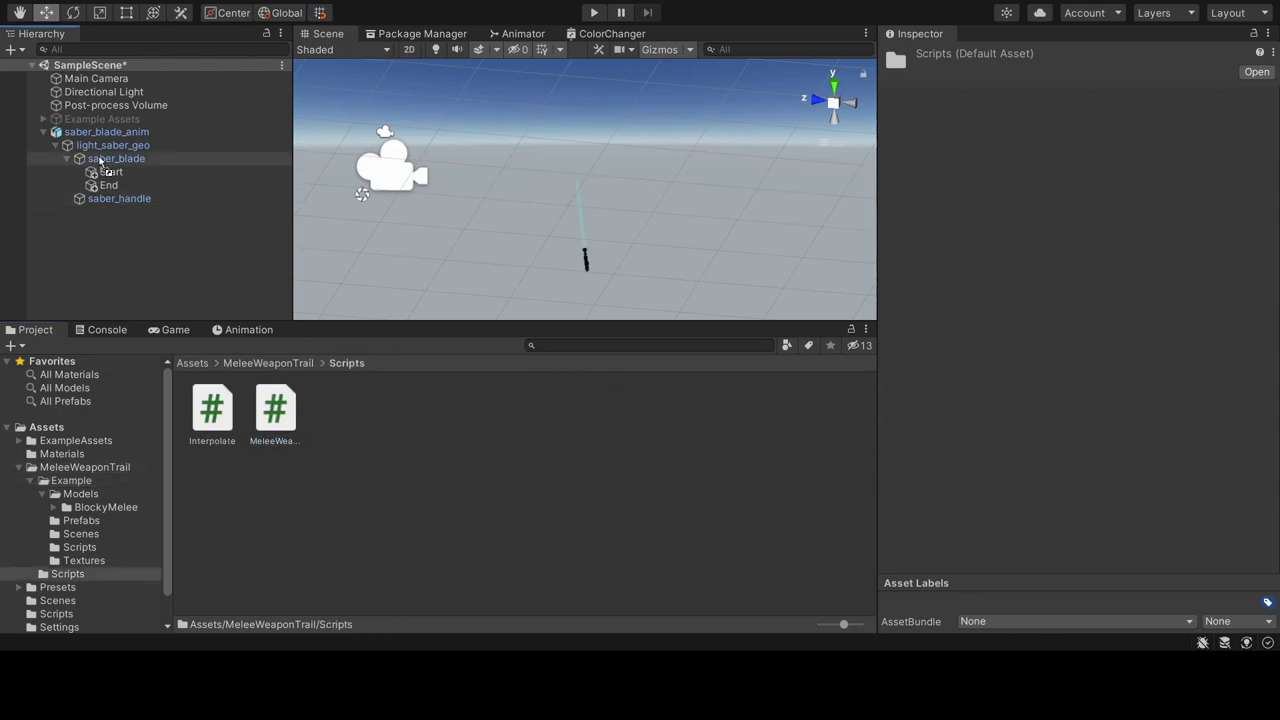
- On saber_blade's Melee Weapon Trail, assign Start as the Base and End as the Tip
click(137, 164)
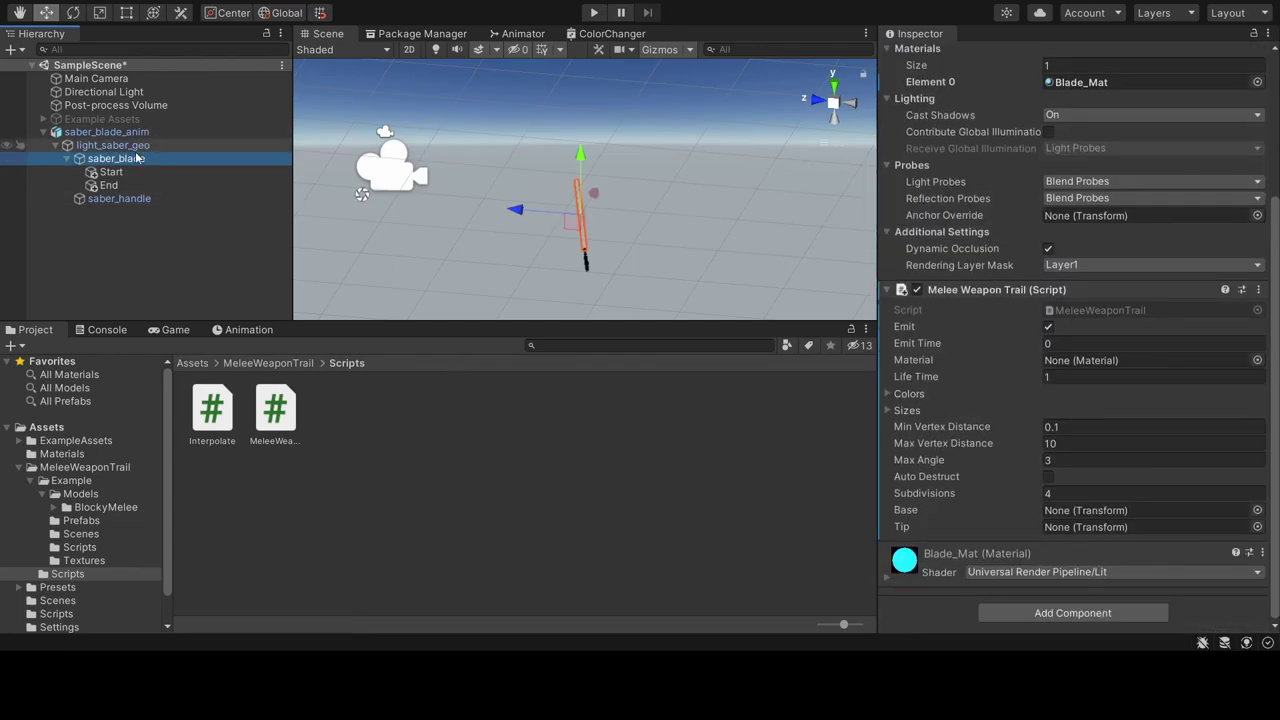
drag(110, 172, 1080, 512)
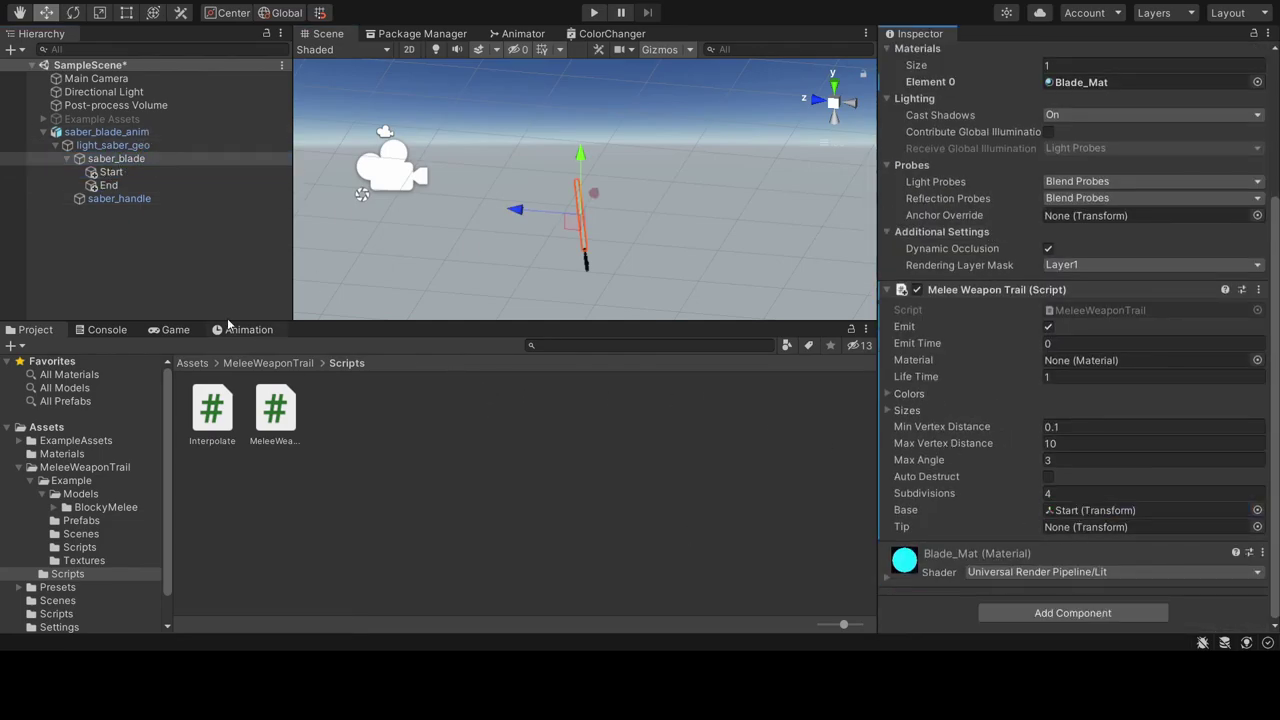
drag(108, 185, 1110, 528)
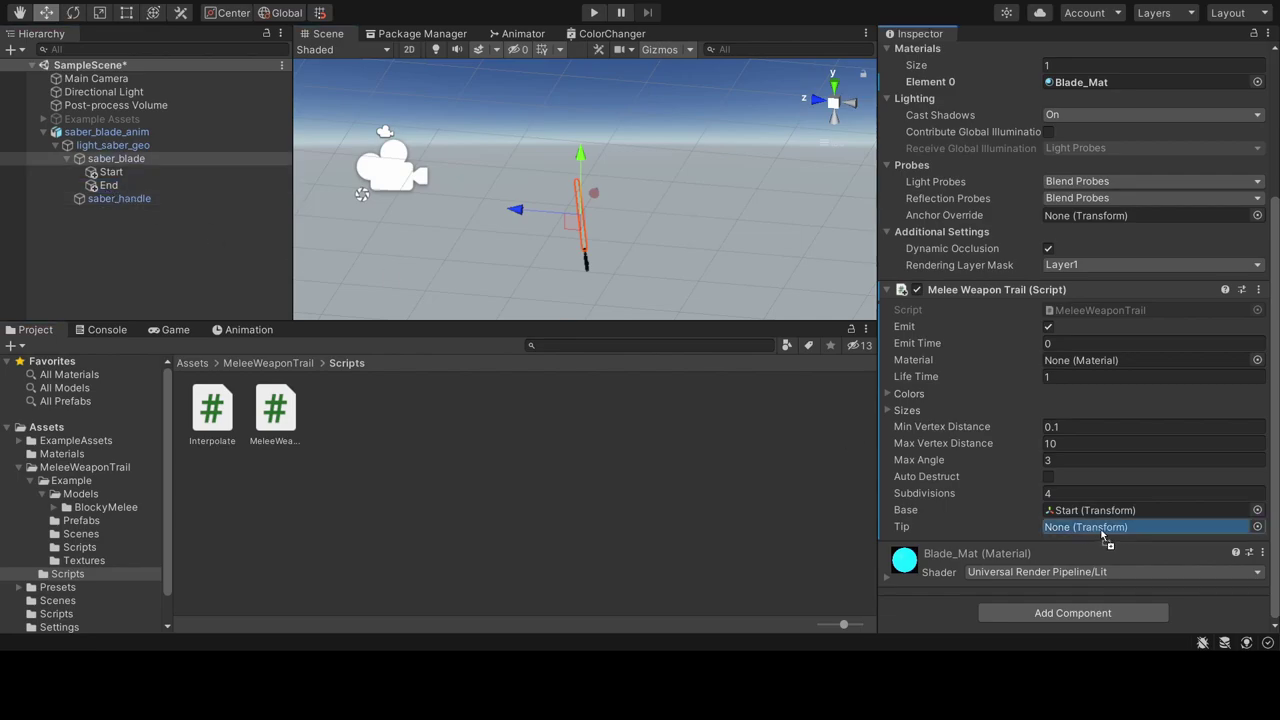
- Drag the Trail material from the Materials folder into the trail's Material slot
click(193, 363)
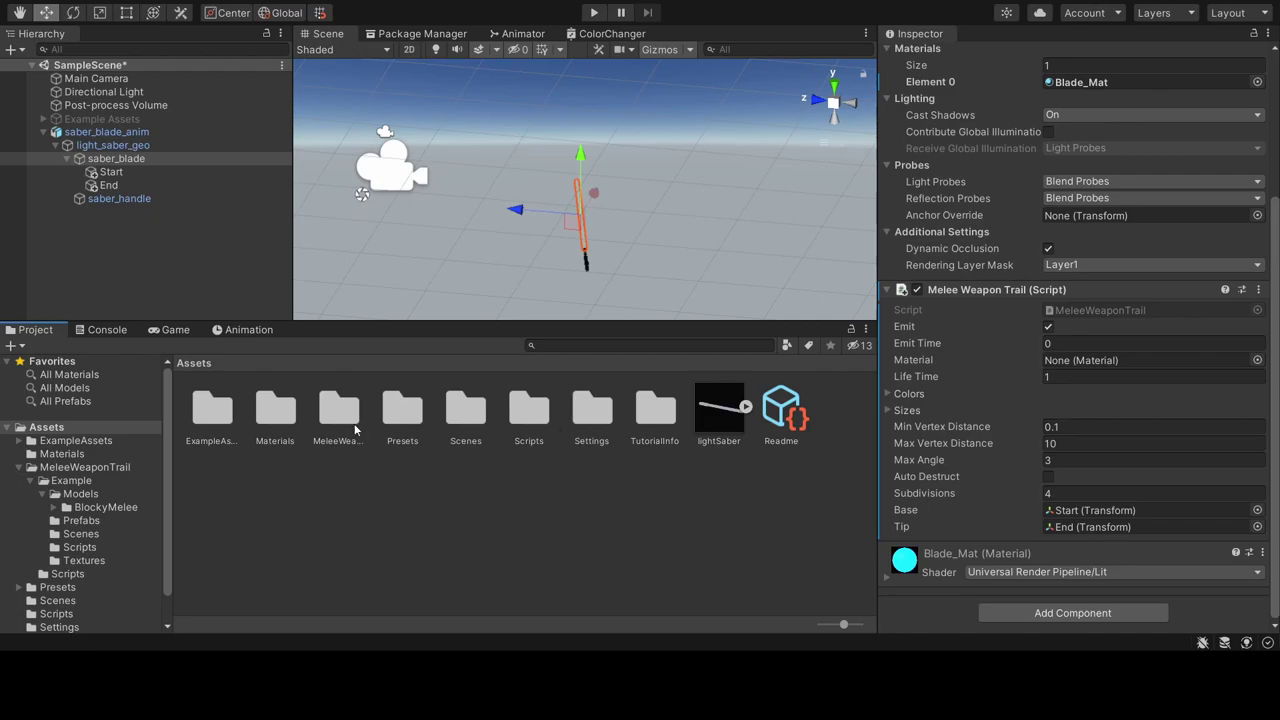
double_click(279, 418)
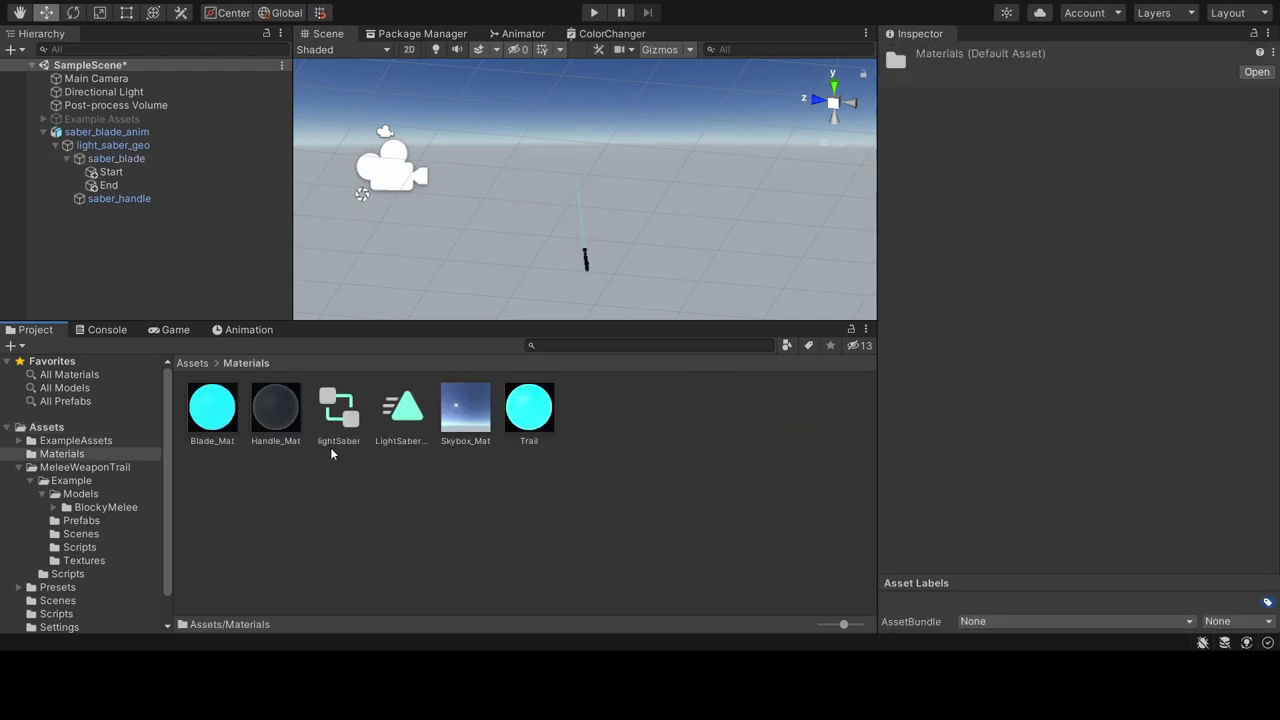
click(114, 156)
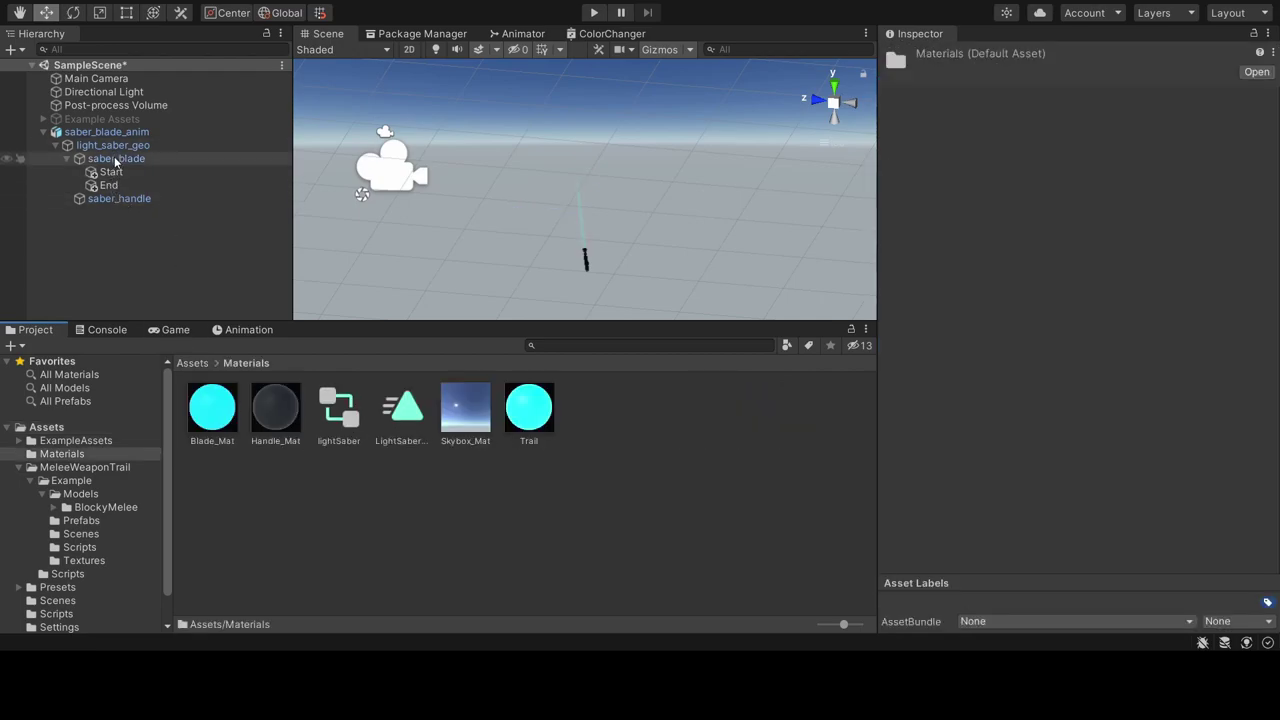
scroll(1139, 424, down, 4)
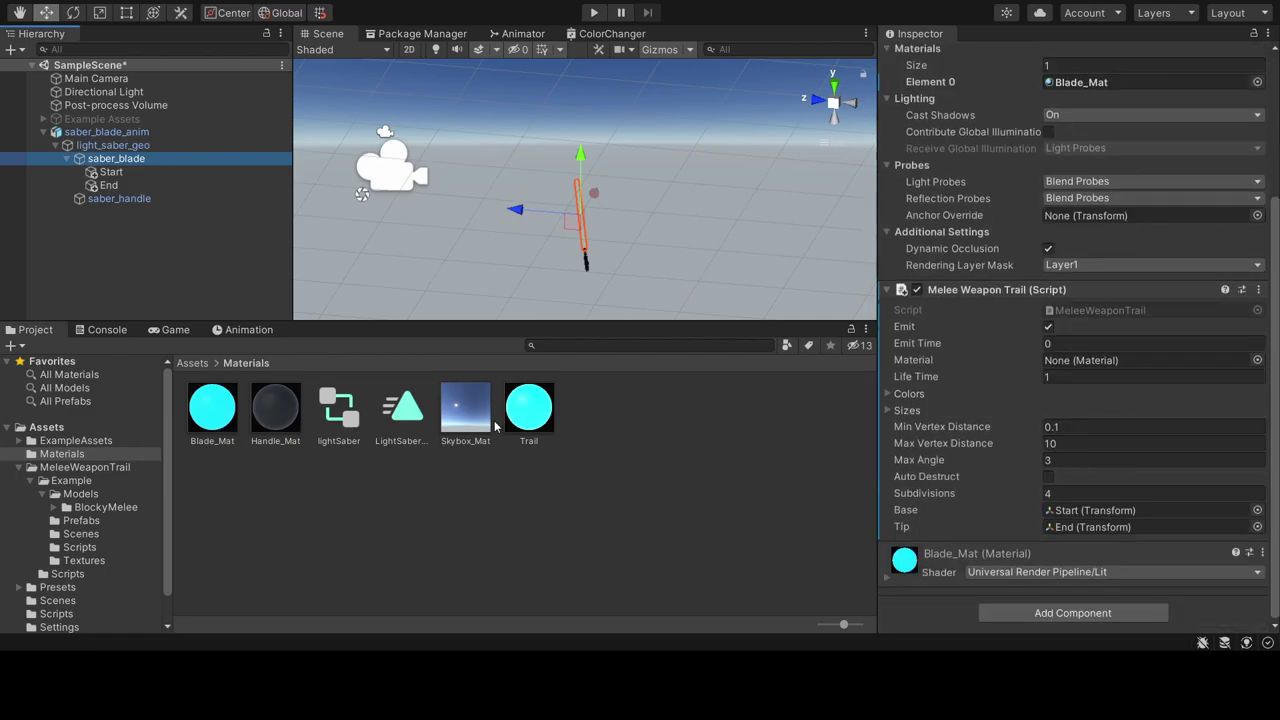
drag(528, 407, 1052, 368)
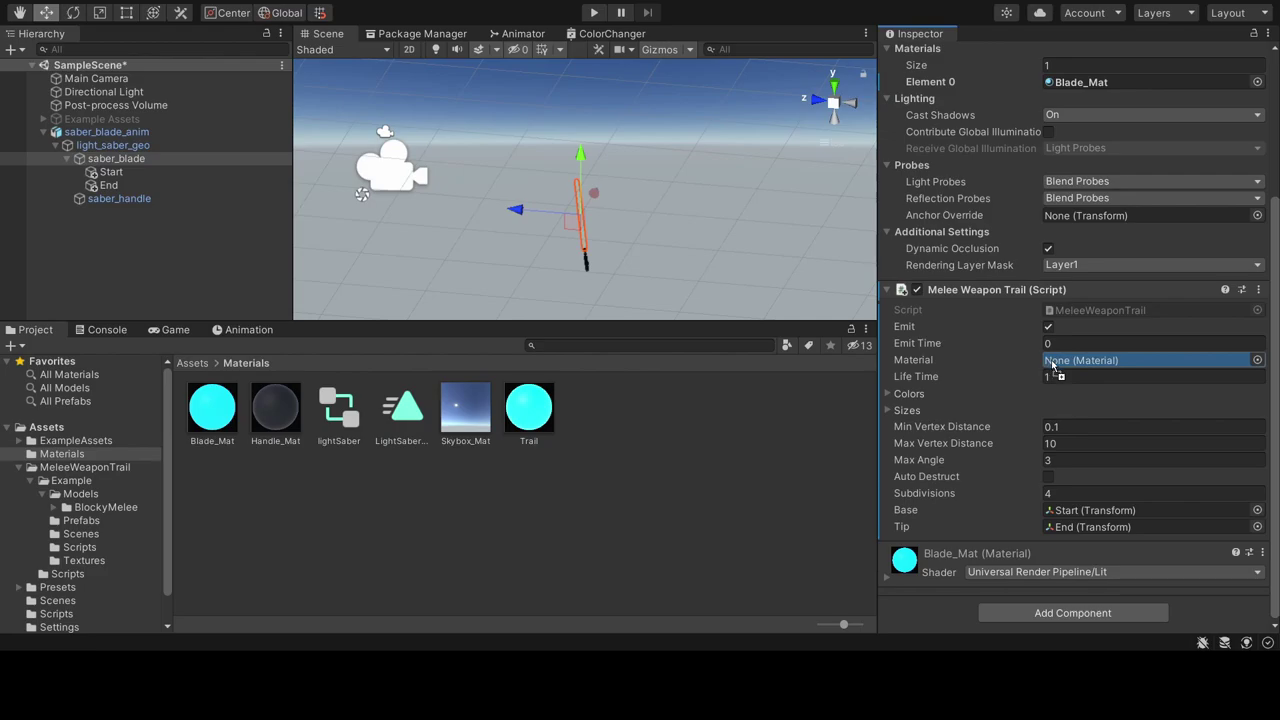
click(593, 12)
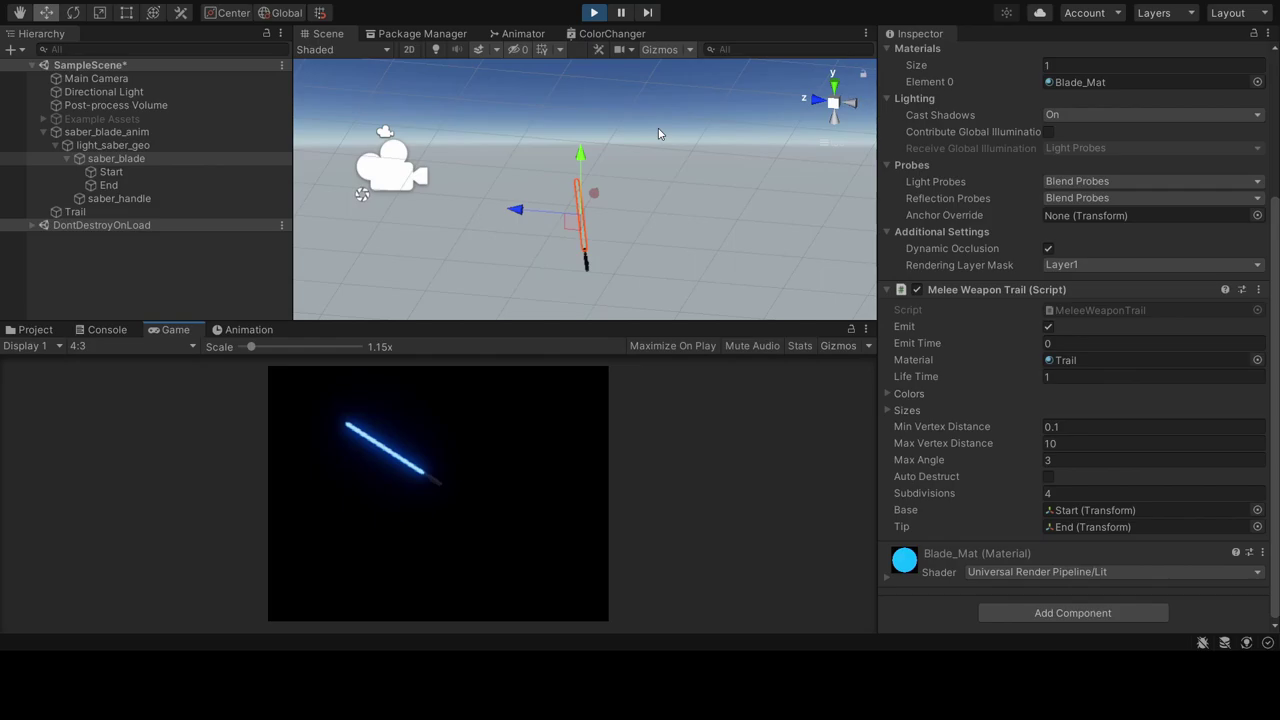
click(594, 12)
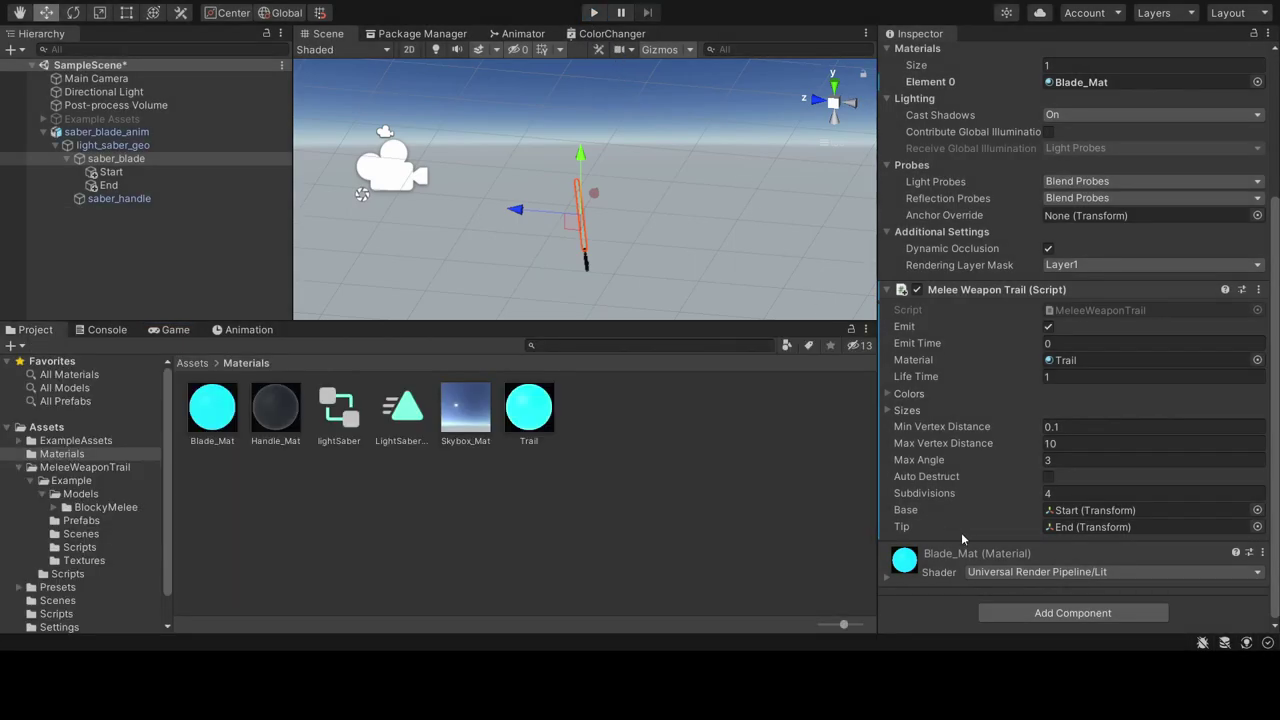
- Enable Auto Destruct on the Melee Weapon Trail and set its Life Time to 0.3
click(1048, 476)
click(1069, 378)
text(0.3)
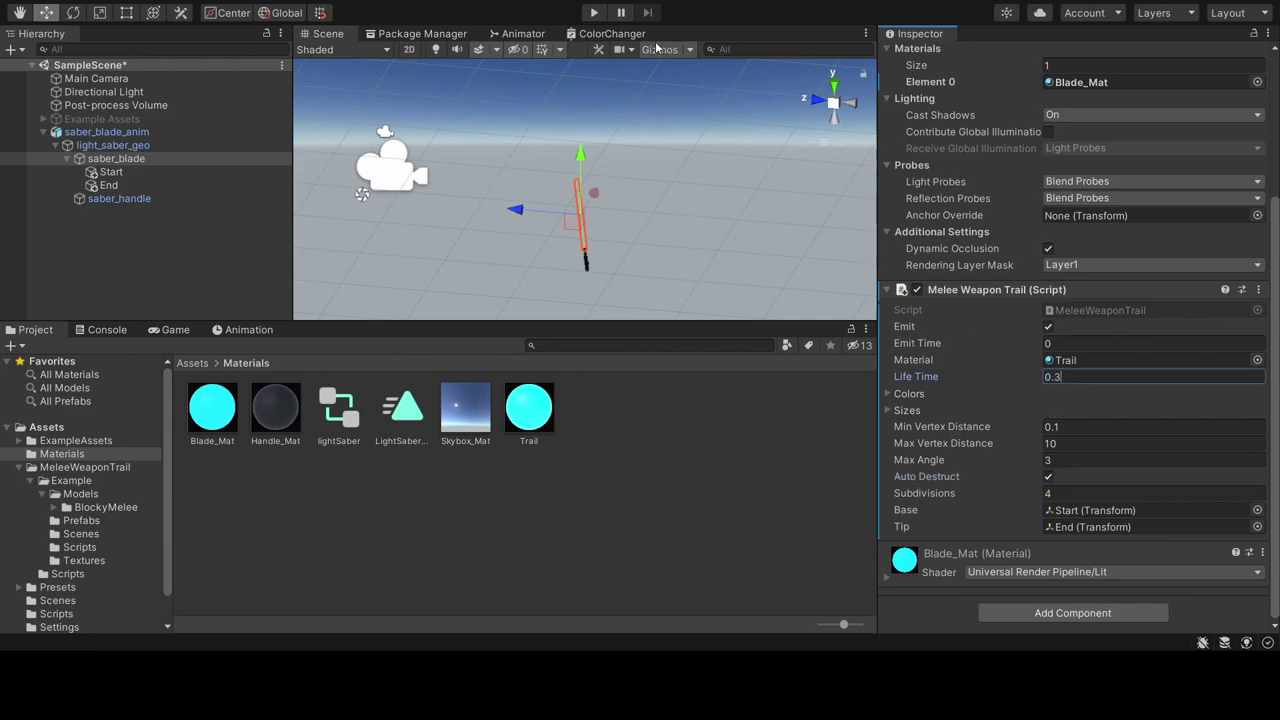
- Play the scene to test the shorter trail, then stop play mode
click(596, 14)
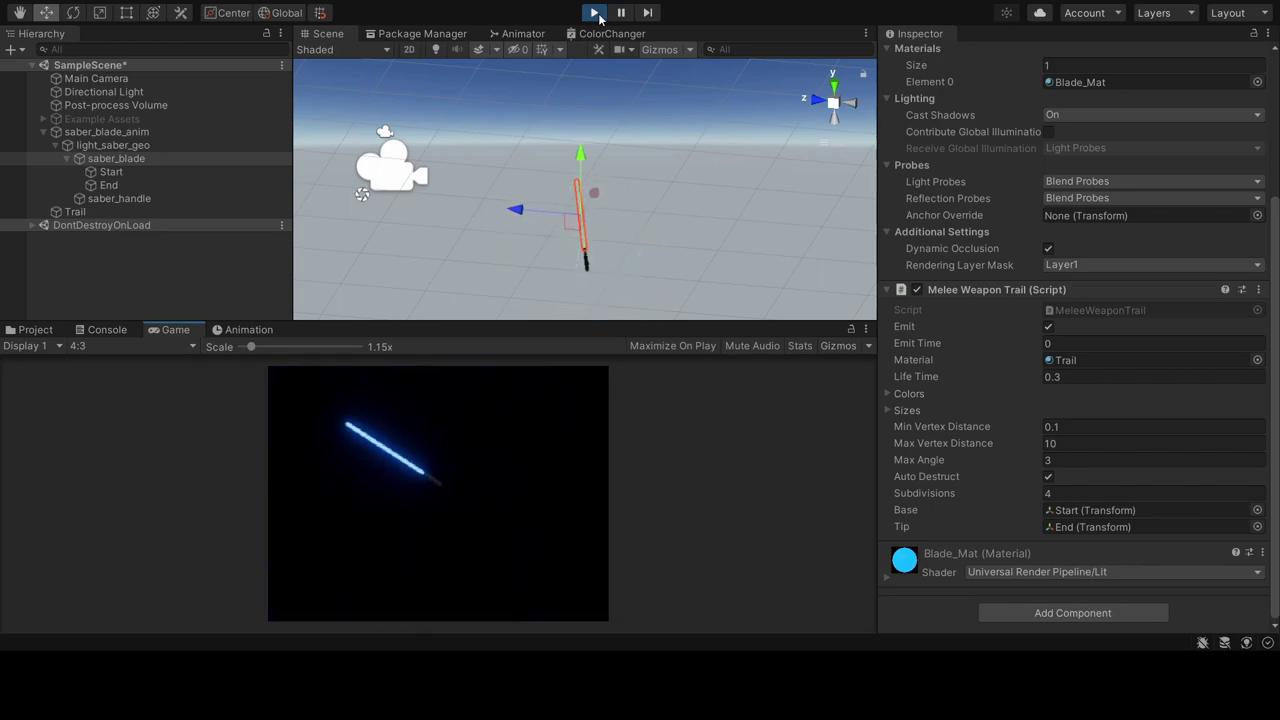
click(597, 13)
click(594, 12)
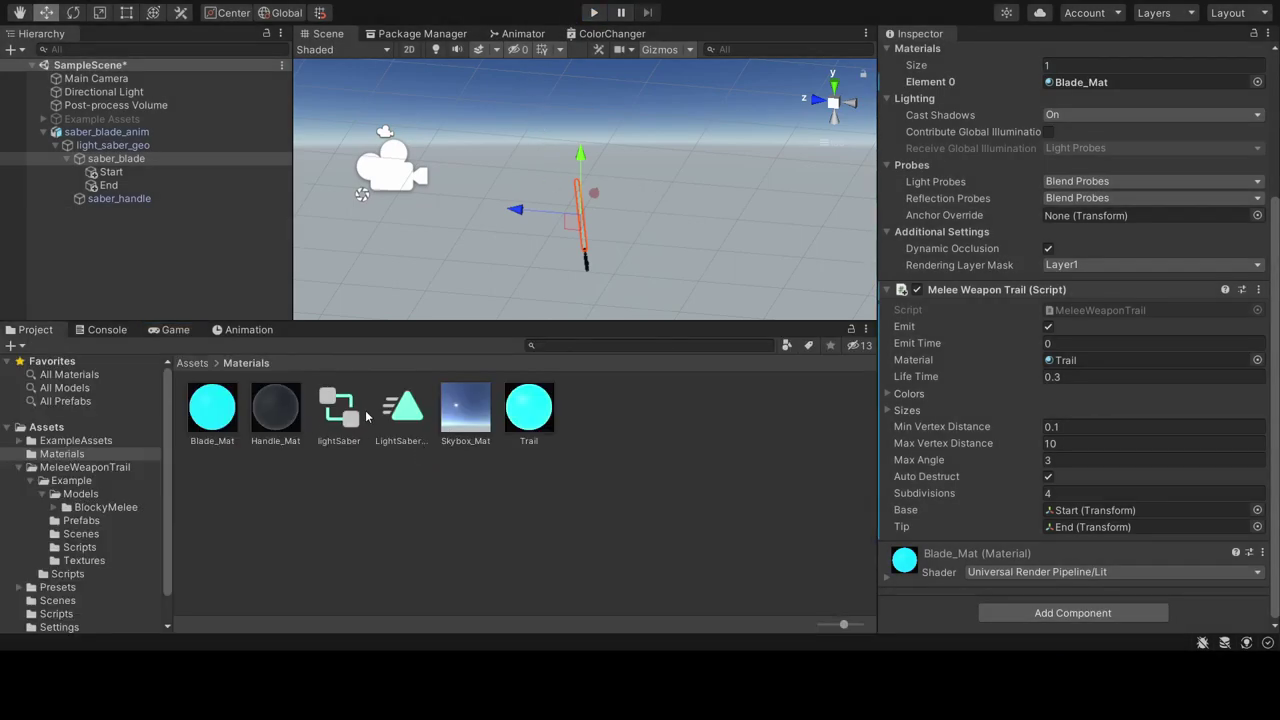
- Open the lightSaber animator controller and add an empty New State beside Entry
double_click(366, 416)
scroll(699, 194, down, 3)
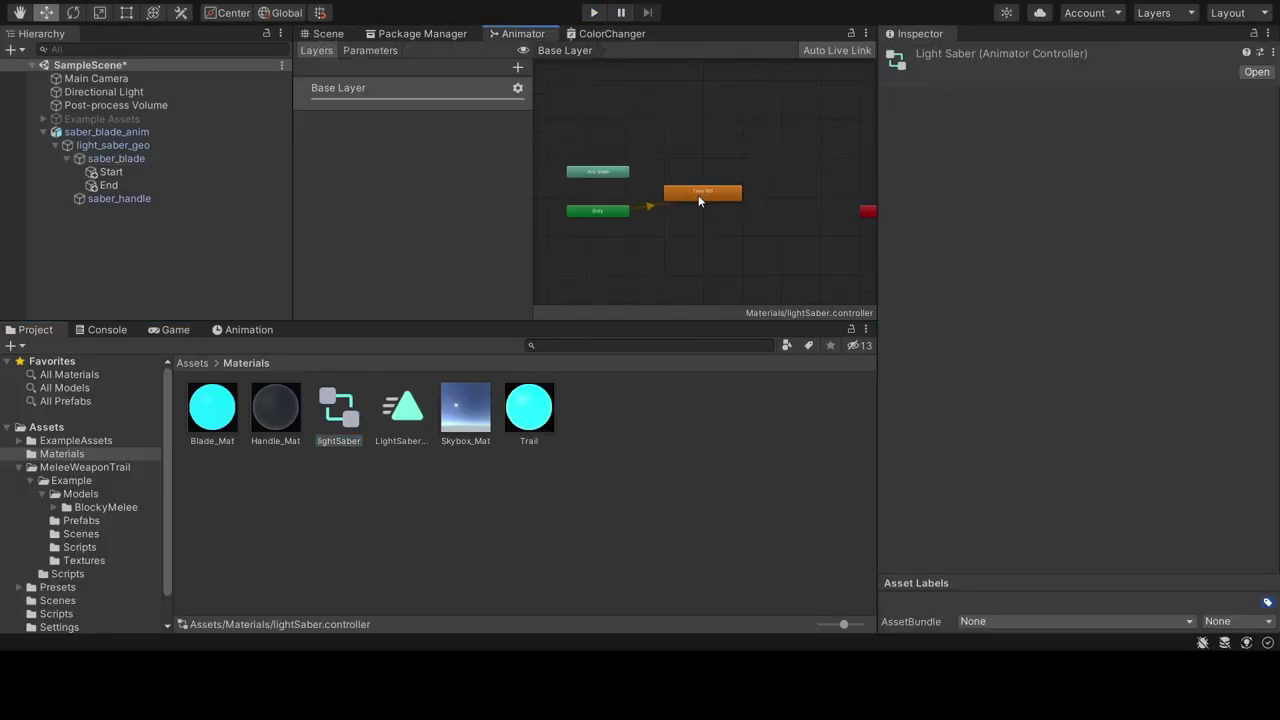
click(708, 195)
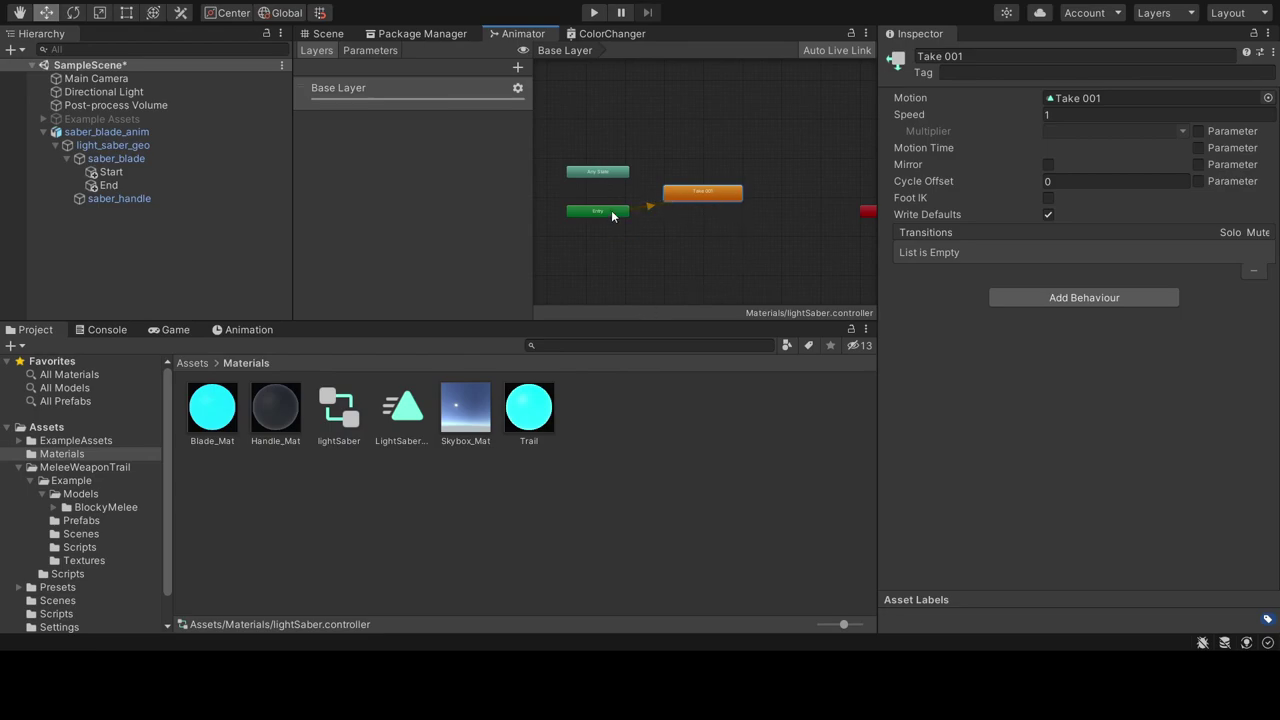
scroll(672, 206, up, 2)
drag(687, 194, 776, 180)
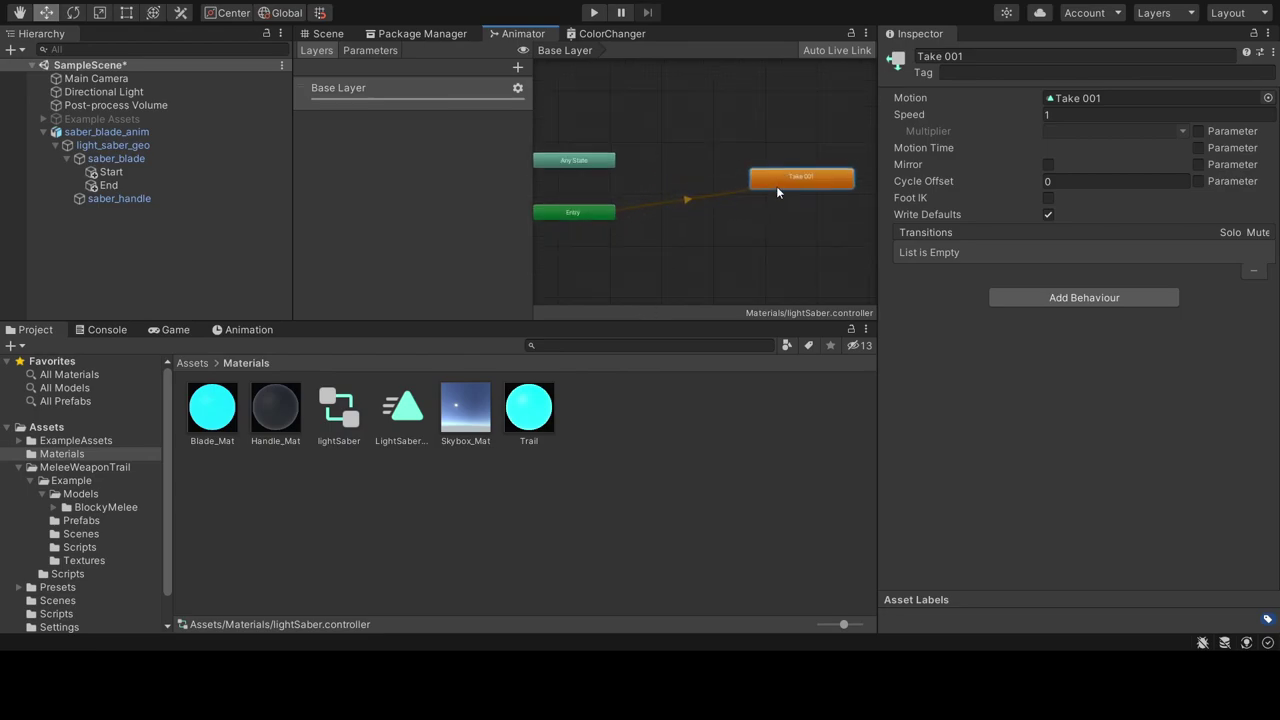
right_click(786, 226)
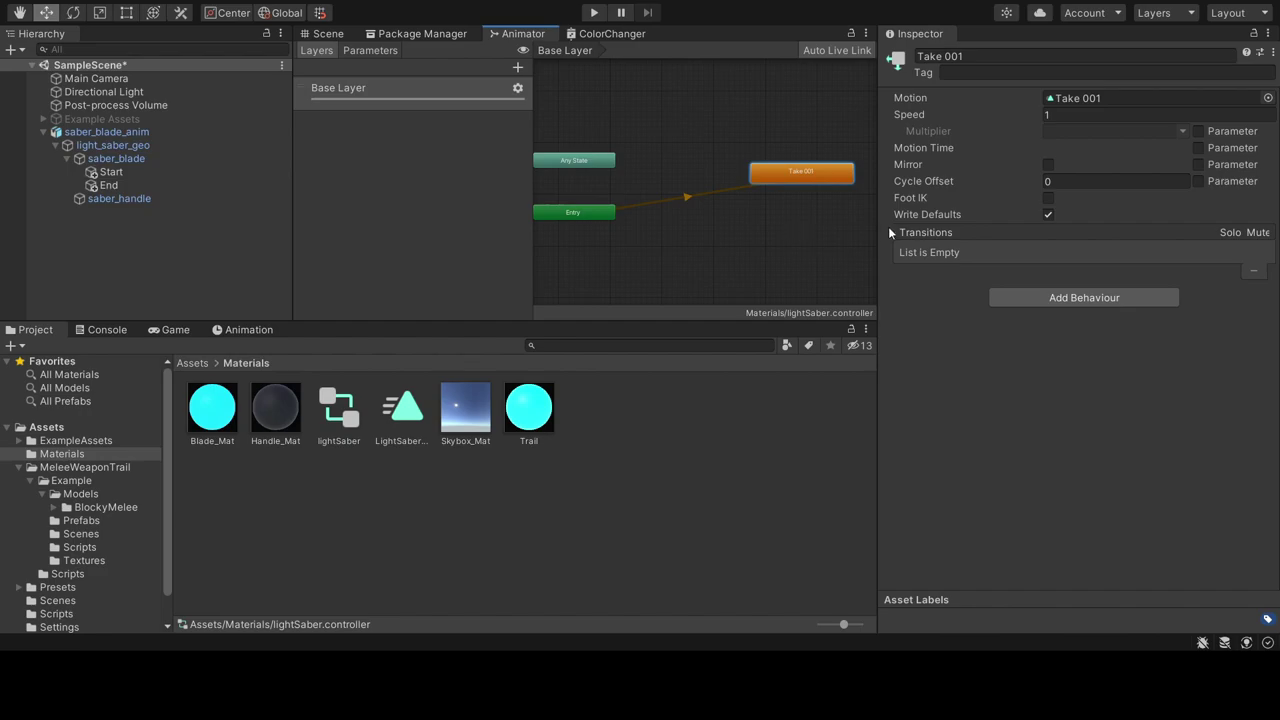
click(930, 227)
drag(754, 227, 655, 207)
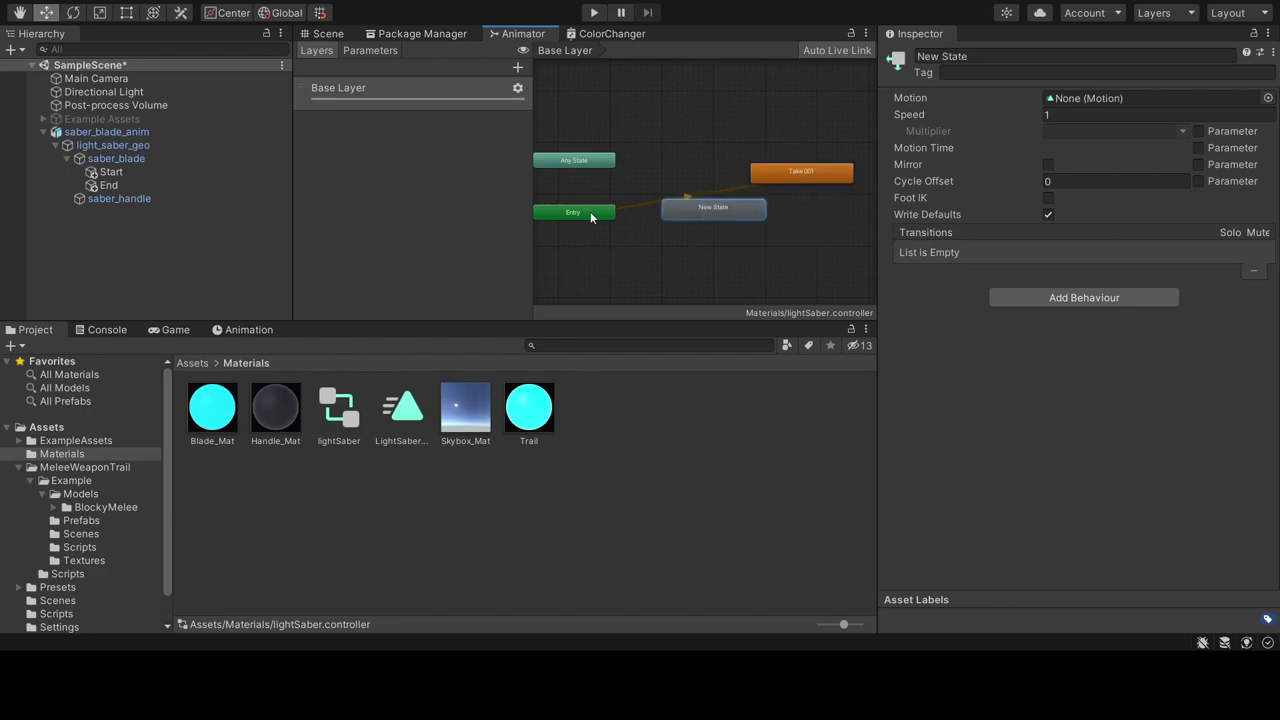
click(626, 212)
- Make New State the default from Entry and link it both ways with Take 001
click(598, 213)
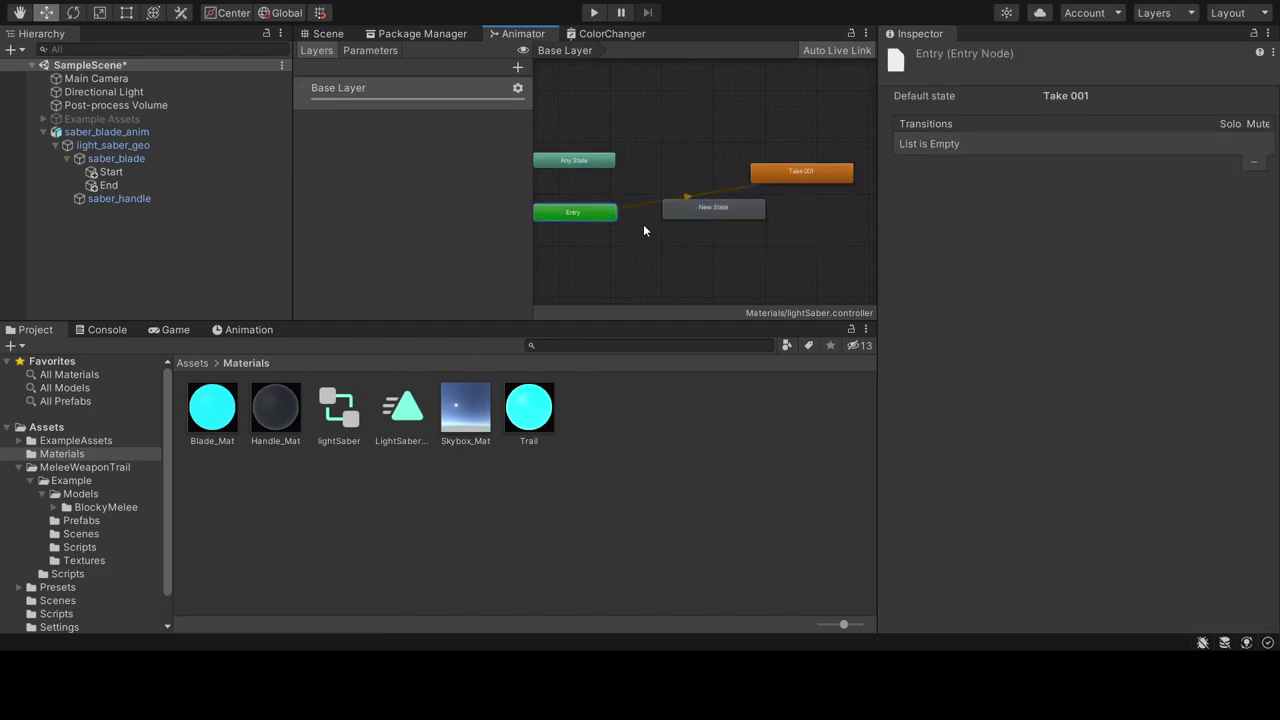
click(694, 205)
click(708, 192)
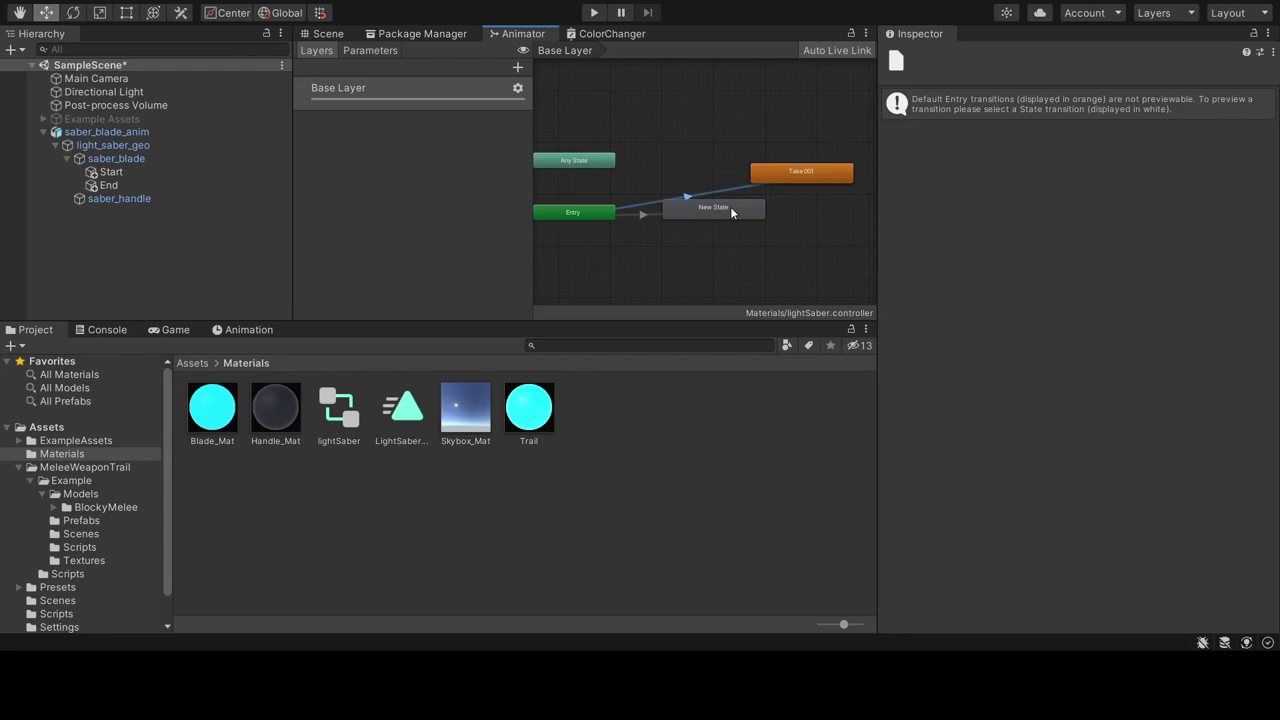
click(727, 217)
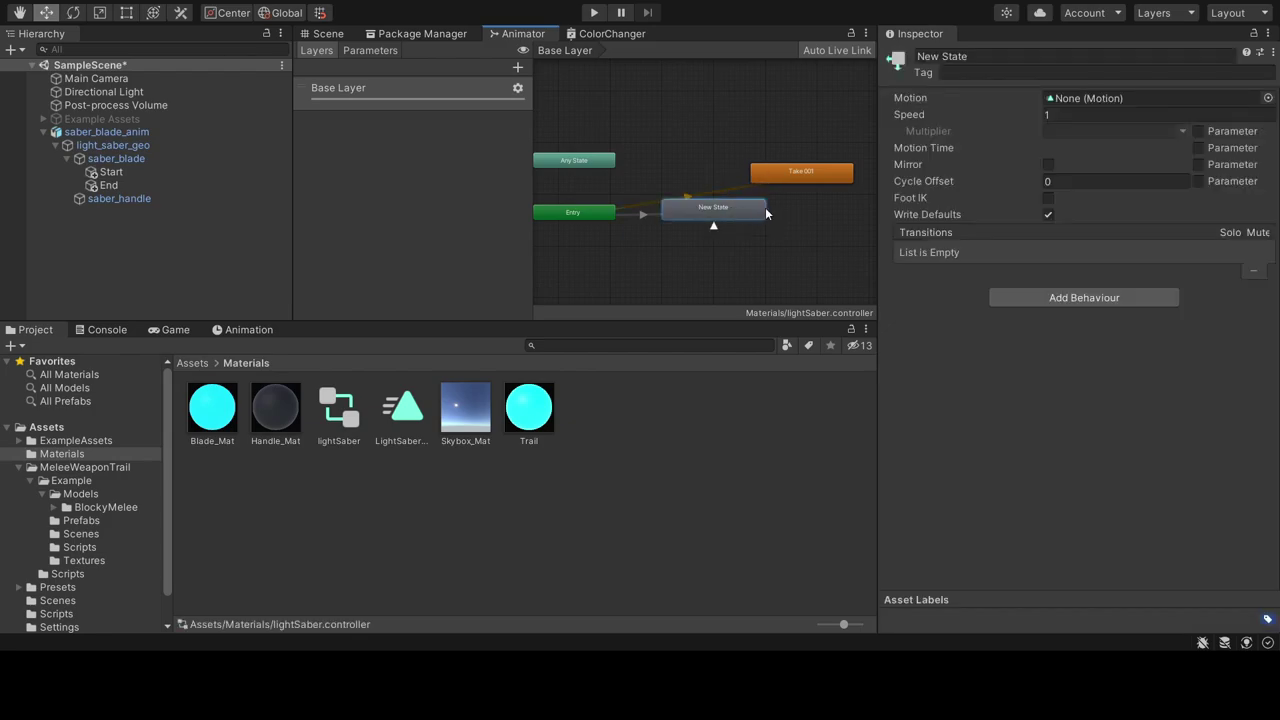
click(776, 178)
click(765, 180)
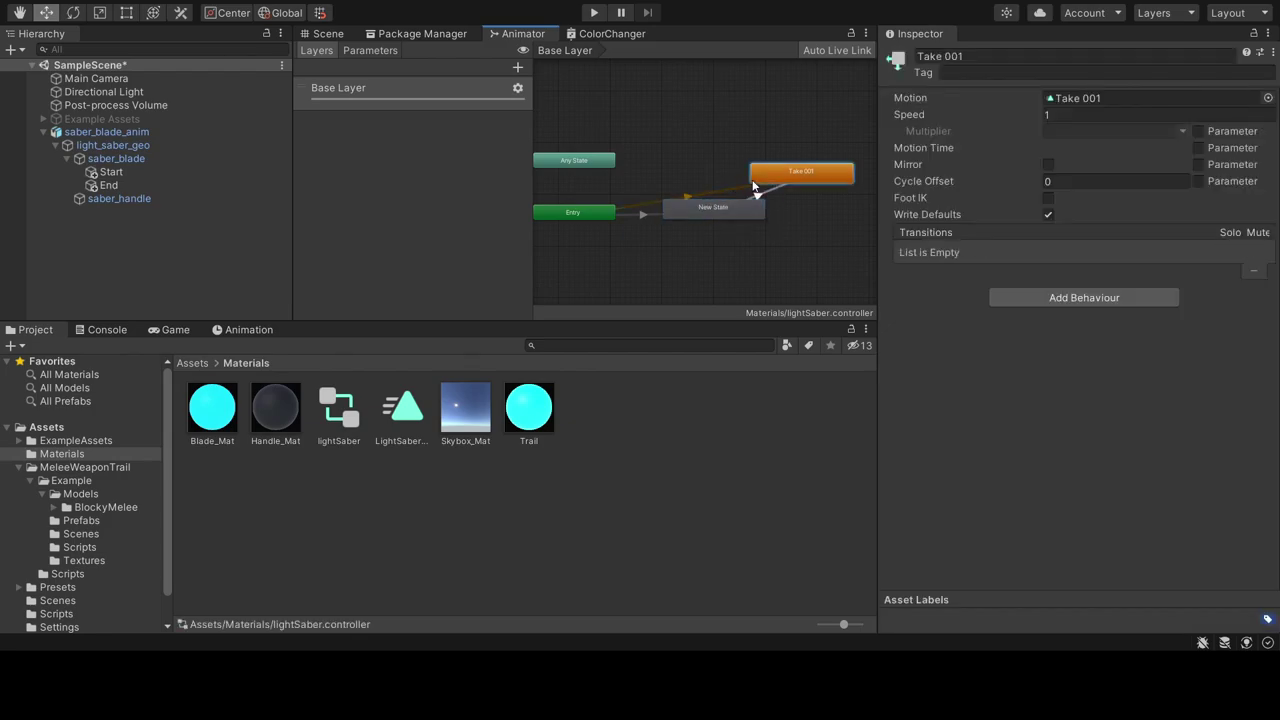
click(717, 207)
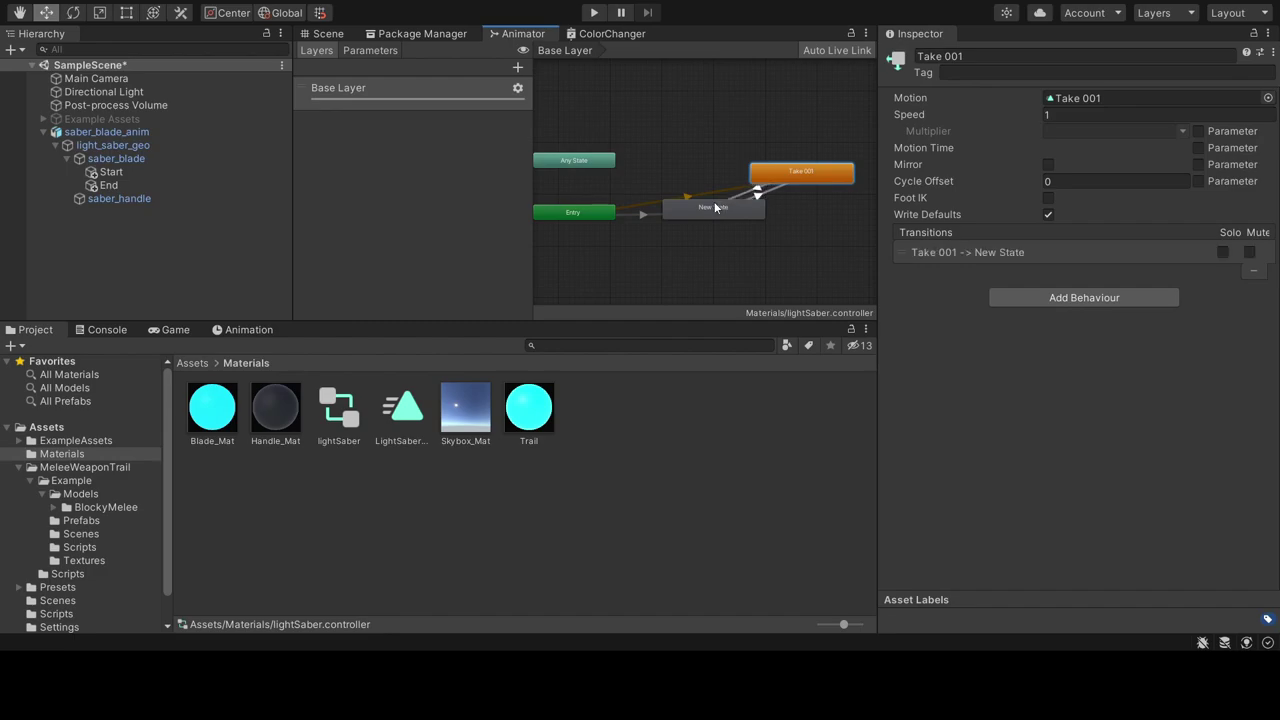
click(691, 200)
click(700, 193)
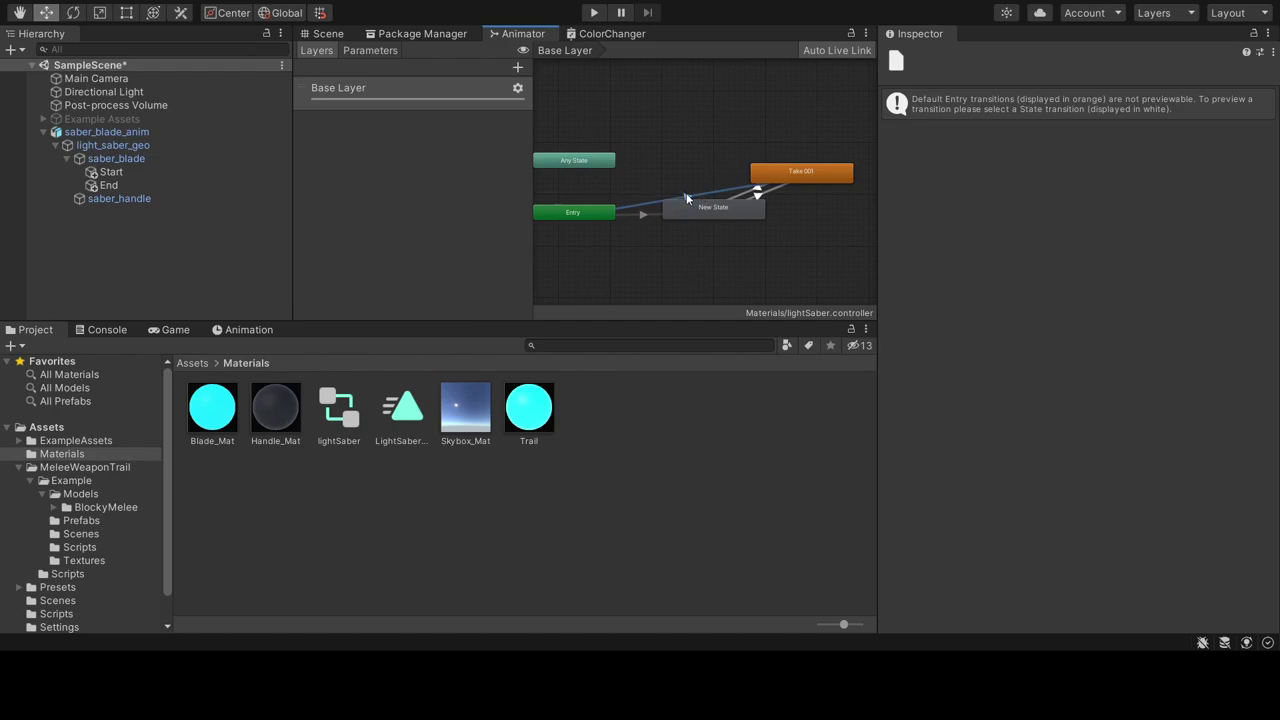
click(648, 216)
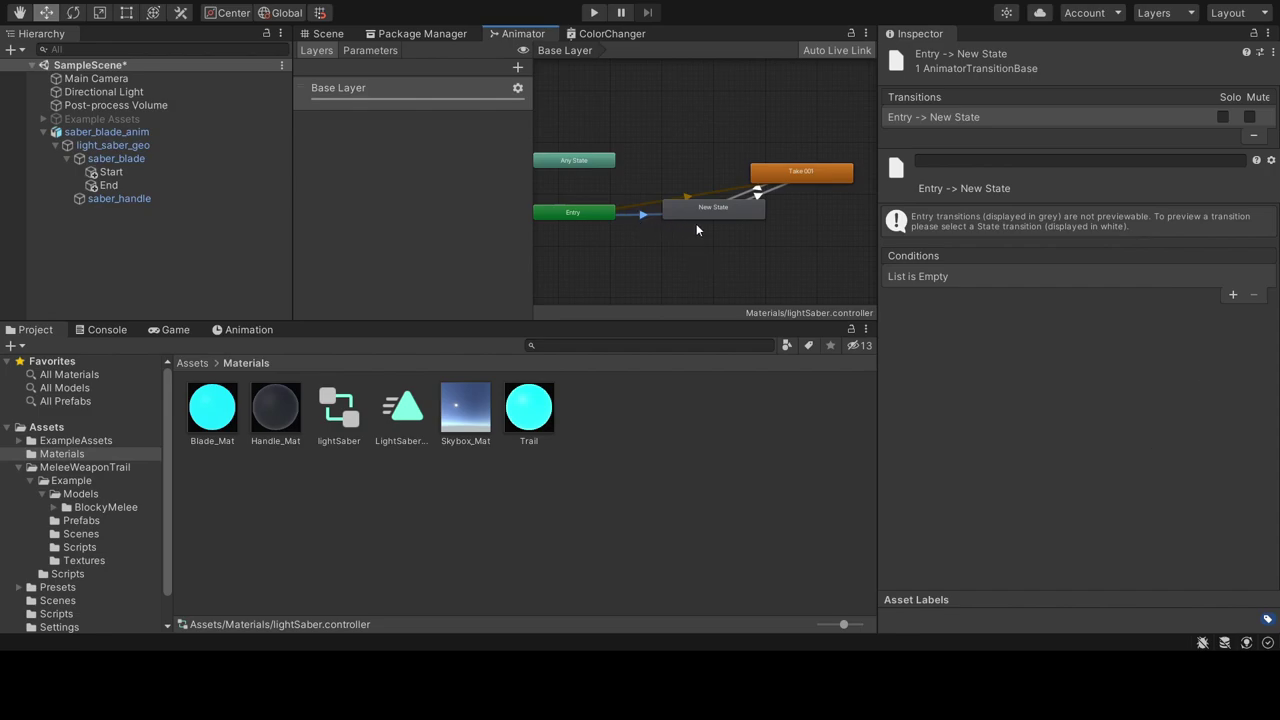
- Start play mode and select the Trail material in Materials to view its cyan settings
click(594, 14)
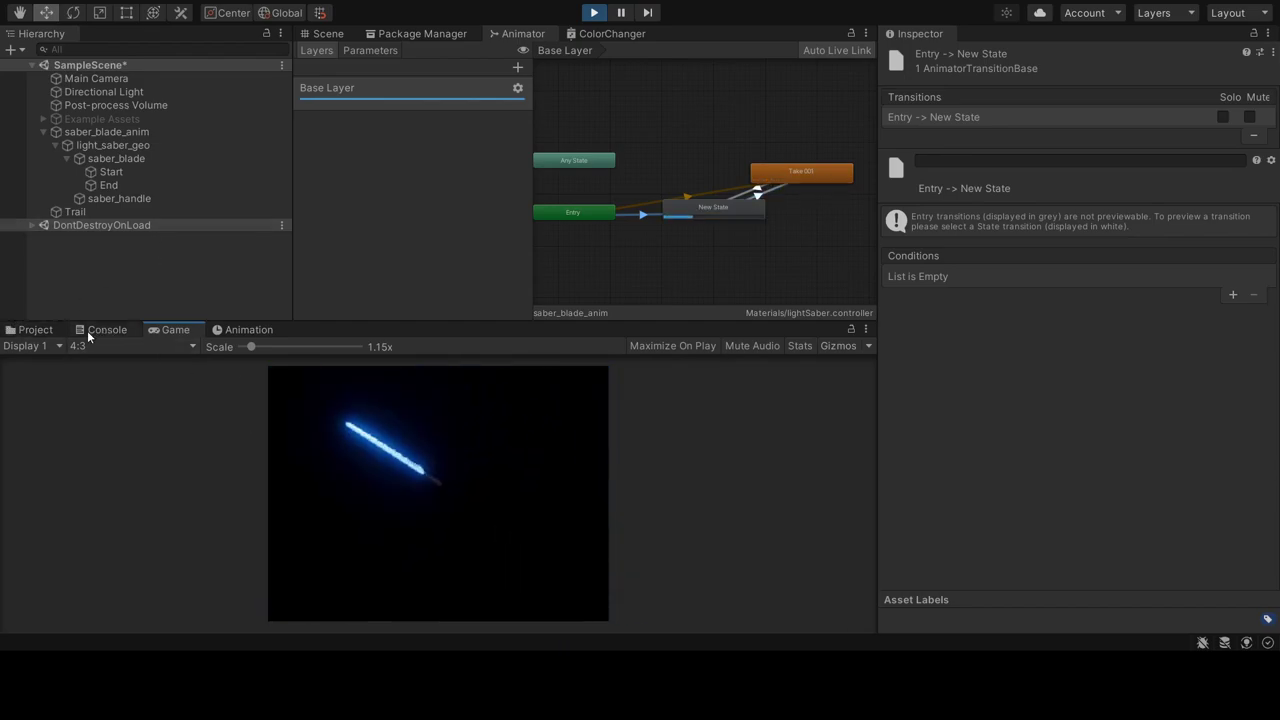
click(35, 329)
click(529, 408)
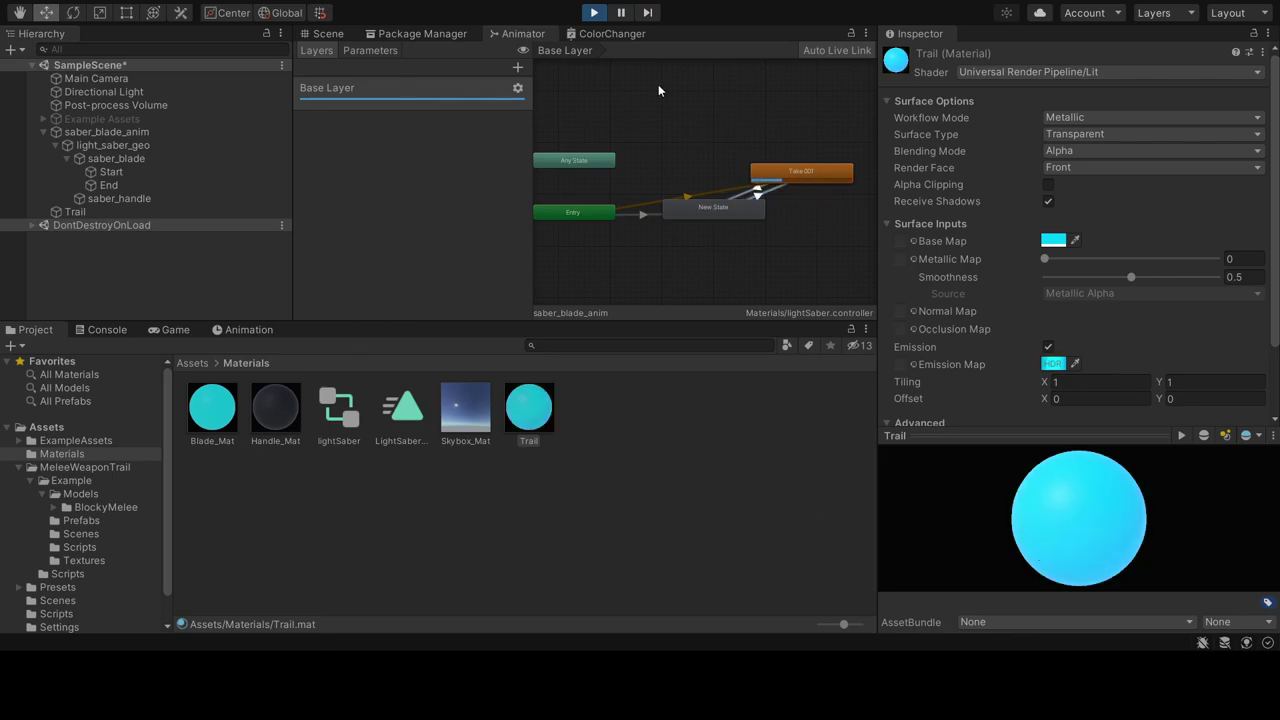
- Watch the glowing swing trail in the Game view, then stop playback and return to Scene view
click(240, 330)
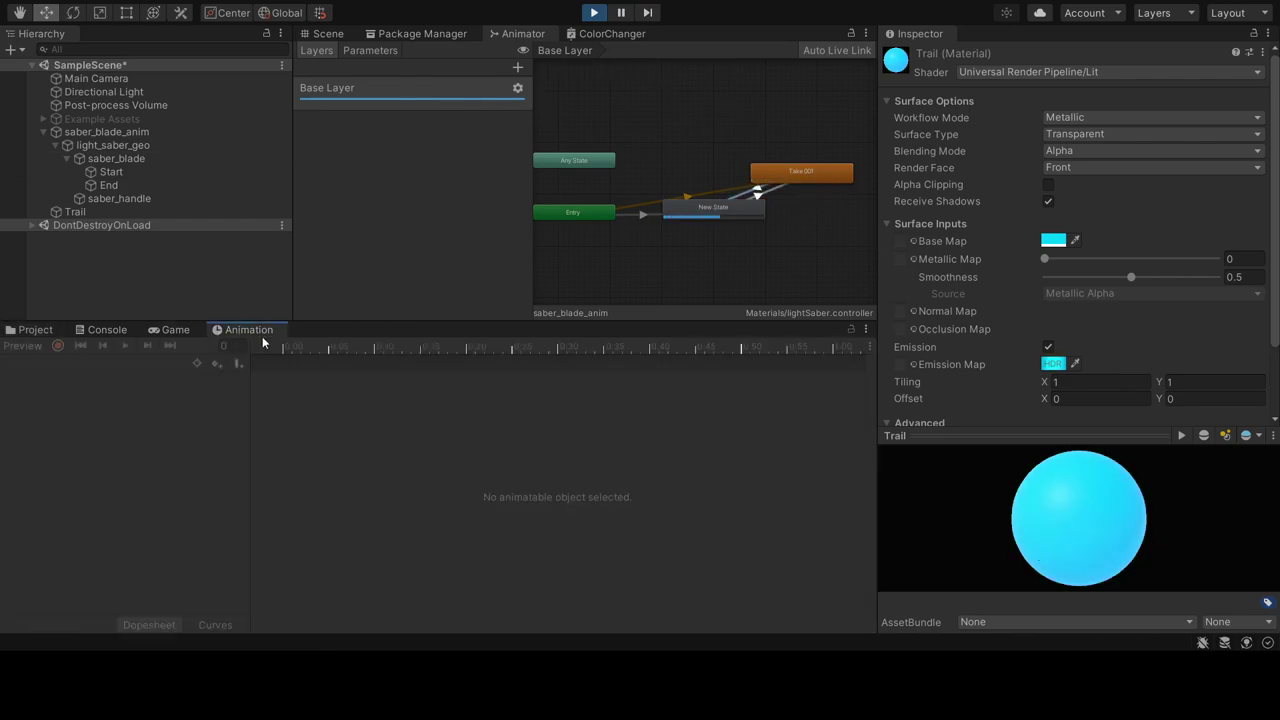
click(172, 330)
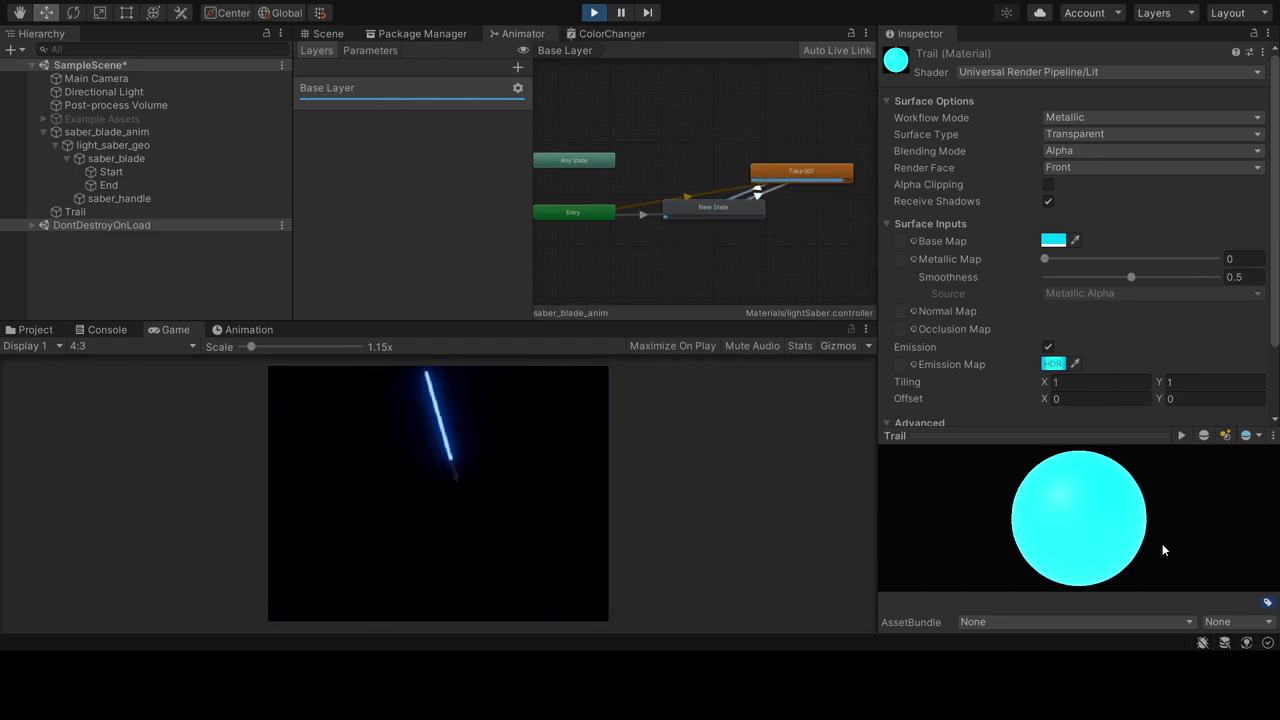
click(595, 13)
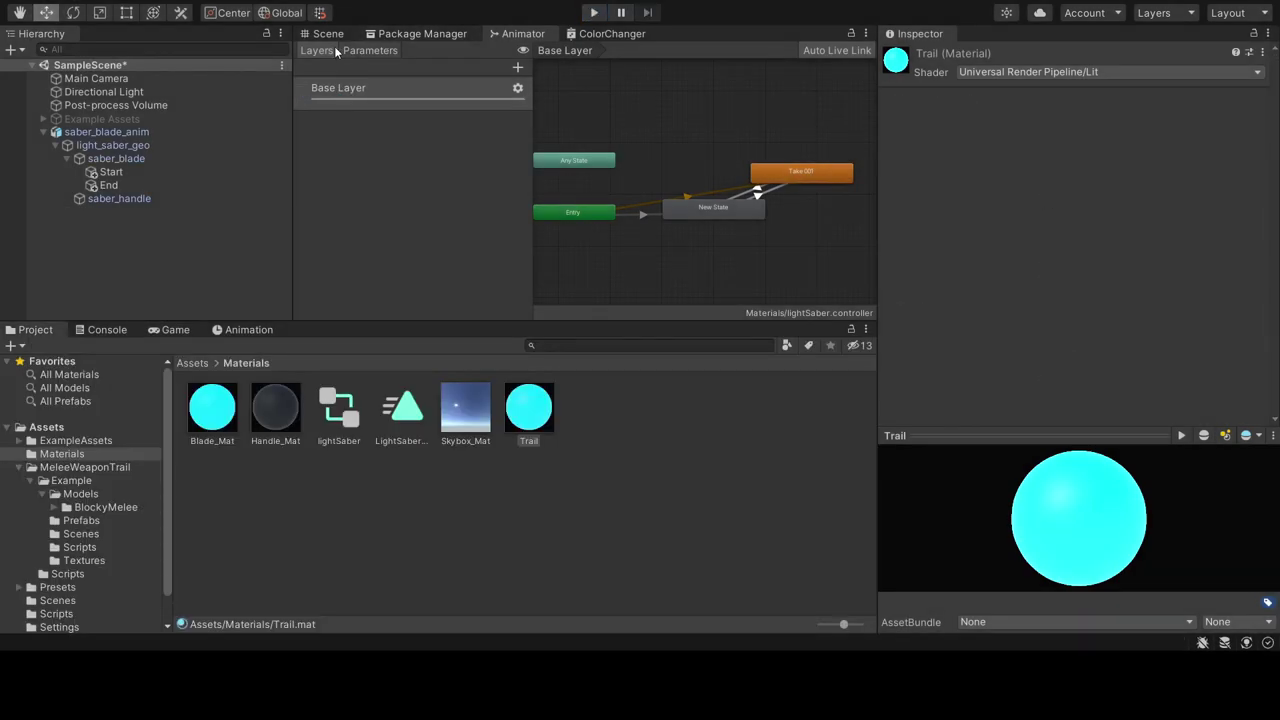
click(326, 34)
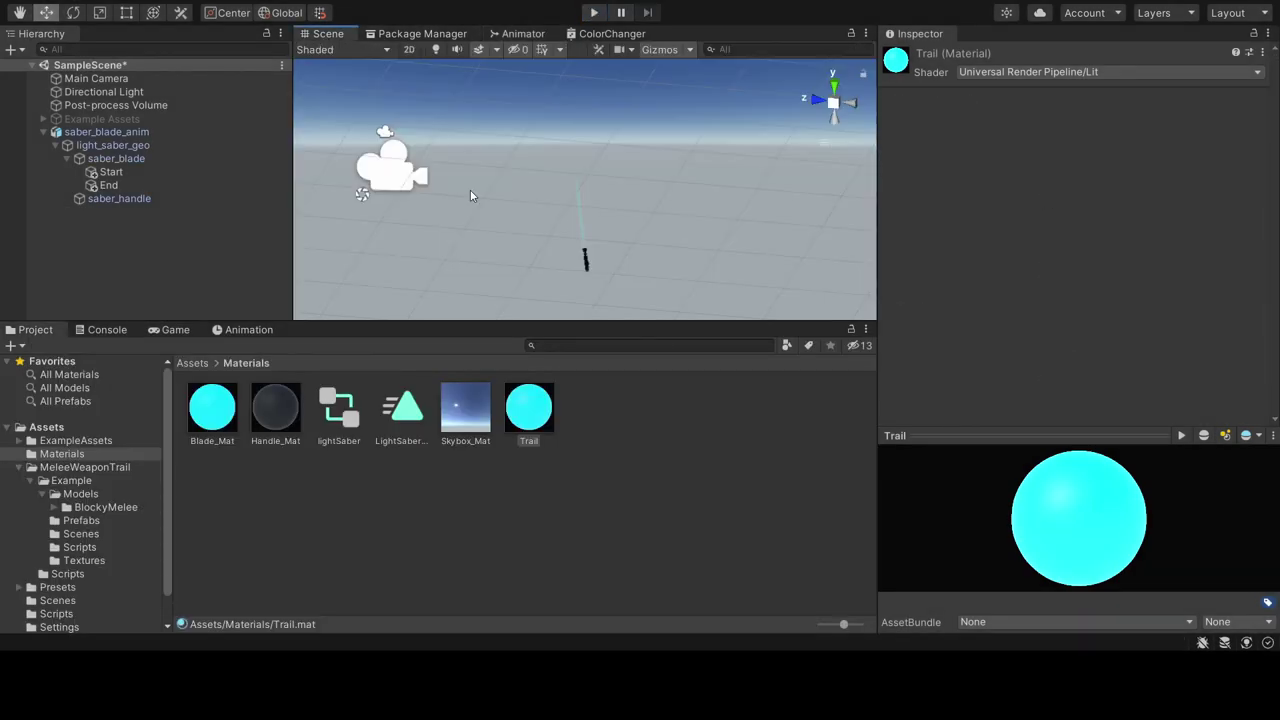